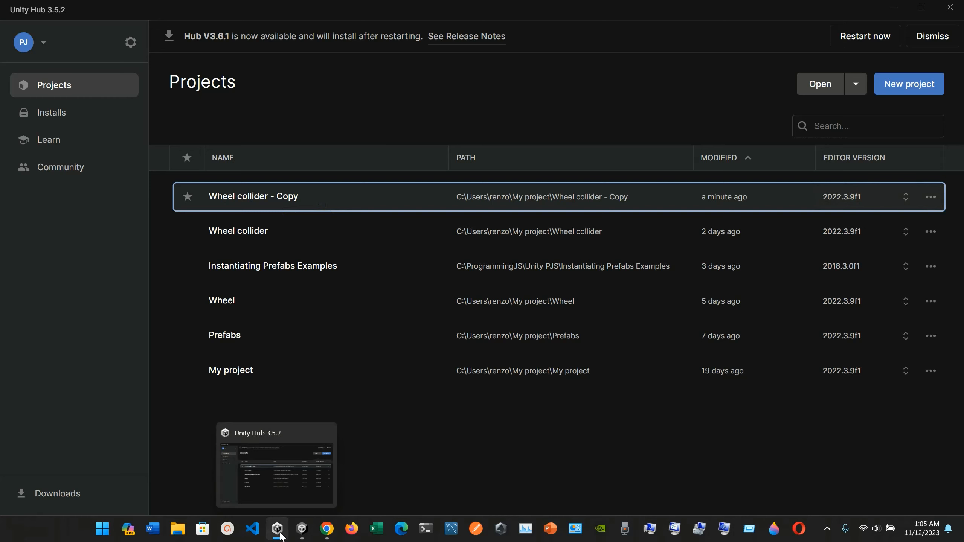
Switch to the Unity editor, run the scene in the Game view to watch the car, and stop play mode.
{"action": "left_click", "coordinate": [302, 535]}
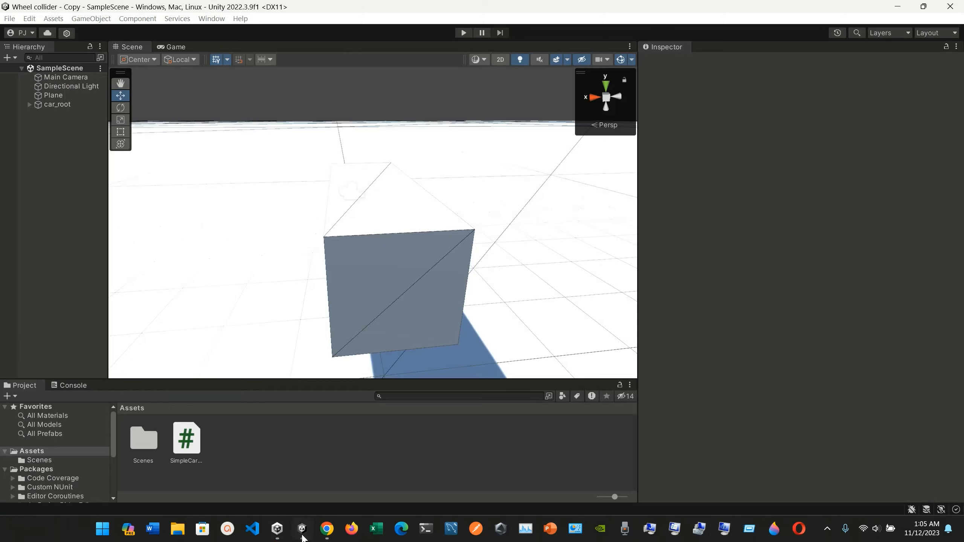
{"action": "left_click", "coordinate": [177, 45]}
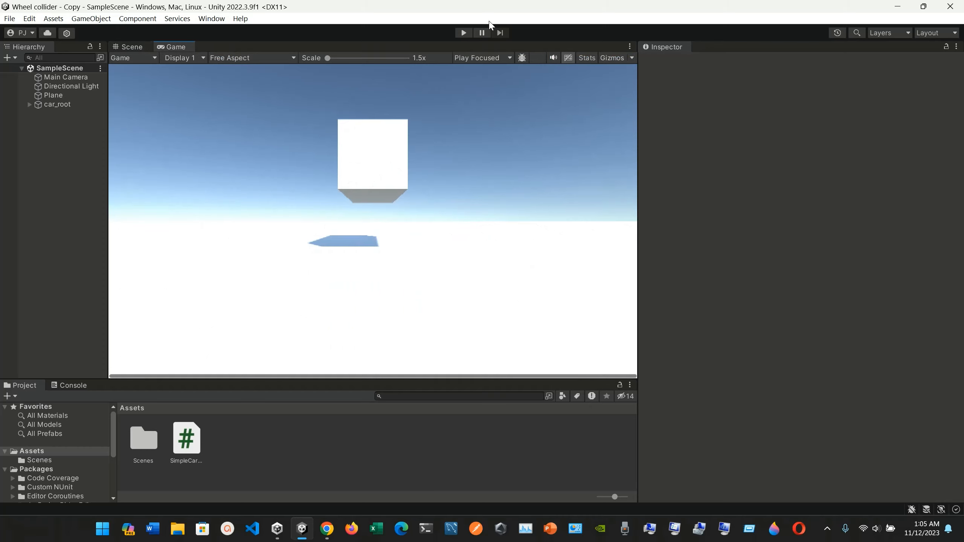
{"action": "left_click", "coordinate": [464, 33]}
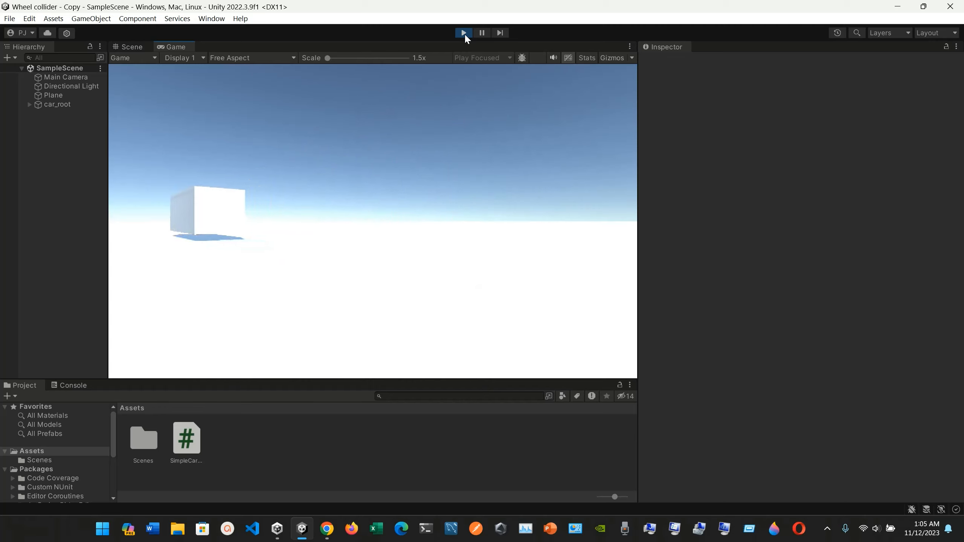
{"action": "left_click", "coordinate": [462, 32]}
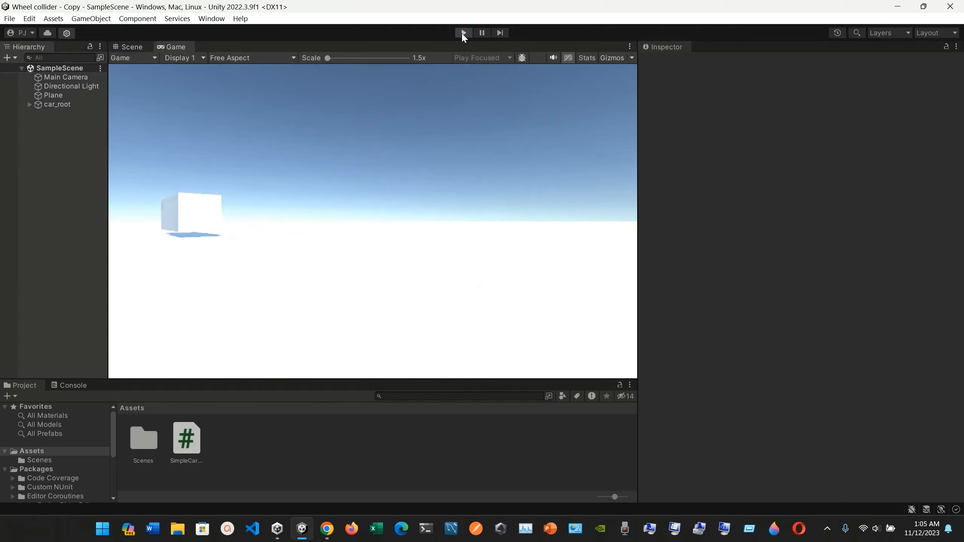
Inspect car_root and its Cube and wheels children, expanding the hierarchy down to the four individual wheels.
{"action": "left_click", "coordinate": [65, 105]}
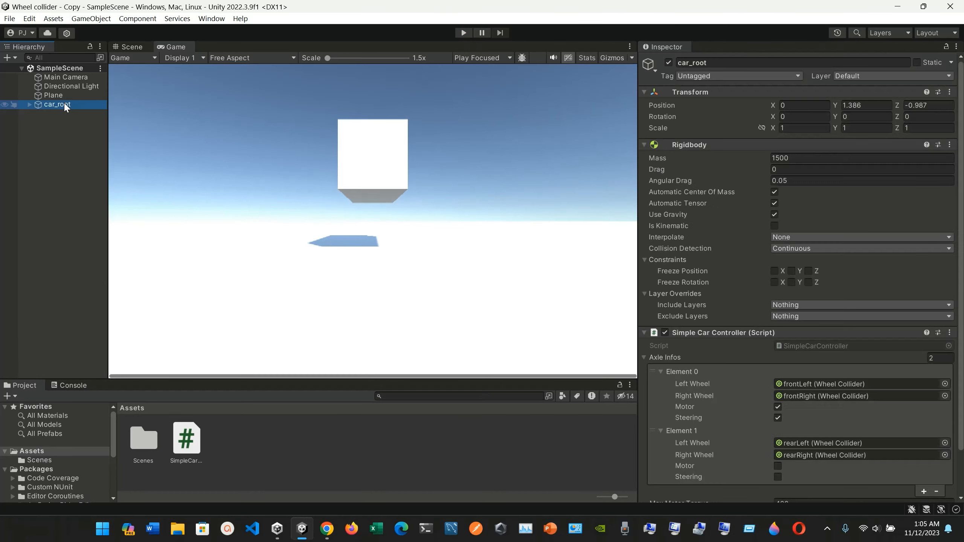
{"action": "left_click", "coordinate": [30, 104]}
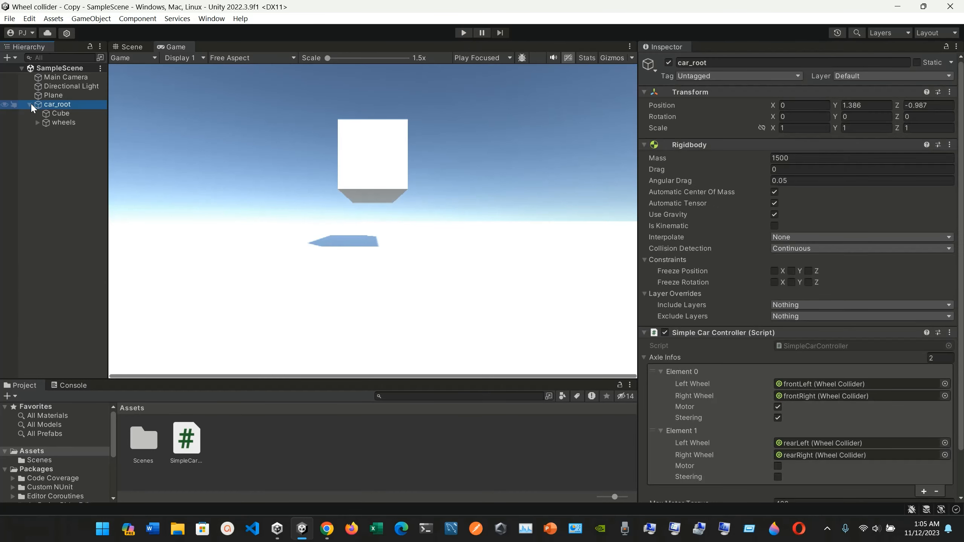
{"action": "left_click", "coordinate": [79, 114]}
{"action": "left_click", "coordinate": [77, 123]}
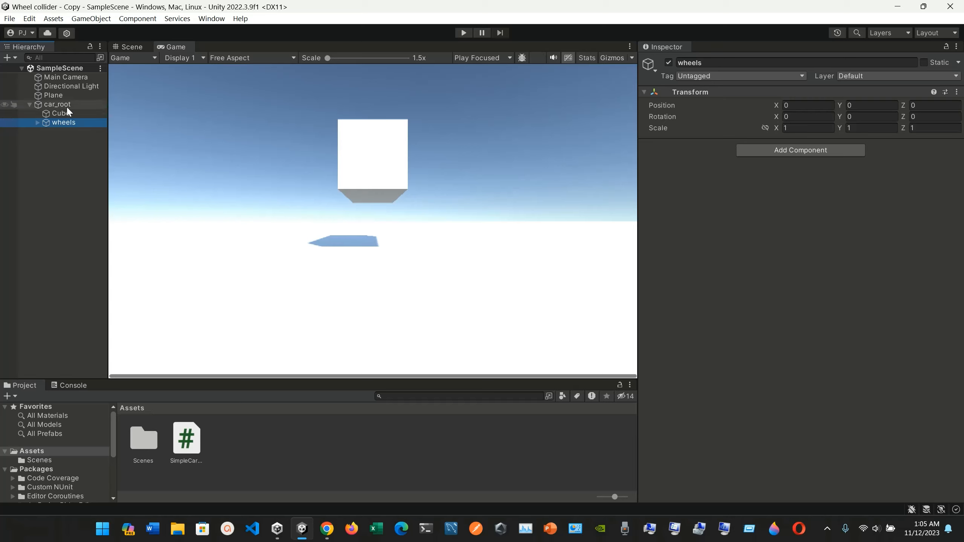
{"action": "left_click", "coordinate": [38, 123]}
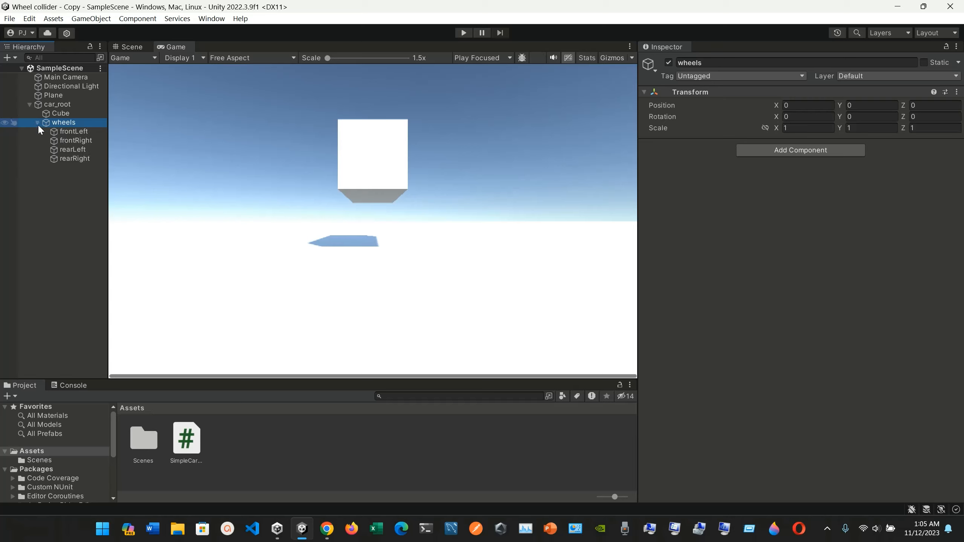
Display the Scene view in Wireframe shading and select the wheels object under car_root.
{"action": "left_click", "coordinate": [131, 47]}
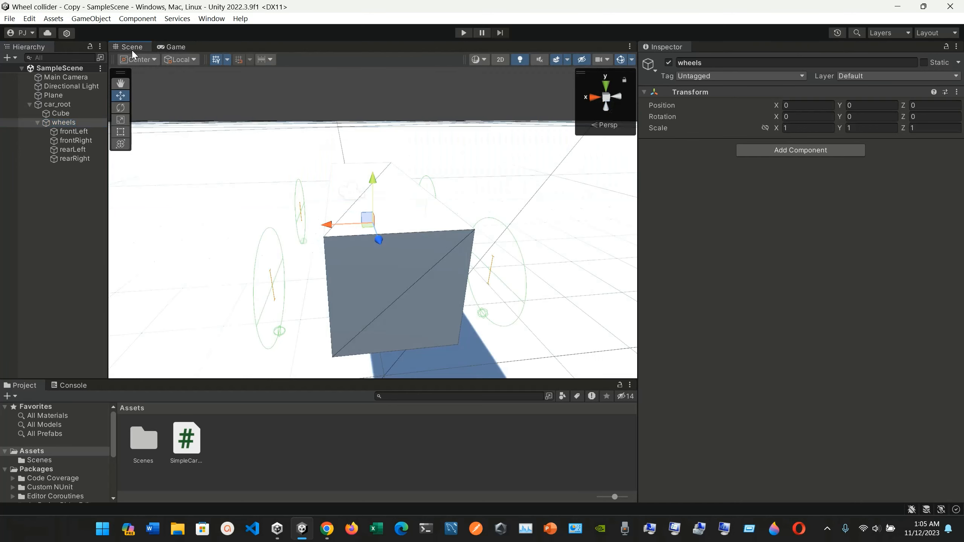
{"action": "left_click", "coordinate": [480, 62]}
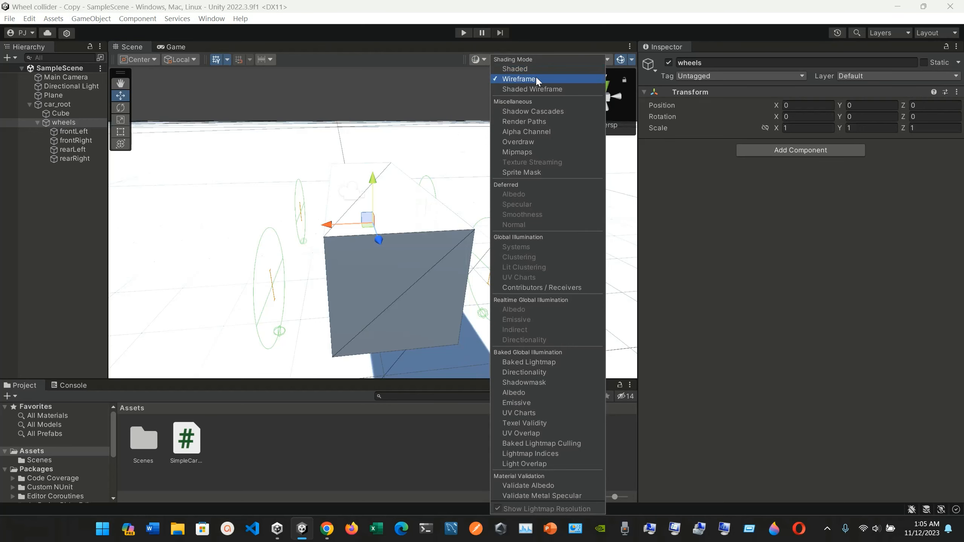
{"action": "left_click", "coordinate": [539, 90]}
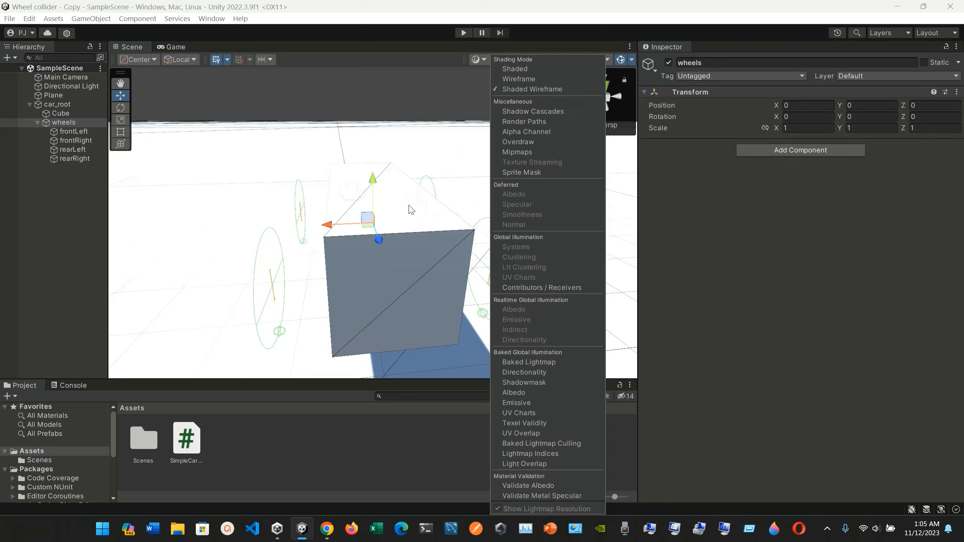
{"action": "left_click", "coordinate": [74, 96]}
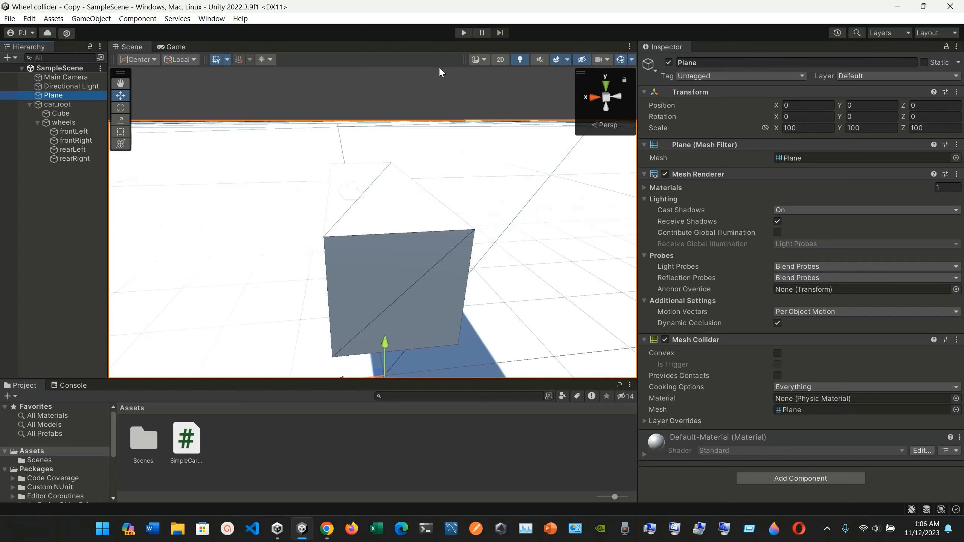
{"action": "left_click", "coordinate": [474, 59]}
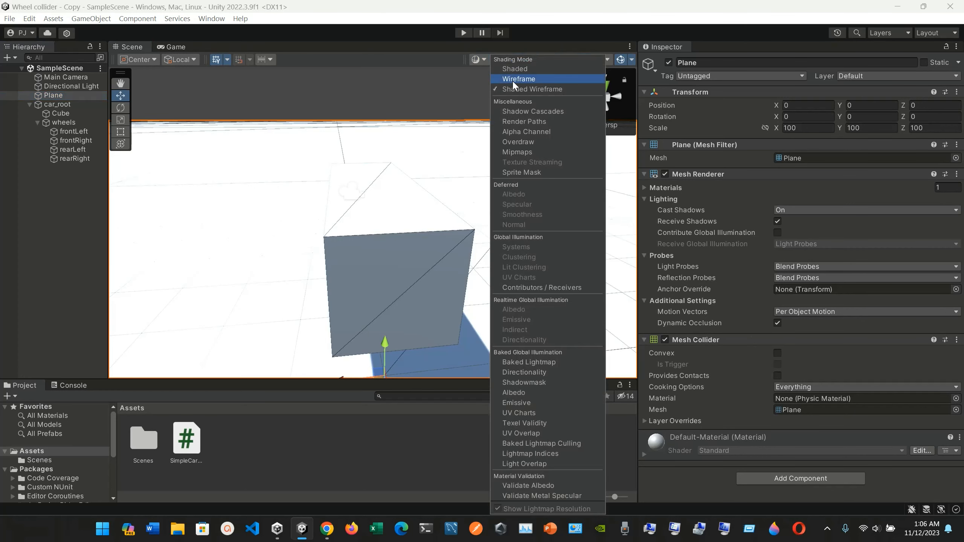
{"action": "left_click", "coordinate": [513, 80]}
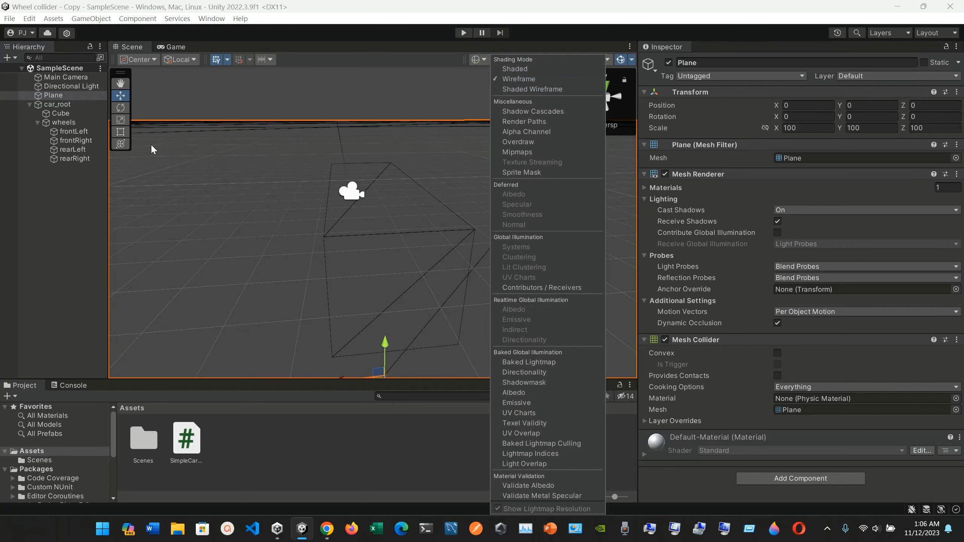
{"action": "left_click", "coordinate": [79, 123]}
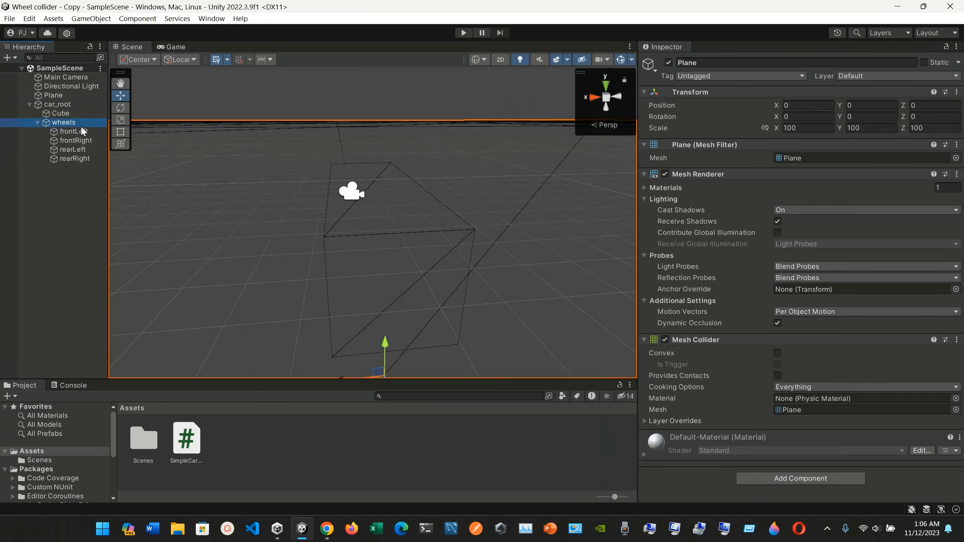
Consult the Physics Debug window reference in the Unity manual in Chrome, and return to the Unity editor, closing Unity Hub.
{"action": "left_click", "coordinate": [327, 528]}
{"action": "left_click", "coordinate": [250, 10]}
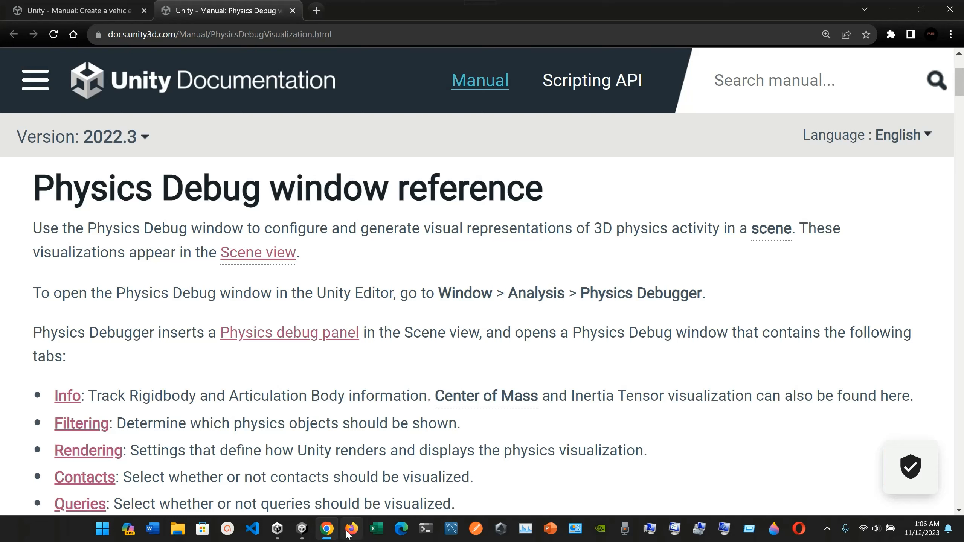
{"action": "left_click", "coordinate": [302, 529]}
{"action": "left_click", "coordinate": [277, 529]}
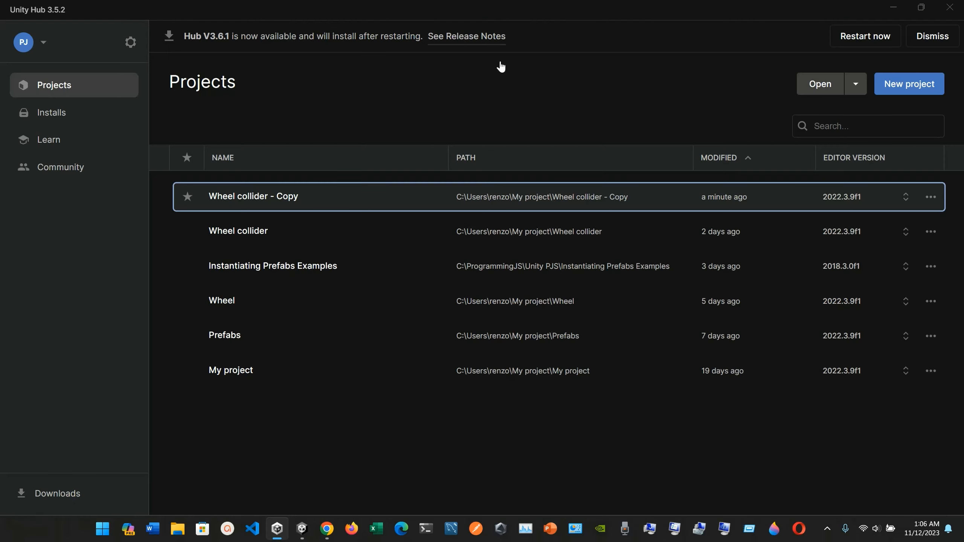
{"action": "left_click", "coordinate": [950, 6]}
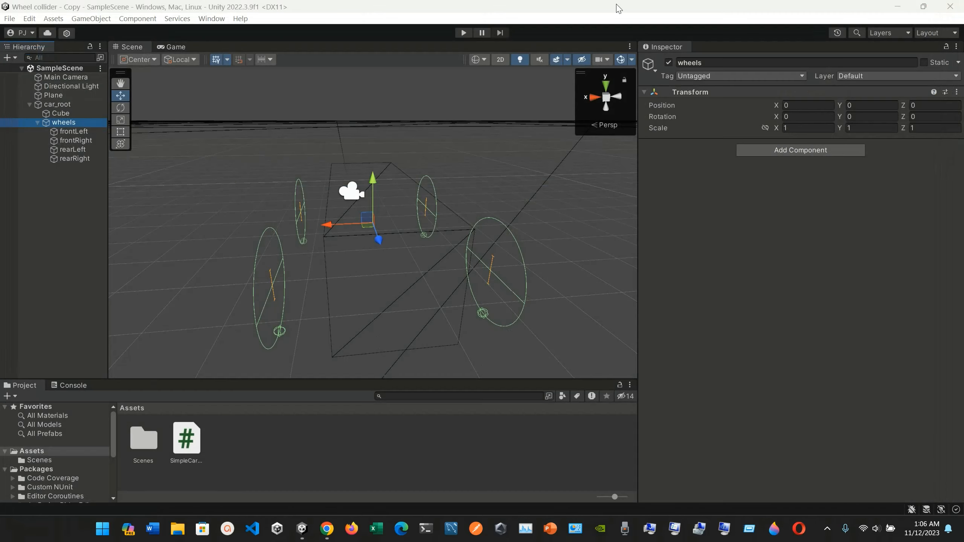
Open the Physics Debugger analysis window.
{"action": "left_click", "coordinate": [211, 18]}
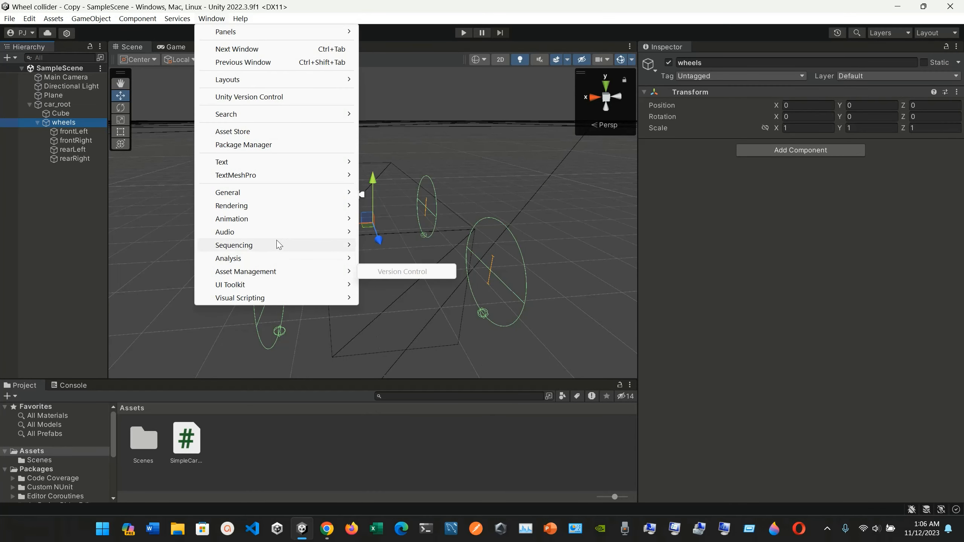
{"action": "mouse_move", "coordinate": [280, 231]}
{"action": "mouse_move", "coordinate": [305, 258]}
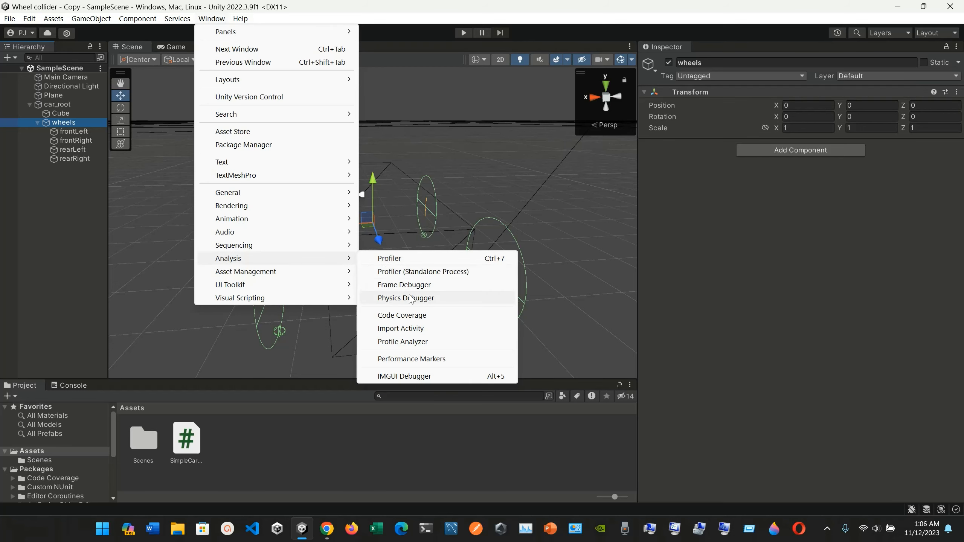
{"action": "left_click", "coordinate": [437, 298]}
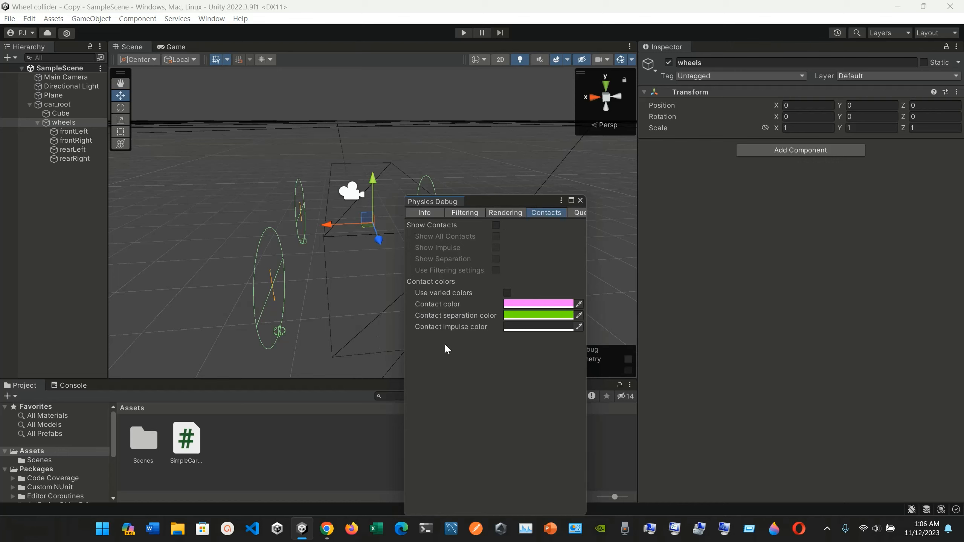
Examine the Info, Filtering, Rendering, Contacts, Queries and Other settings in the maximized Physics Debug window, and restore its size.
{"action": "left_click", "coordinate": [431, 216]}
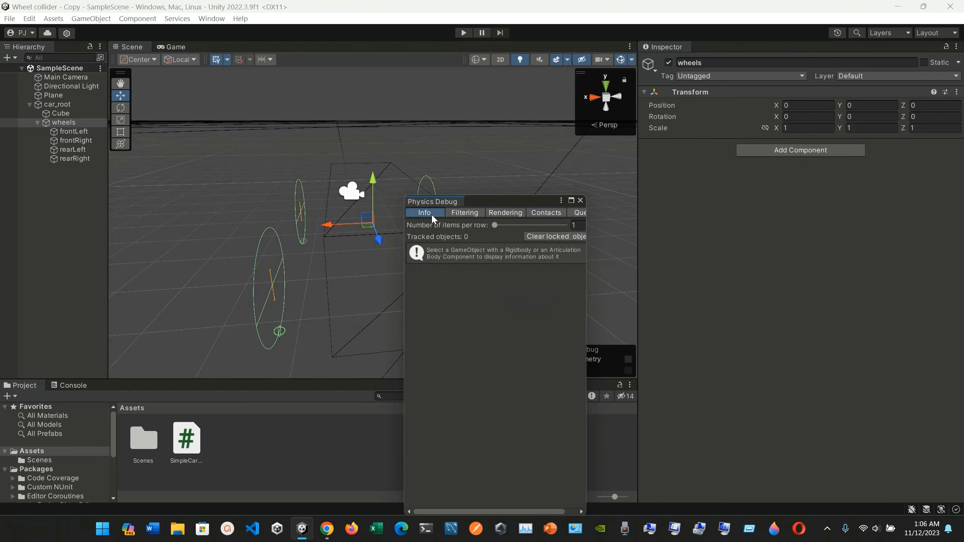
{"action": "left_click", "coordinate": [467, 213]}
{"action": "left_click", "coordinate": [571, 201]}
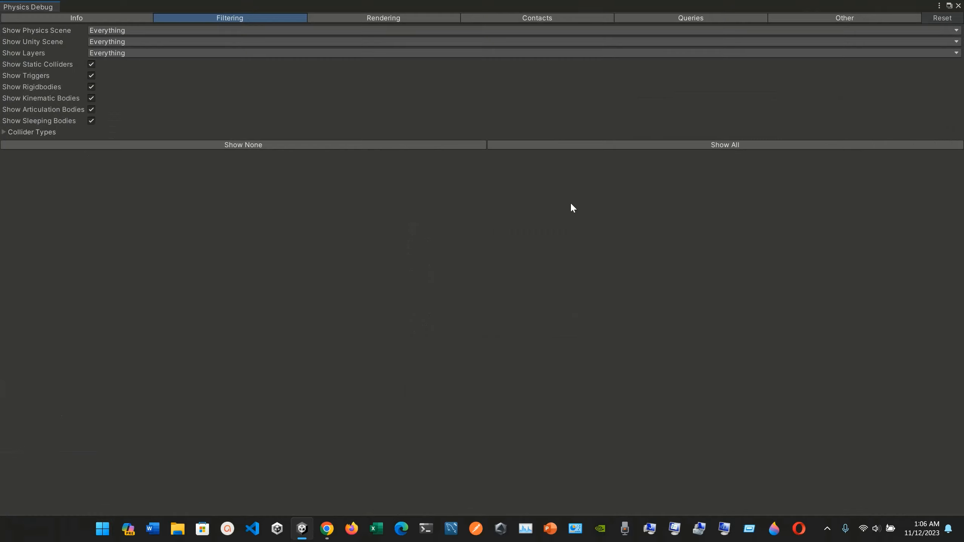
{"action": "left_click", "coordinate": [88, 16]}
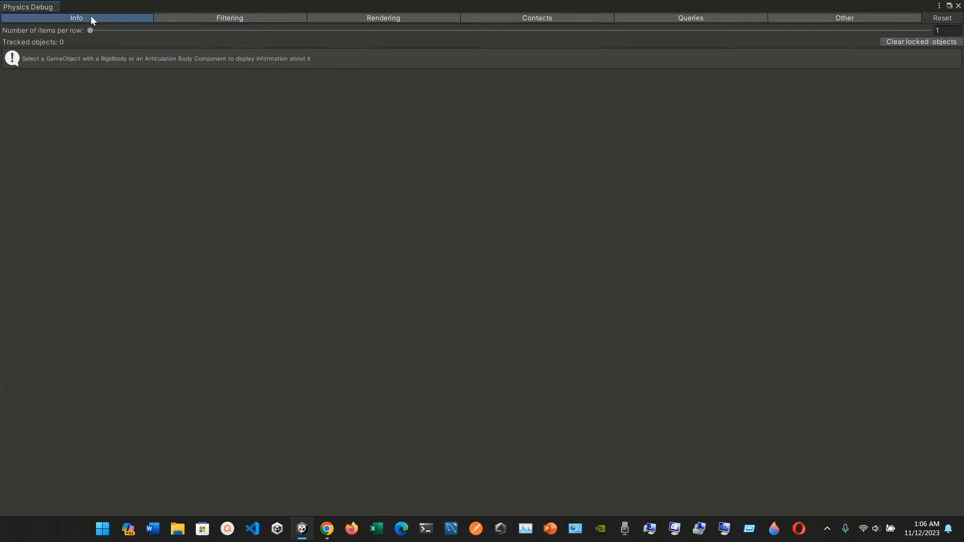
{"action": "left_click", "coordinate": [232, 20]}
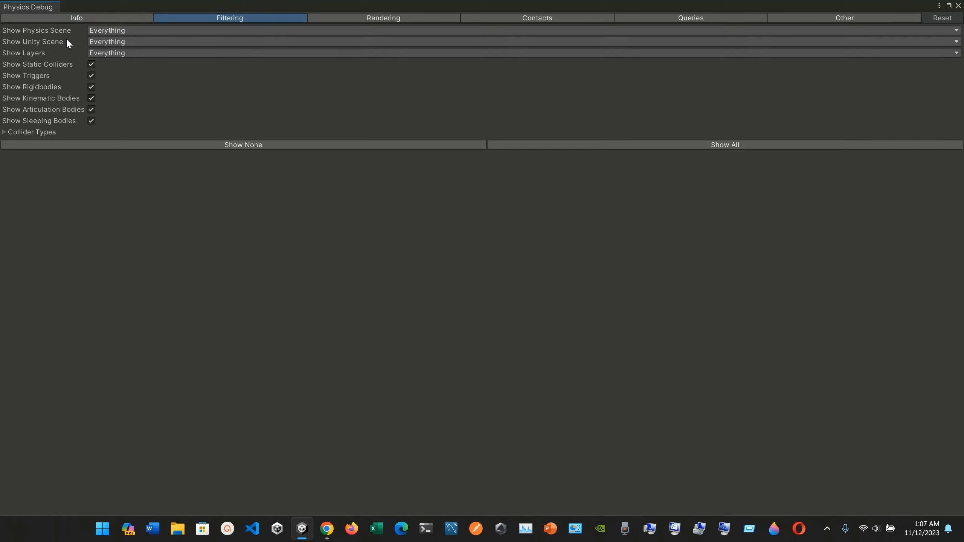
{"action": "left_click", "coordinate": [108, 32]}
{"action": "left_click", "coordinate": [107, 32]}
{"action": "left_click", "coordinate": [355, 18]}
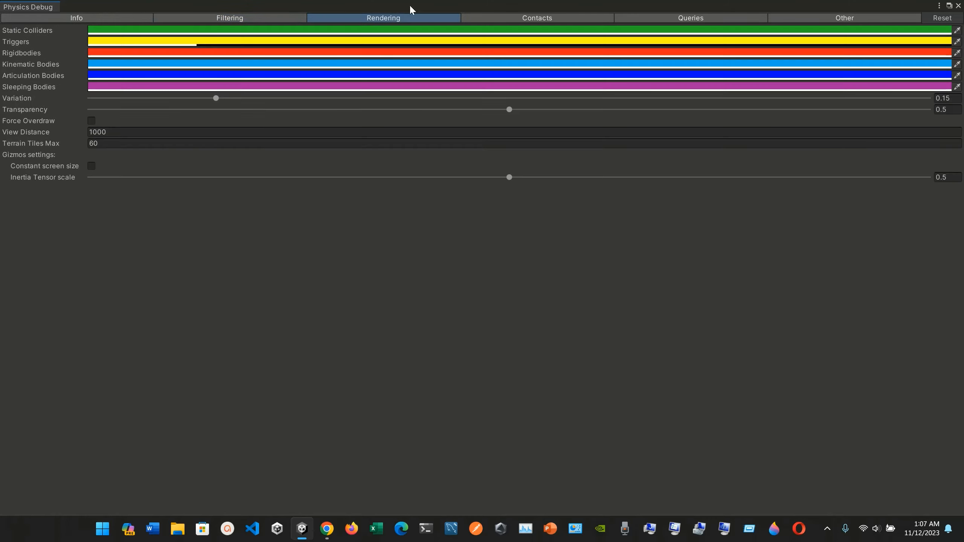
{"action": "left_click", "coordinate": [542, 18]}
{"action": "left_click", "coordinate": [702, 17]}
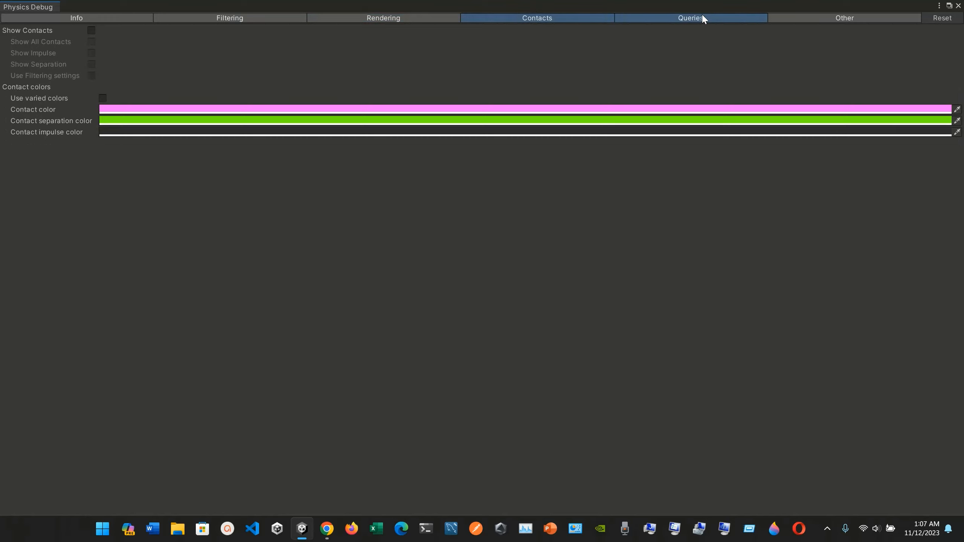
{"action": "left_click", "coordinate": [844, 19]}
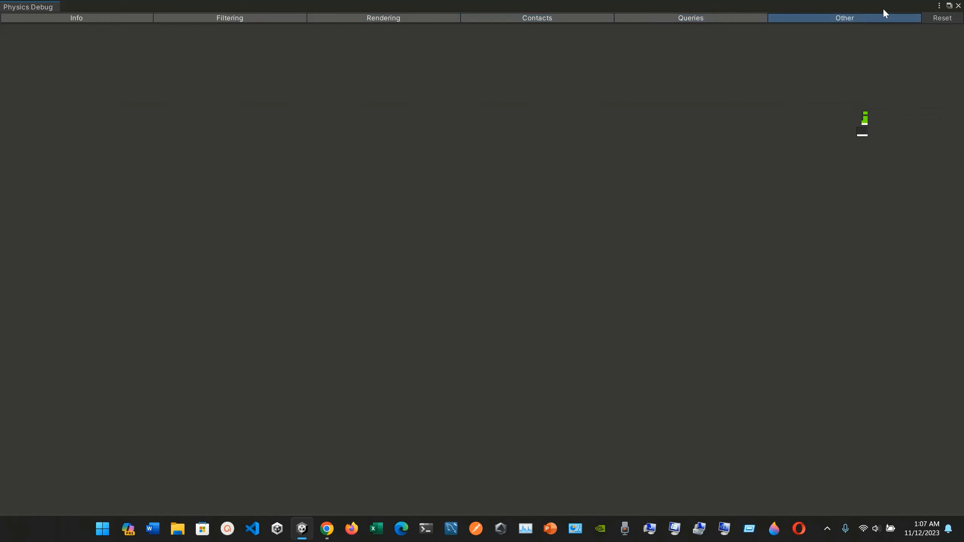
{"action": "left_click", "coordinate": [949, 6]}
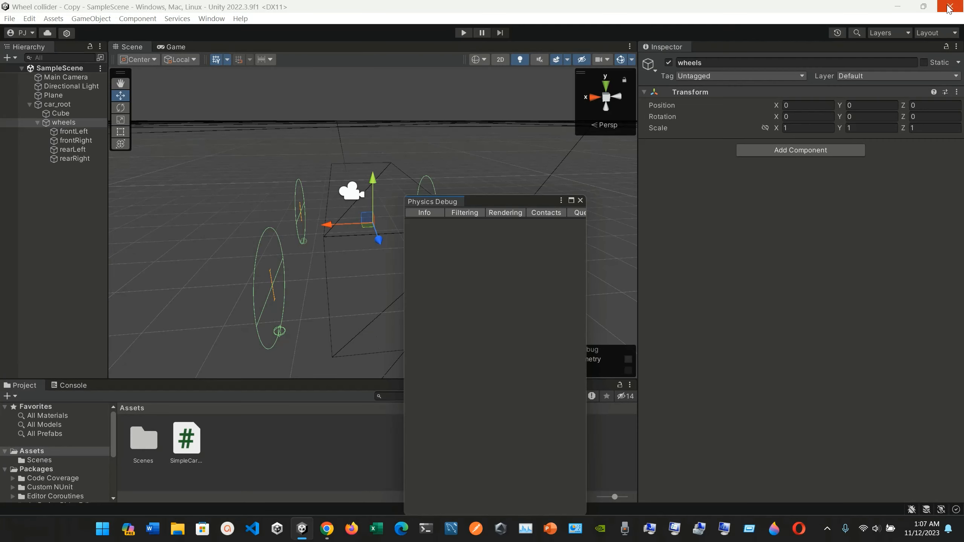
Recheck the Info and Filtering settings in the restored Physics Debug window and select car_root.
{"action": "left_click", "coordinate": [424, 213]}
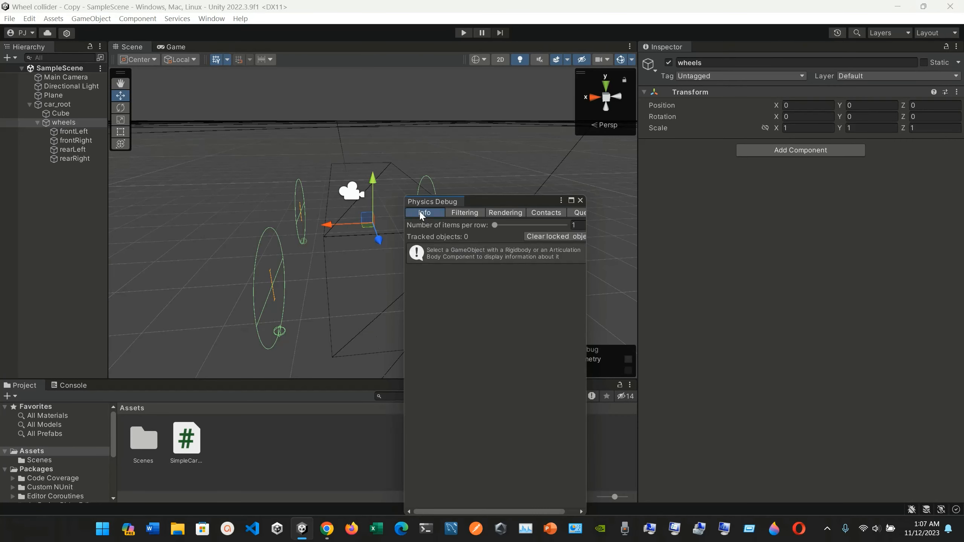
{"action": "left_click", "coordinate": [473, 214]}
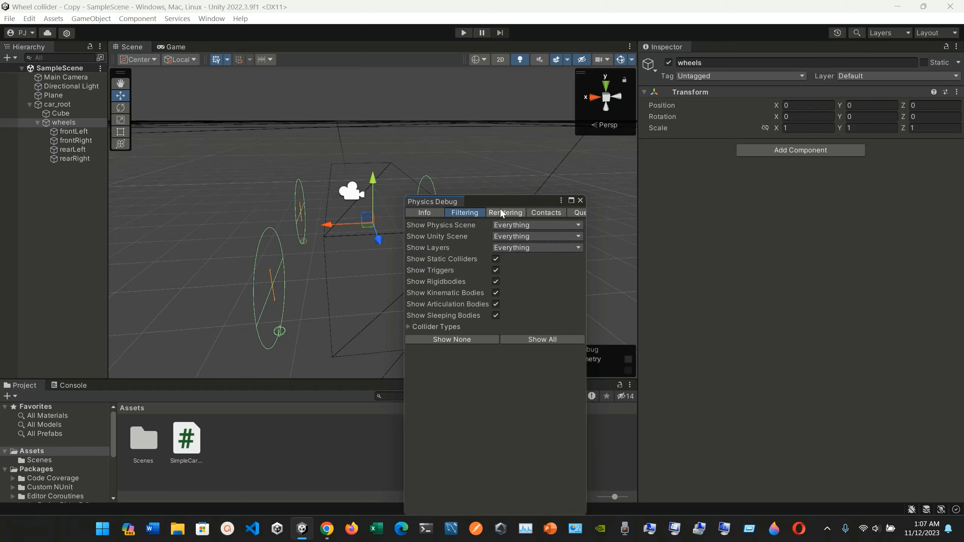
{"action": "left_click", "coordinate": [562, 202]}
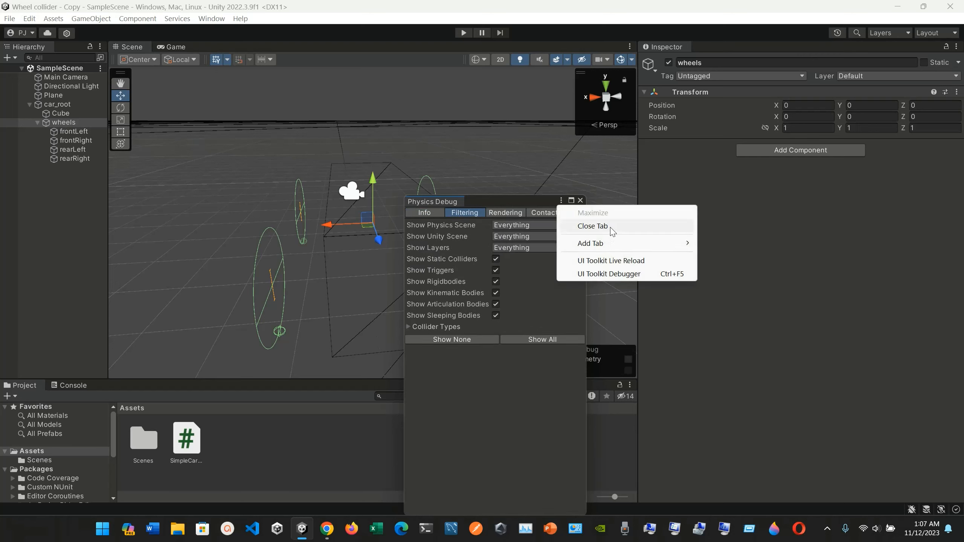
{"action": "mouse_move", "coordinate": [641, 250]}
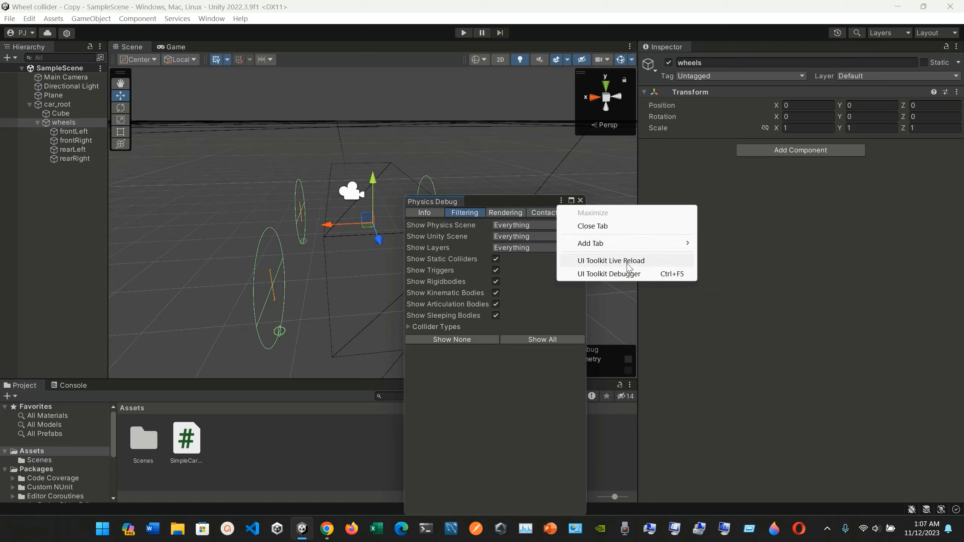
{"action": "left_click", "coordinate": [682, 187]}
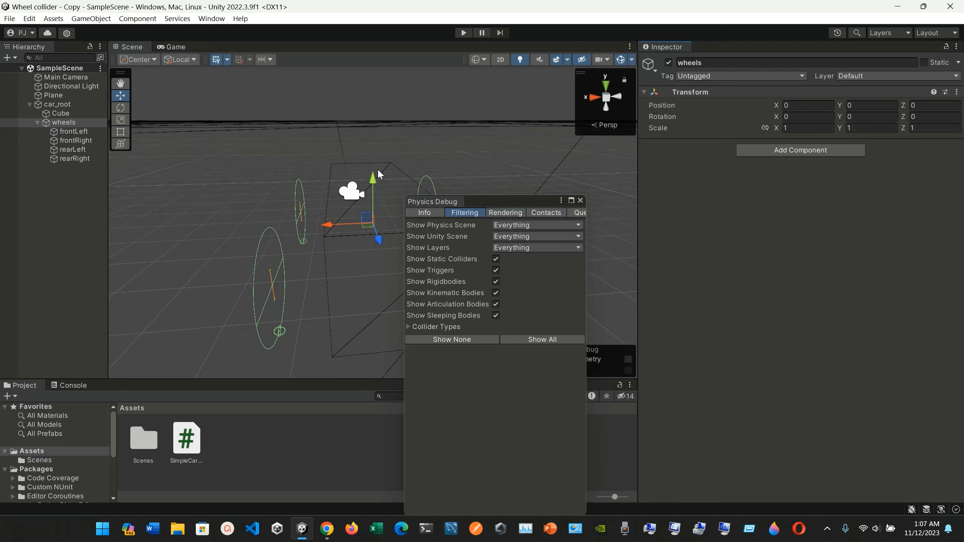
{"action": "left_click", "coordinate": [68, 106]}
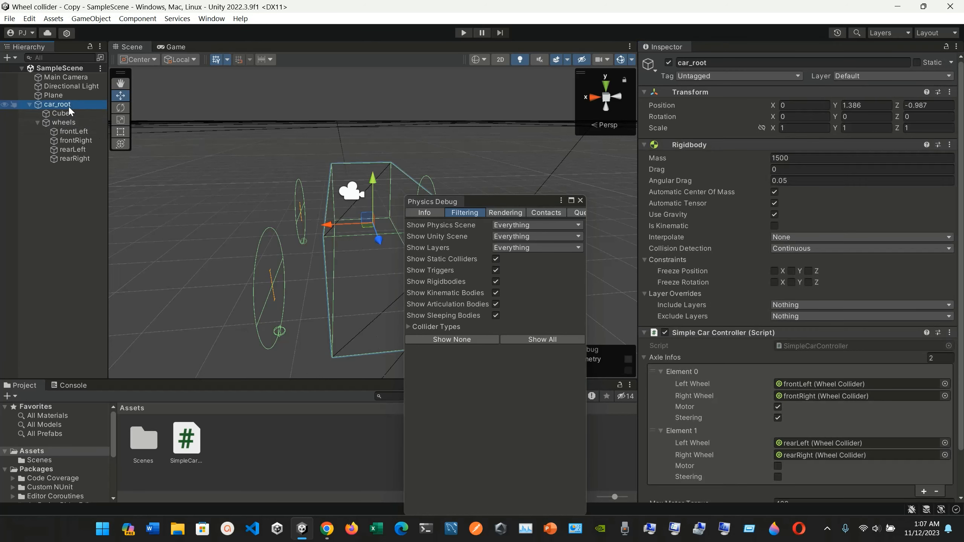
Close the Physics Debug window and examine the components of car_root and its Cube child in the Inspector.
{"action": "left_click", "coordinate": [581, 200]}
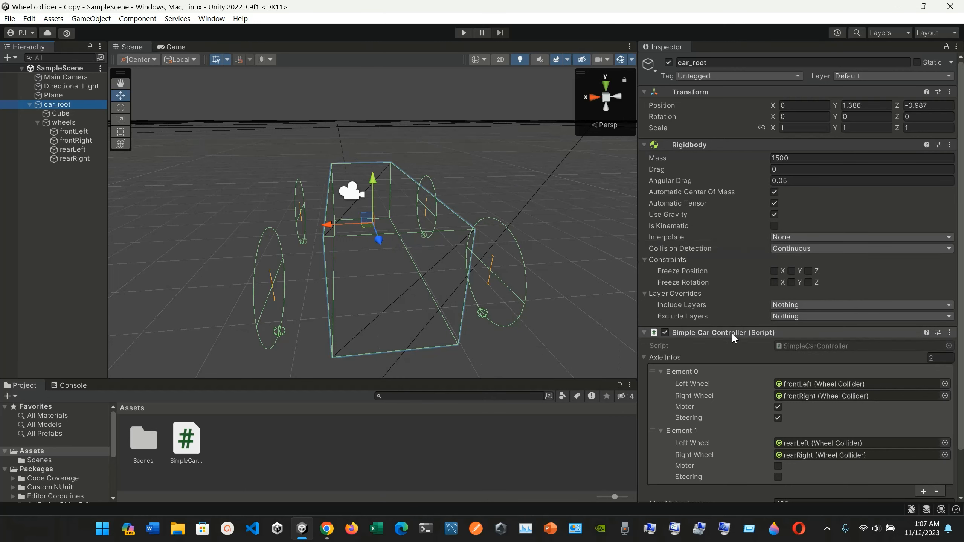
{"action": "scroll", "coordinate": [733, 335], "scroll_direction": "down", "scroll_amount": 2}
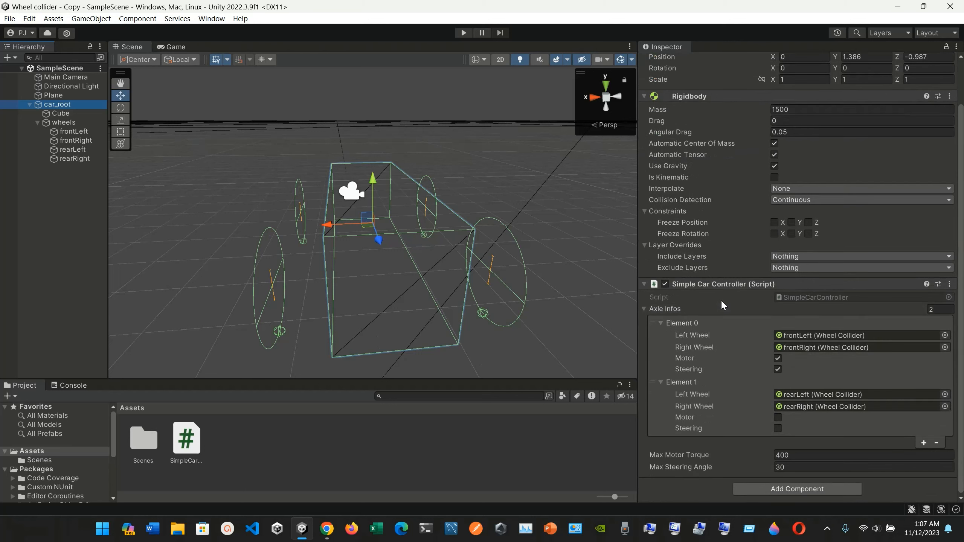
{"action": "scroll", "coordinate": [721, 302], "scroll_direction": "up", "scroll_amount": 2}
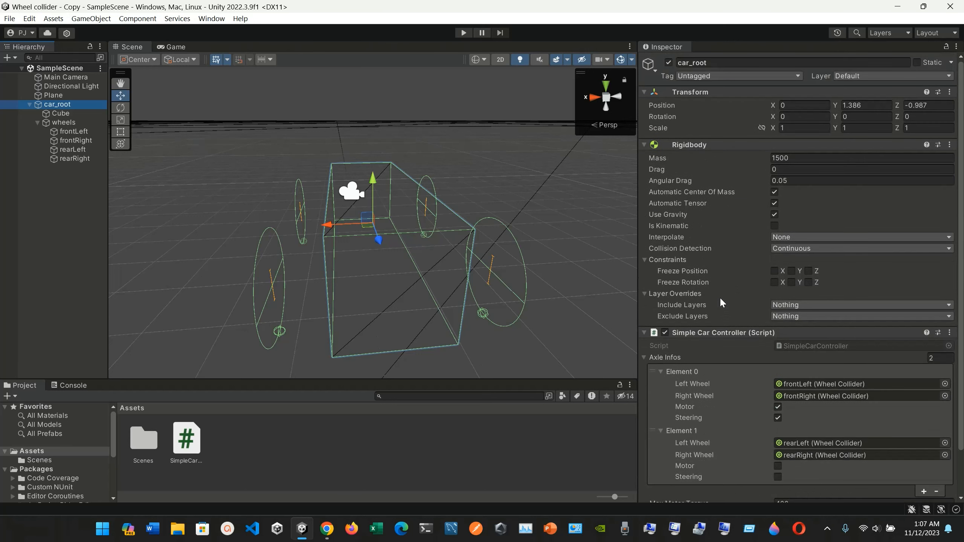
{"action": "scroll", "coordinate": [721, 300], "scroll_direction": "down", "scroll_amount": 1}
{"action": "scroll", "coordinate": [720, 298], "scroll_direction": "up", "scroll_amount": 1}
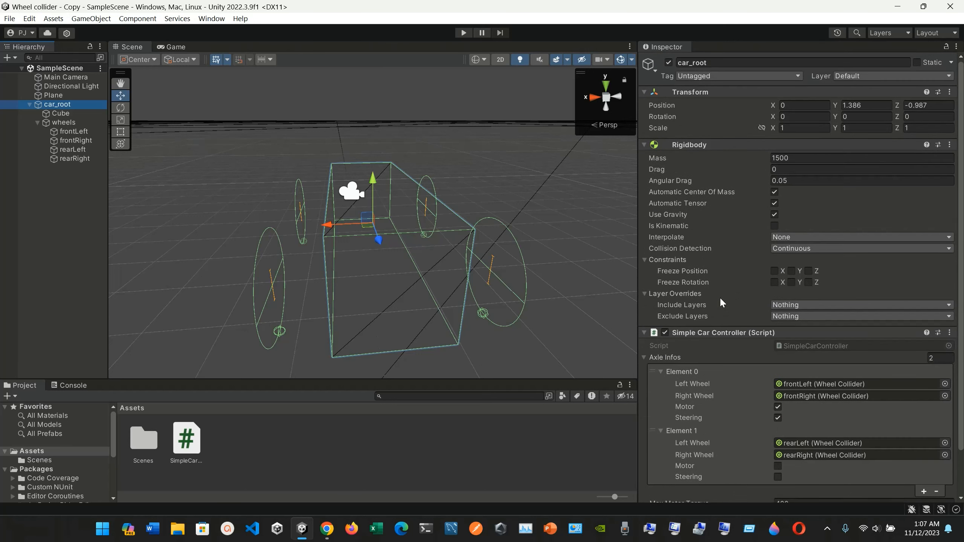
{"action": "left_click", "coordinate": [79, 115]}
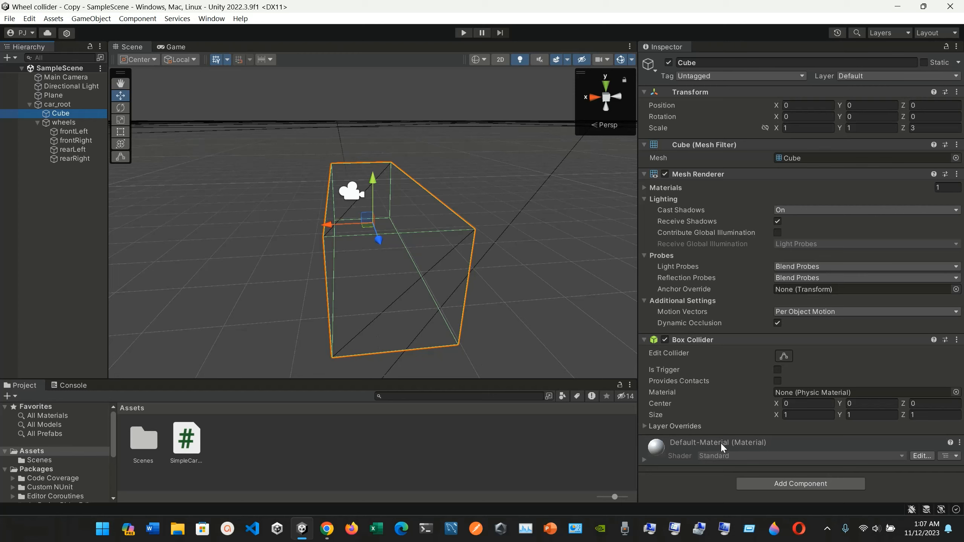
Read the Info, Filtering, Rendering, Contacts and Queries descriptions in the Unity manual in Chrome, and return to the Unity editor.
{"action": "left_click", "coordinate": [331, 533]}
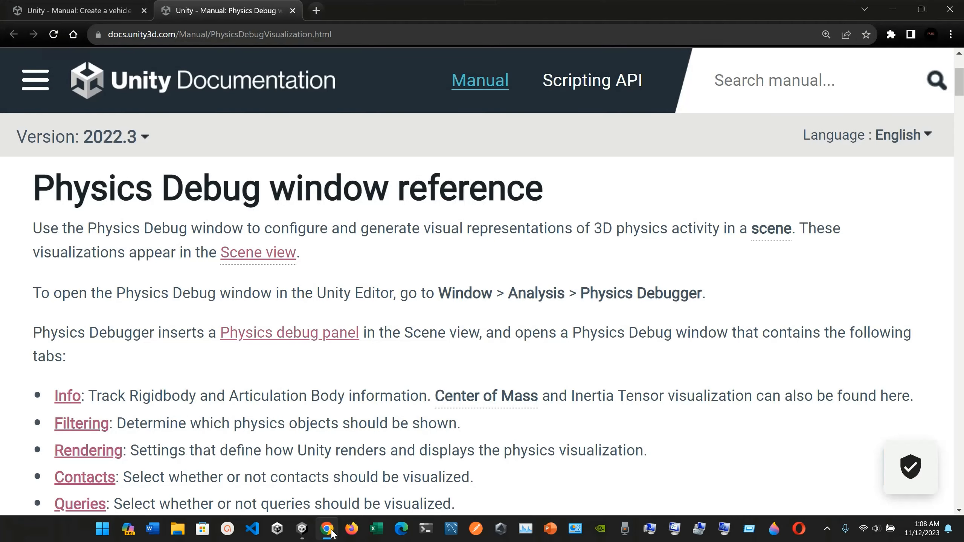
{"action": "scroll", "coordinate": [329, 395], "scroll_direction": "down", "scroll_amount": 2}
{"action": "scroll", "coordinate": [329, 395], "scroll_direction": "down", "scroll_amount": 1}
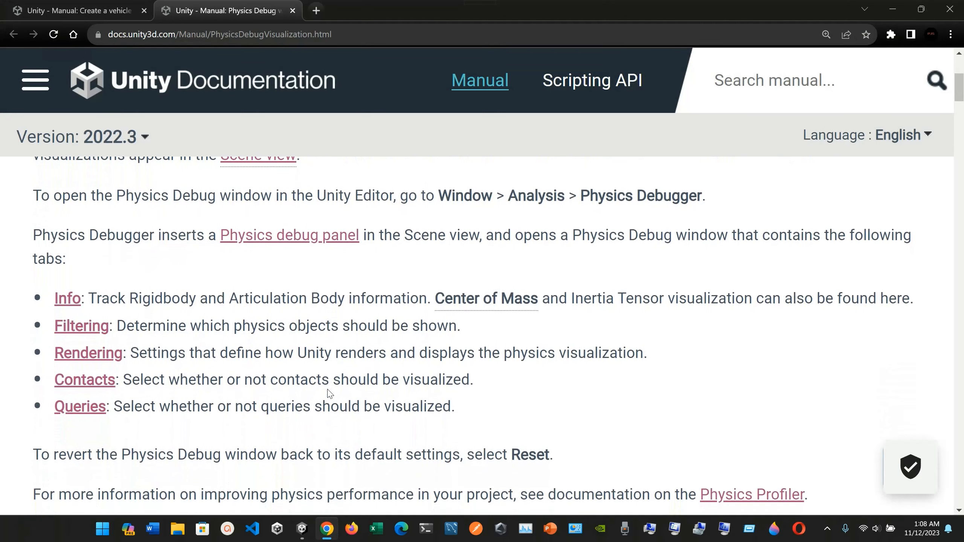
{"action": "scroll", "coordinate": [500, 243], "scroll_direction": "down", "scroll_amount": 1}
{"action": "mouse_move", "coordinate": [500, 245]}
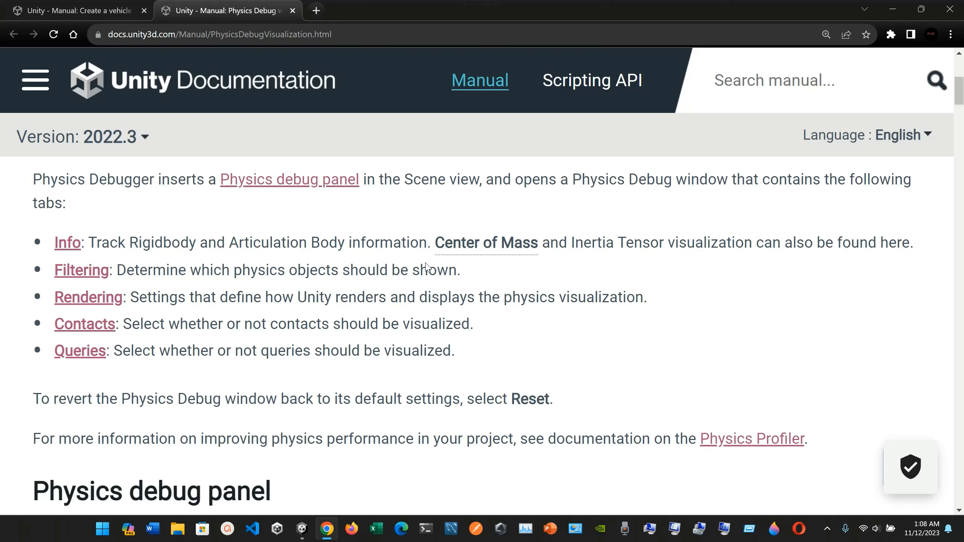
{"action": "left_click", "coordinate": [302, 529]}
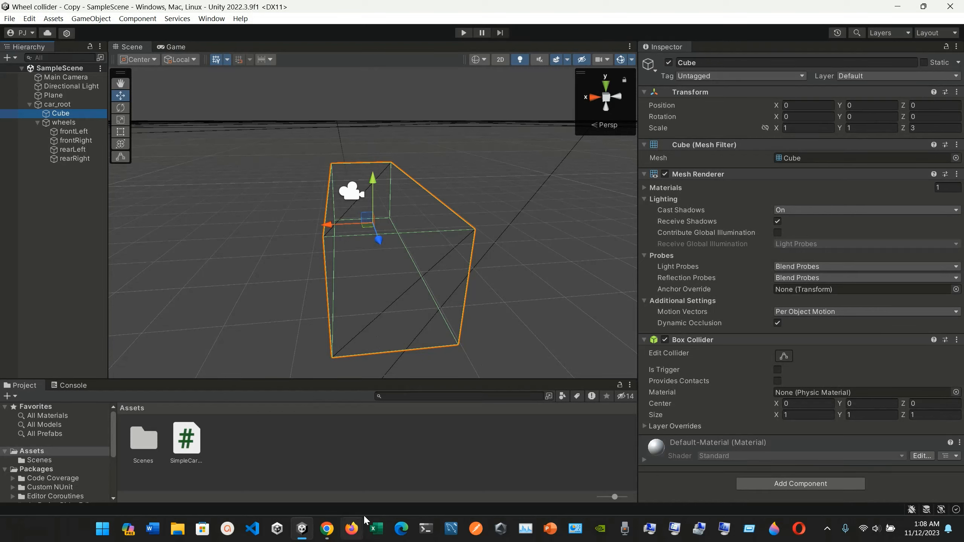
Reopen the Physics Debugger analysis window and check its window options without choosing any.
{"action": "left_click", "coordinate": [211, 18]}
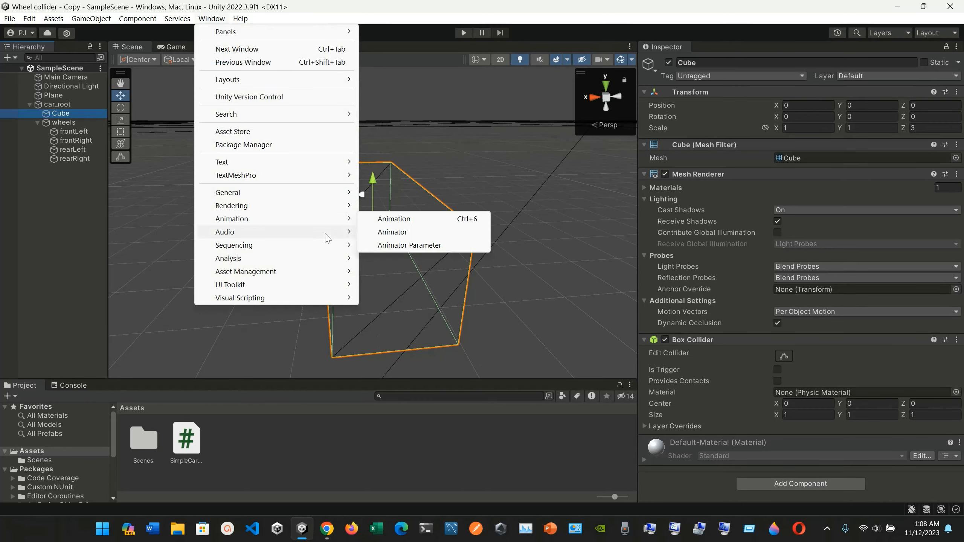
{"action": "mouse_move", "coordinate": [341, 222]}
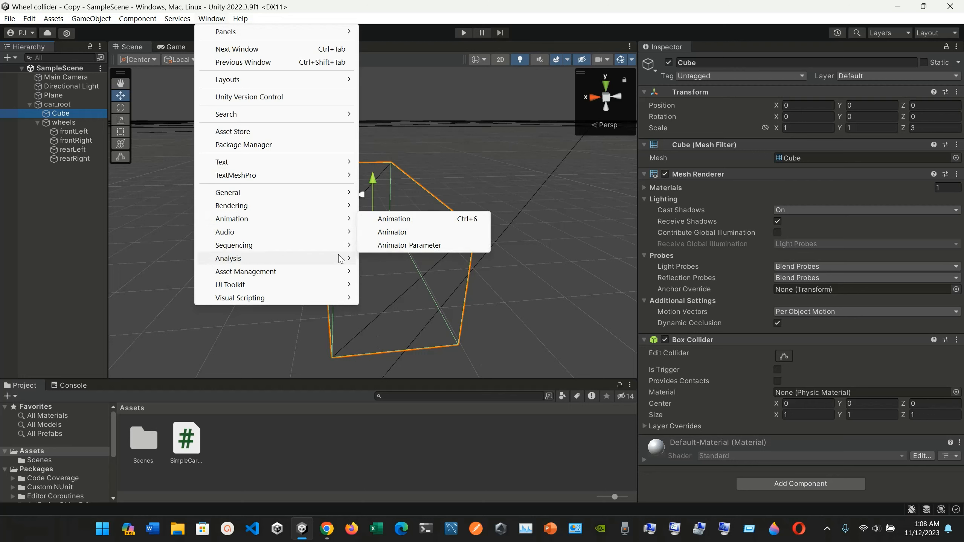
{"action": "mouse_move", "coordinate": [344, 258]}
{"action": "left_click", "coordinate": [408, 299]}
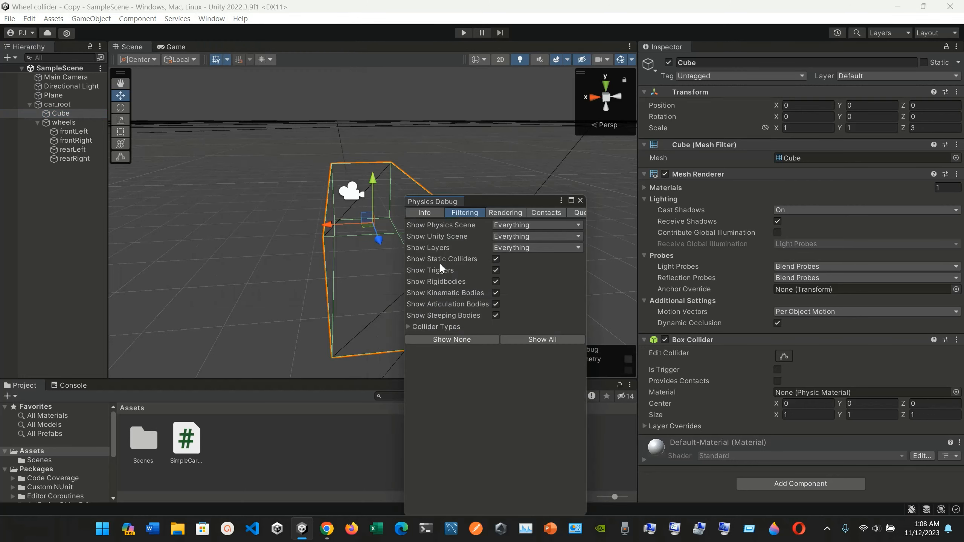
{"action": "left_click", "coordinate": [561, 200]}
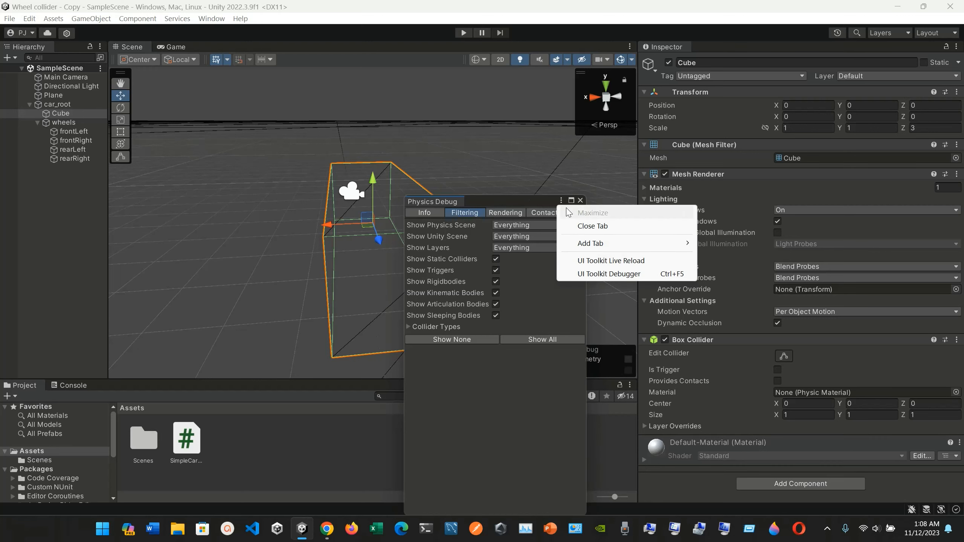
{"action": "mouse_move", "coordinate": [599, 246]}
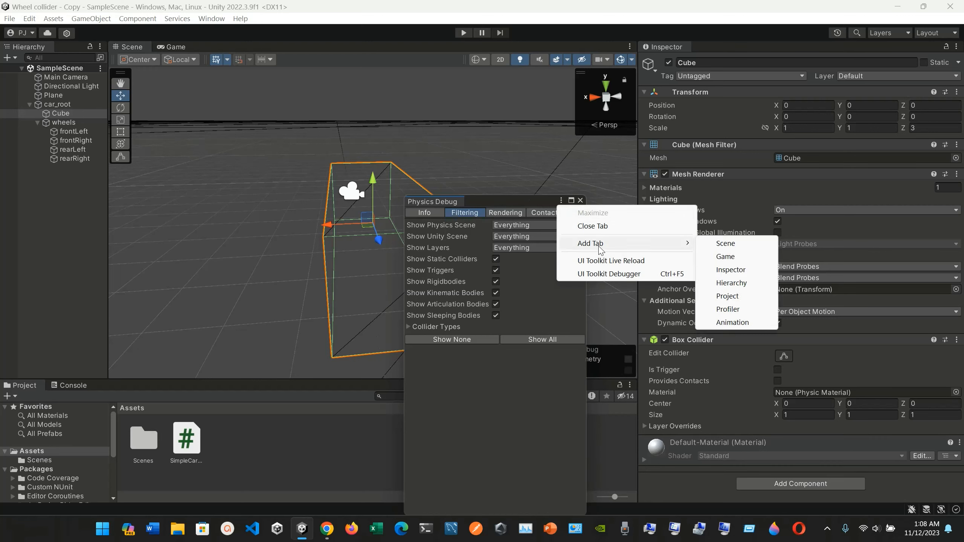
{"action": "left_click", "coordinate": [528, 195]}
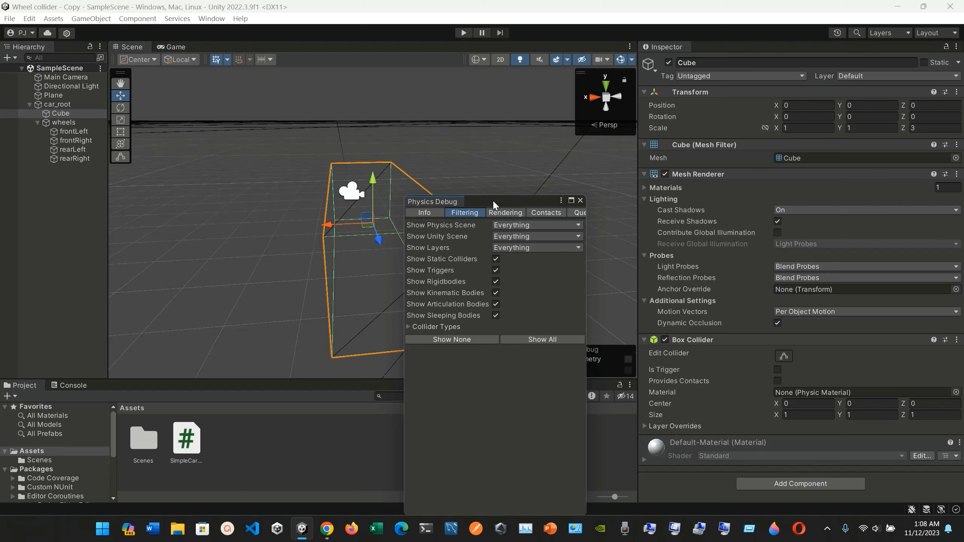
Try docking the Physics Debug window across the whole editor's upper edge and above the Scene view, and detach it again.
{"action": "left_click_drag", "start_coordinate": [493, 199], "coordinate": [722, 37]}
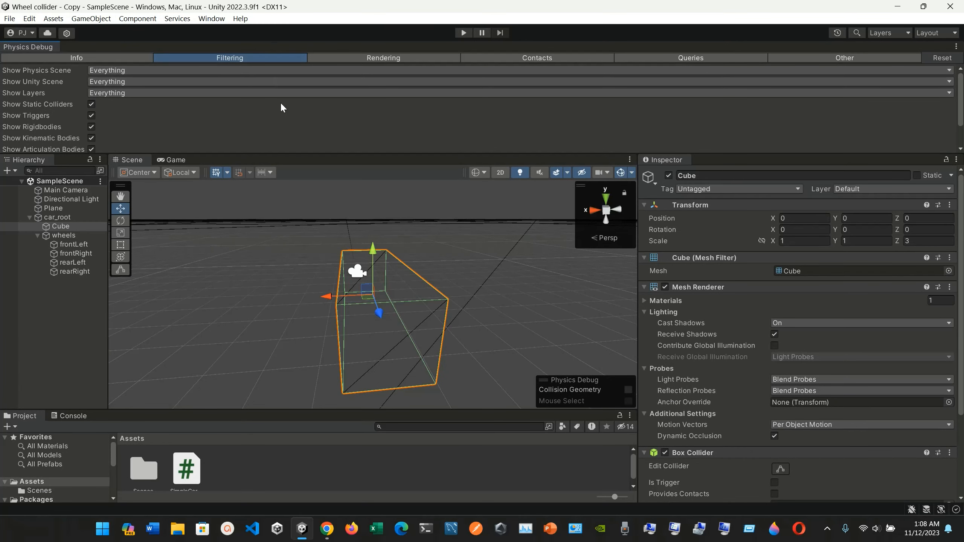
{"action": "left_click", "coordinate": [957, 46]}
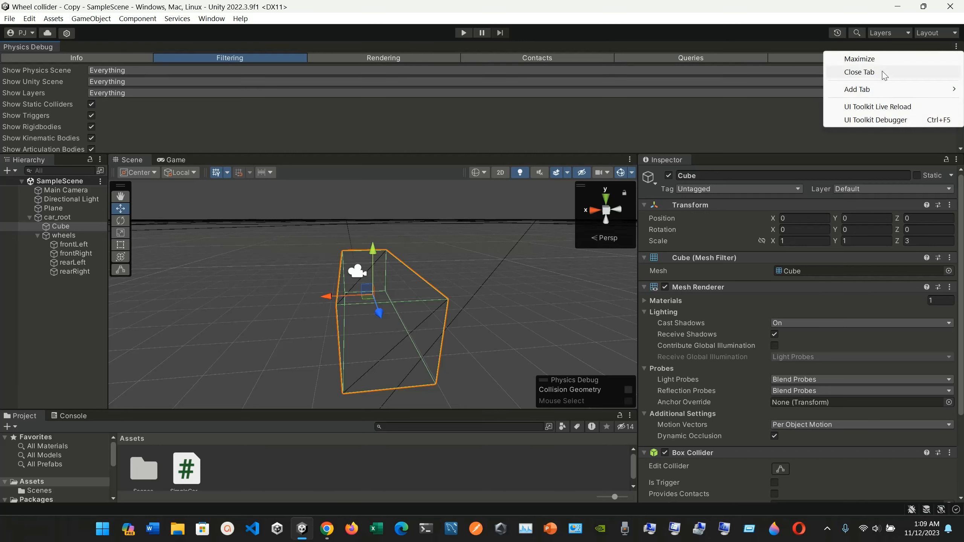
{"action": "left_click", "coordinate": [750, 45]}
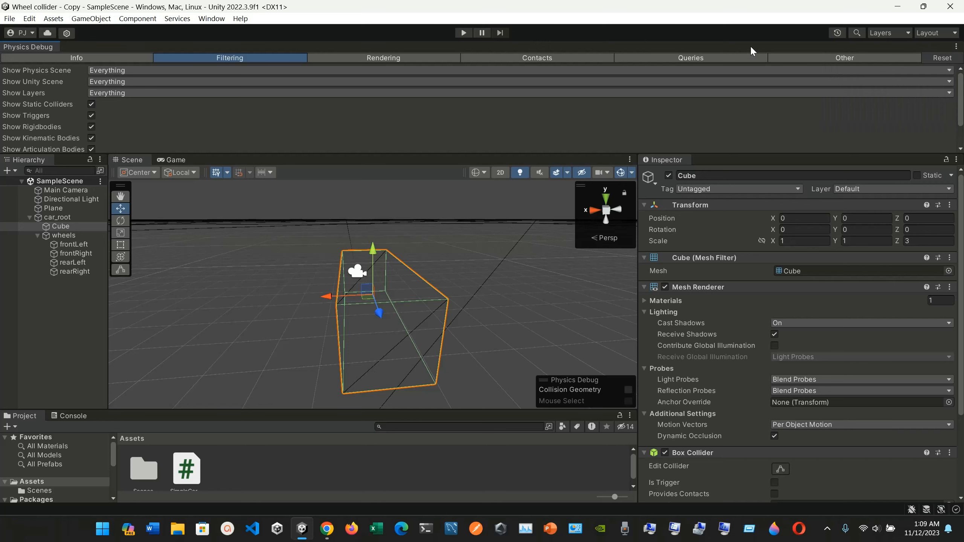
{"action": "left_click_drag", "start_coordinate": [44, 45], "coordinate": [254, 224]}
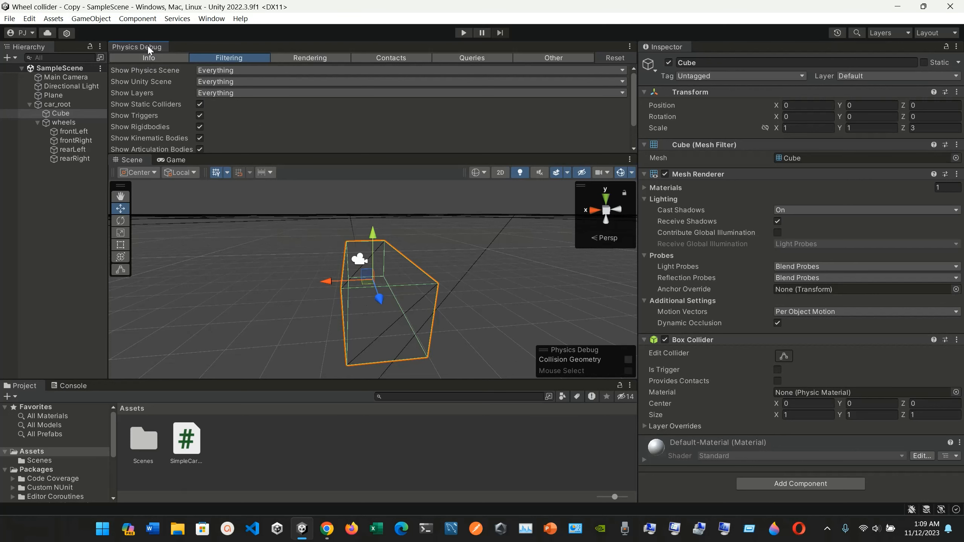
{"action": "left_click_drag", "start_coordinate": [151, 46], "coordinate": [69, 263]}
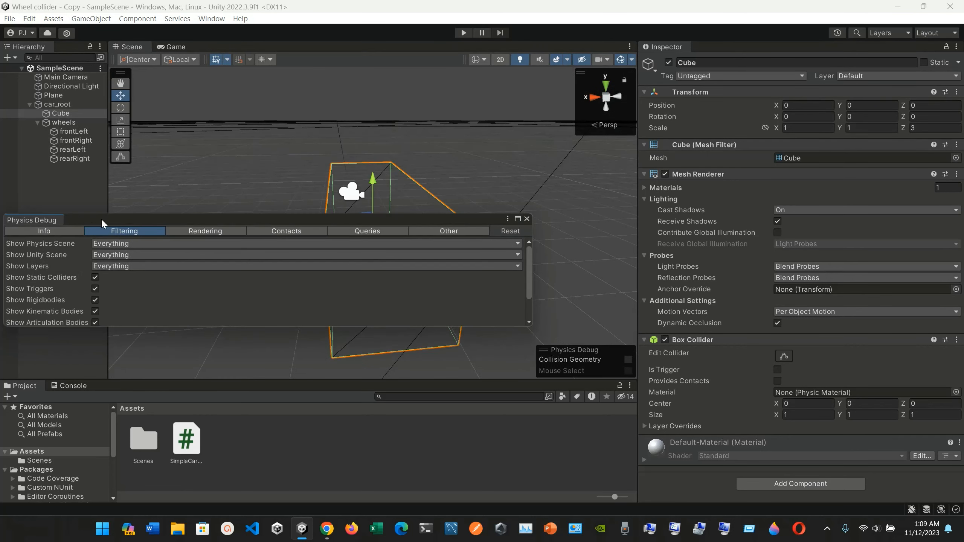
{"action": "left_click_drag", "start_coordinate": [110, 219], "coordinate": [131, 214]}
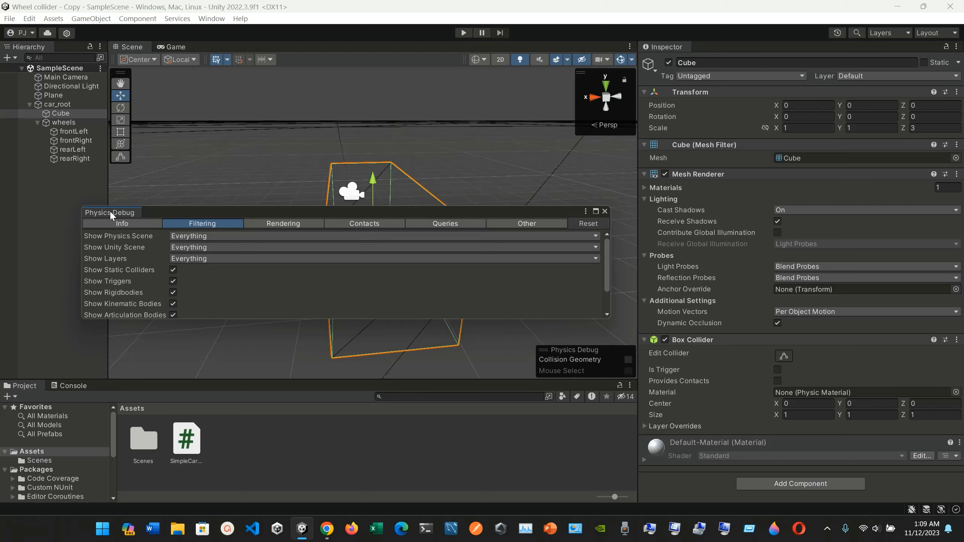
{"action": "left_click_drag", "start_coordinate": [111, 211], "coordinate": [57, 197]}
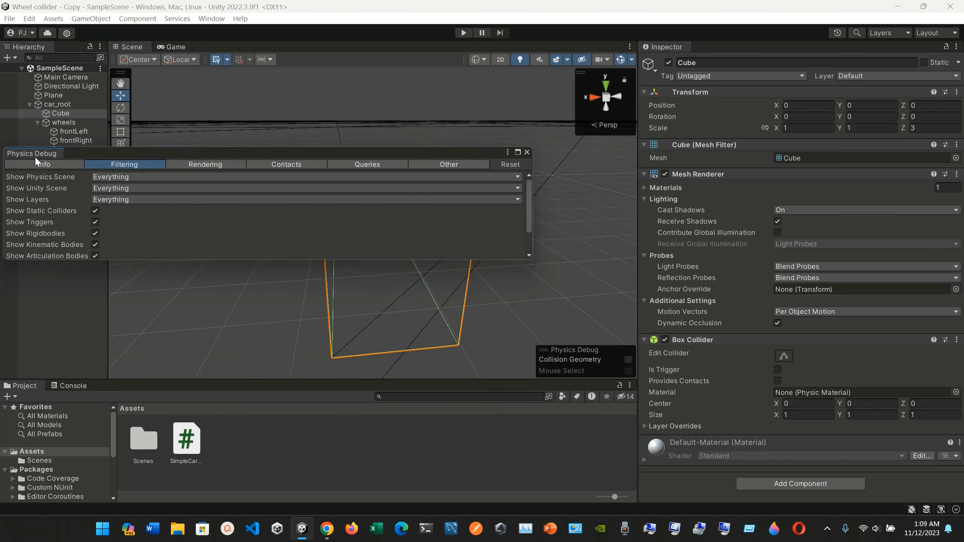
Dock the Physics Debug window beside the Inspector and bring it to the front.
{"action": "left_click_drag", "start_coordinate": [33, 152], "coordinate": [706, 46]}
{"action": "left_click", "coordinate": [672, 45]}
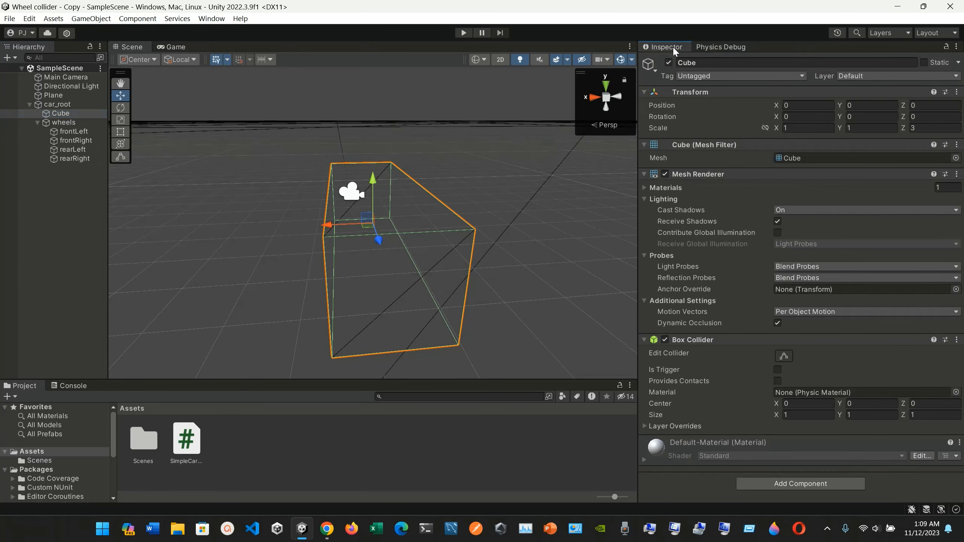
{"action": "left_click", "coordinate": [719, 44]}
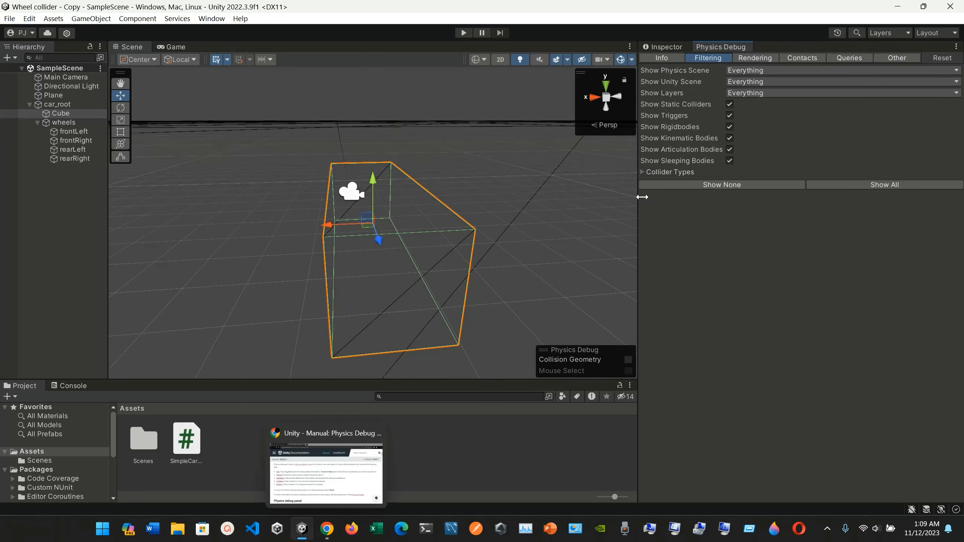
Show the Physics Debug Info settings and compare them with the manual in Chrome, returning to Unity.
{"action": "left_click", "coordinate": [667, 54]}
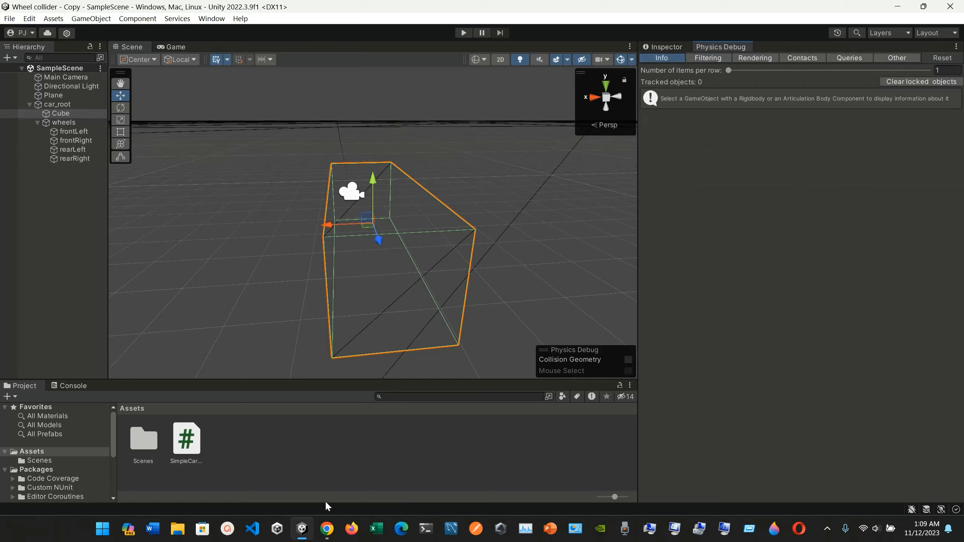
{"action": "left_click", "coordinate": [327, 534]}
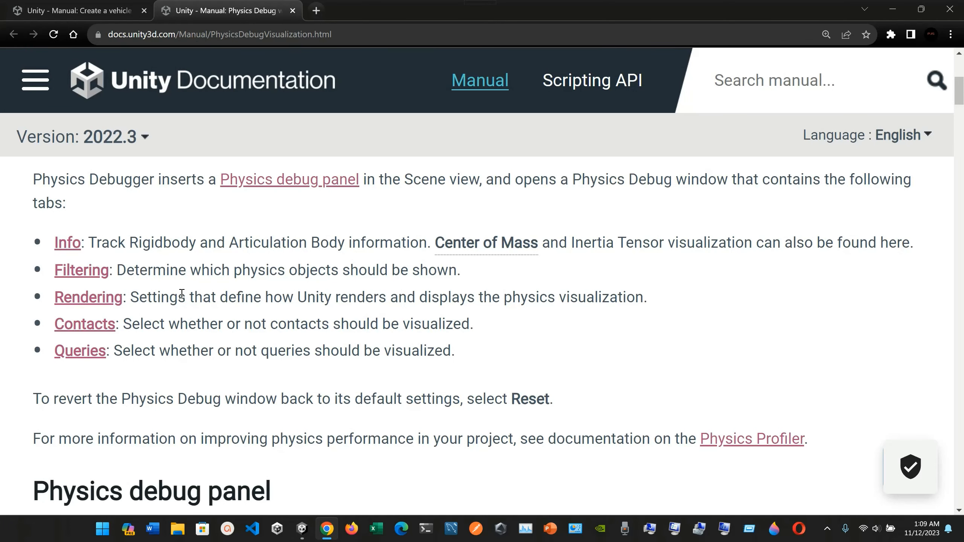
{"action": "left_click", "coordinate": [302, 529]}
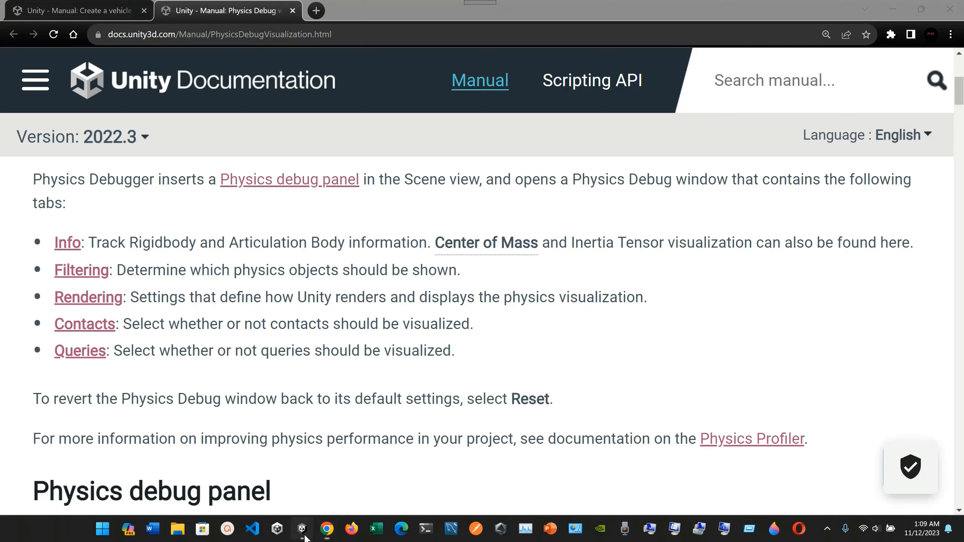
Examine the Filtering settings with Collider Types expanded and the Rendering settings, checking the manual in Chrome and returning to Unity.
{"action": "left_click", "coordinate": [709, 59]}
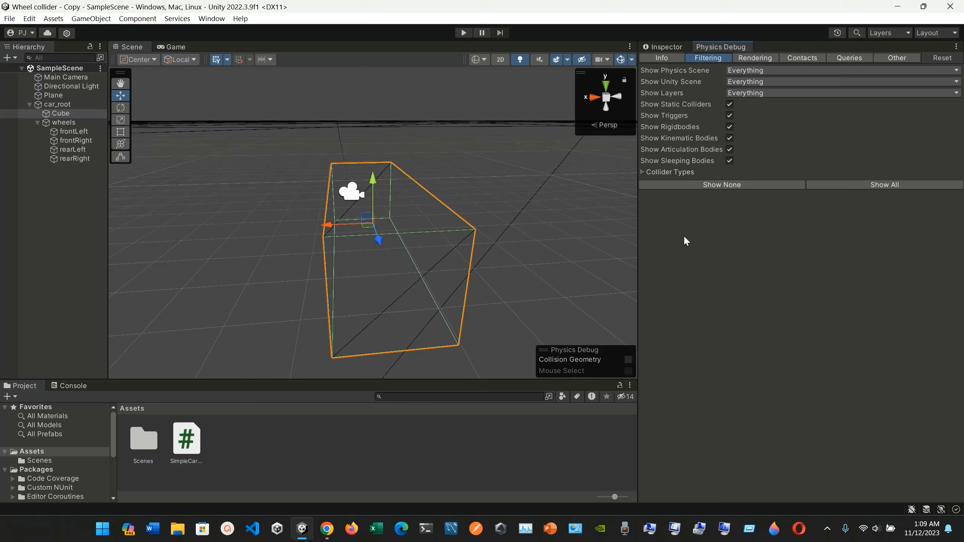
{"action": "left_click", "coordinate": [642, 173]}
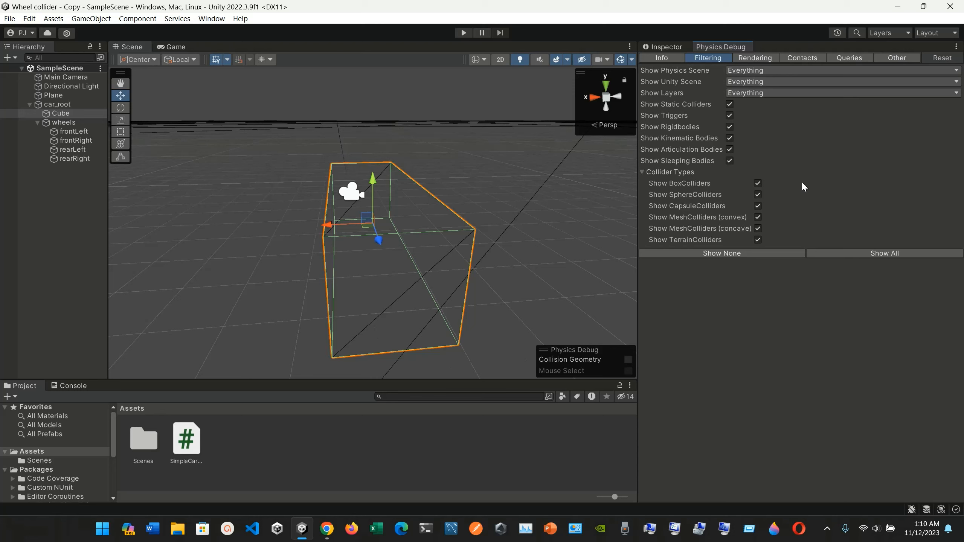
{"action": "left_click", "coordinate": [755, 58]}
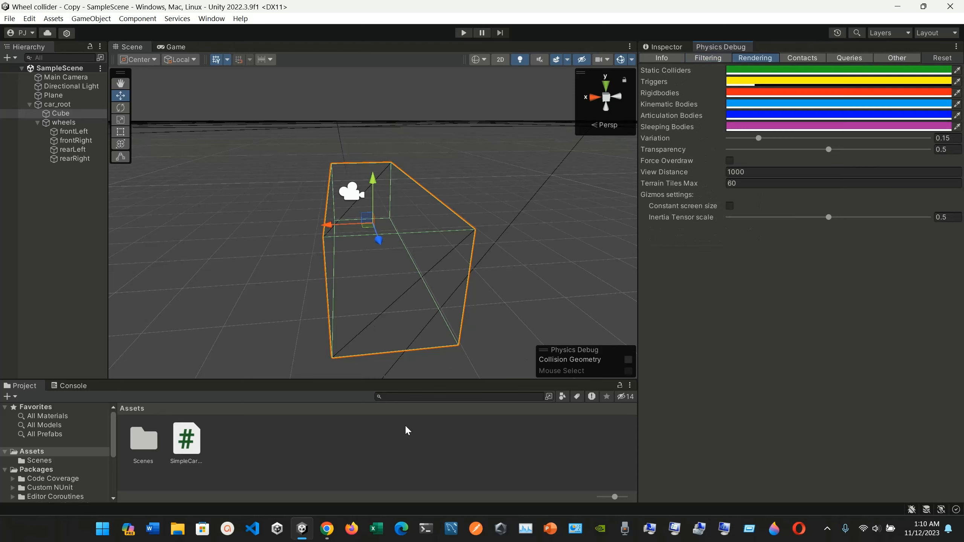
{"action": "left_click", "coordinate": [327, 529]}
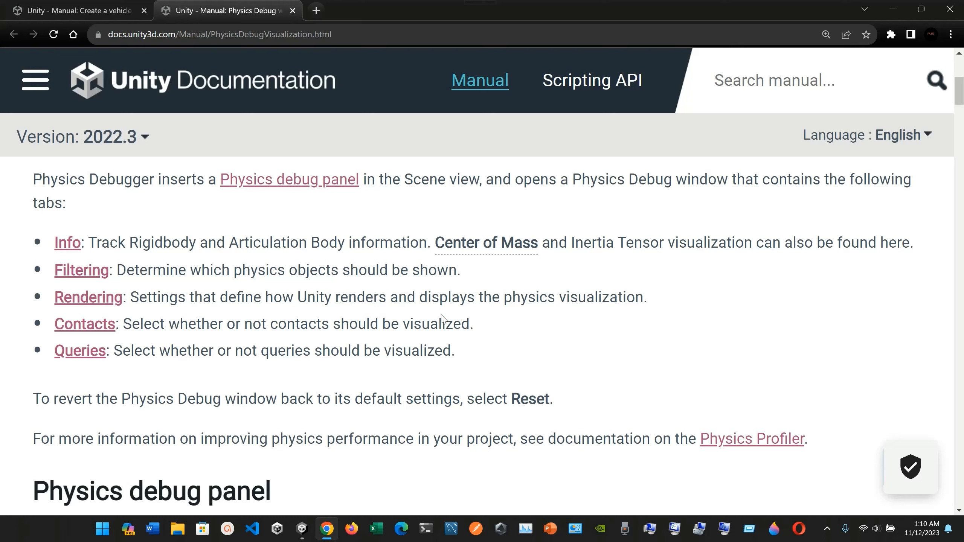
{"action": "left_click", "coordinate": [302, 529]}
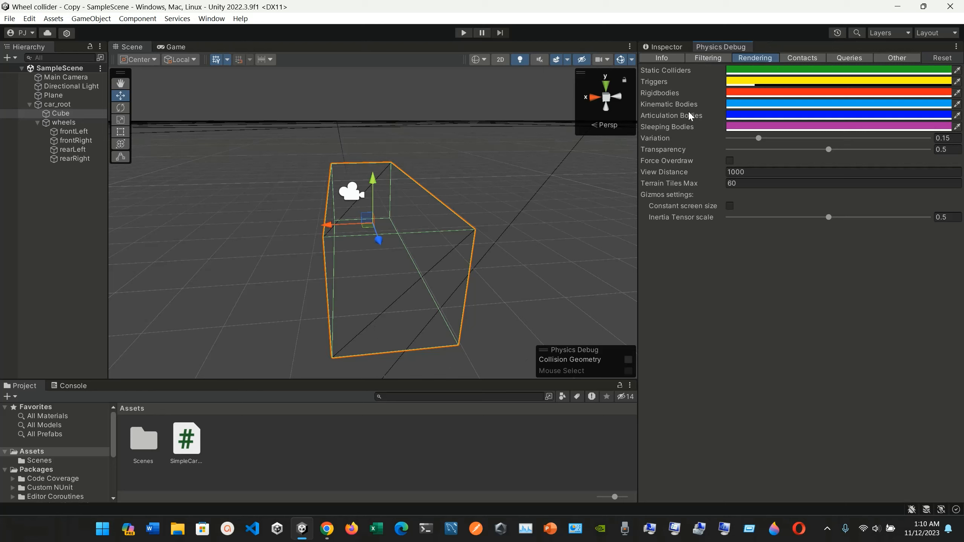
Try recolouring Static Colliders by sampling a screen colour and shifting the hue to green in the Color window.
{"action": "left_click", "coordinate": [957, 72]}
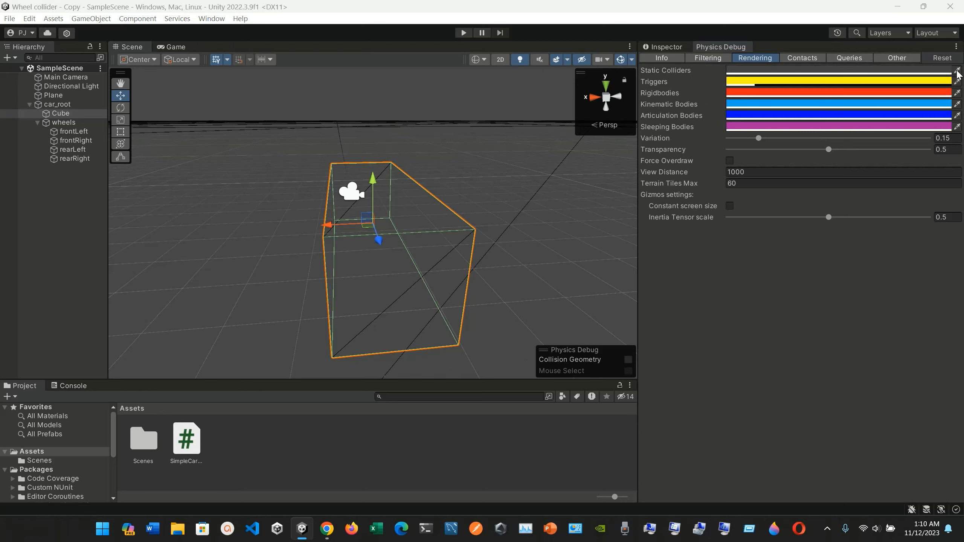
{"action": "left_click", "coordinate": [957, 73]}
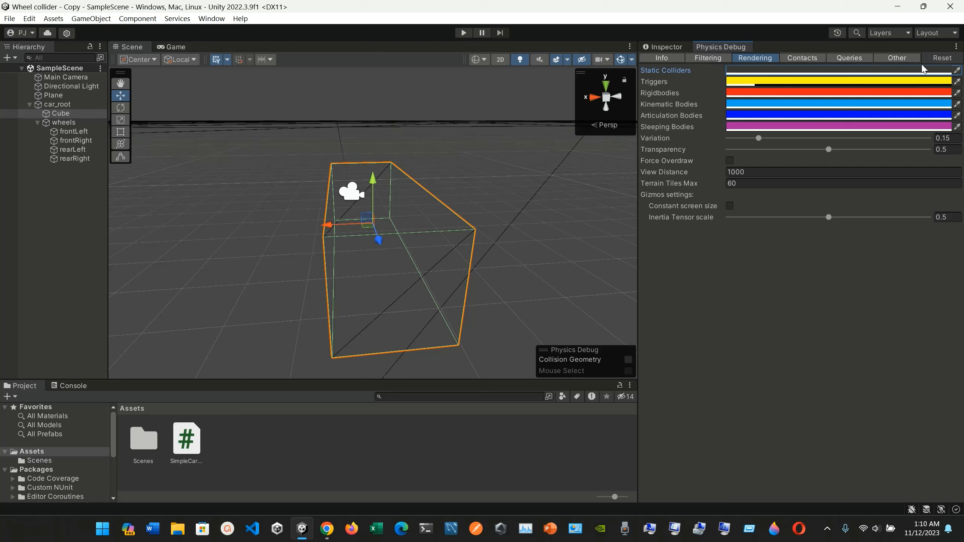
{"action": "left_click", "coordinate": [955, 73]}
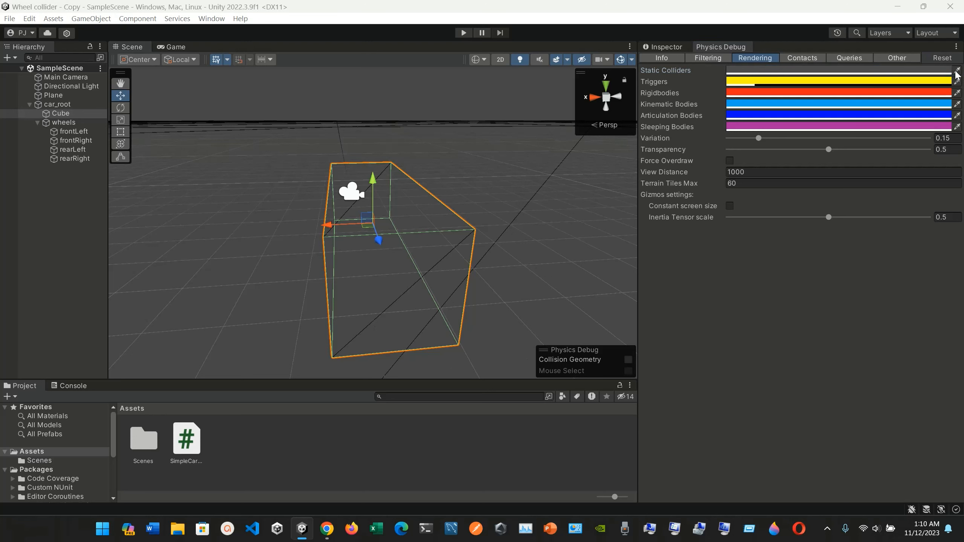
{"action": "left_click", "coordinate": [956, 73]}
{"action": "left_click", "coordinate": [956, 74]}
{"action": "left_click", "coordinate": [956, 73]}
{"action": "left_click", "coordinate": [948, 74]}
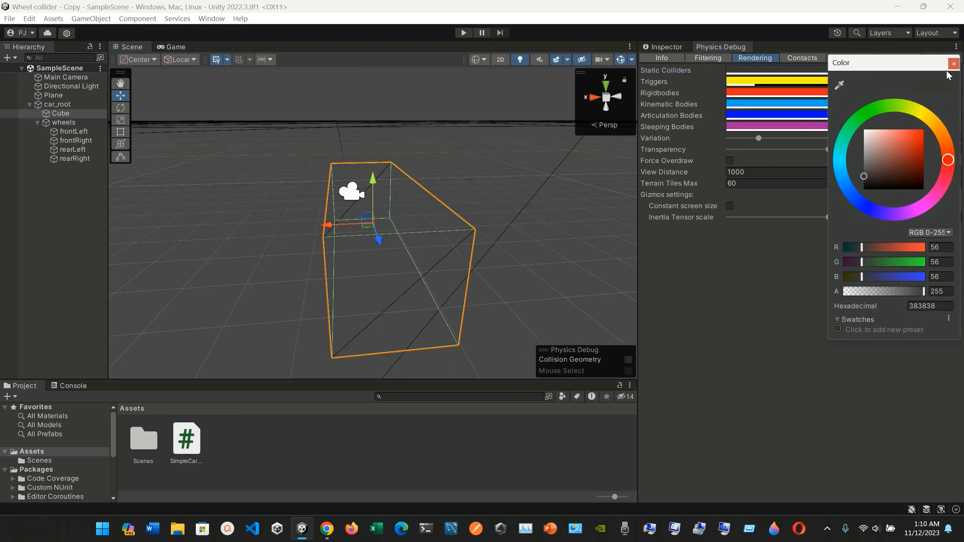
{"action": "left_click", "coordinate": [880, 111]}
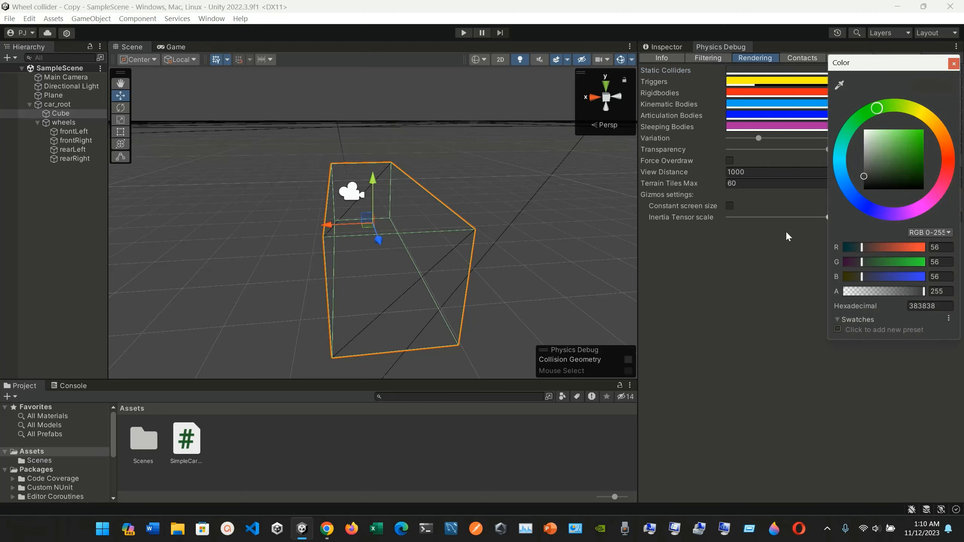
{"action": "left_click", "coordinate": [723, 305]}
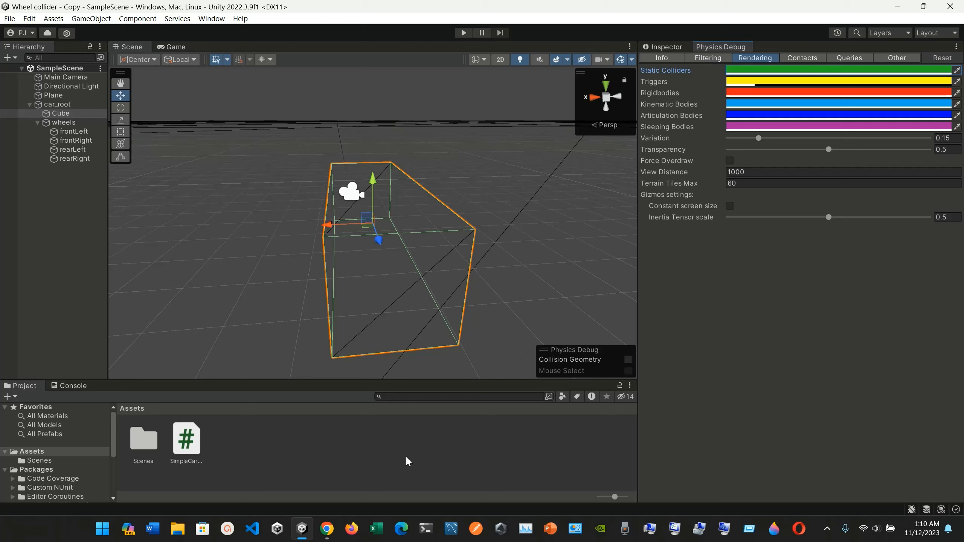
Show the Contacts settings and check the manual's notes on contacts and resetting the window in Chrome, returning to Unity.
{"action": "left_click", "coordinate": [327, 536]}
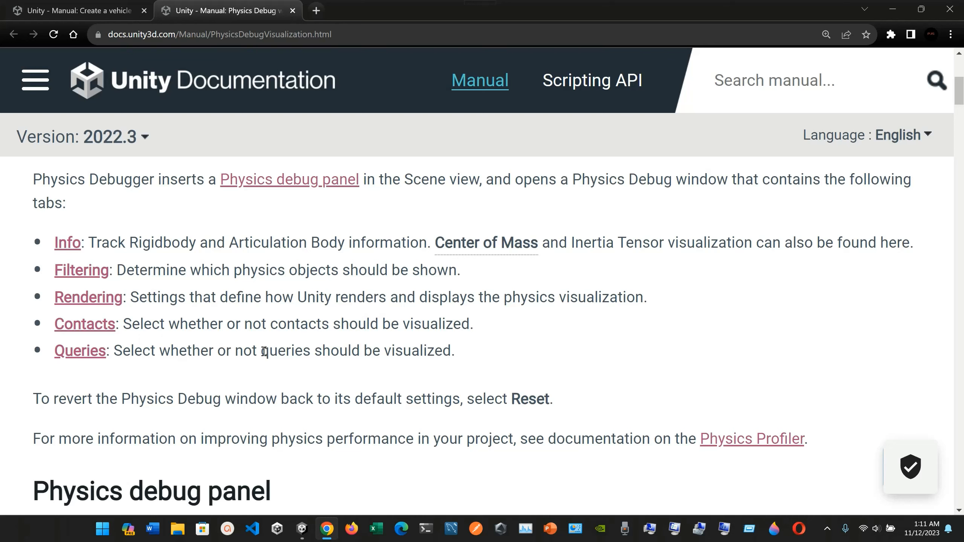
{"action": "left_click", "coordinate": [303, 537]}
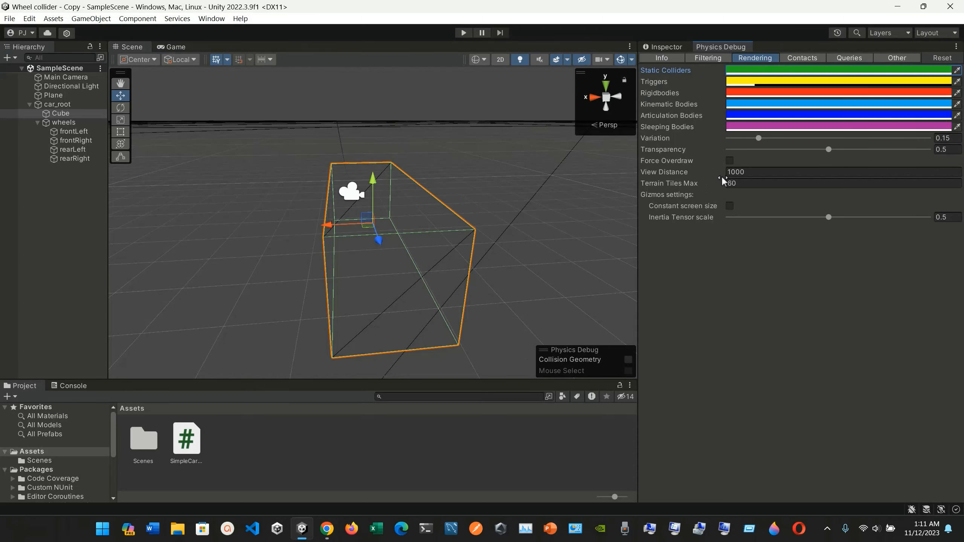
{"action": "left_click", "coordinate": [810, 57]}
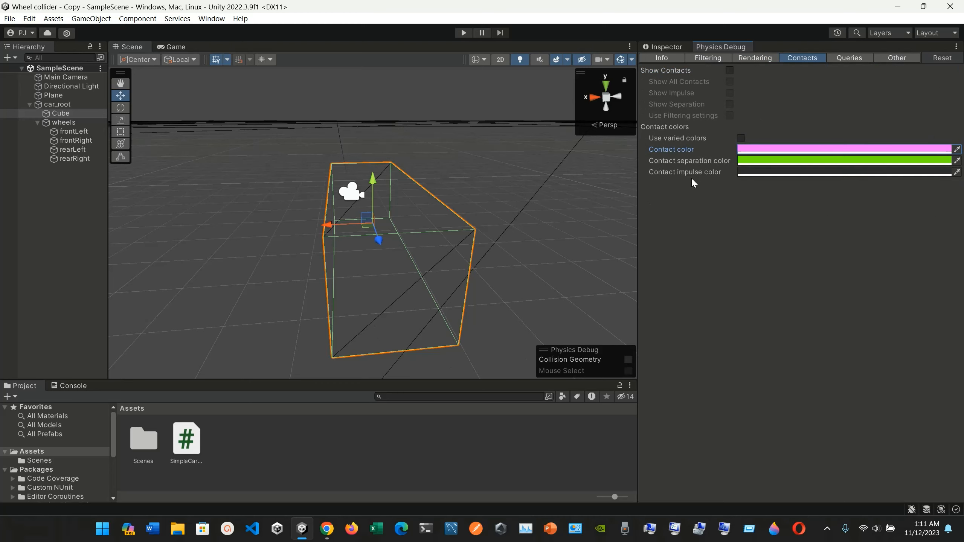
{"action": "left_click", "coordinate": [327, 529]}
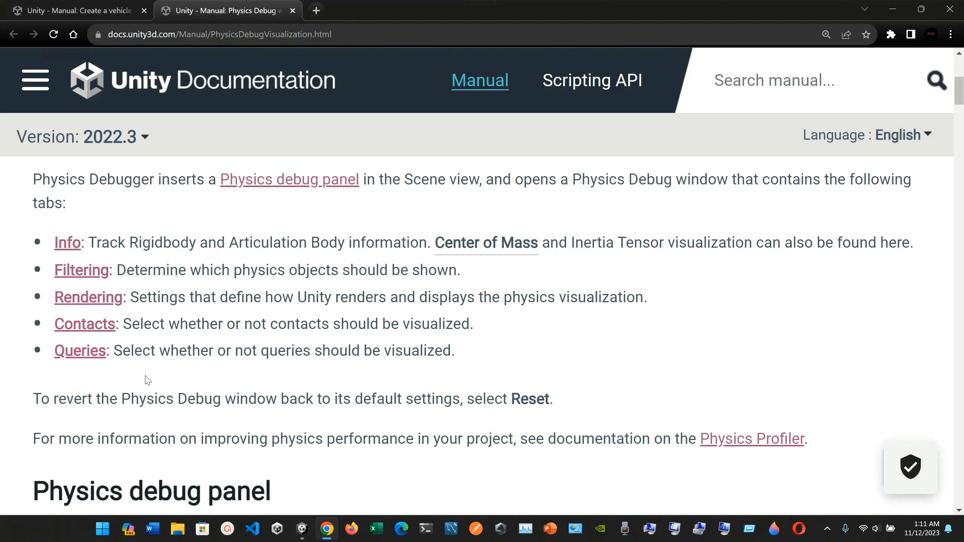
{"action": "scroll", "coordinate": [148, 380], "scroll_direction": "down", "scroll_amount": 1}
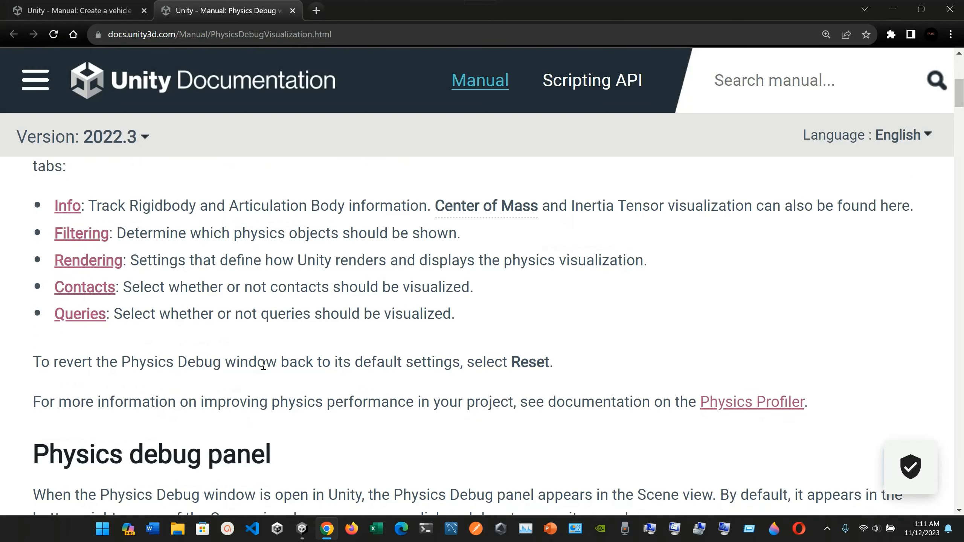
{"action": "scroll", "coordinate": [264, 365], "scroll_direction": "down", "scroll_amount": 4}
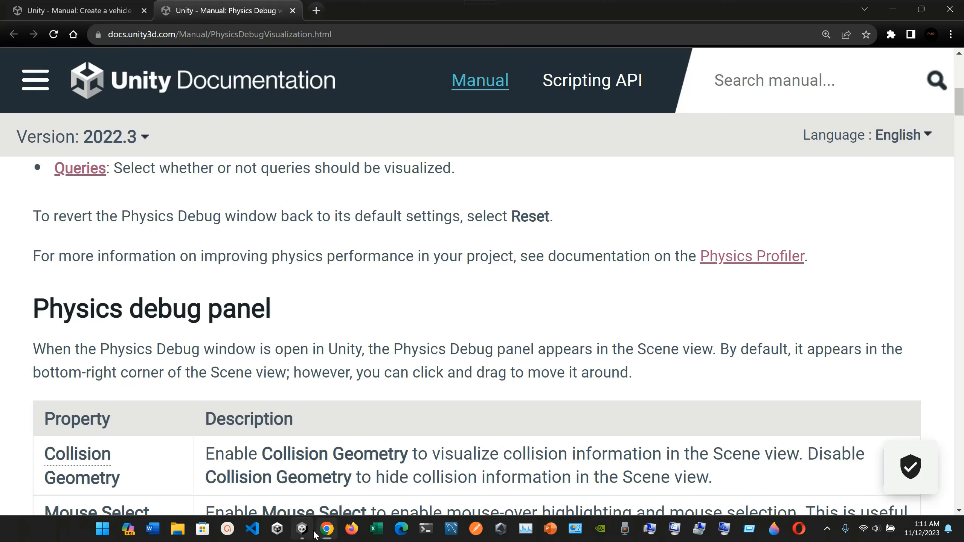
{"action": "left_click", "coordinate": [302, 528]}
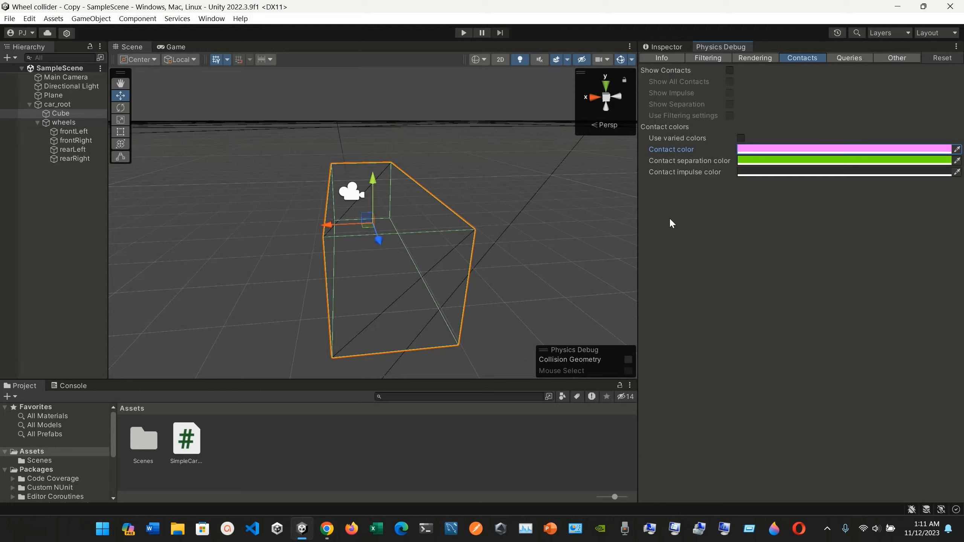
Try sampled contact and separation colours and a pale green impulse colour, and reset the Physics Debug window to its defaults.
{"action": "left_click", "coordinate": [958, 150]}
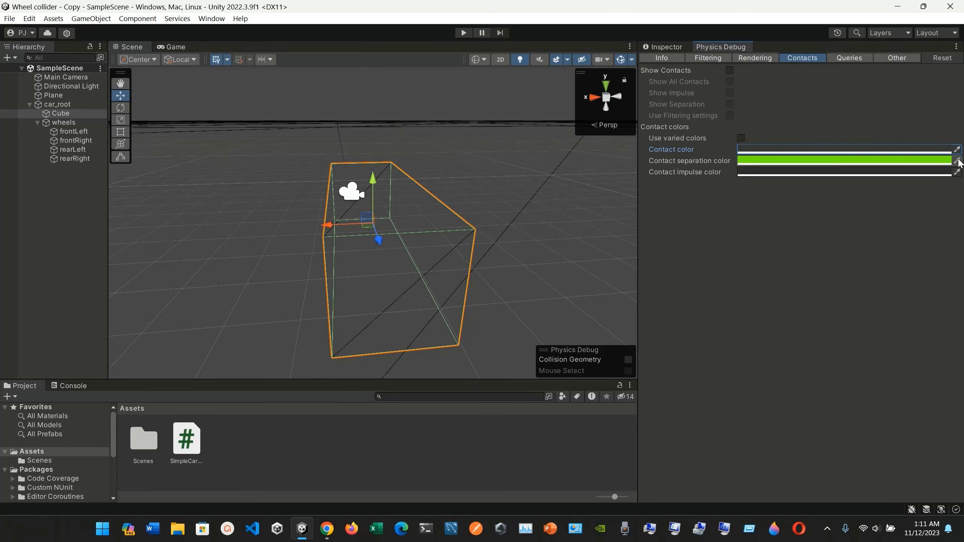
{"action": "left_click", "coordinate": [958, 161]}
{"action": "left_click", "coordinate": [940, 173]}
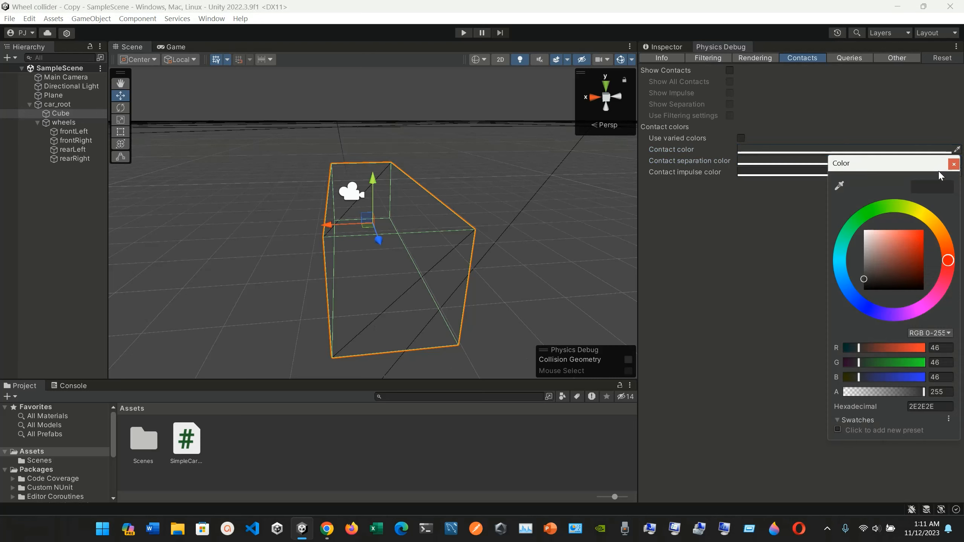
{"action": "left_click", "coordinate": [876, 217]}
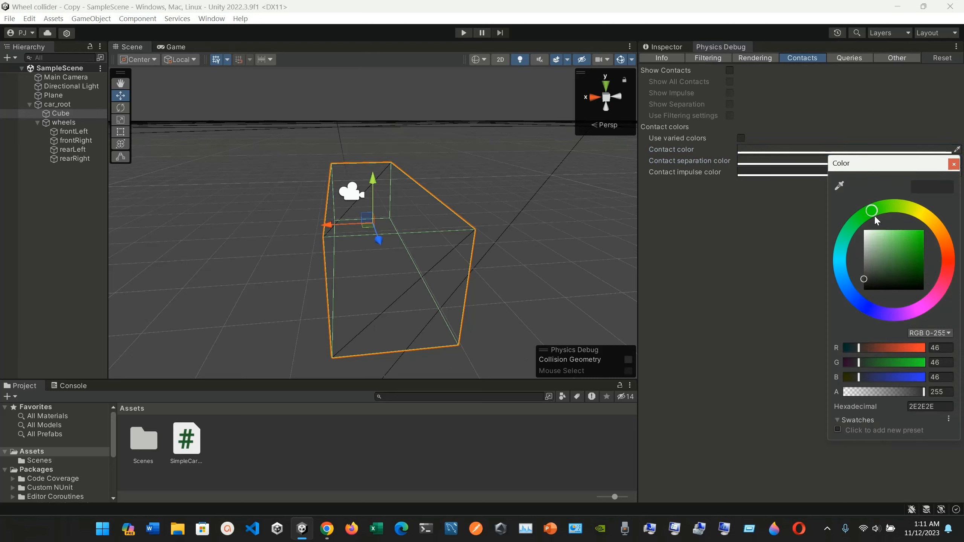
{"action": "left_click", "coordinate": [880, 243]}
{"action": "left_click", "coordinate": [753, 216]}
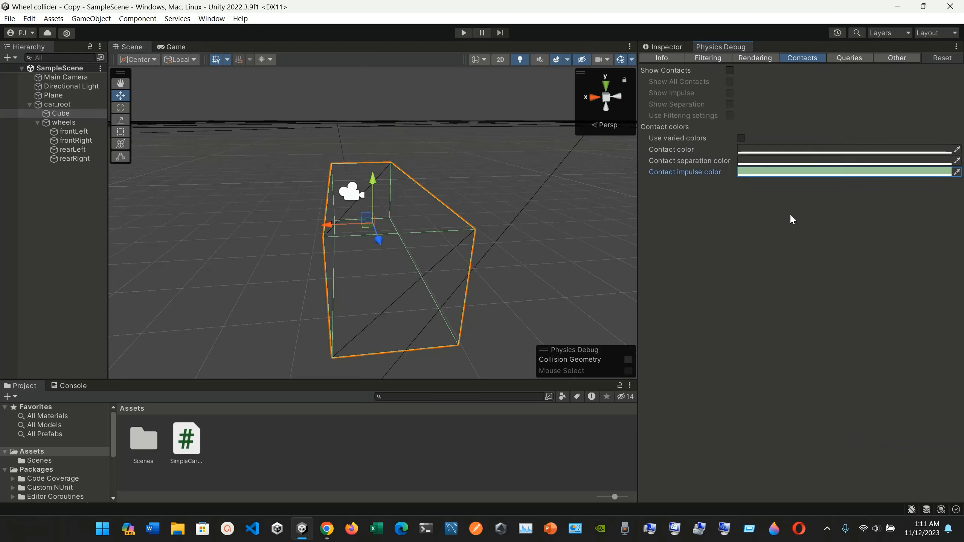
{"action": "left_click", "coordinate": [941, 58]}
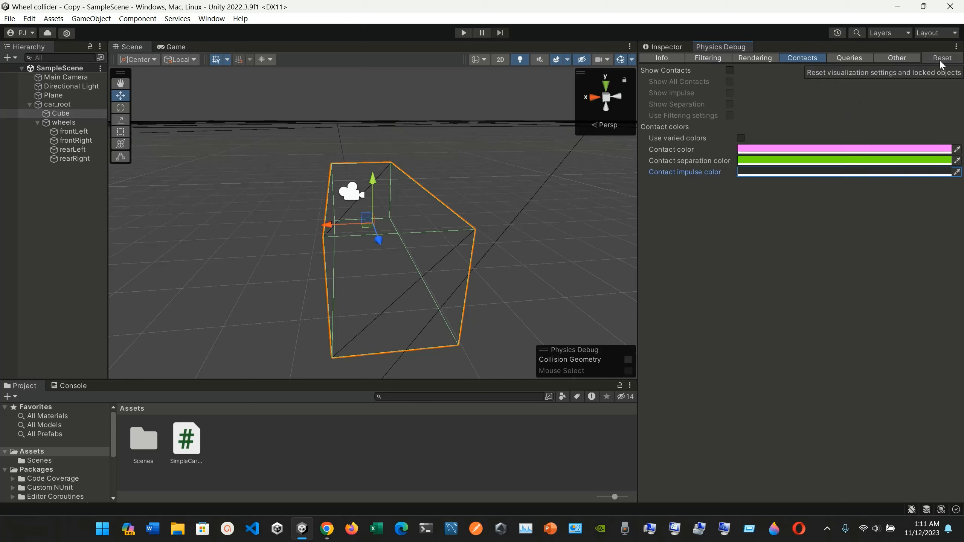
Show the Queries settings and read the manual's Physics Profiler reference and Physics debug panel section in Chrome.
{"action": "left_click", "coordinate": [853, 63]}
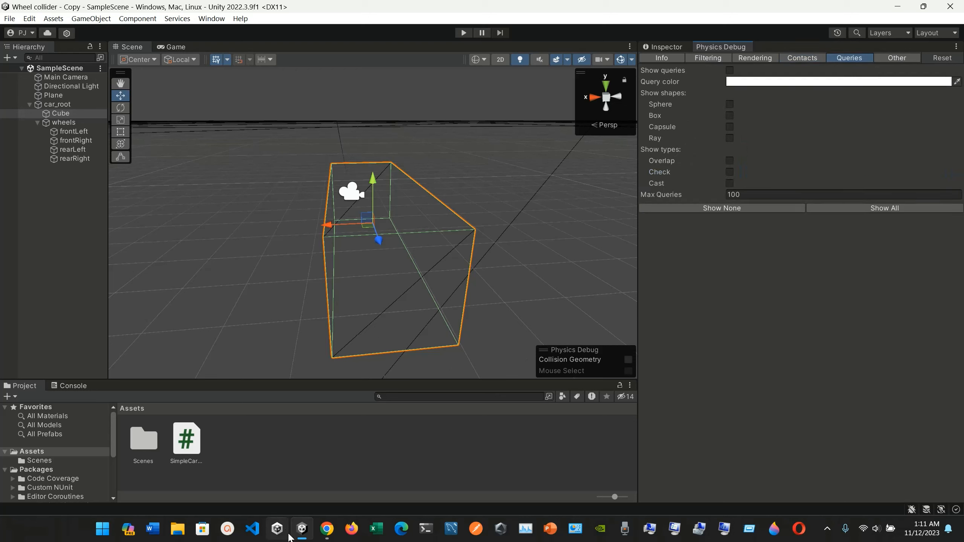
{"action": "left_click", "coordinate": [330, 534]}
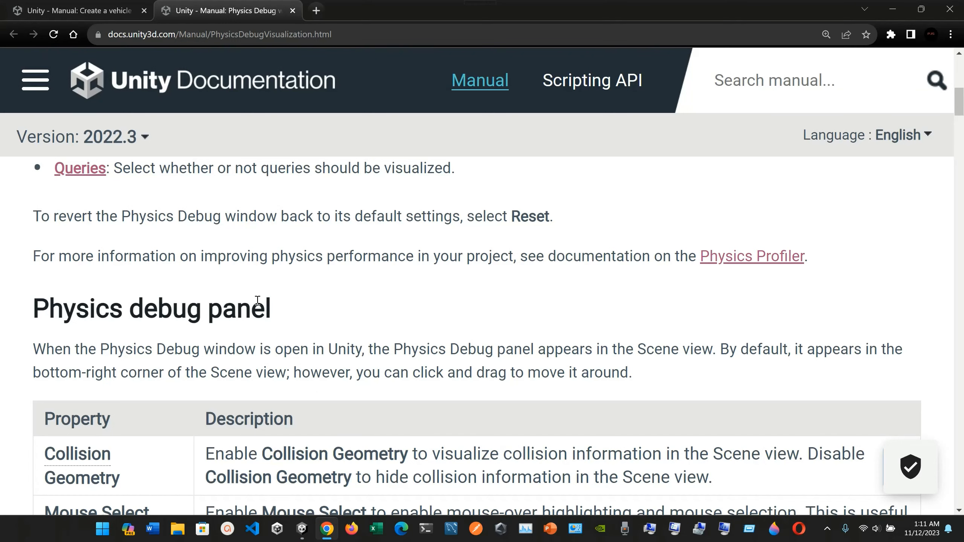
{"action": "scroll", "coordinate": [353, 280], "scroll_direction": "down", "scroll_amount": 2}
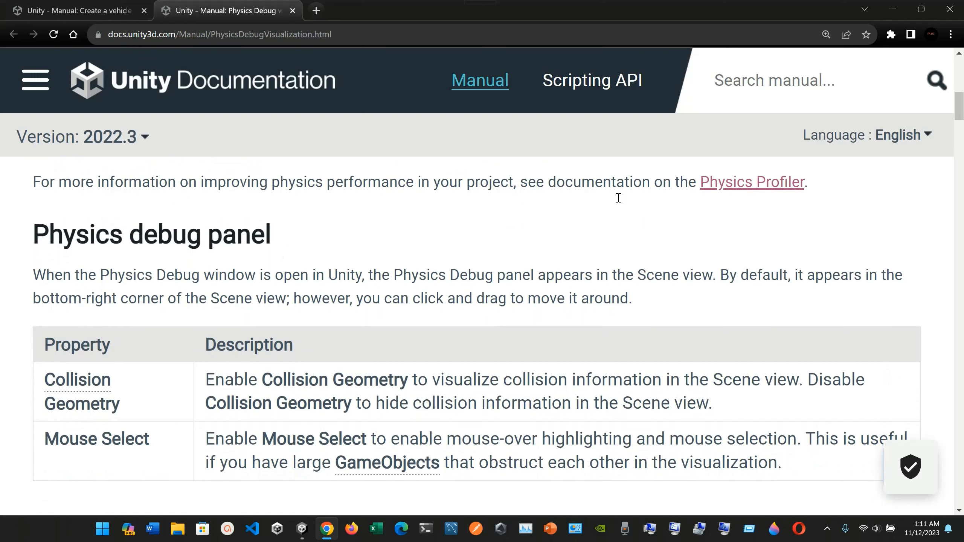
Open the Physics Profiler page from the manual's link and skim its introduction and property table.
{"action": "left_click", "coordinate": [740, 187]}
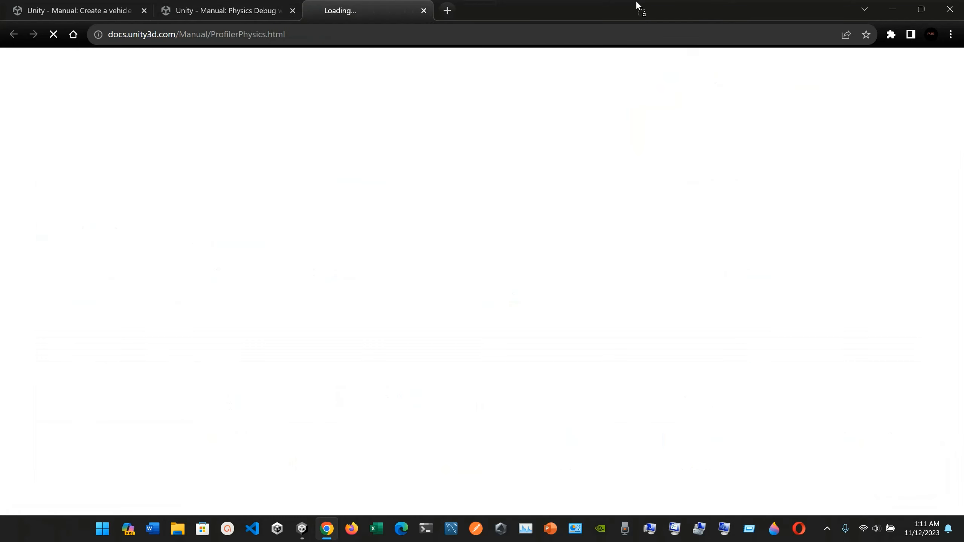
{"action": "scroll", "coordinate": [432, 255], "scroll_direction": "down", "scroll_amount": 15}
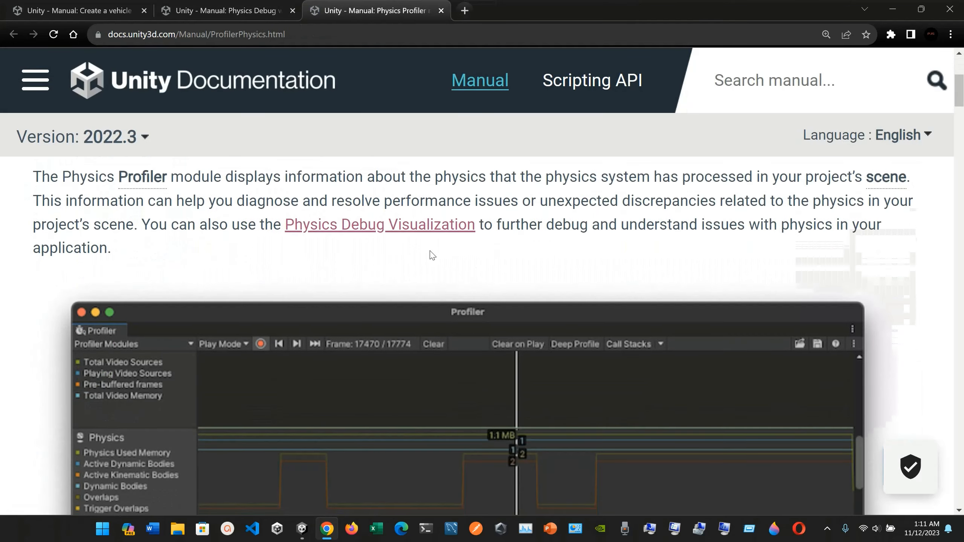
{"action": "scroll", "coordinate": [432, 255], "scroll_direction": "down", "scroll_amount": 15}
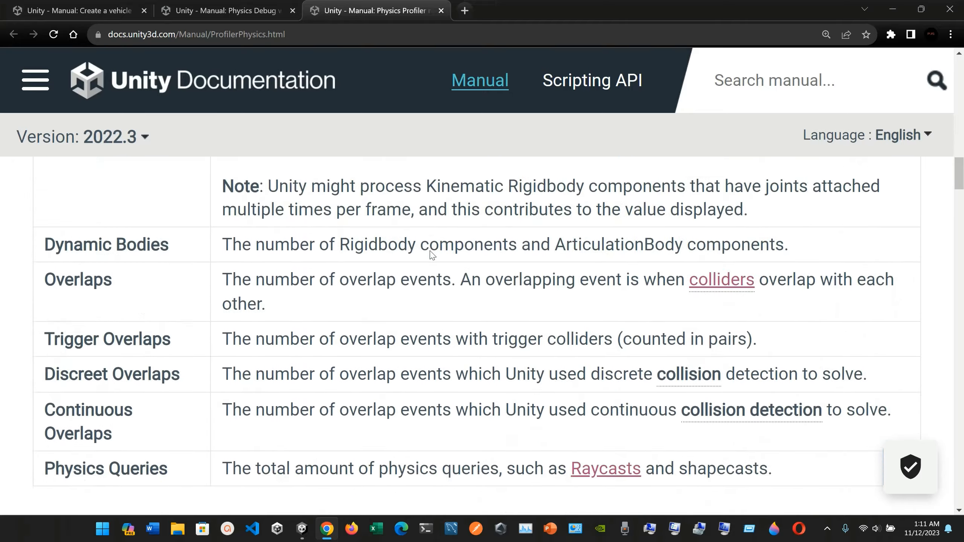
{"action": "scroll", "coordinate": [432, 256], "scroll_direction": "up", "scroll_amount": 20}
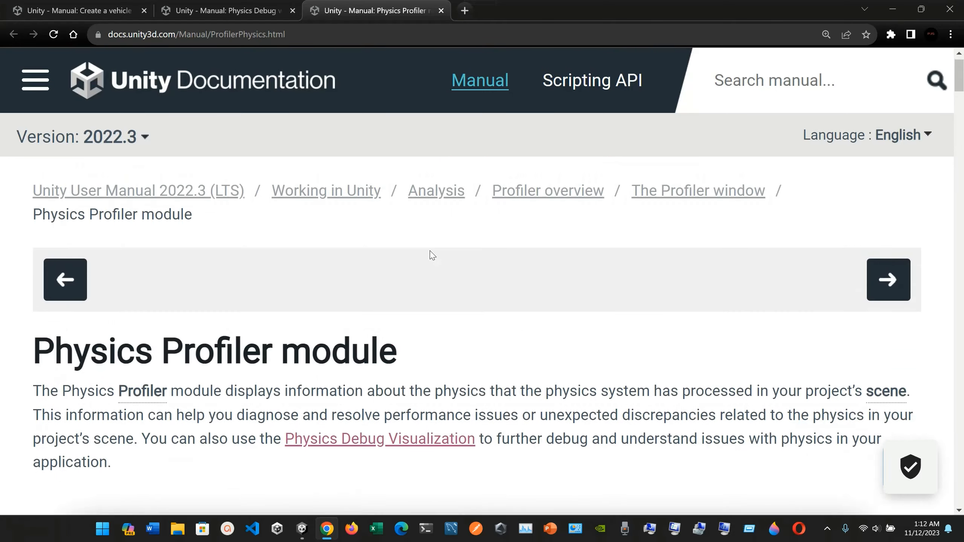
{"action": "scroll", "coordinate": [431, 254], "scroll_direction": "down", "scroll_amount": 3}
Review the wheel collider tutorial and Physics Profiler pages, and return to the Physics debug panel section of the manual.
{"action": "left_click", "coordinate": [76, 11]}
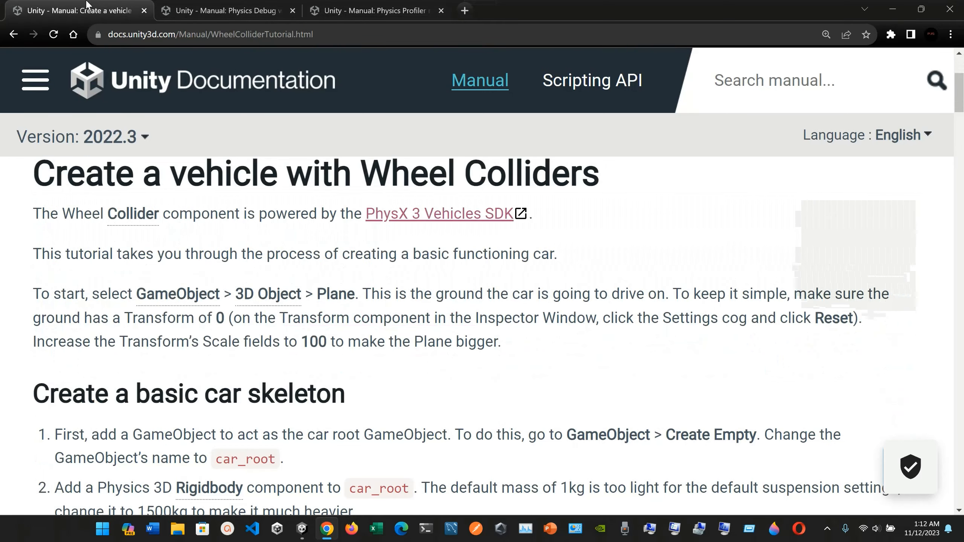
{"action": "left_click", "coordinate": [365, 4]}
{"action": "scroll", "coordinate": [170, 212], "scroll_direction": "up", "scroll_amount": 3}
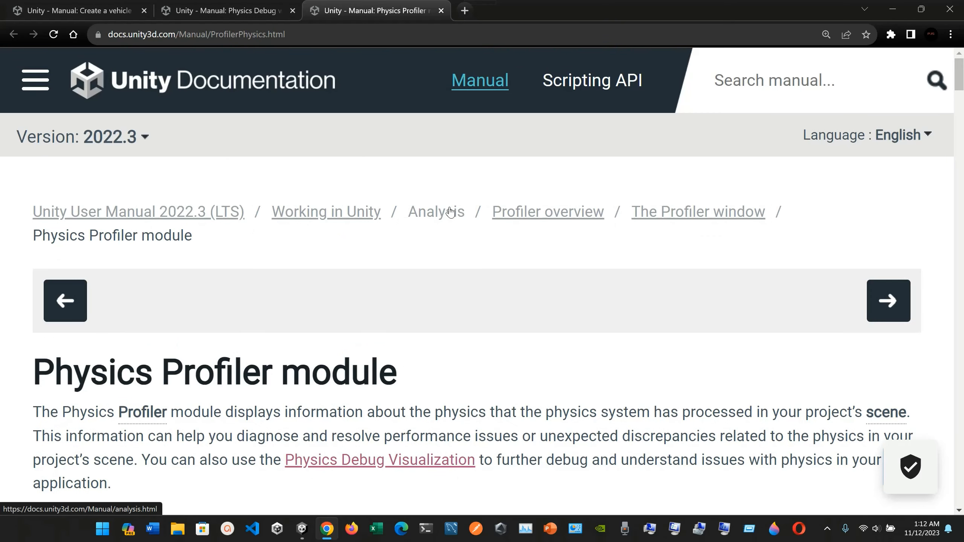
{"action": "left_click", "coordinate": [80, 10]}
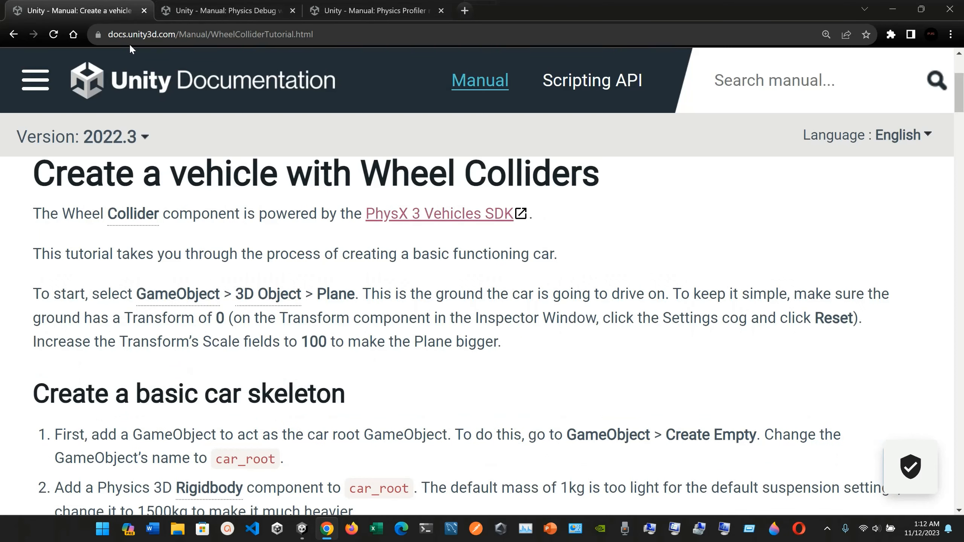
{"action": "left_click", "coordinate": [224, 11]}
{"action": "scroll", "coordinate": [60, 224], "scroll_direction": "down", "scroll_amount": 1}
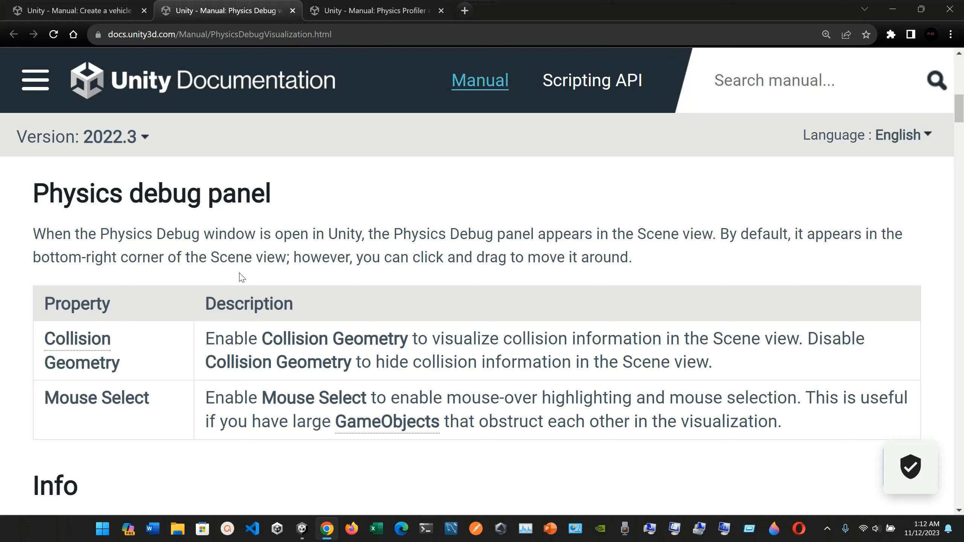
Return to Unity, compare the Cube's Inspector with the Physics Debug window, and show the Physics Debug Info settings.
{"action": "left_click", "coordinate": [304, 534]}
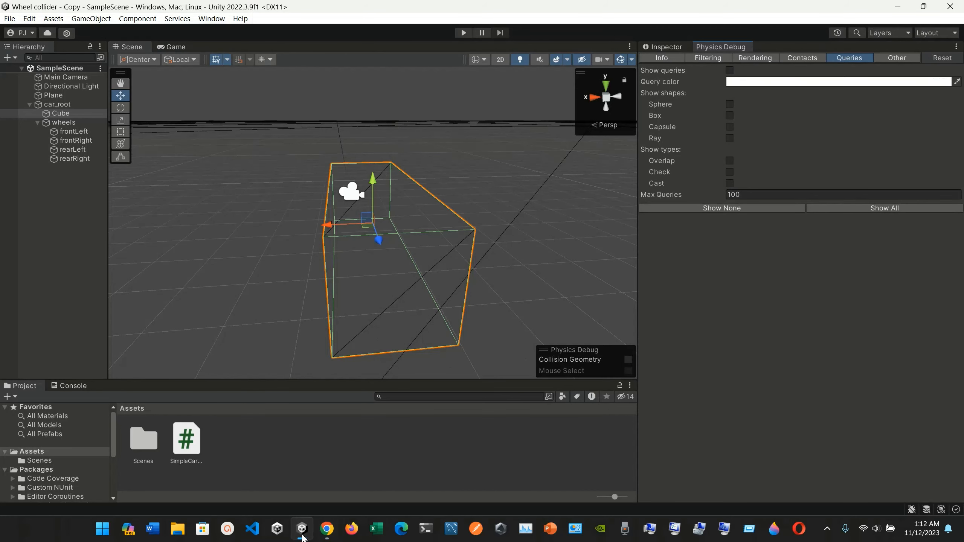
{"action": "left_click", "coordinate": [676, 43]}
{"action": "left_click", "coordinate": [707, 43]}
{"action": "left_click", "coordinate": [675, 45]}
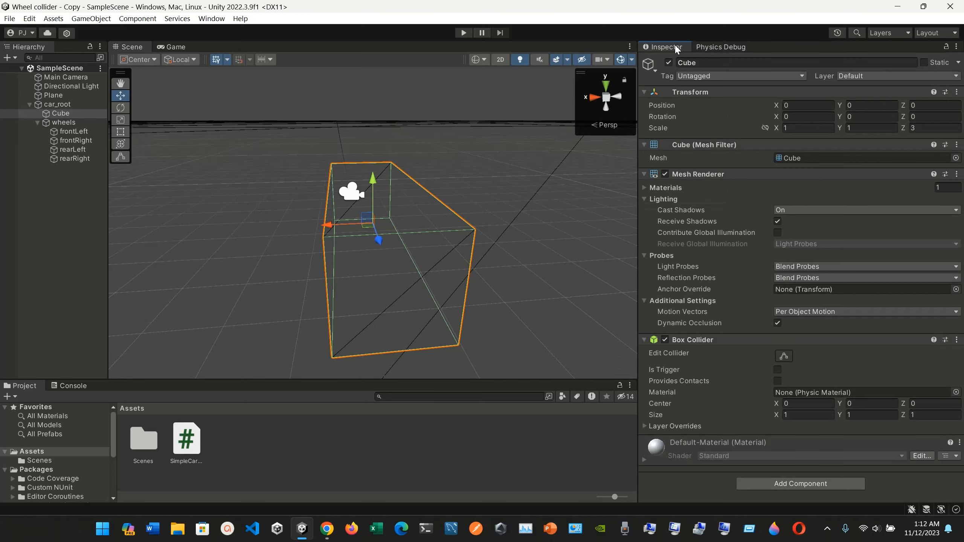
{"action": "left_click", "coordinate": [709, 44]}
{"action": "left_click", "coordinate": [675, 58]}
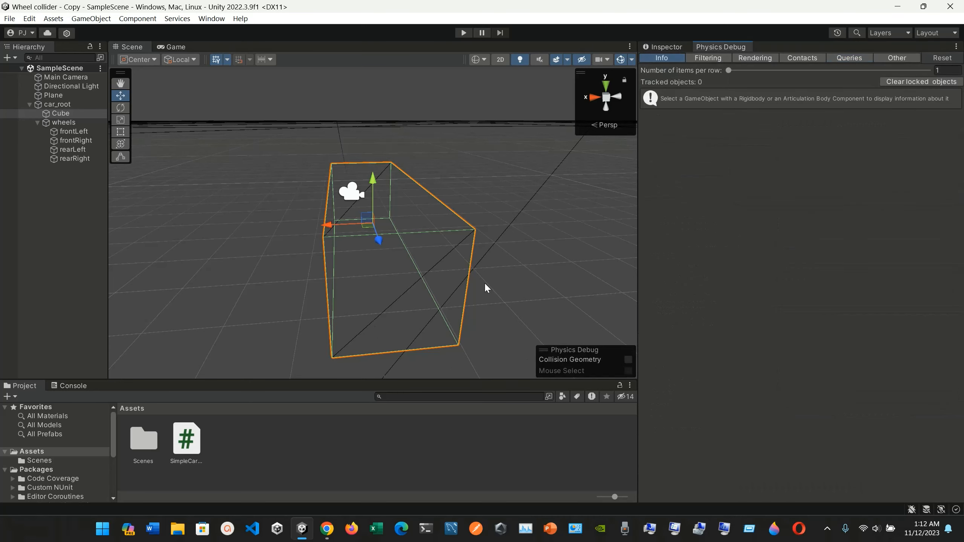
Read the manual's Collision Geometry and Mouse Select descriptions and the start of the Info section in Chrome.
{"action": "left_click", "coordinate": [327, 528]}
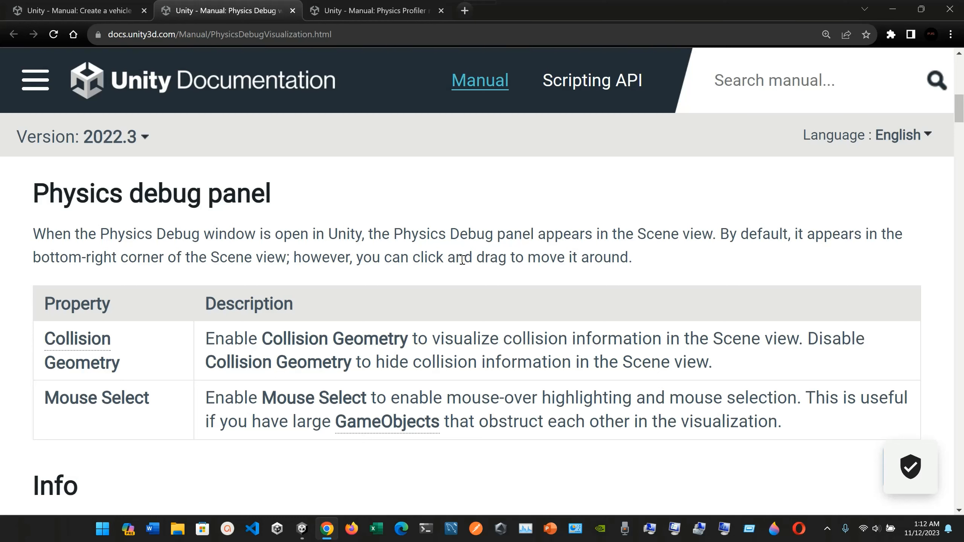
{"action": "scroll", "coordinate": [551, 292], "scroll_direction": "down", "scroll_amount": 1}
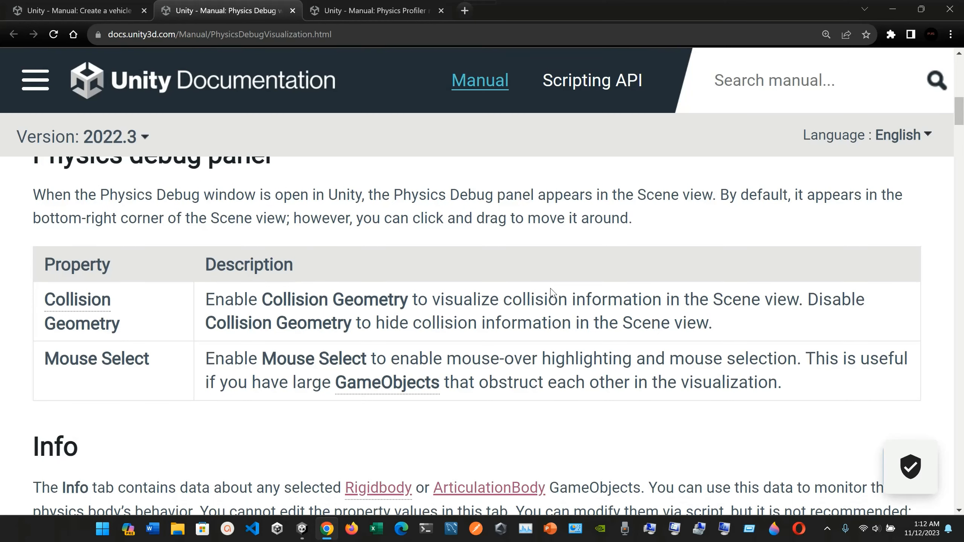
{"action": "scroll", "coordinate": [551, 293], "scroll_direction": "down", "scroll_amount": 2}
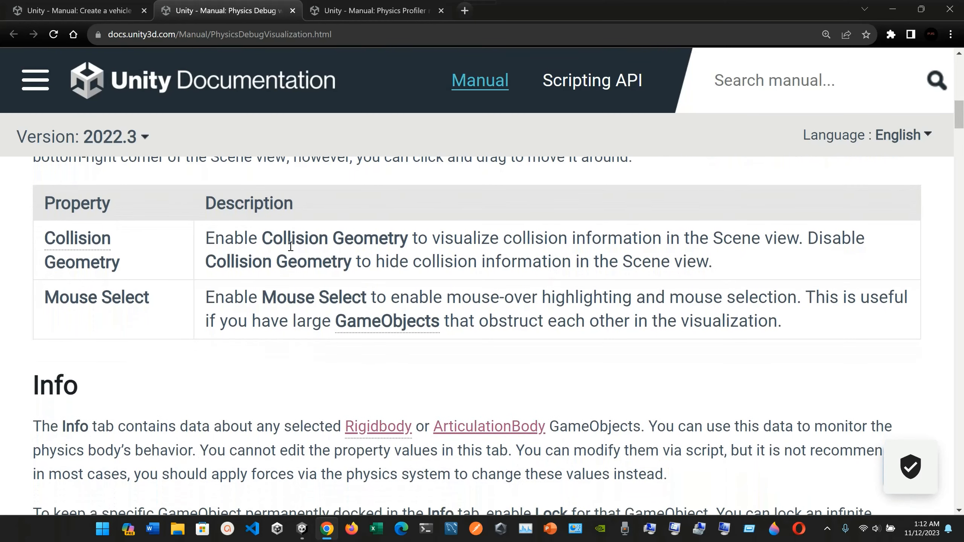
Switch to Unity and look through the Other, Info, Filtering and Rendering settings of Physics Debug, ending on Filtering.
{"action": "scroll", "coordinate": [255, 300], "scroll_direction": "down", "scroll_amount": 1}
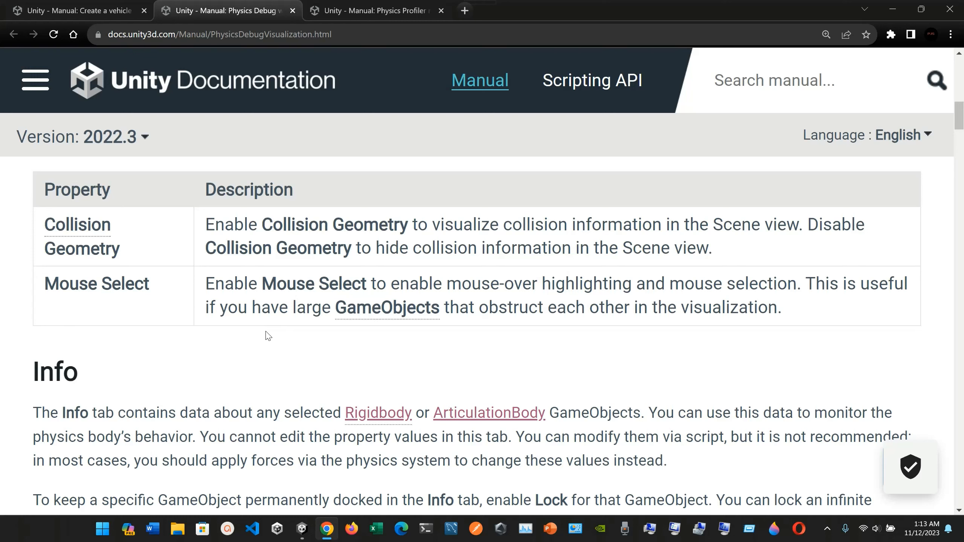
{"action": "left_click", "coordinate": [302, 530]}
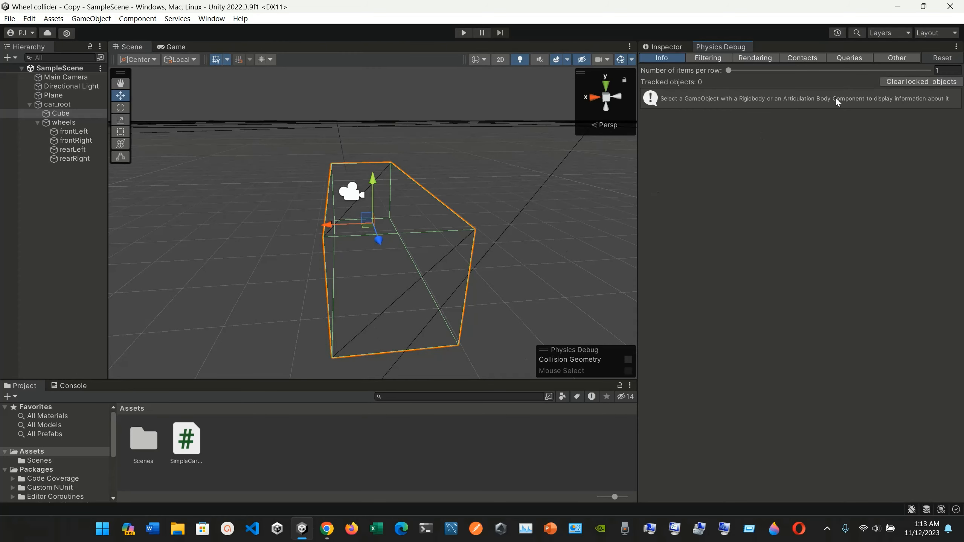
{"action": "left_click", "coordinate": [913, 55]}
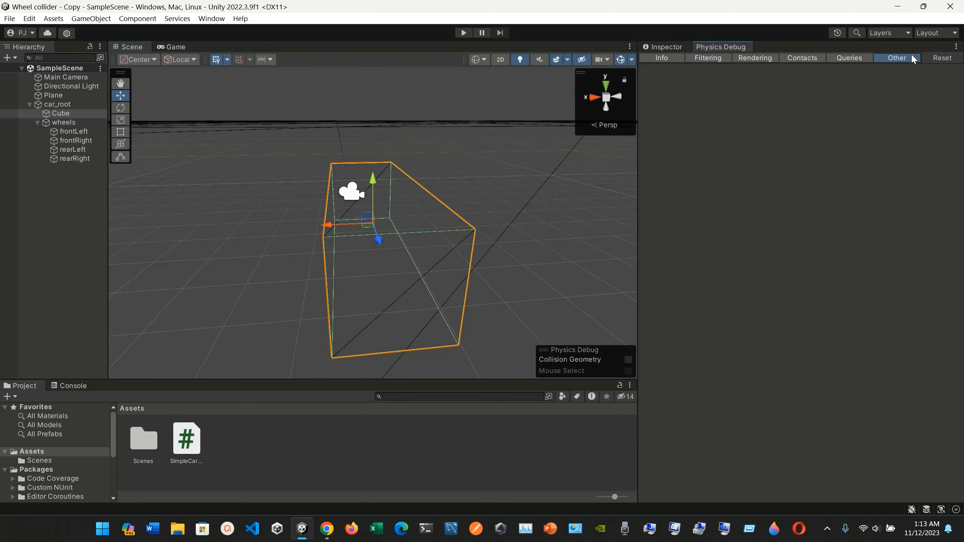
{"action": "left_click", "coordinate": [957, 47]}
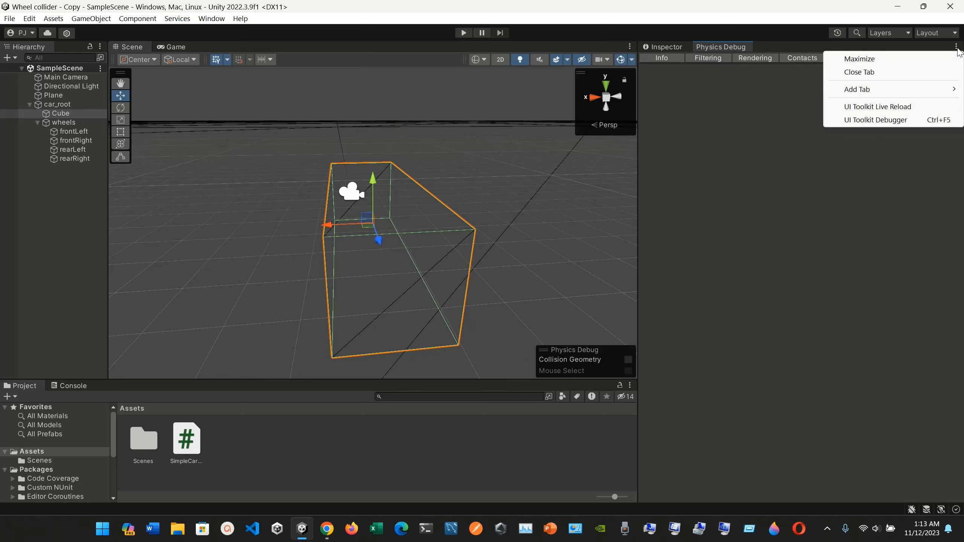
{"action": "left_click", "coordinate": [668, 57]}
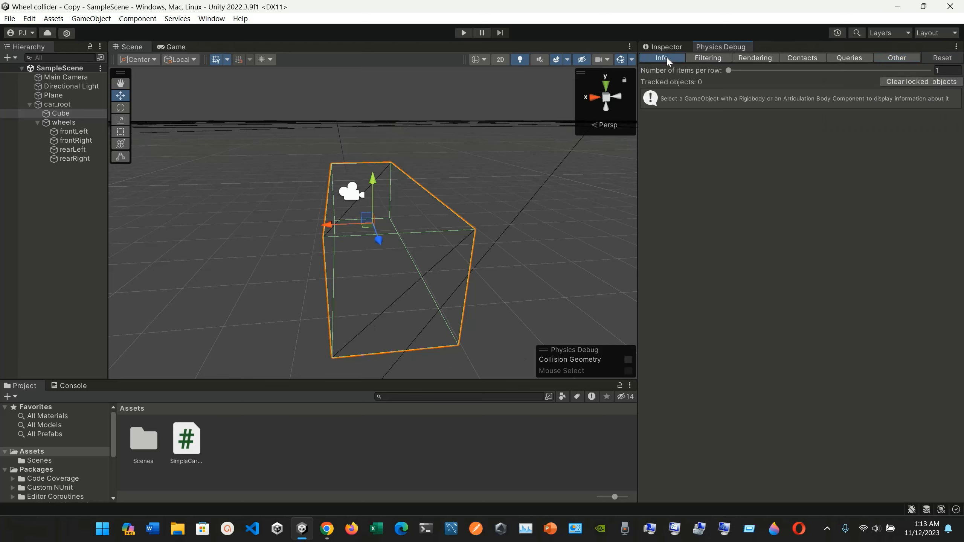
{"action": "left_click", "coordinate": [705, 56]}
{"action": "left_click", "coordinate": [744, 58]}
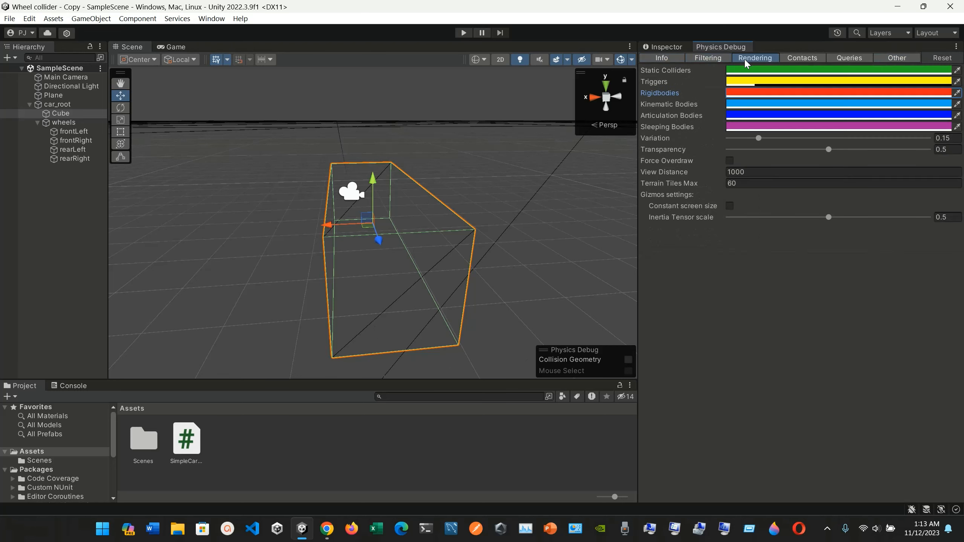
{"action": "left_click", "coordinate": [715, 57]}
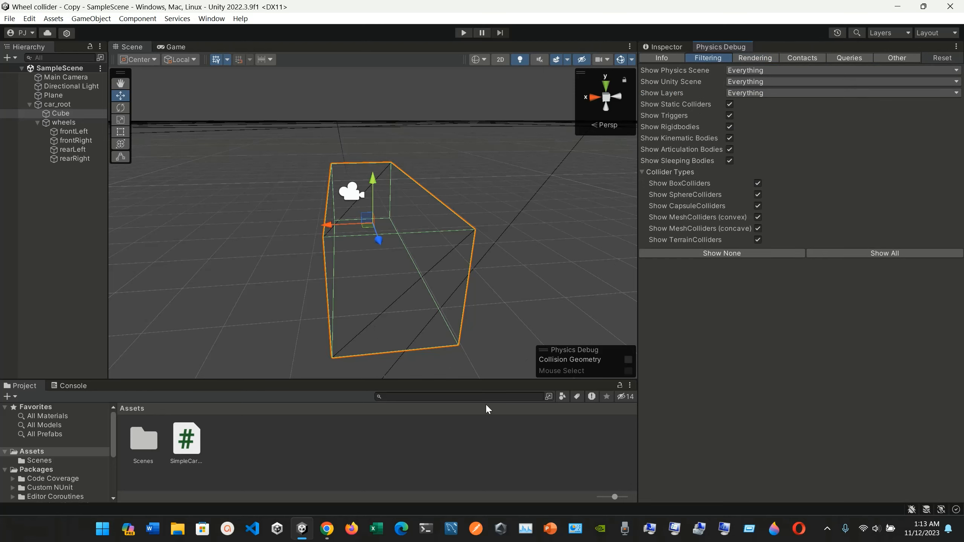
Return to Chrome and read the manual's Info section, including how to lock GameObjects and arrange them in rows.
{"action": "left_click", "coordinate": [327, 531]}
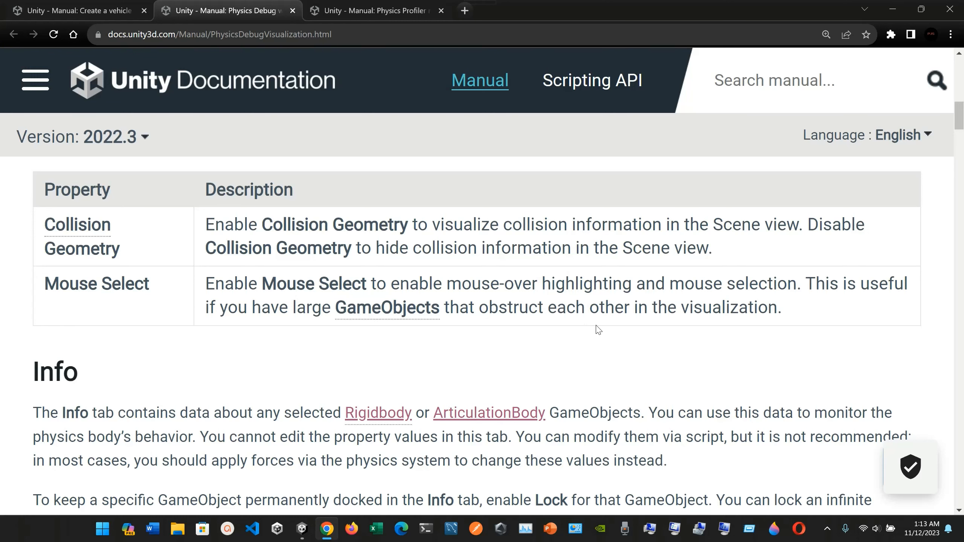
{"action": "scroll", "coordinate": [598, 330], "scroll_direction": "down", "scroll_amount": 1}
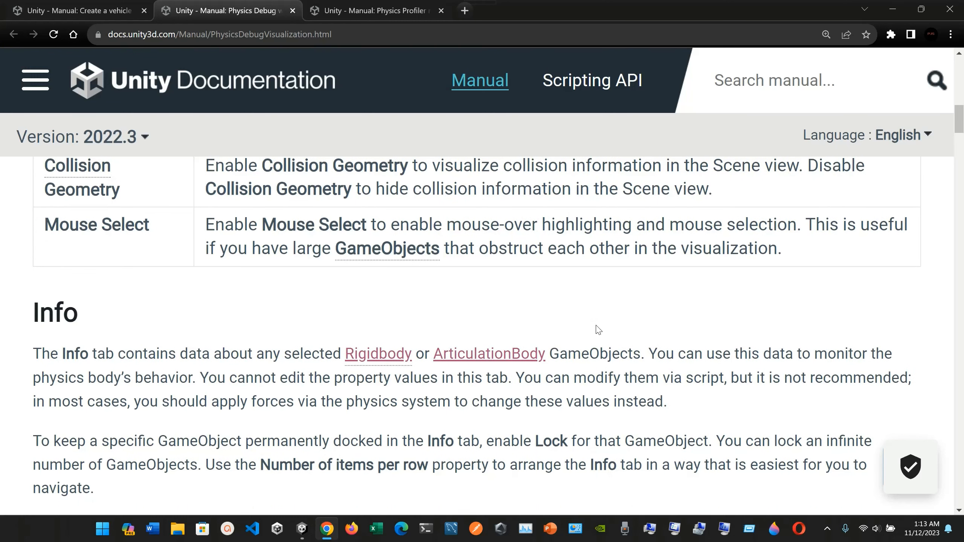
{"action": "scroll", "coordinate": [598, 329], "scroll_direction": "down", "scroll_amount": 1}
{"action": "scroll", "coordinate": [648, 230], "scroll_direction": "down", "scroll_amount": 1}
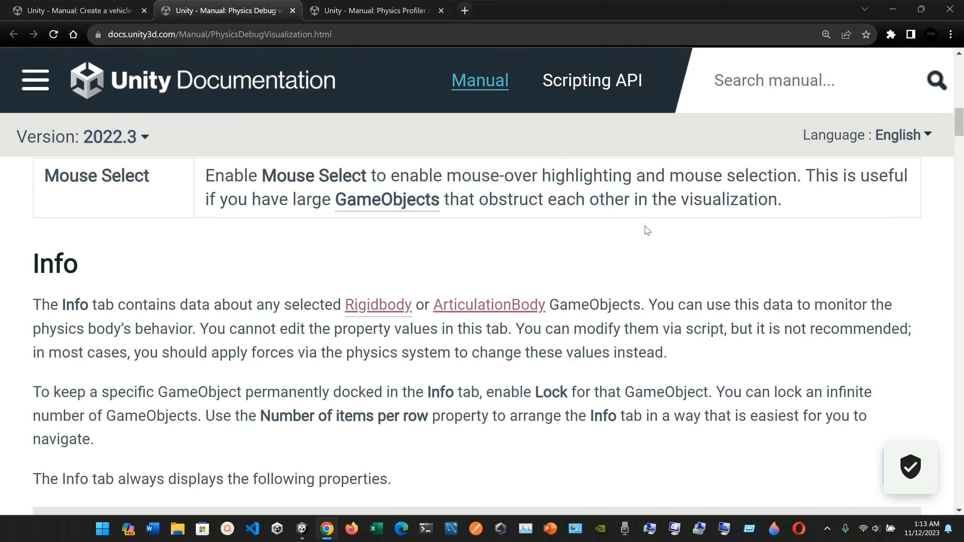
{"action": "scroll", "coordinate": [633, 236], "scroll_direction": "down", "scroll_amount": 1}
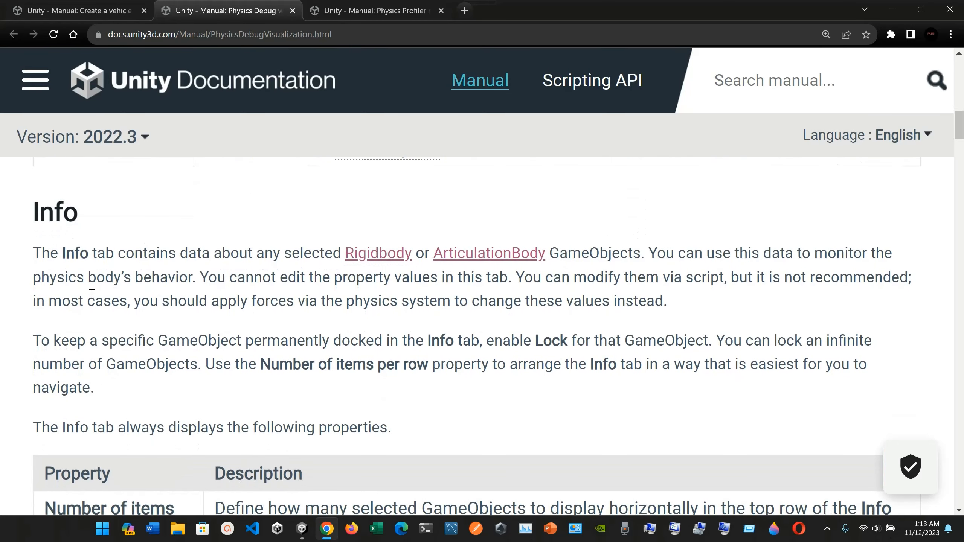
{"action": "scroll", "coordinate": [91, 293], "scroll_direction": "down", "scroll_amount": 1}
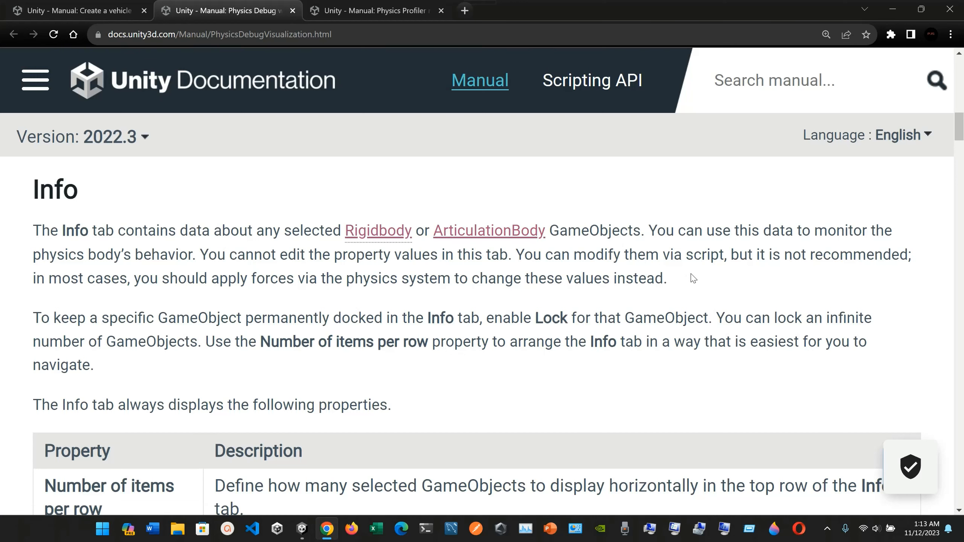
{"action": "scroll", "coordinate": [694, 278], "scroll_direction": "down", "scroll_amount": 1}
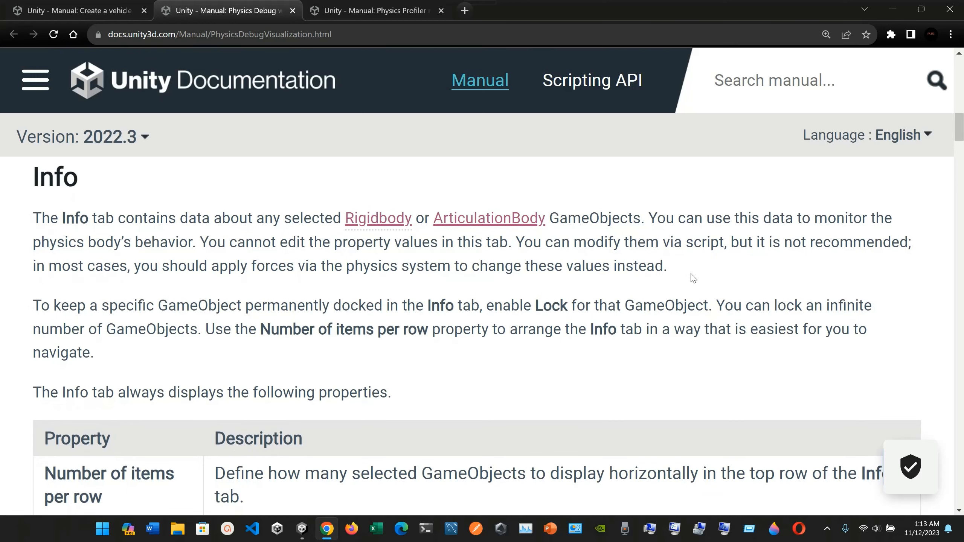
{"action": "scroll", "coordinate": [694, 279], "scroll_direction": "down", "scroll_amount": 1}
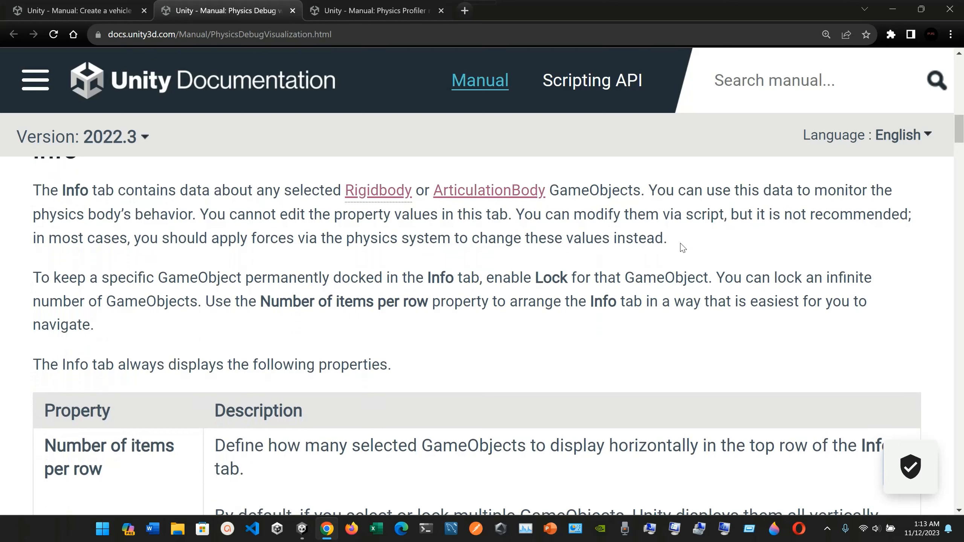
{"action": "scroll", "coordinate": [683, 247], "scroll_direction": "down", "scroll_amount": 3}
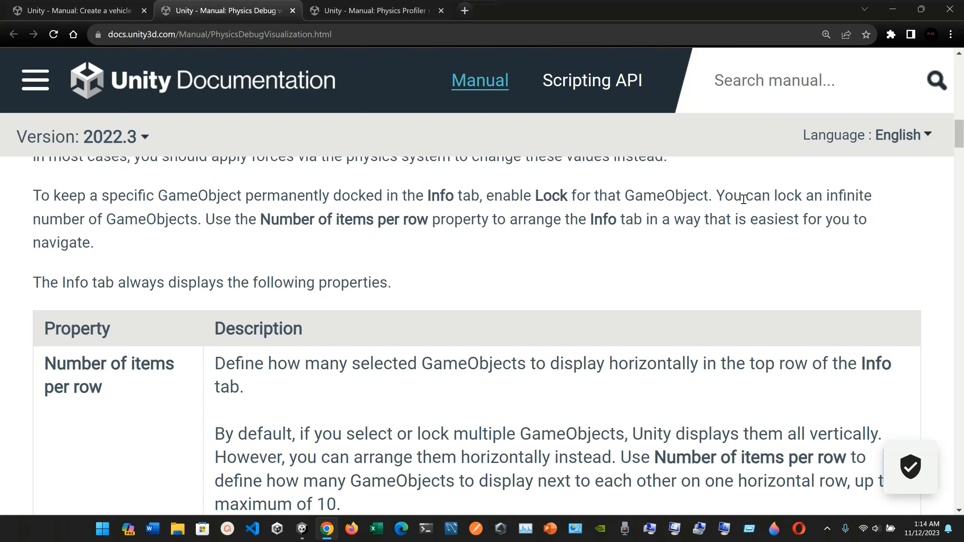
Switch to Unity and check the Physics Debug window's options and the Cube's Inspector for a lock control.
{"action": "left_click", "coordinate": [302, 529]}
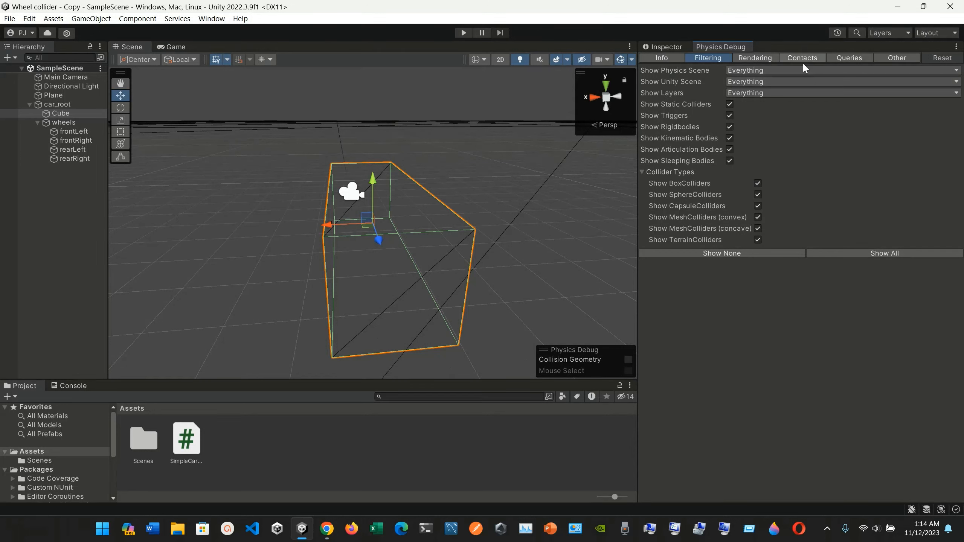
{"action": "left_click", "coordinate": [957, 47]}
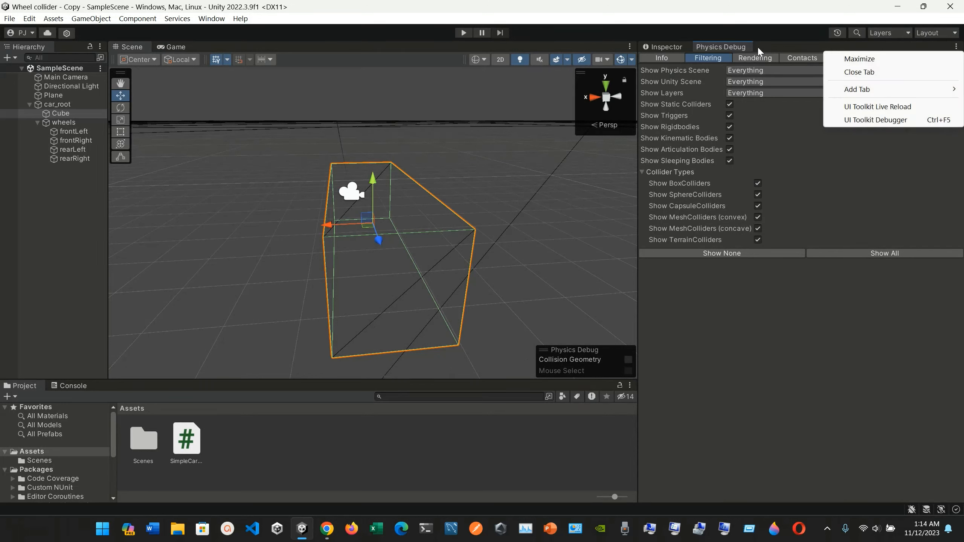
{"action": "right_click", "coordinate": [722, 46]}
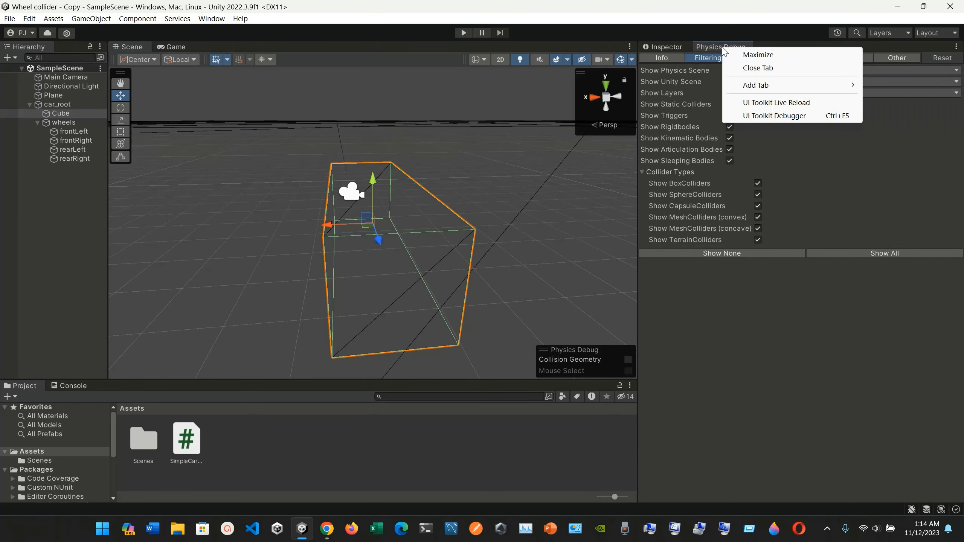
{"action": "left_click", "coordinate": [789, 45]}
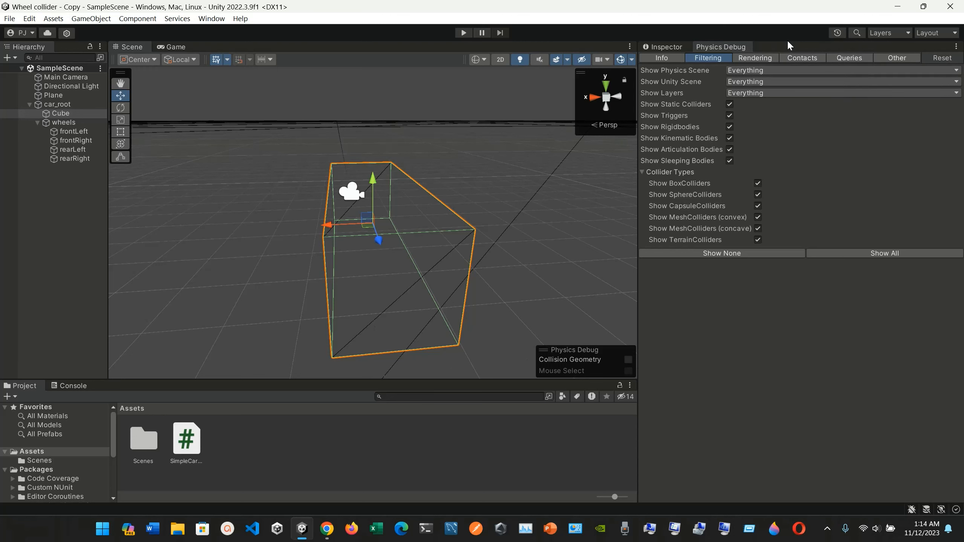
{"action": "left_click", "coordinate": [657, 45]}
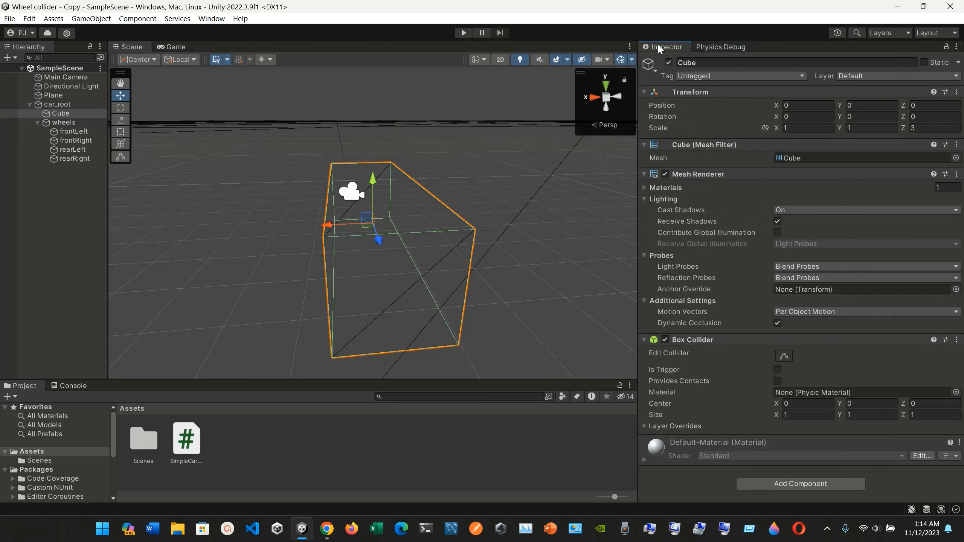
{"action": "left_click", "coordinate": [948, 51]}
{"action": "left_click", "coordinate": [740, 47]}
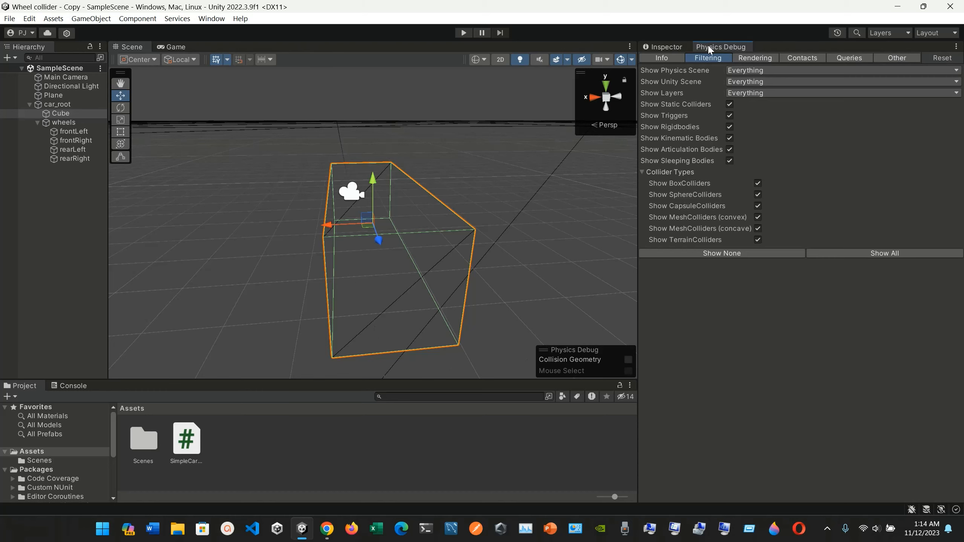
Dock the Physics Debug window beside the Scene and Game views and switch between the three.
{"action": "left_click_drag", "start_coordinate": [714, 47], "coordinate": [201, 50]}
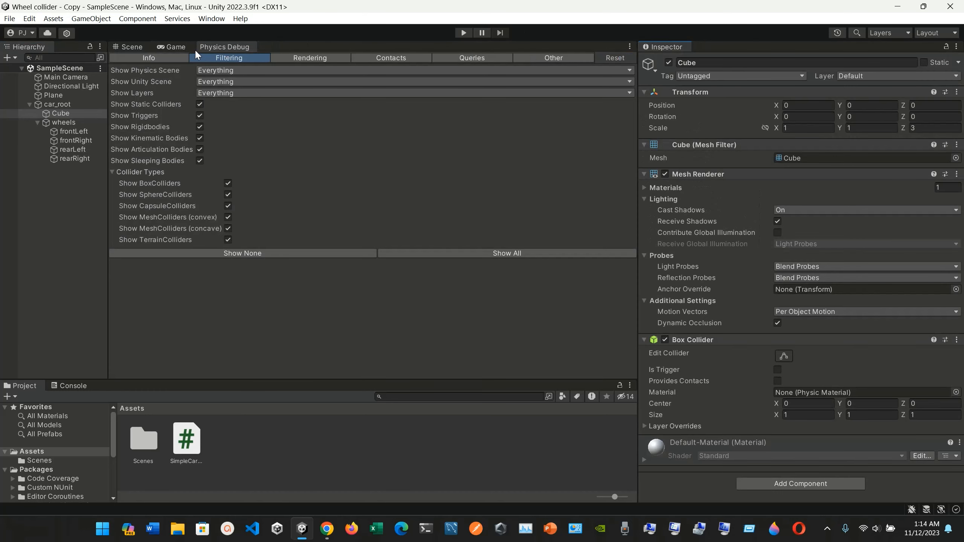
{"action": "left_click", "coordinate": [174, 47]}
{"action": "left_click", "coordinate": [215, 48]}
{"action": "left_click", "coordinate": [134, 47]}
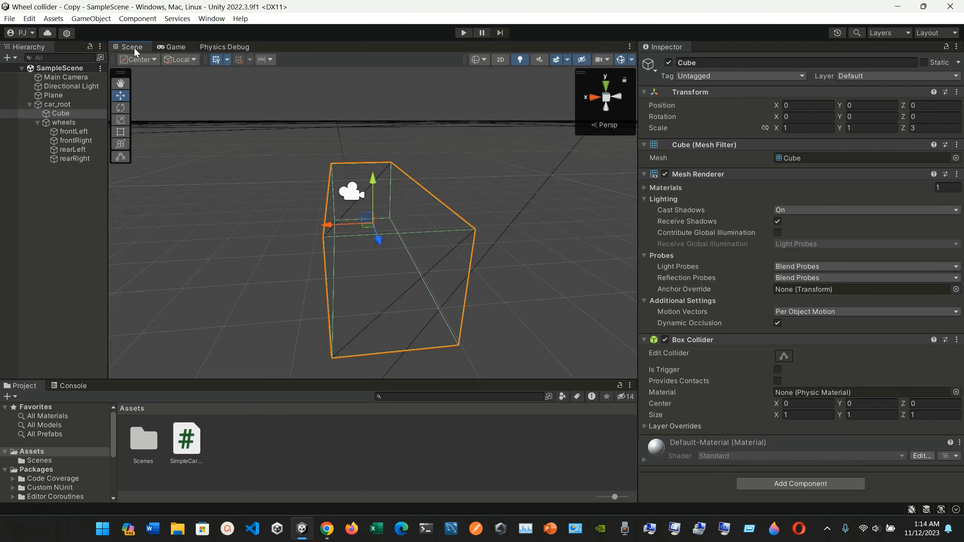
{"action": "left_click", "coordinate": [168, 46]}
{"action": "left_click", "coordinate": [214, 46]}
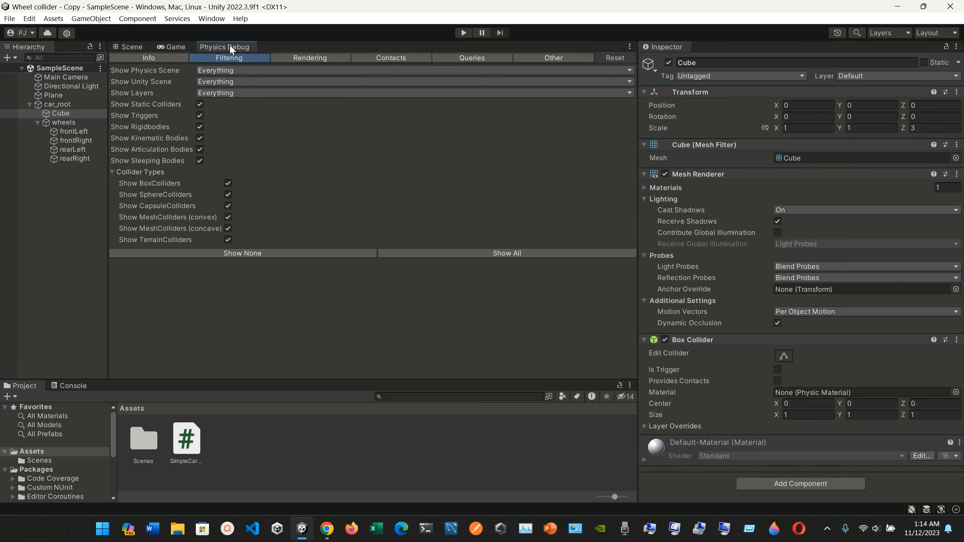
Dock the Physics Debug window alongside Project and Console, view those panels, and show Physics Debug again.
{"action": "left_click_drag", "start_coordinate": [229, 44], "coordinate": [104, 385]}
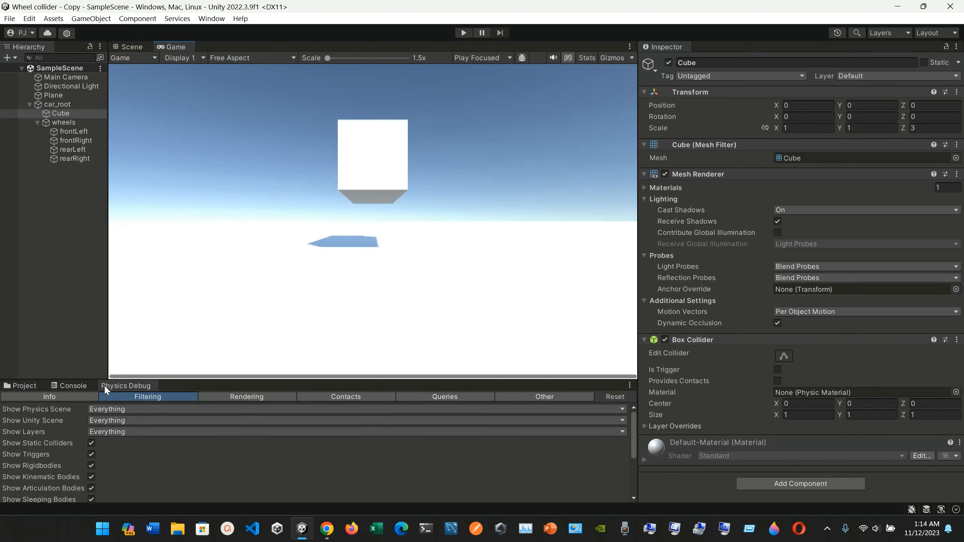
{"action": "left_click", "coordinate": [78, 386]}
{"action": "left_click", "coordinate": [31, 384]}
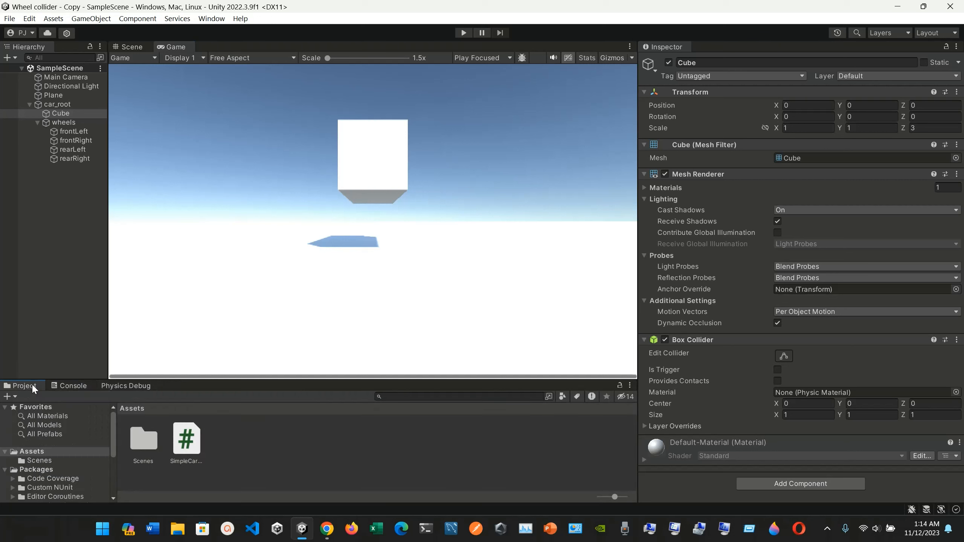
{"action": "left_click", "coordinate": [130, 387]}
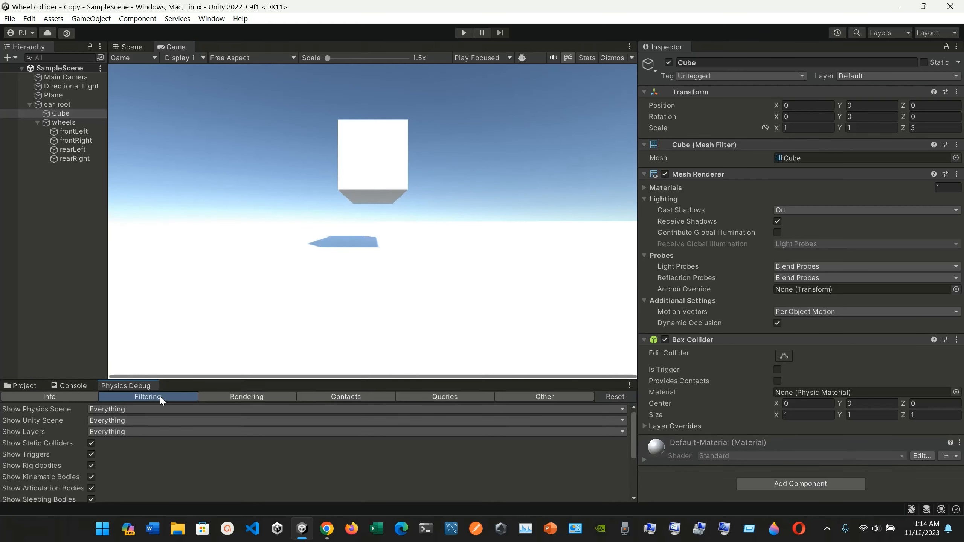
Check which windows can be added beside Physics Debug, deselect the Cube, and compare the Project and Physics Debug panels.
{"action": "right_click", "coordinate": [139, 389]}
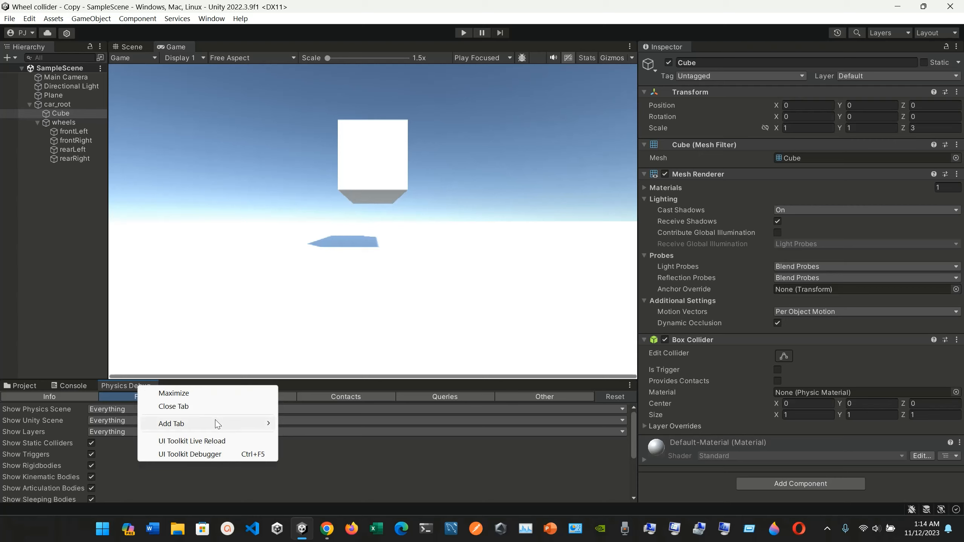
{"action": "mouse_move", "coordinate": [251, 427]}
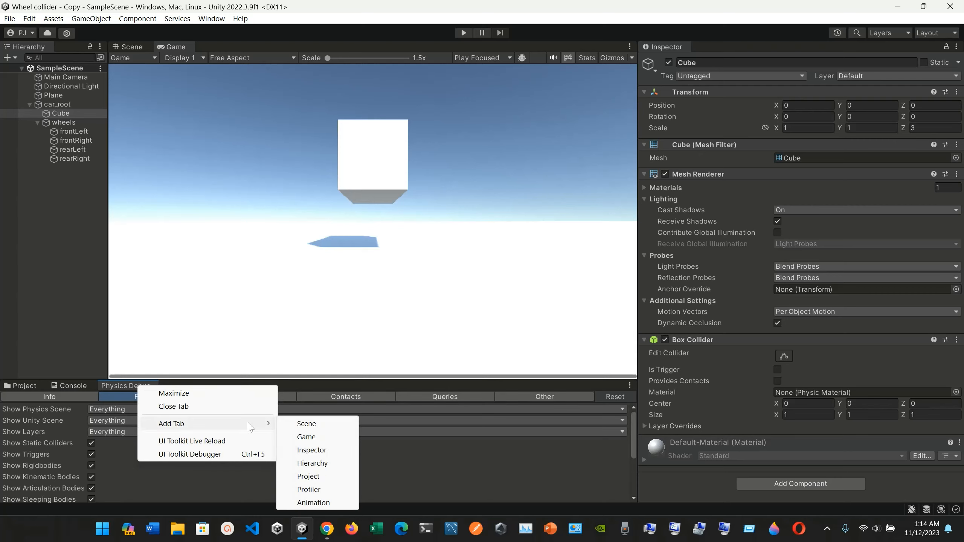
{"action": "left_click", "coordinate": [48, 295]}
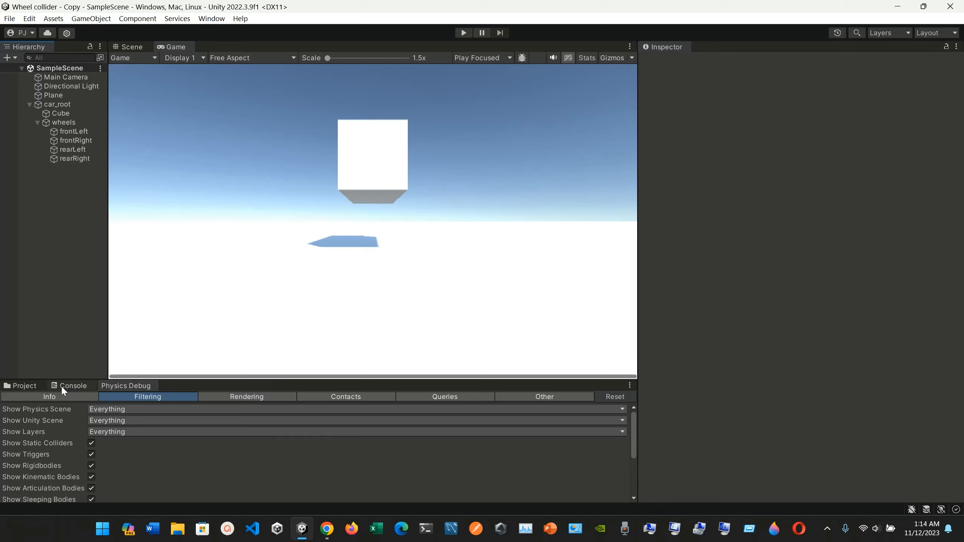
{"action": "left_click", "coordinate": [25, 386]}
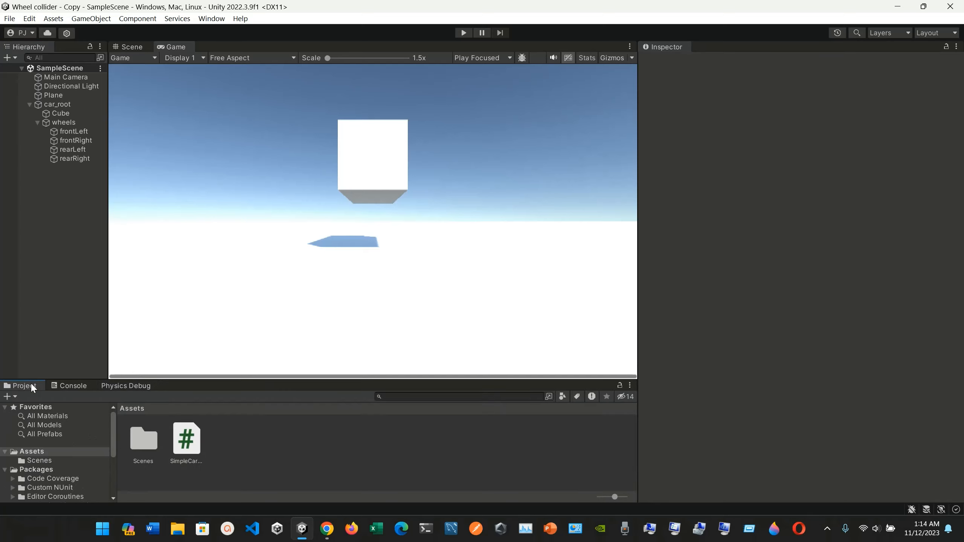
{"action": "left_click", "coordinate": [128, 386]}
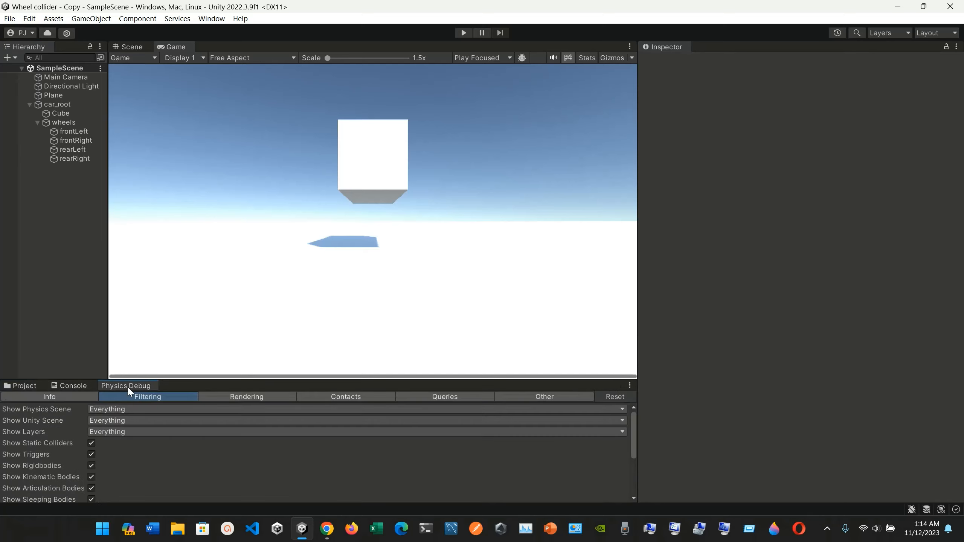
Return to the manual in Chrome and read the Number of items per row description in the Info property table.
{"action": "left_click", "coordinate": [327, 529]}
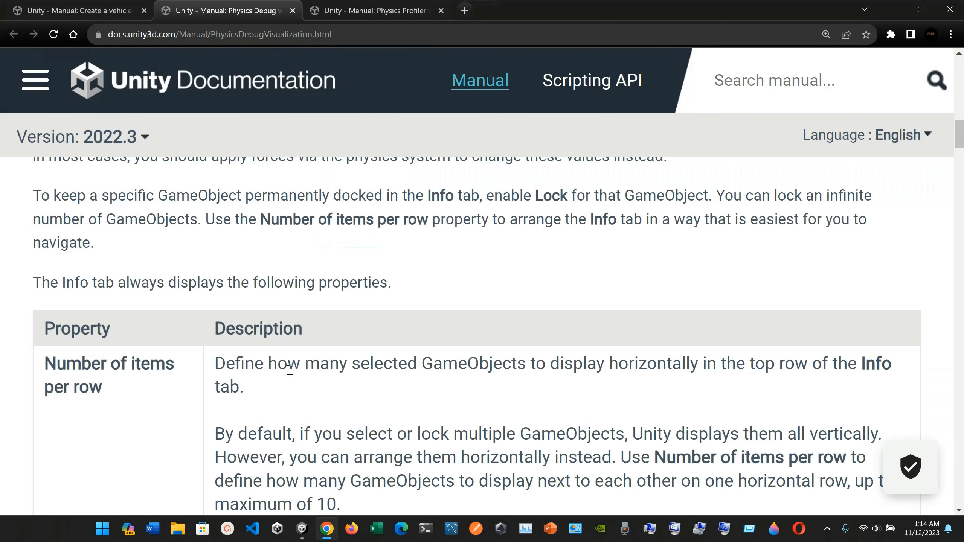
{"action": "scroll", "coordinate": [344, 308], "scroll_direction": "down", "scroll_amount": 3}
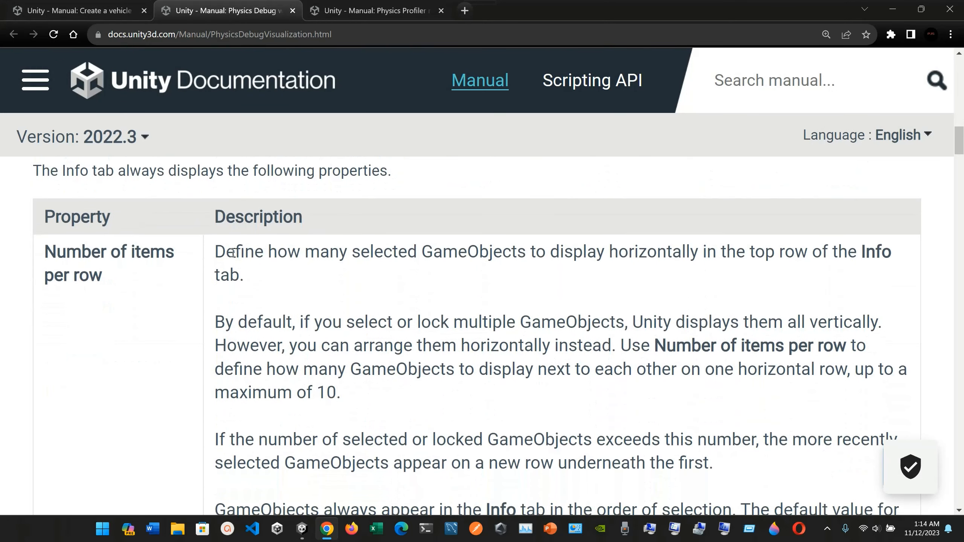
{"action": "scroll", "coordinate": [213, 297], "scroll_direction": "down", "scroll_amount": 1}
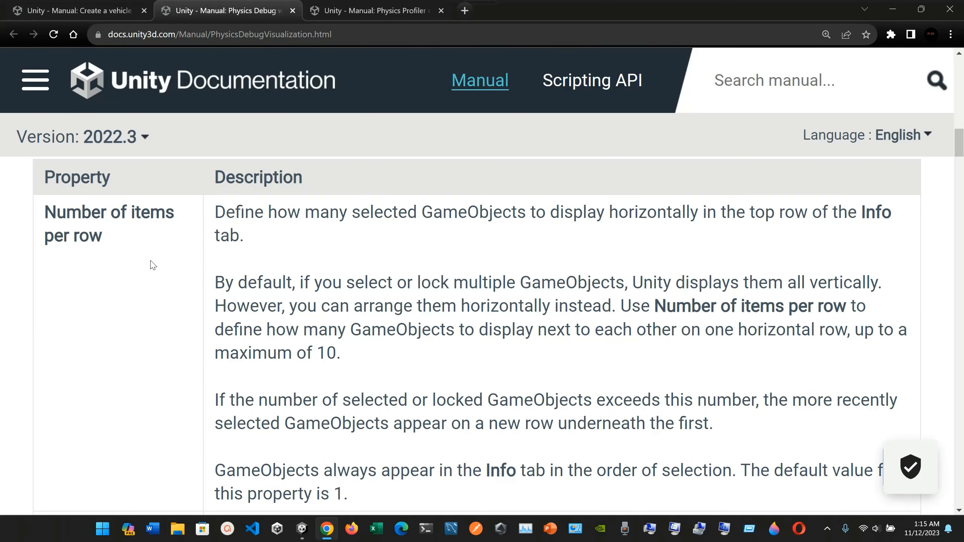
Read the Tracked objects and Clear locked objects descriptions, and the physics body properties from GameObject through Lock.
{"action": "scroll", "coordinate": [148, 263], "scroll_direction": "down", "scroll_amount": 5}
{"action": "scroll", "coordinate": [119, 314], "scroll_direction": "down", "scroll_amount": 2}
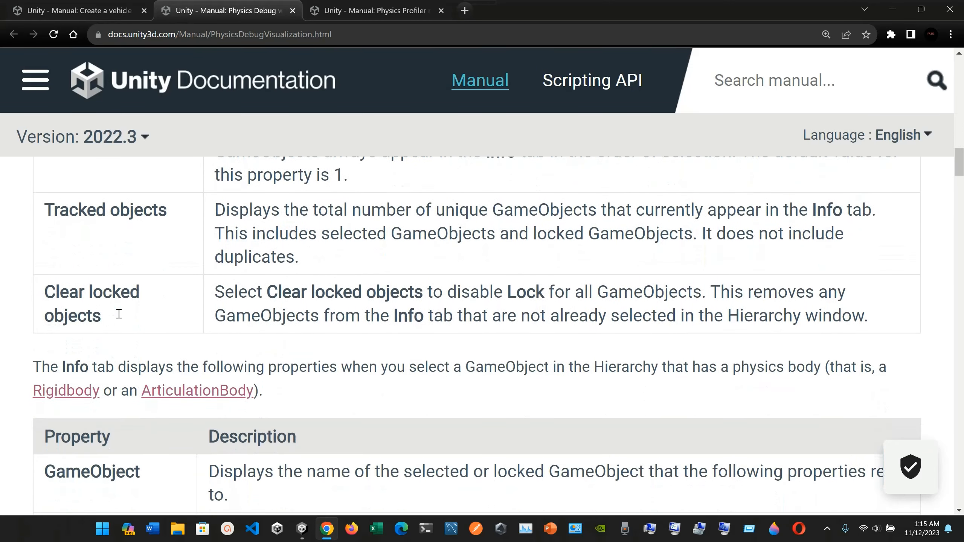
{"action": "scroll", "coordinate": [121, 315], "scroll_direction": "down", "scroll_amount": 2}
{"action": "scroll", "coordinate": [123, 317], "scroll_direction": "down", "scroll_amount": 2}
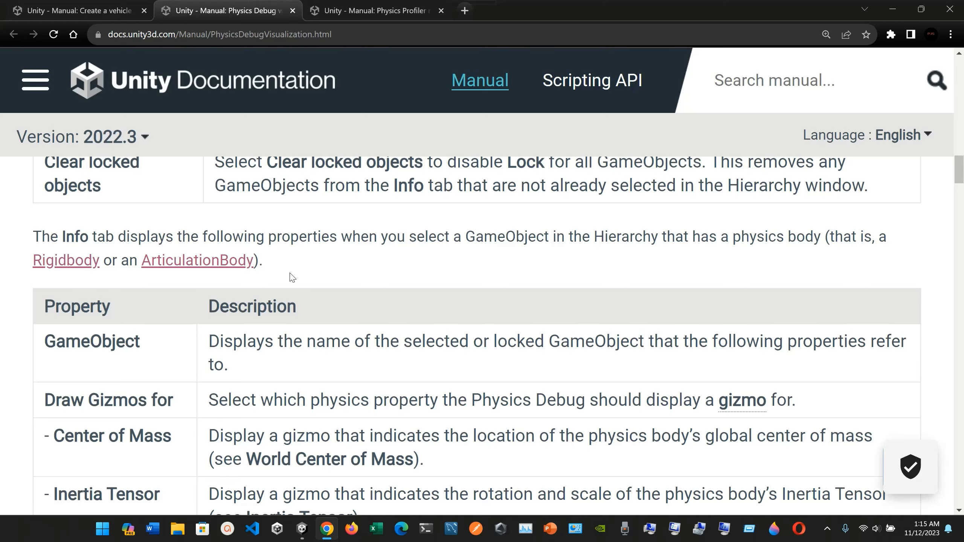
{"action": "scroll", "coordinate": [291, 277], "scroll_direction": "down", "scroll_amount": 1}
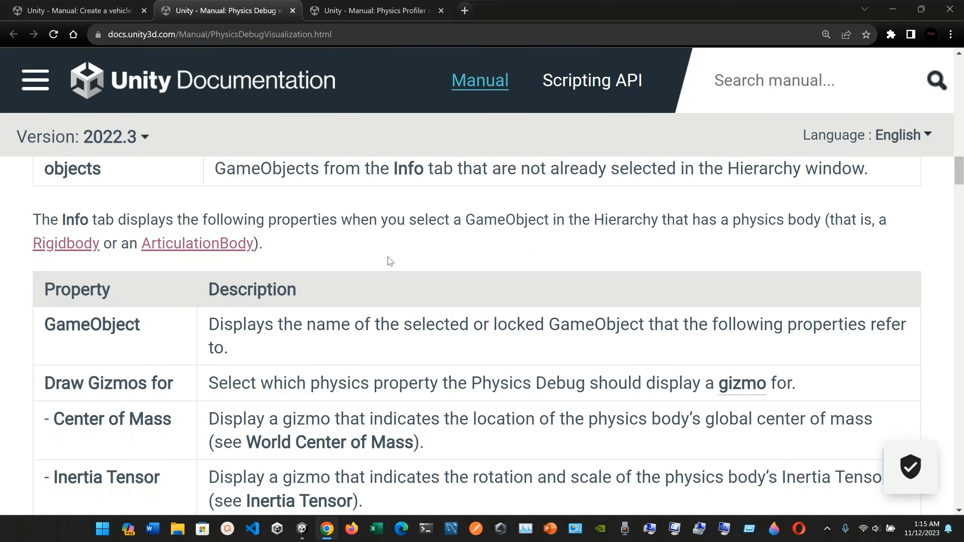
{"action": "scroll", "coordinate": [389, 261], "scroll_direction": "down", "scroll_amount": 2}
{"action": "scroll", "coordinate": [390, 262], "scroll_direction": "down", "scroll_amount": 4}
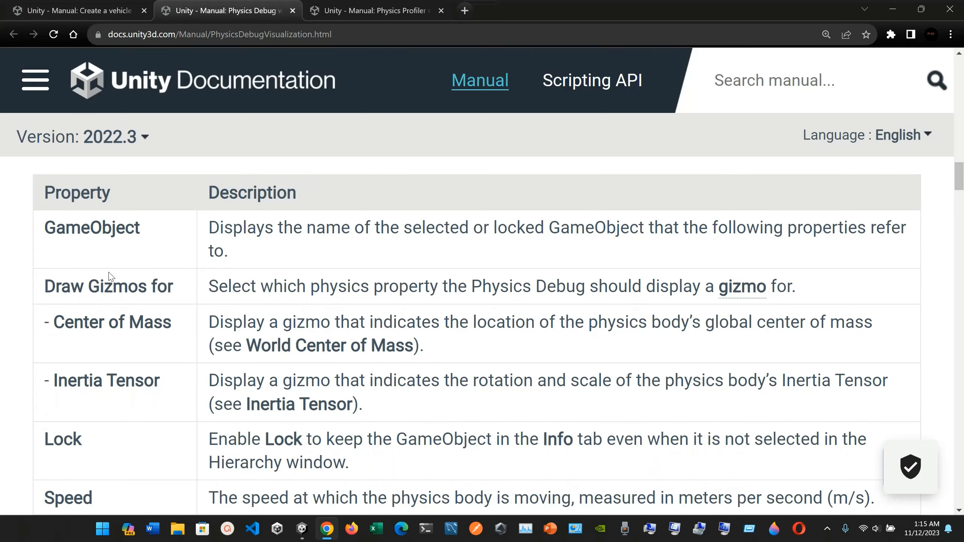
{"action": "scroll", "coordinate": [138, 290], "scroll_direction": "down", "scroll_amount": 1}
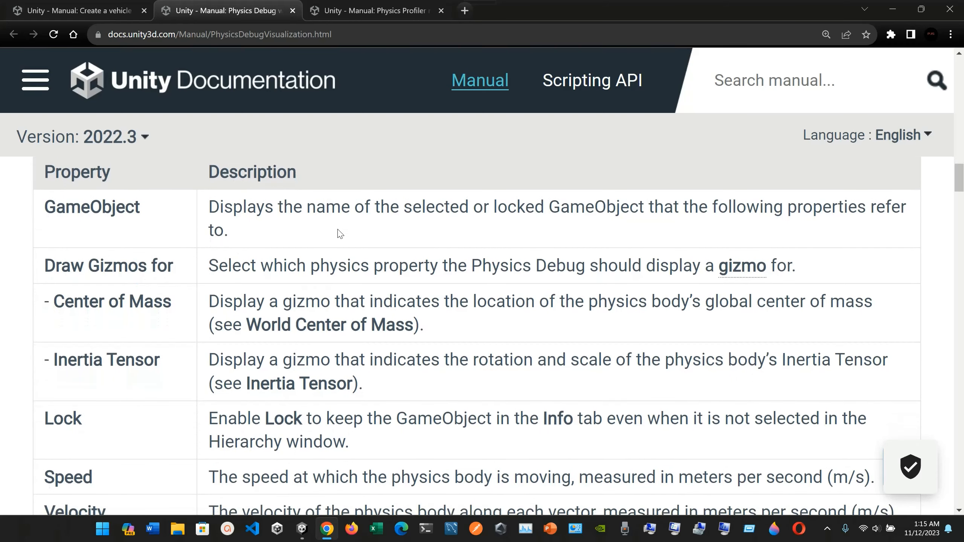
{"action": "scroll", "coordinate": [156, 316], "scroll_direction": "down", "scroll_amount": 2}
{"action": "scroll", "coordinate": [101, 318], "scroll_direction": "down", "scroll_amount": 3}
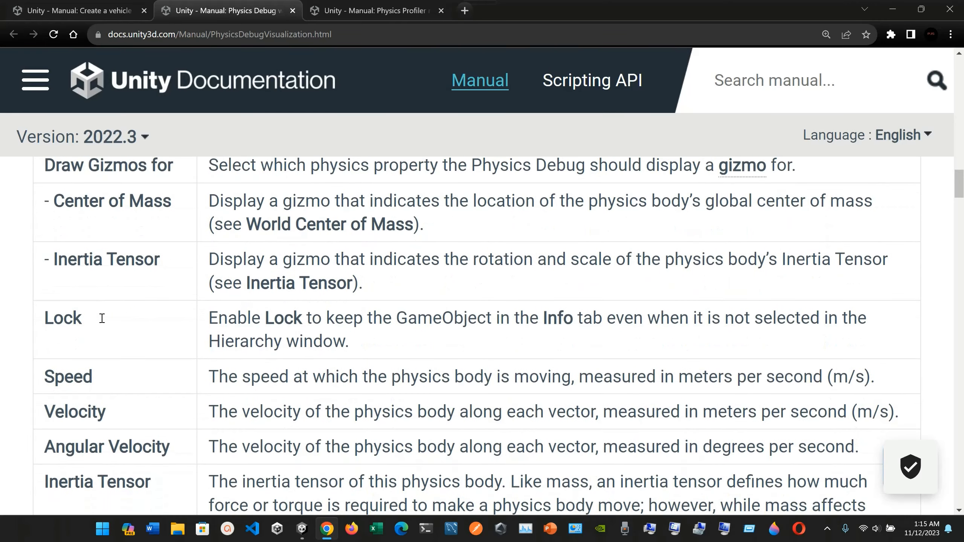
Read the remaining Info properties, from Speed and Inertia Tensor through Body Index, and the introduction to the Filtering section.
{"action": "scroll", "coordinate": [71, 330], "scroll_direction": "down", "scroll_amount": 2}
{"action": "scroll", "coordinate": [144, 357], "scroll_direction": "down", "scroll_amount": 5}
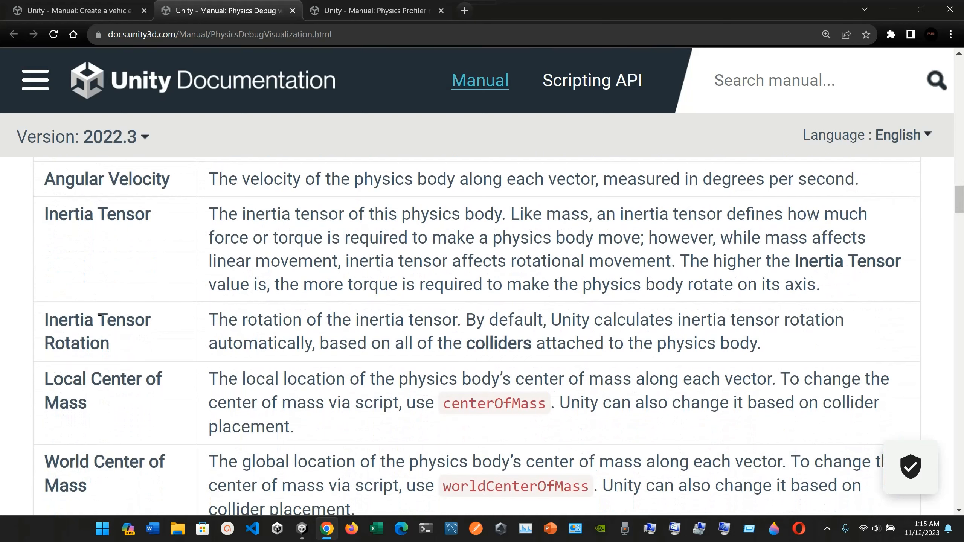
{"action": "scroll", "coordinate": [137, 330], "scroll_direction": "down", "scroll_amount": 3}
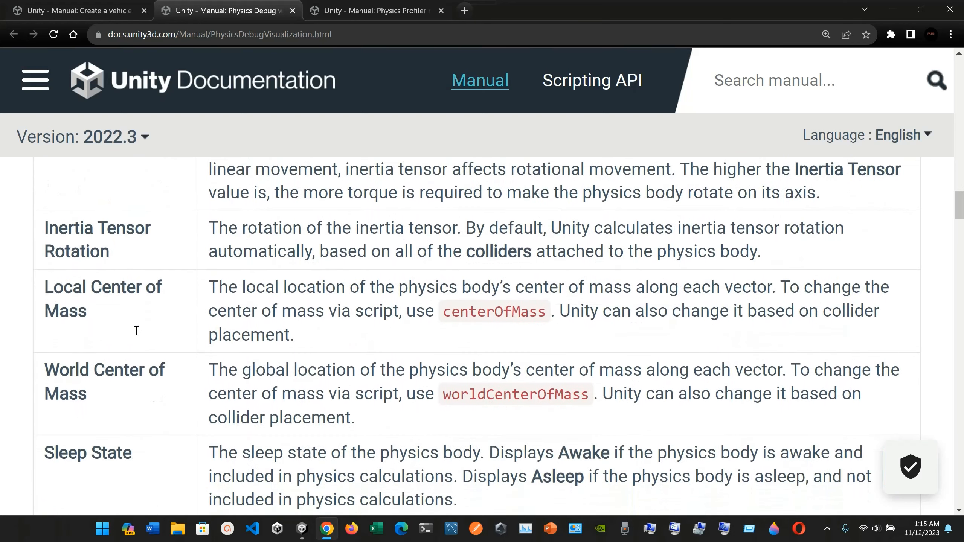
{"action": "scroll", "coordinate": [146, 297], "scroll_direction": "down", "scroll_amount": 3}
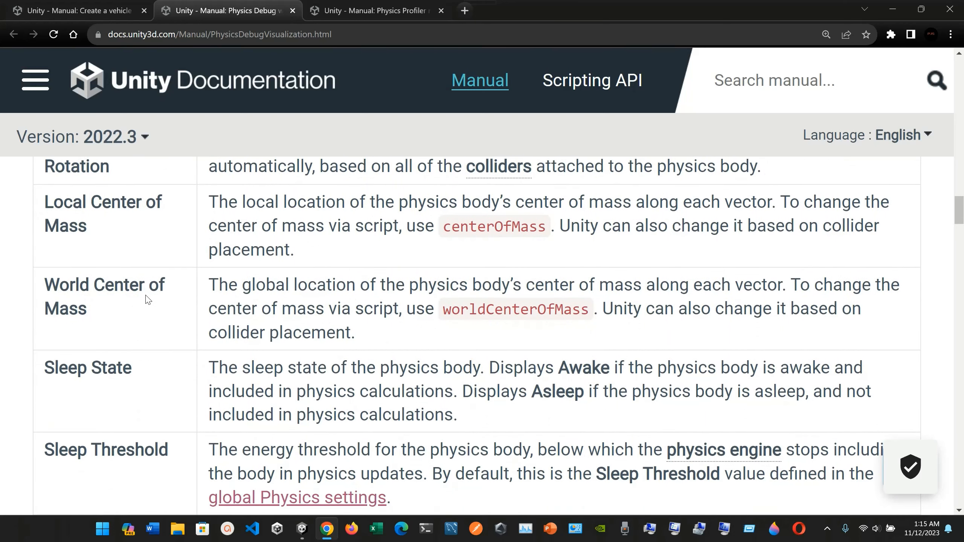
{"action": "scroll", "coordinate": [130, 328], "scroll_direction": "down", "scroll_amount": 3}
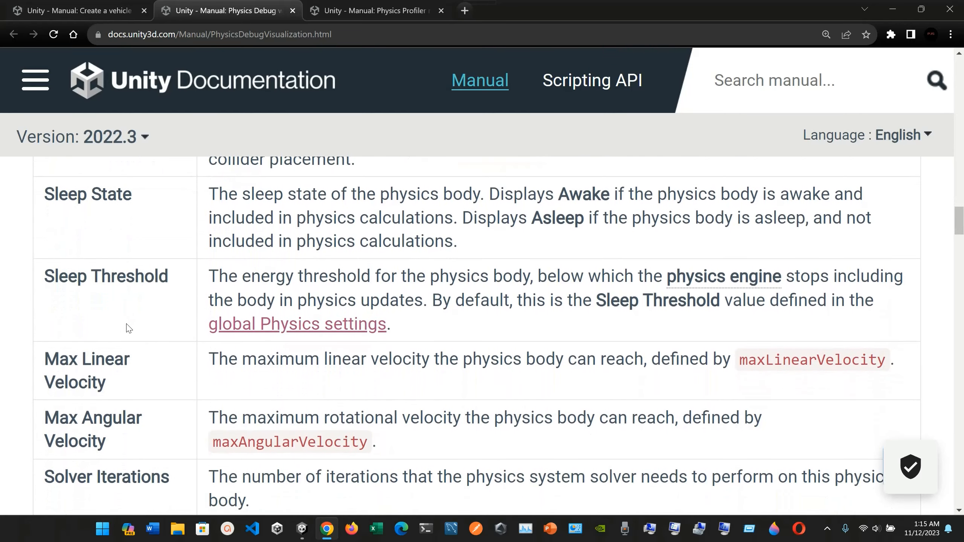
{"action": "scroll", "coordinate": [130, 329], "scroll_direction": "down", "scroll_amount": 2}
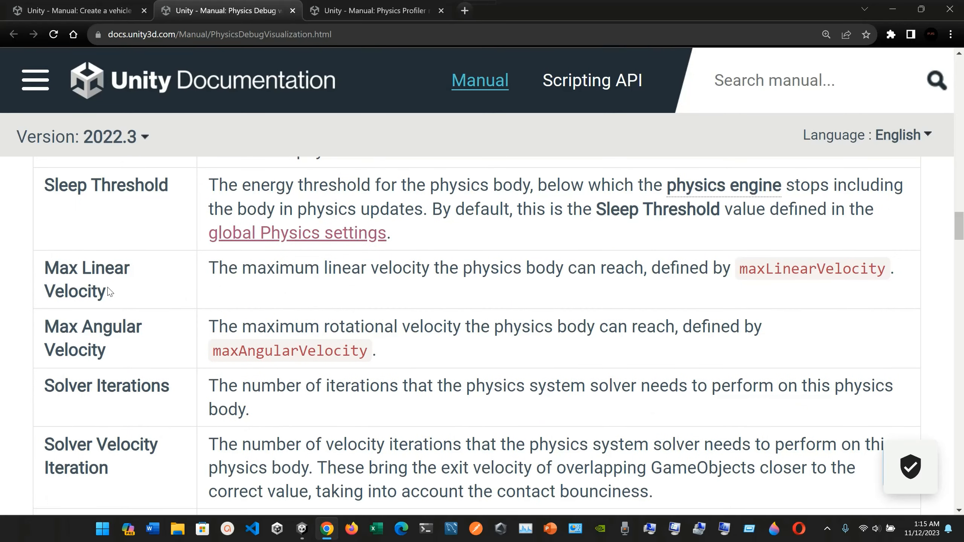
{"action": "scroll", "coordinate": [110, 292], "scroll_direction": "down", "scroll_amount": 2}
{"action": "scroll", "coordinate": [127, 277], "scroll_direction": "down", "scroll_amount": 1}
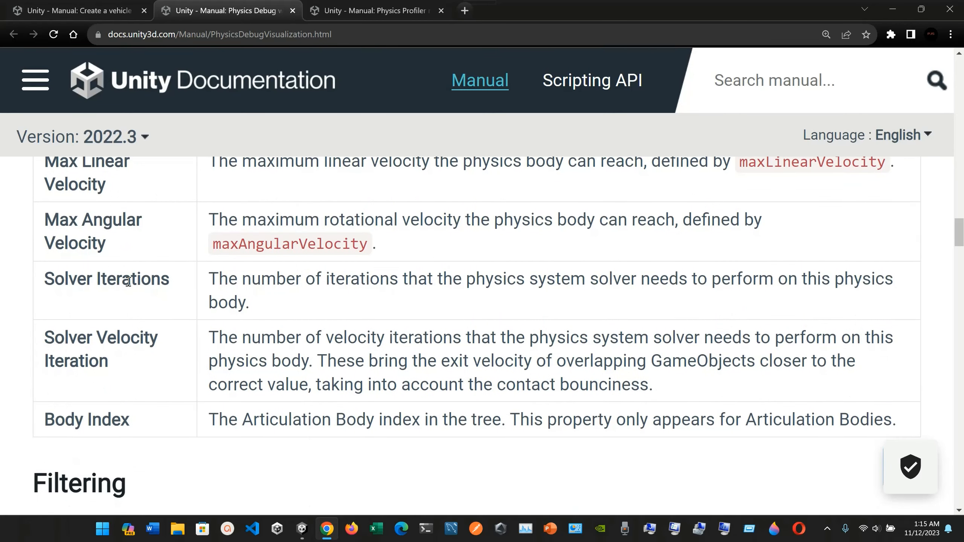
{"action": "scroll", "coordinate": [129, 282], "scroll_direction": "down", "scroll_amount": 3}
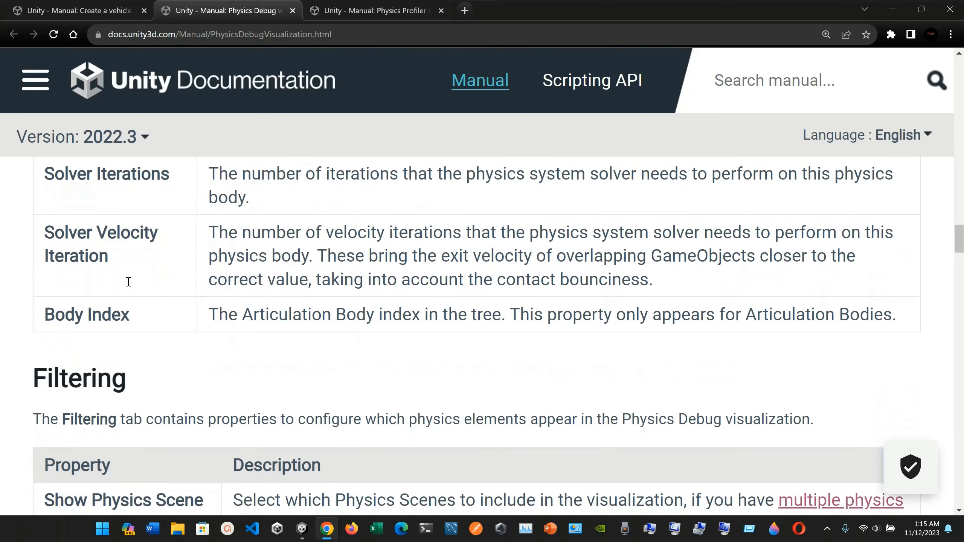
{"action": "scroll", "coordinate": [128, 282], "scroll_direction": "down", "scroll_amount": 2}
{"action": "scroll", "coordinate": [129, 281], "scroll_direction": "down", "scroll_amount": 1}
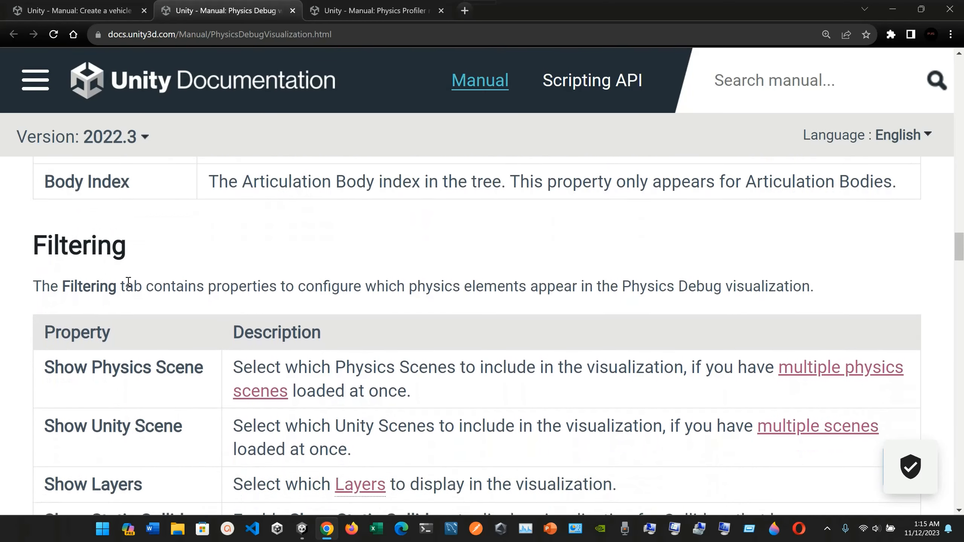
{"action": "scroll", "coordinate": [151, 241], "scroll_direction": "down", "scroll_amount": 1}
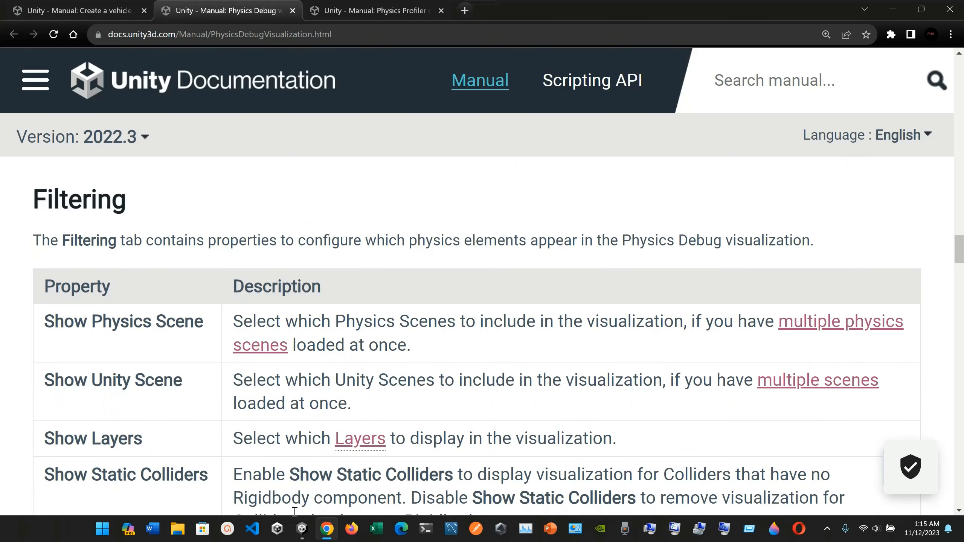
Switch to Unity, dock the Physics Debug window beside the Inspector, and show the Scene view.
{"action": "left_click", "coordinate": [302, 529]}
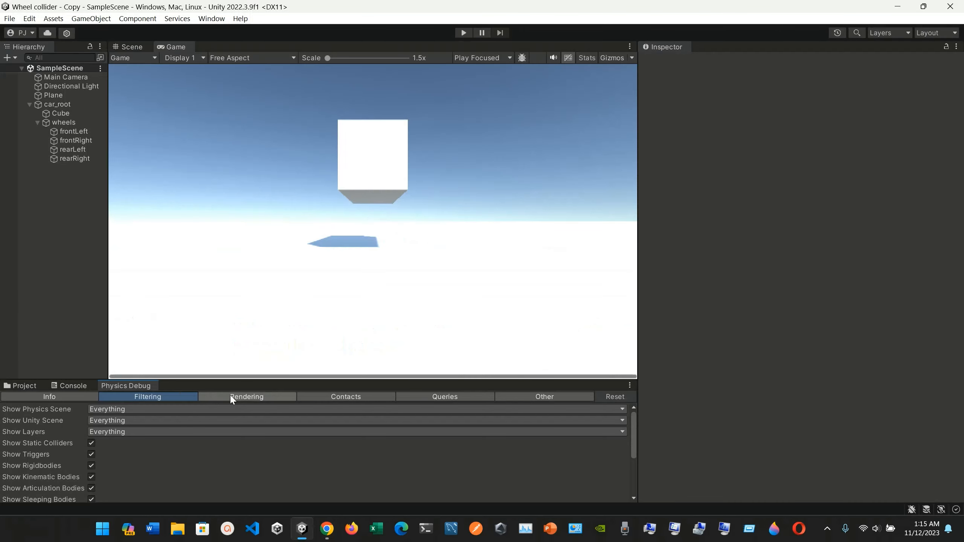
{"action": "left_click_drag", "start_coordinate": [136, 386], "coordinate": [709, 50]}
{"action": "left_click", "coordinate": [131, 47]}
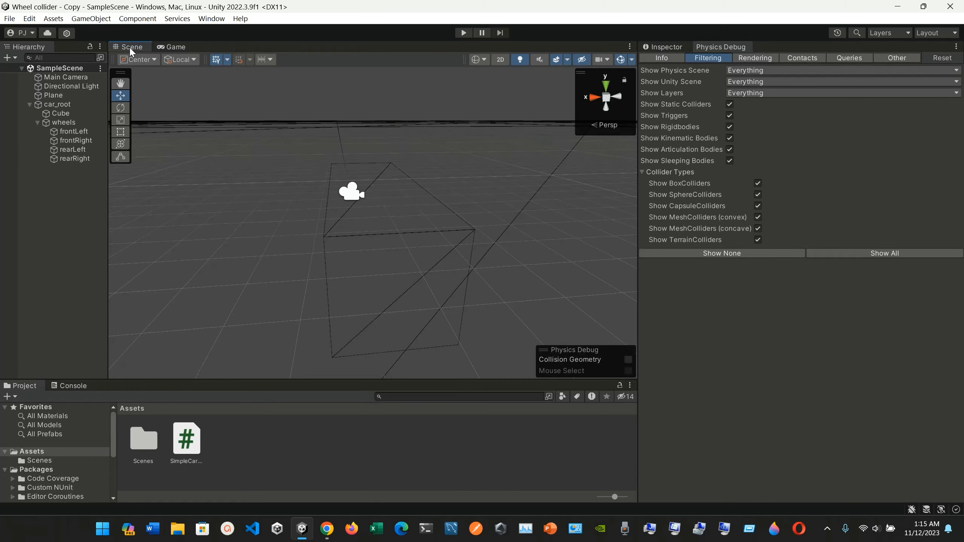
Review the Info and Filtering settings in Physics Debug, and read the Filtering property table of the manual in Chrome.
{"action": "left_click", "coordinate": [662, 59]}
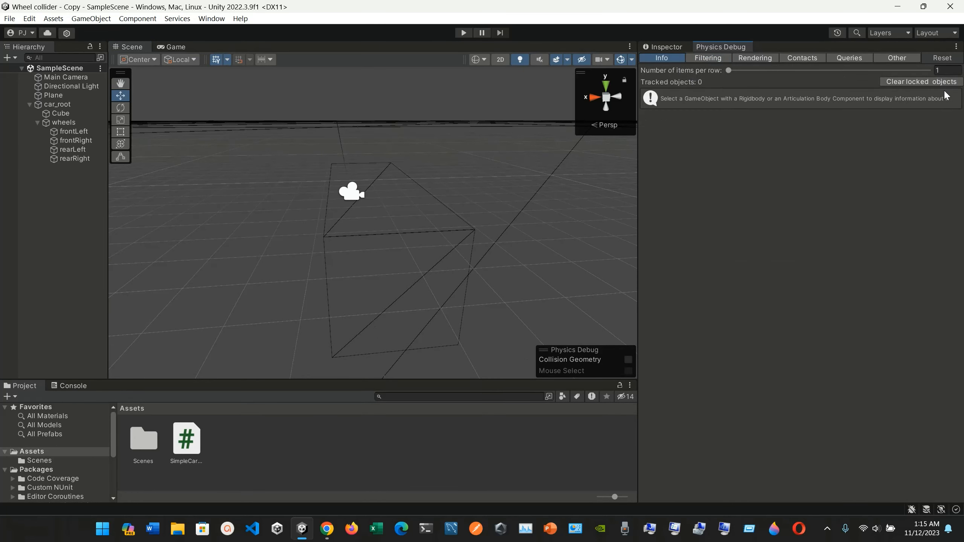
{"action": "left_click", "coordinate": [708, 61]}
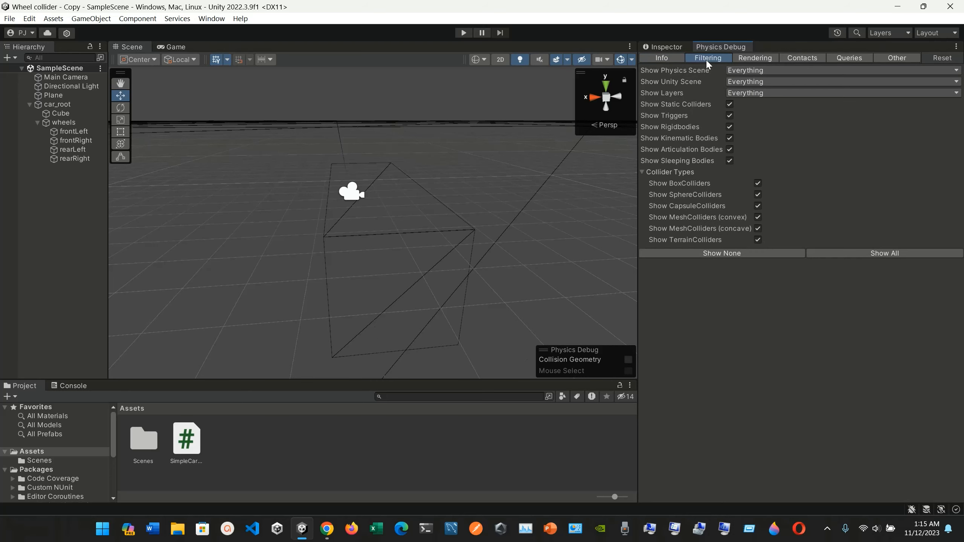
{"action": "left_click", "coordinate": [327, 529]}
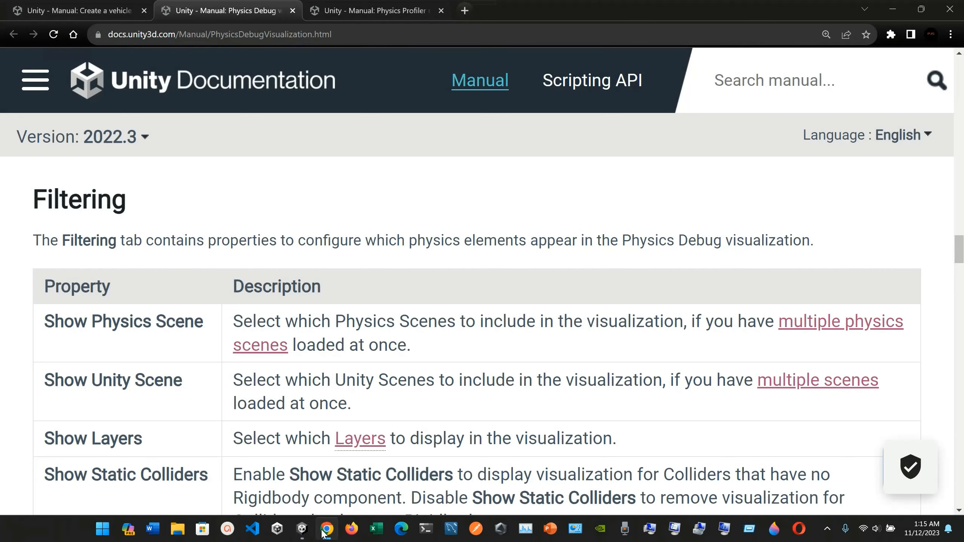
{"action": "scroll", "coordinate": [288, 395], "scroll_direction": "down", "scroll_amount": 1}
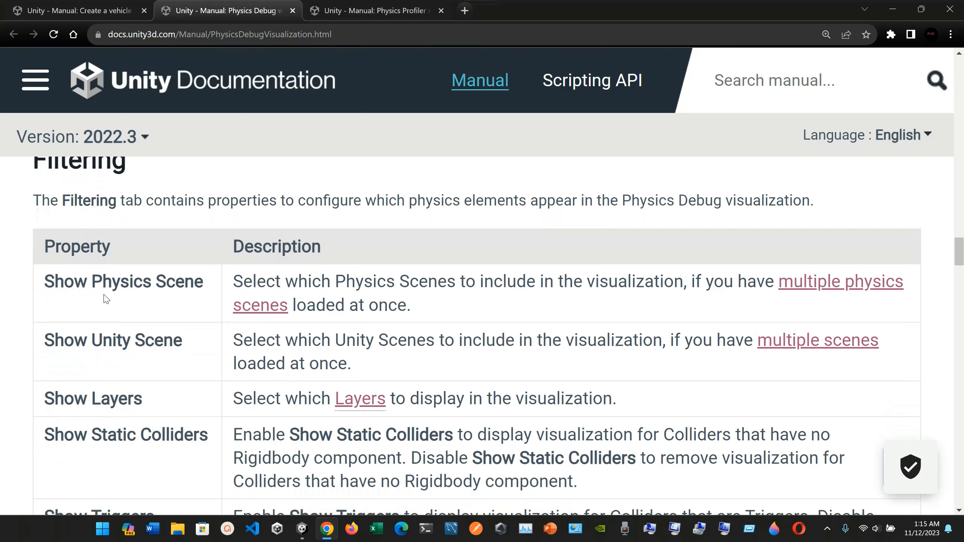
{"action": "scroll", "coordinate": [159, 363], "scroll_direction": "down", "scroll_amount": 1}
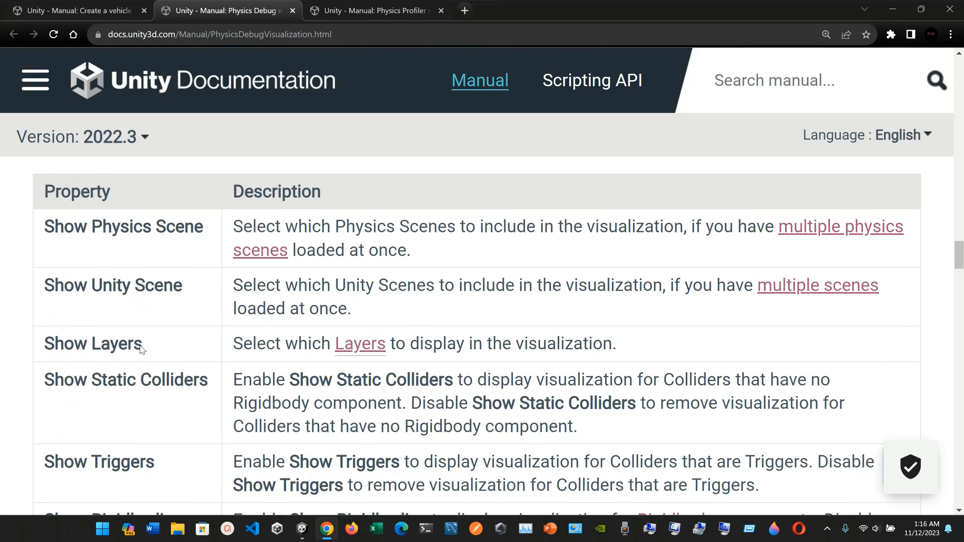
{"action": "scroll", "coordinate": [142, 346], "scroll_direction": "down", "scroll_amount": 2}
{"action": "scroll", "coordinate": [152, 330], "scroll_direction": "down", "scroll_amount": 3}
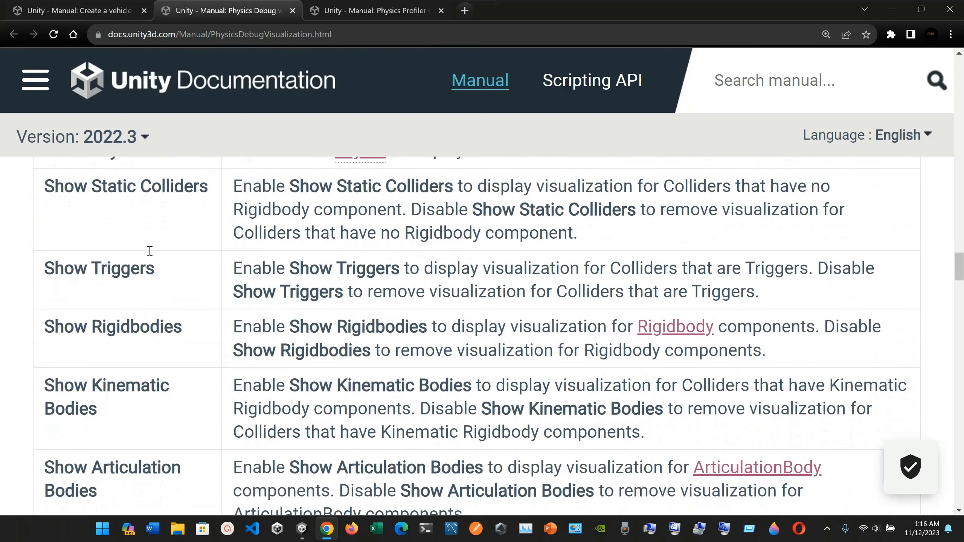
{"action": "scroll", "coordinate": [151, 245], "scroll_direction": "down", "scroll_amount": 2}
{"action": "scroll", "coordinate": [137, 284], "scroll_direction": "down", "scroll_amount": 2}
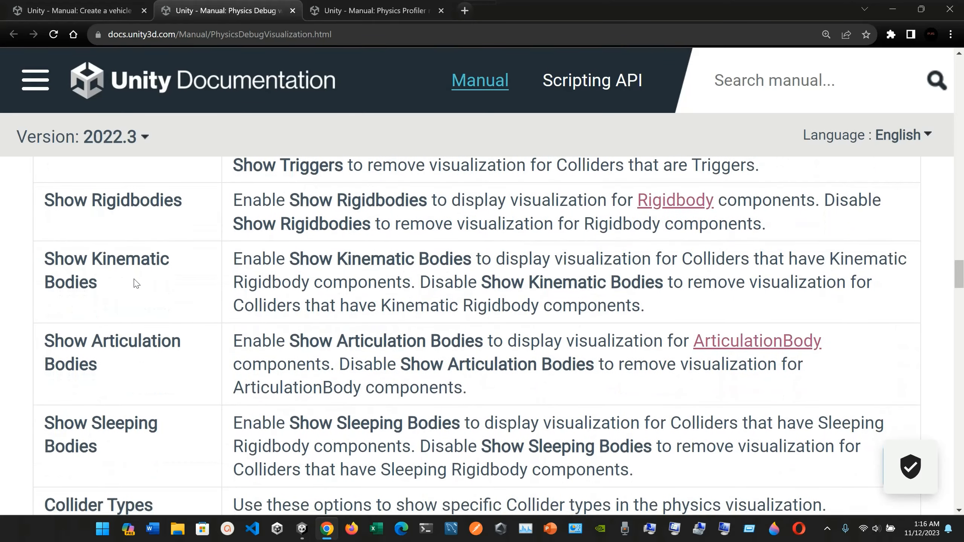
{"action": "scroll", "coordinate": [137, 284], "scroll_direction": "down", "scroll_amount": 3}
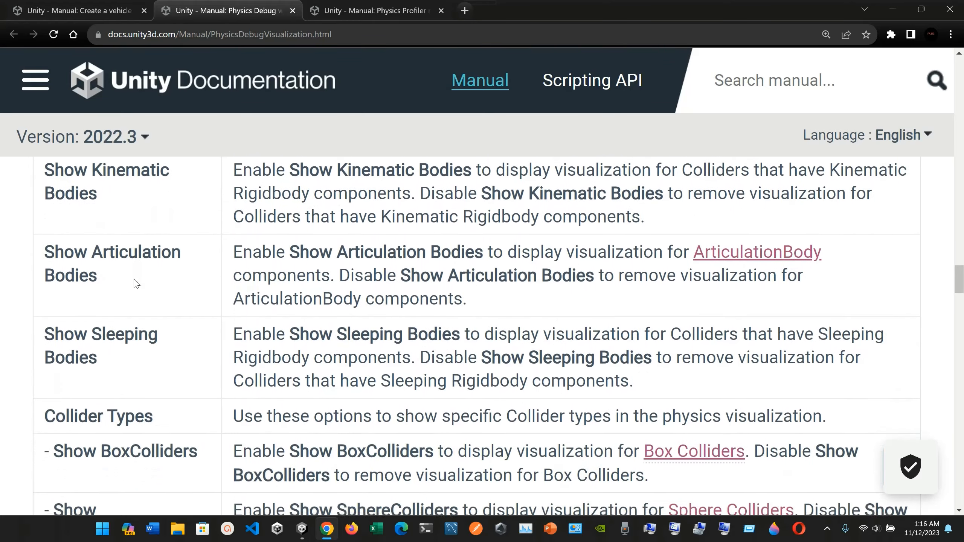
{"action": "scroll", "coordinate": [134, 283], "scroll_direction": "down", "scroll_amount": 15}
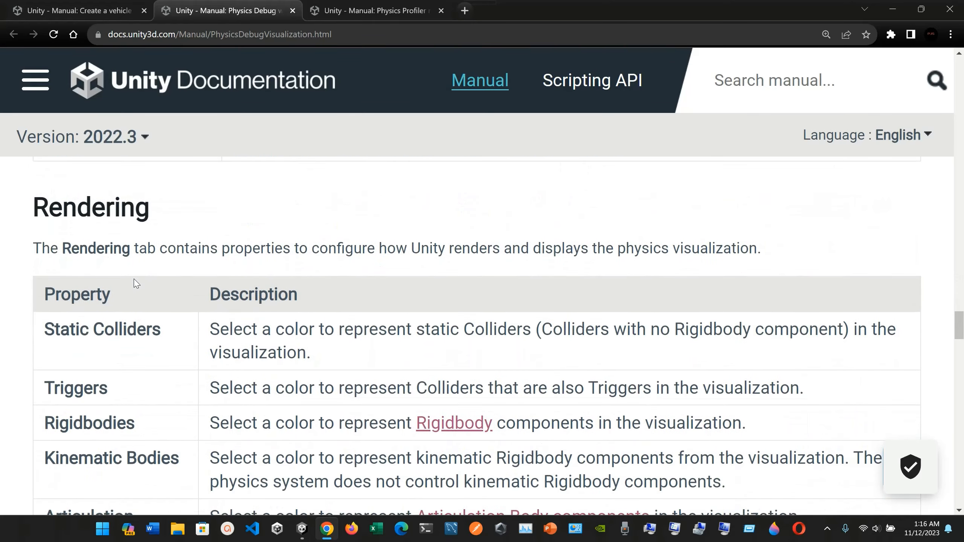
View the Rendering settings of Physics Debug in Unity, and read the Rendering property table of the manual in Chrome.
{"action": "left_click", "coordinate": [301, 529]}
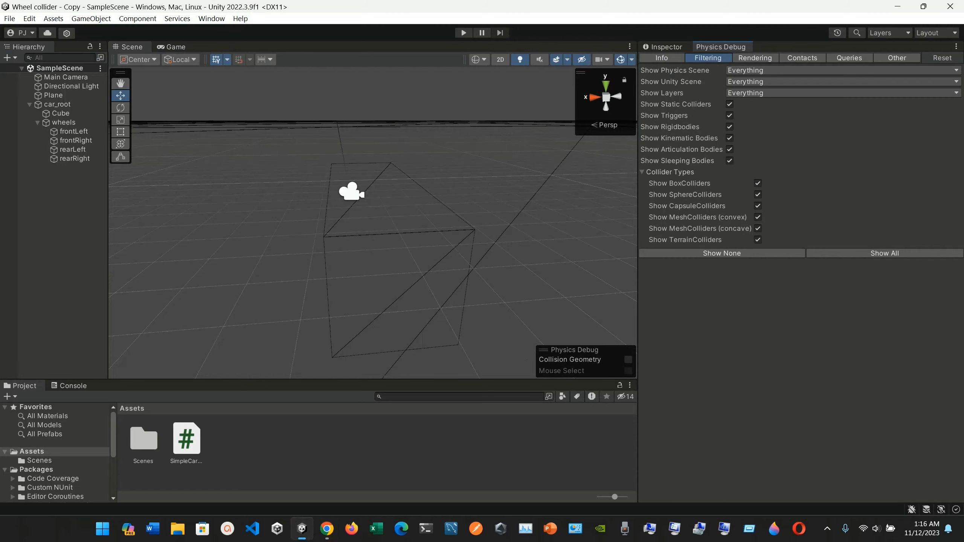
{"action": "left_click", "coordinate": [752, 59]}
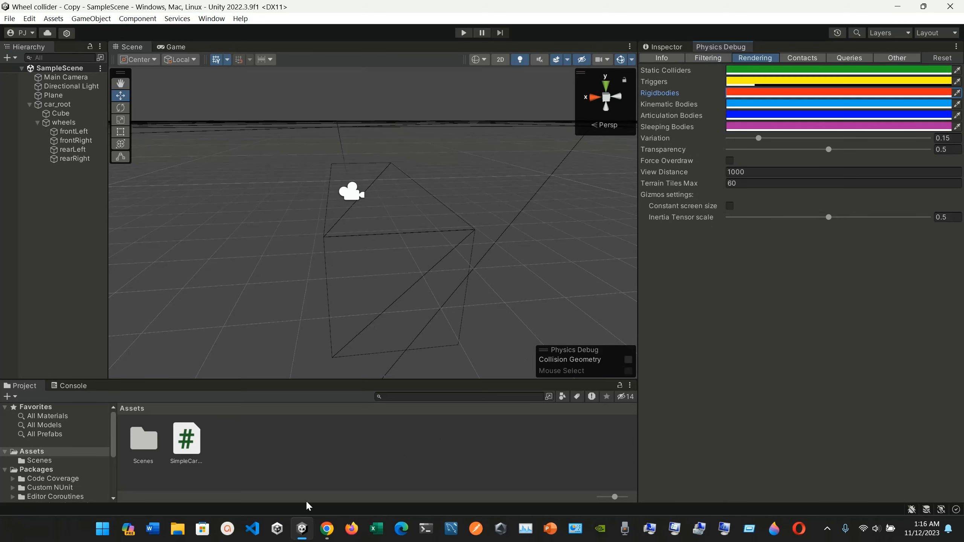
{"action": "left_click", "coordinate": [327, 529]}
{"action": "scroll", "coordinate": [203, 423], "scroll_direction": "down", "scroll_amount": 2}
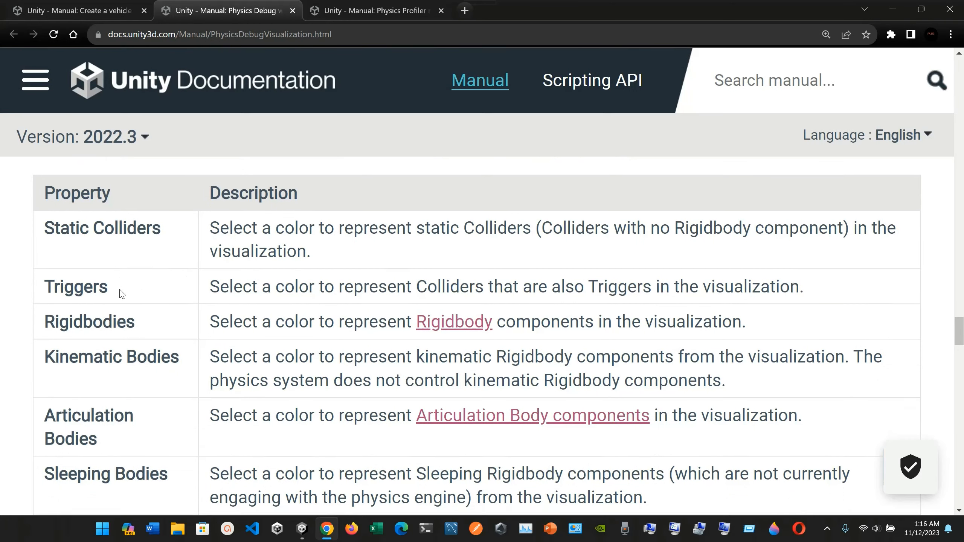
{"action": "scroll", "coordinate": [118, 295], "scroll_direction": "down", "scroll_amount": 1}
{"action": "scroll", "coordinate": [118, 279], "scroll_direction": "down", "scroll_amount": 1}
{"action": "scroll", "coordinate": [138, 325], "scroll_direction": "down", "scroll_amount": 14}
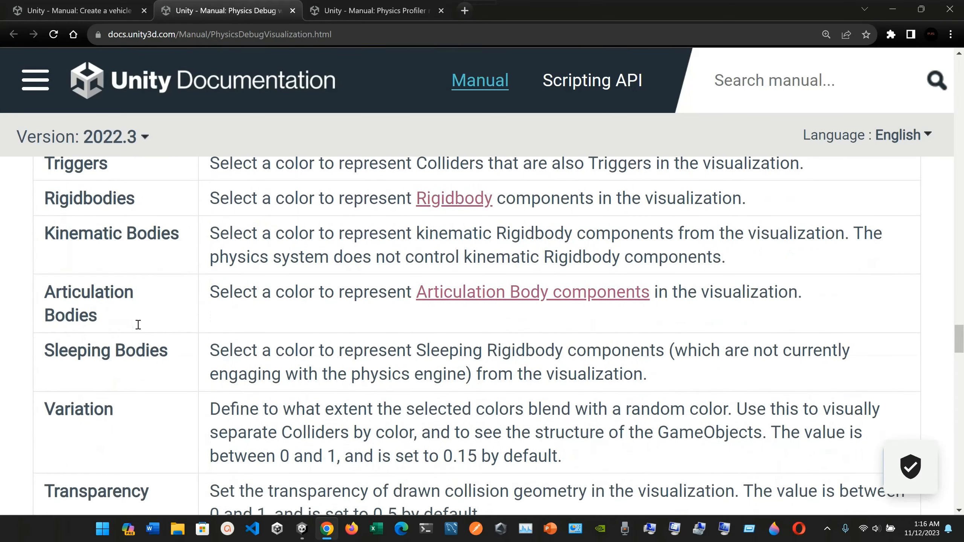
Read the manual's Contacts and Queries sections, including the Show All Contacts, Show shapes, Show types and Max Queries descriptions.
{"action": "scroll", "coordinate": [138, 325], "scroll_direction": "down", "scroll_amount": 1}
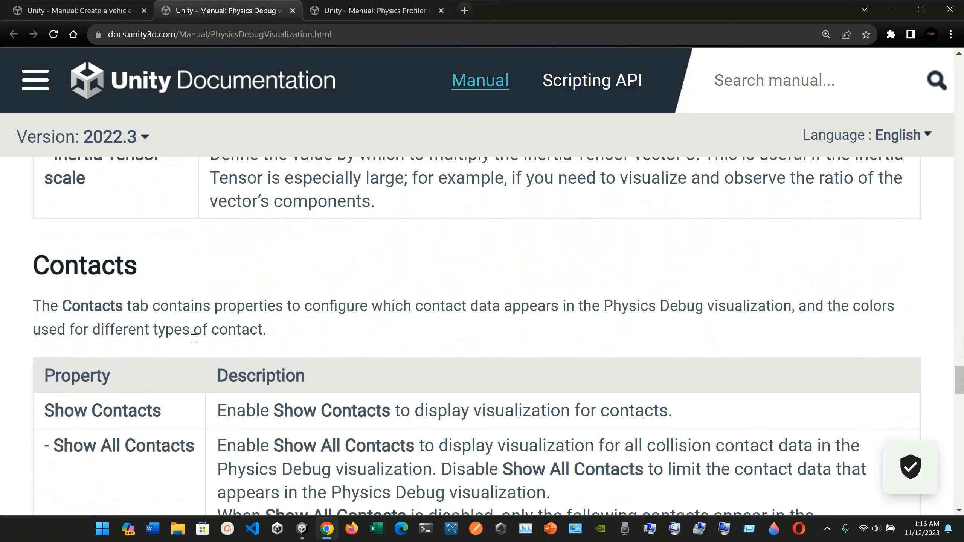
{"action": "scroll", "coordinate": [193, 336], "scroll_direction": "down", "scroll_amount": 4}
{"action": "scroll", "coordinate": [83, 311], "scroll_direction": "down", "scroll_amount": 12}
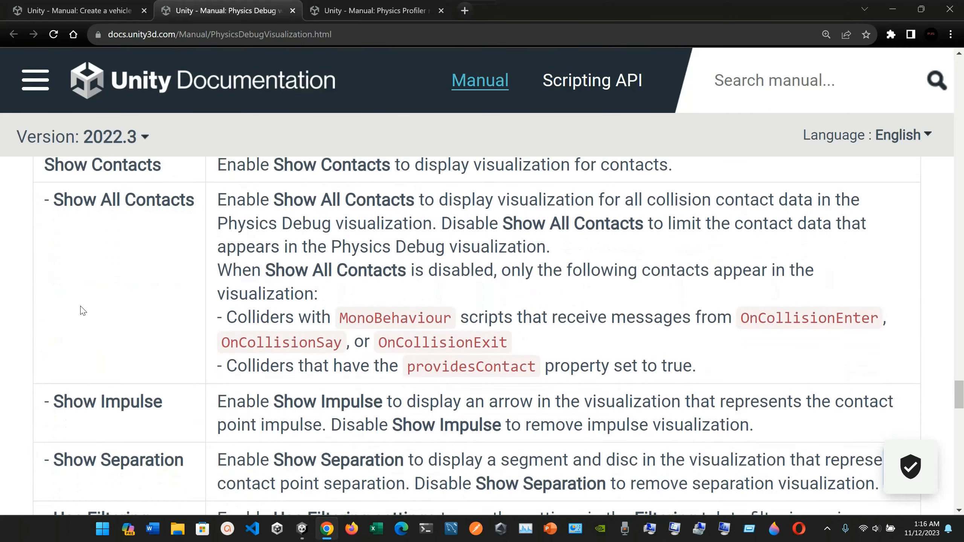
{"action": "scroll", "coordinate": [83, 311], "scroll_direction": "down", "scroll_amount": 8}
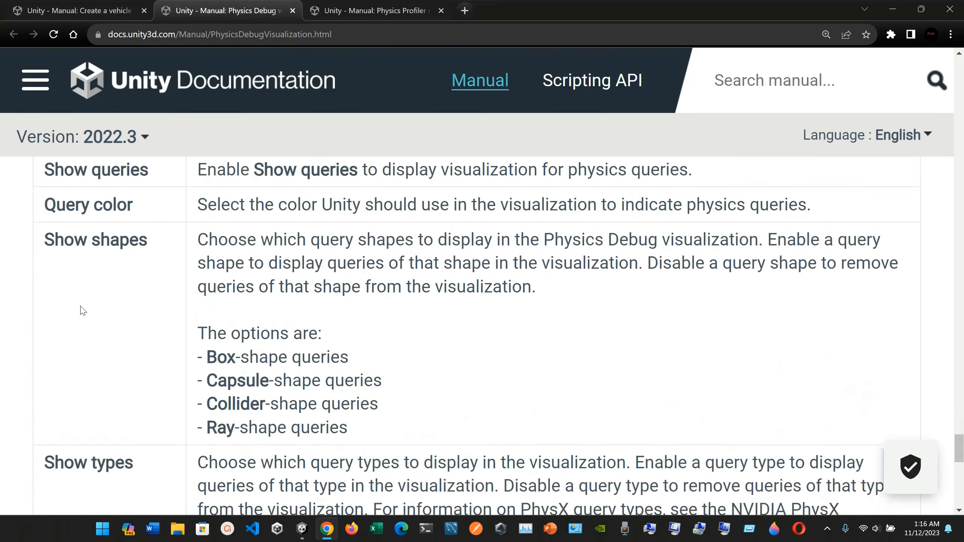
{"action": "scroll", "coordinate": [82, 310], "scroll_direction": "up", "scroll_amount": 4}
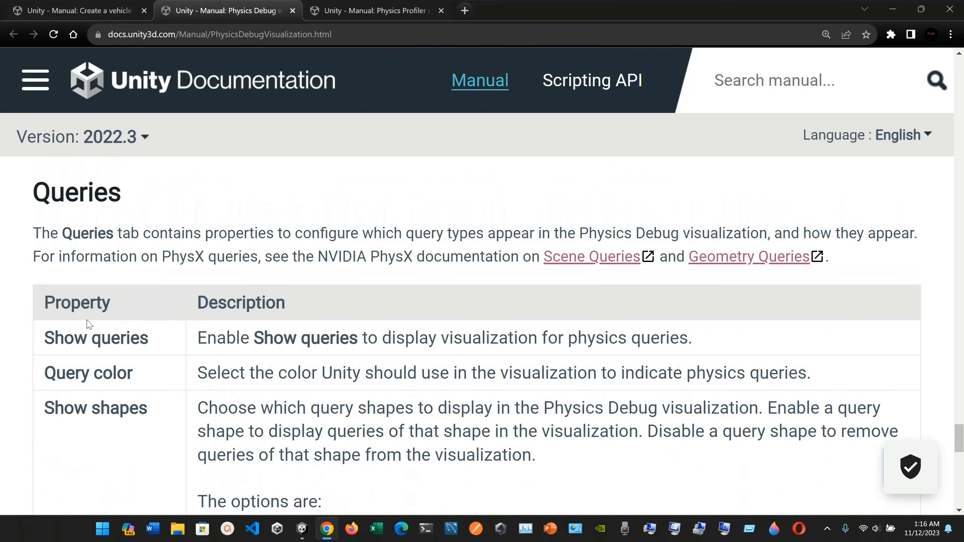
{"action": "scroll", "coordinate": [89, 324], "scroll_direction": "down", "scroll_amount": 8}
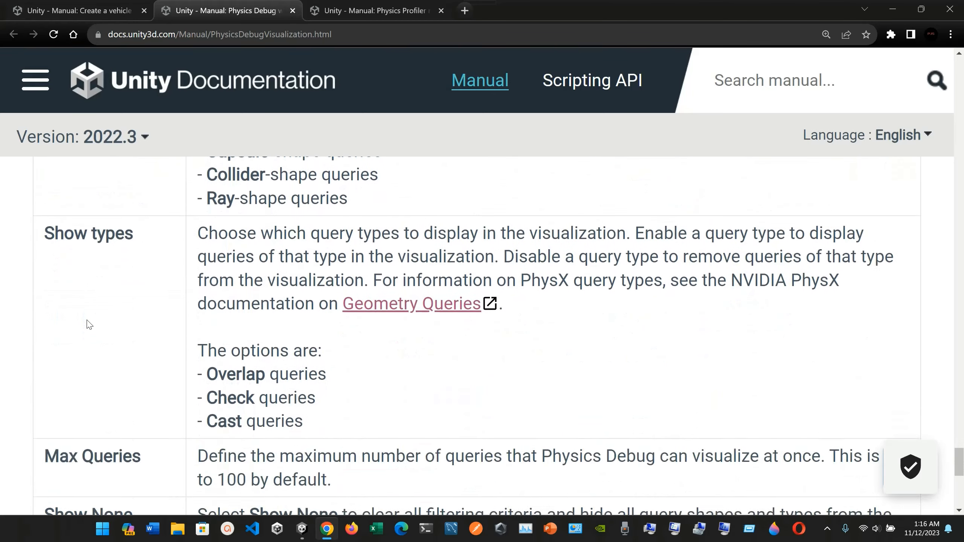
Go to the next manual page and view the Box Collider component reference.
{"action": "scroll", "coordinate": [89, 324], "scroll_direction": "down", "scroll_amount": 10}
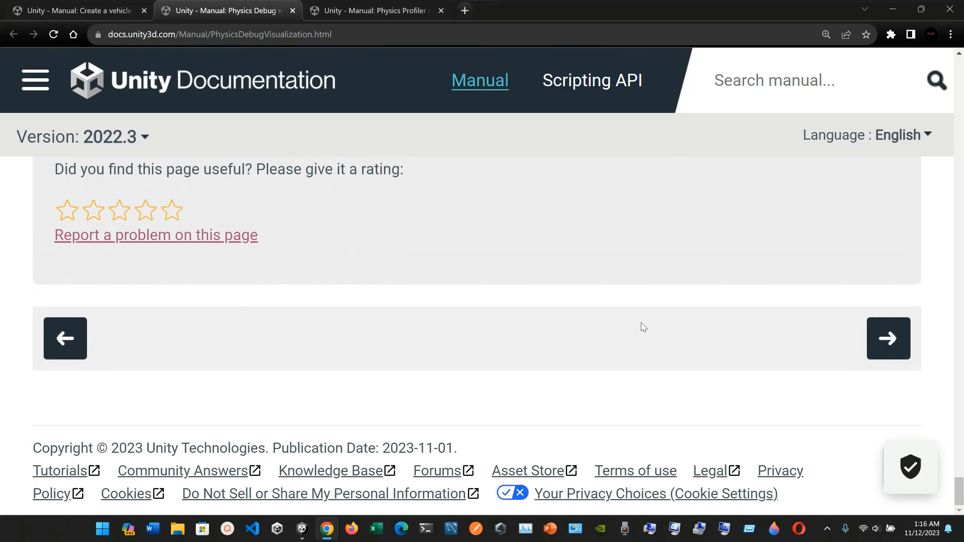
{"action": "left_click", "coordinate": [887, 338]}
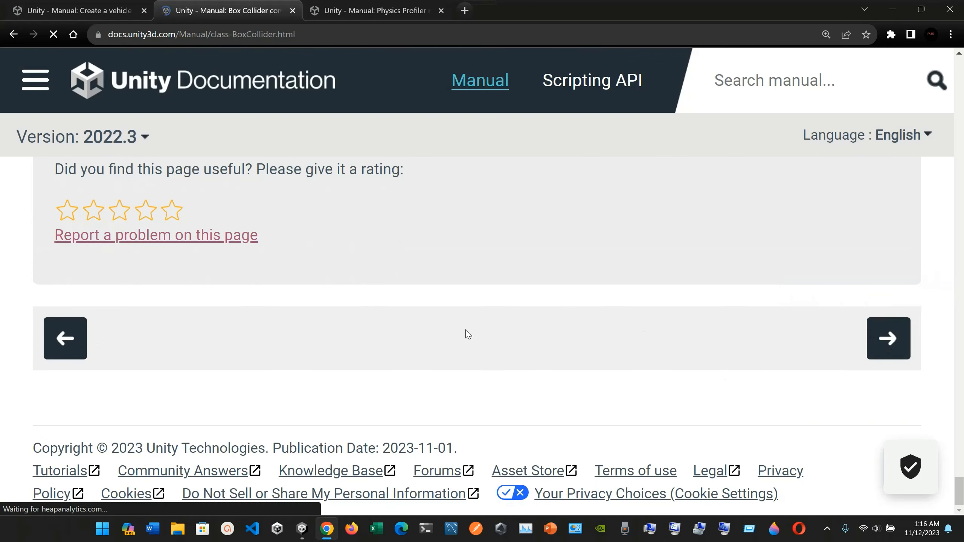
{"action": "scroll", "coordinate": [468, 334], "scroll_direction": "down", "scroll_amount": 3}
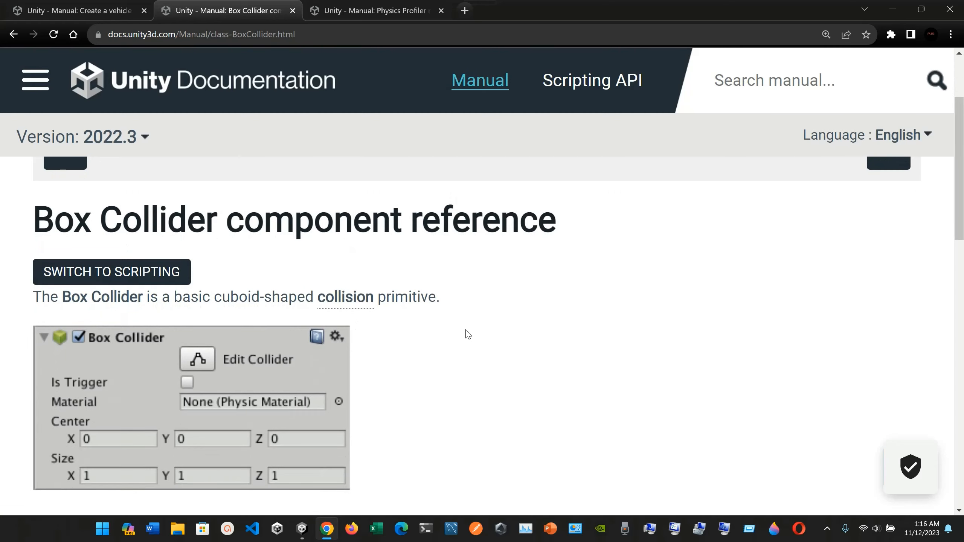
Switch to Unity, select car_root, and review its Rigidbody and Simple Car Controller settings in the Inspector.
{"action": "left_click", "coordinate": [303, 530]}
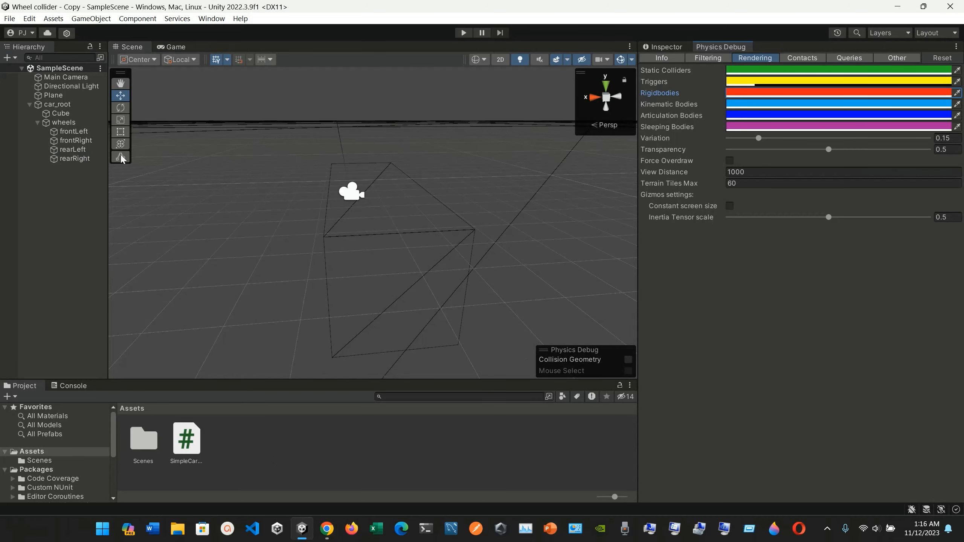
{"action": "left_click", "coordinate": [57, 104]}
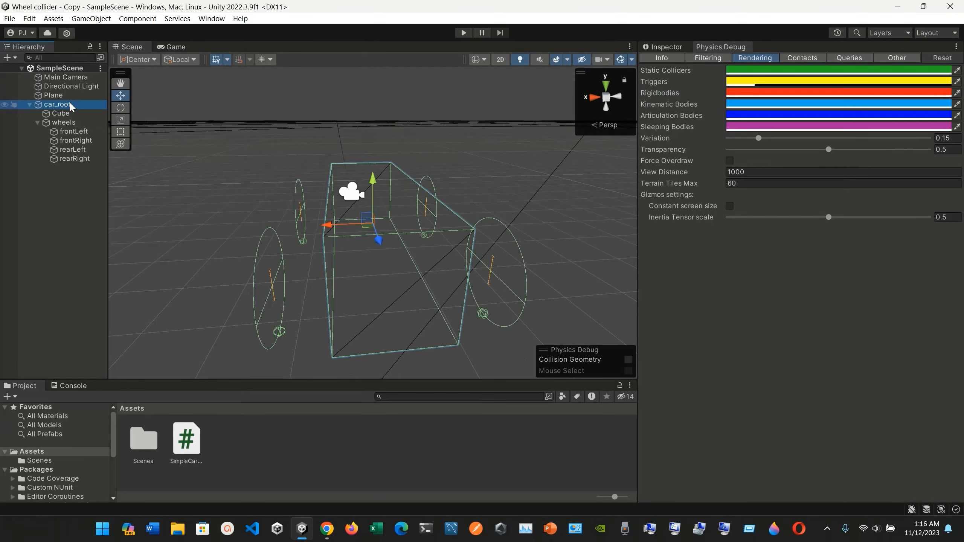
{"action": "left_click", "coordinate": [663, 48]}
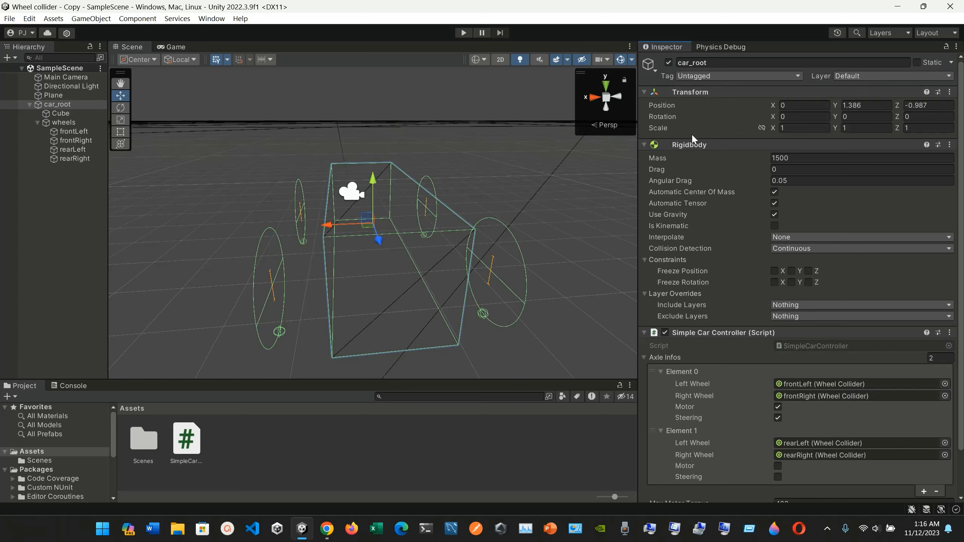
{"action": "scroll", "coordinate": [693, 317], "scroll_direction": "down", "scroll_amount": 3}
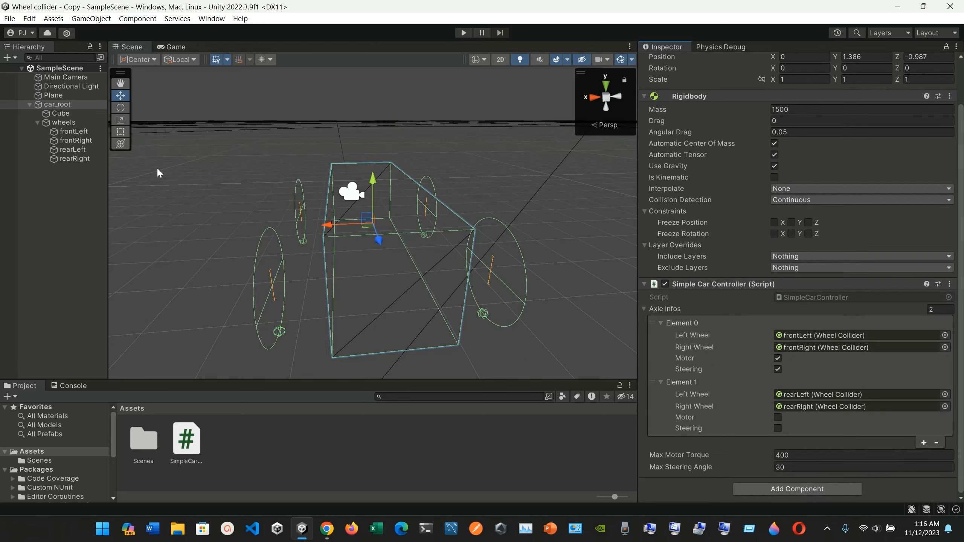
Select the Cube under car_root, show its expanded Box Collider settings, and widen the Inspector.
{"action": "left_click", "coordinate": [82, 112]}
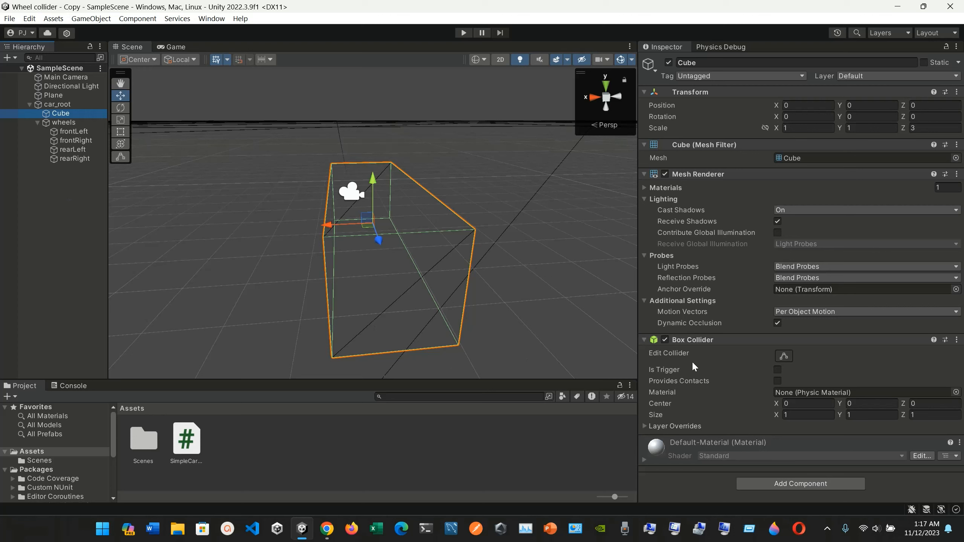
{"action": "left_click", "coordinate": [643, 340]}
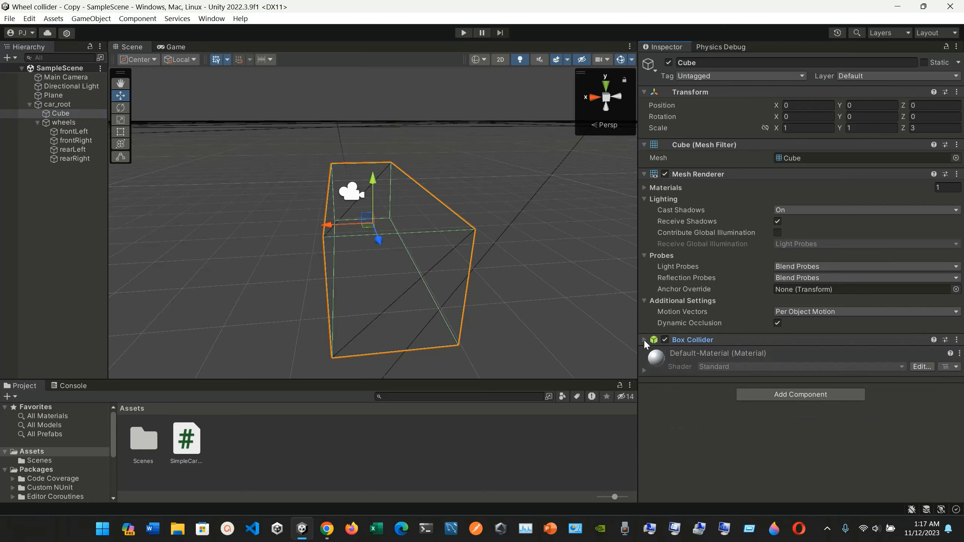
{"action": "left_click", "coordinate": [643, 339]}
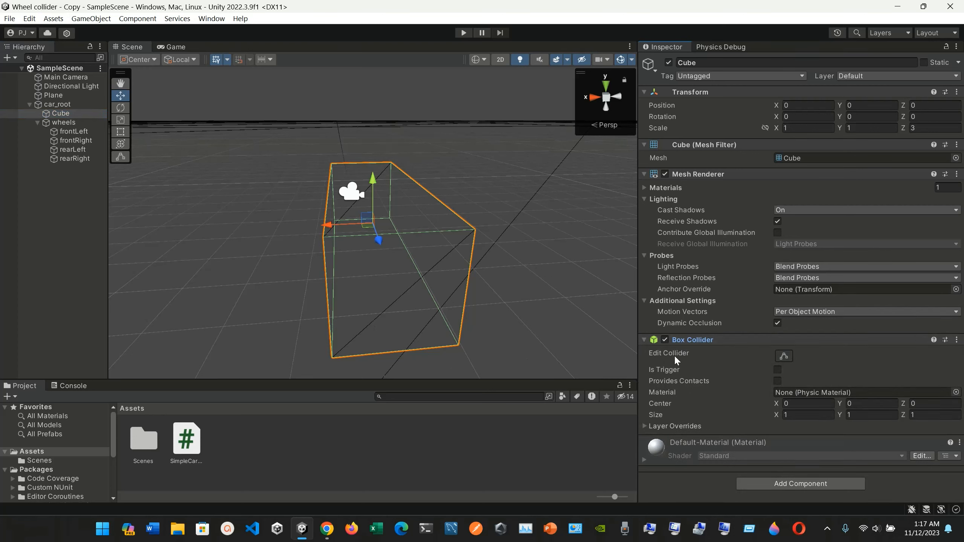
{"action": "left_click", "coordinate": [636, 279]}
{"action": "left_click_drag", "start_coordinate": [635, 280], "coordinate": [588, 286]}
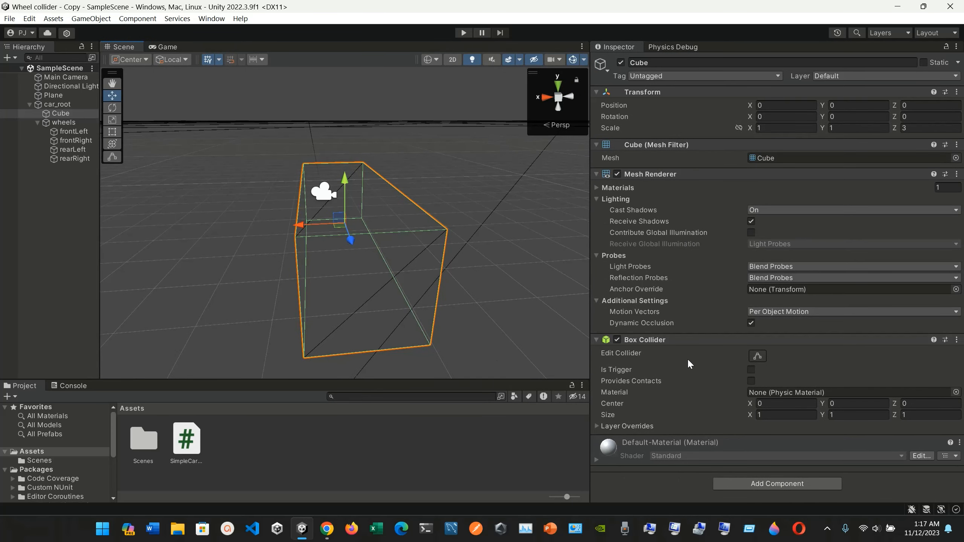
Examine the Cube's Box Collider in a separate Properties window, including the physic material choices and Layer Overrides, and close the window.
{"action": "left_click", "coordinate": [957, 340]}
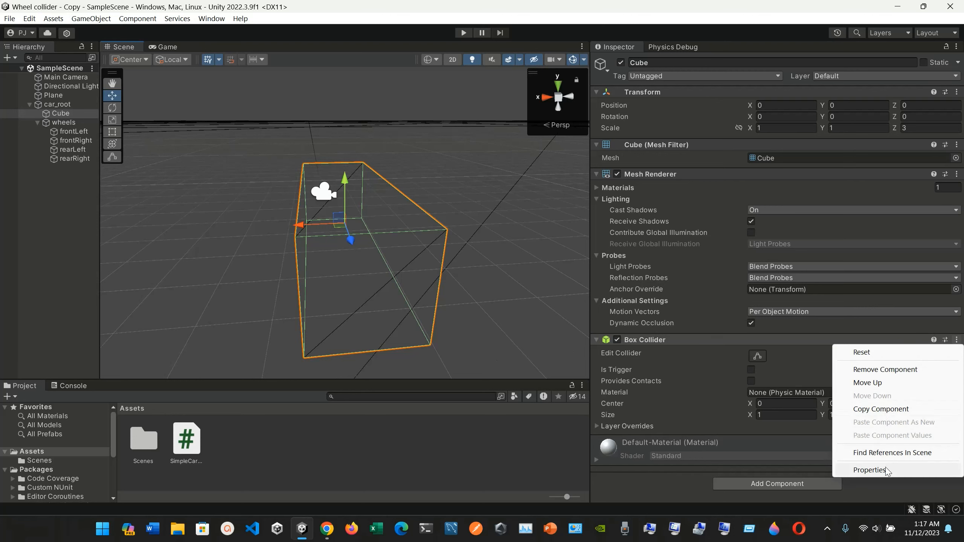
{"action": "left_click", "coordinate": [870, 470]}
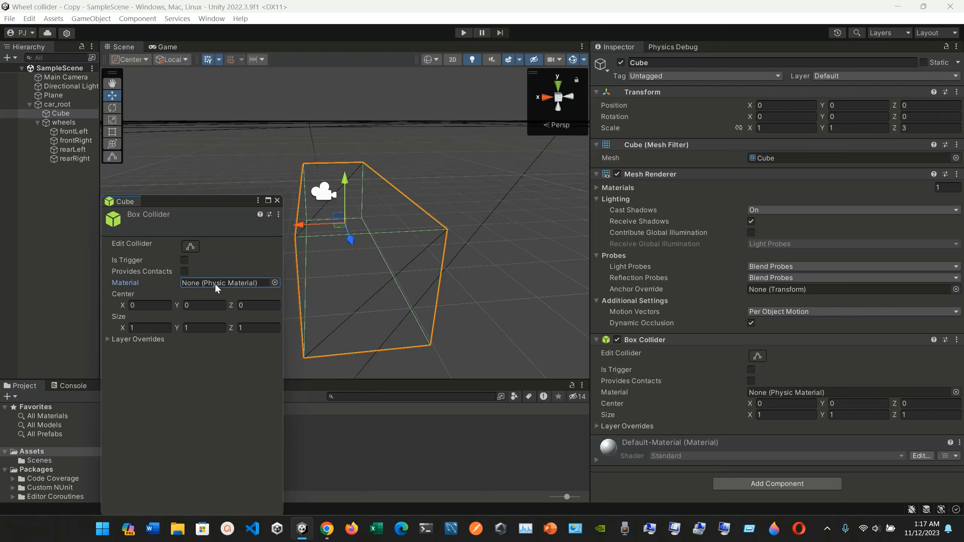
{"action": "left_click", "coordinate": [274, 282]}
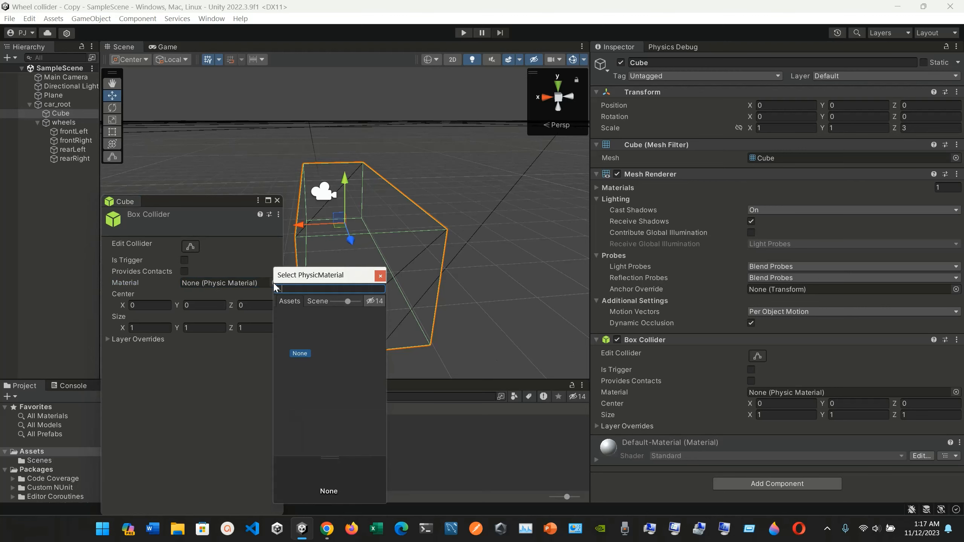
{"action": "left_click", "coordinate": [380, 276]}
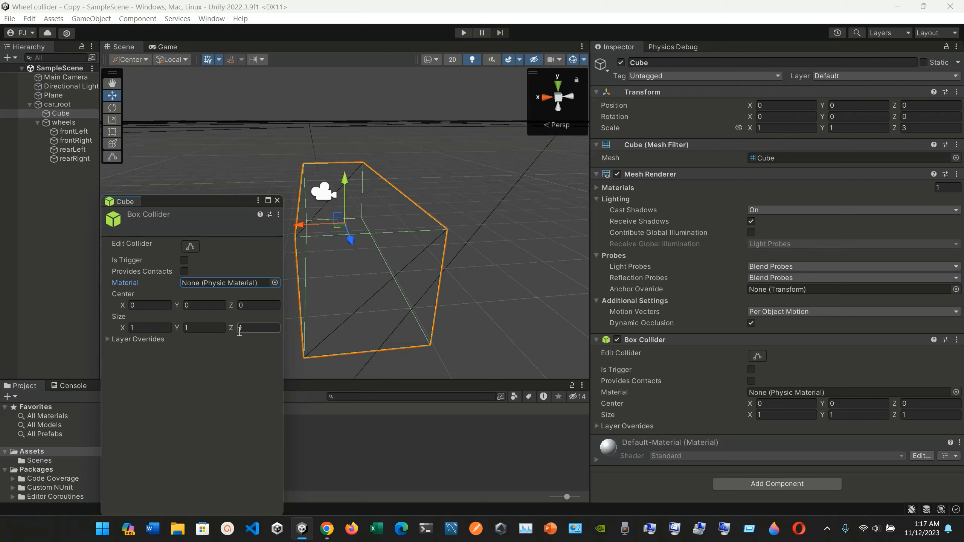
{"action": "left_click", "coordinate": [106, 341]}
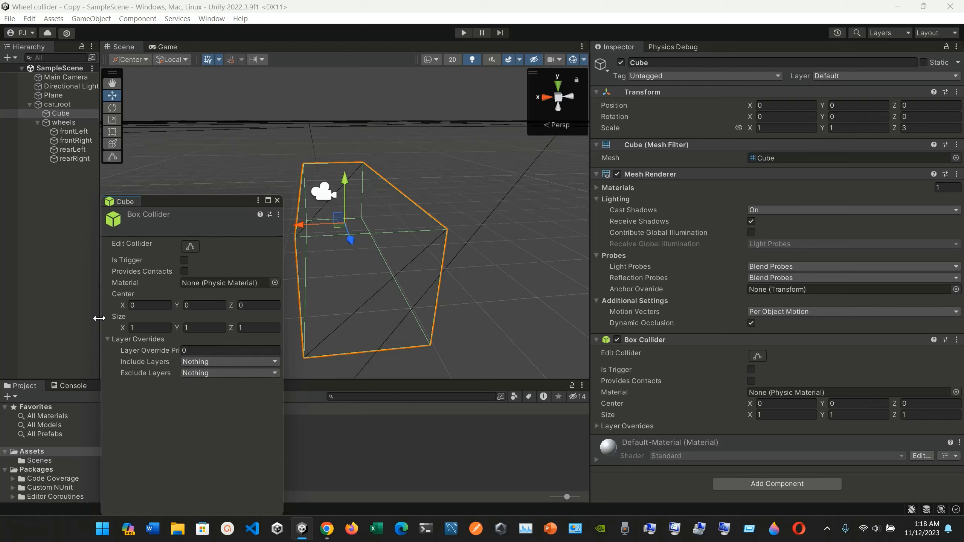
{"action": "left_click_drag", "start_coordinate": [99, 318], "coordinate": [16, 318]}
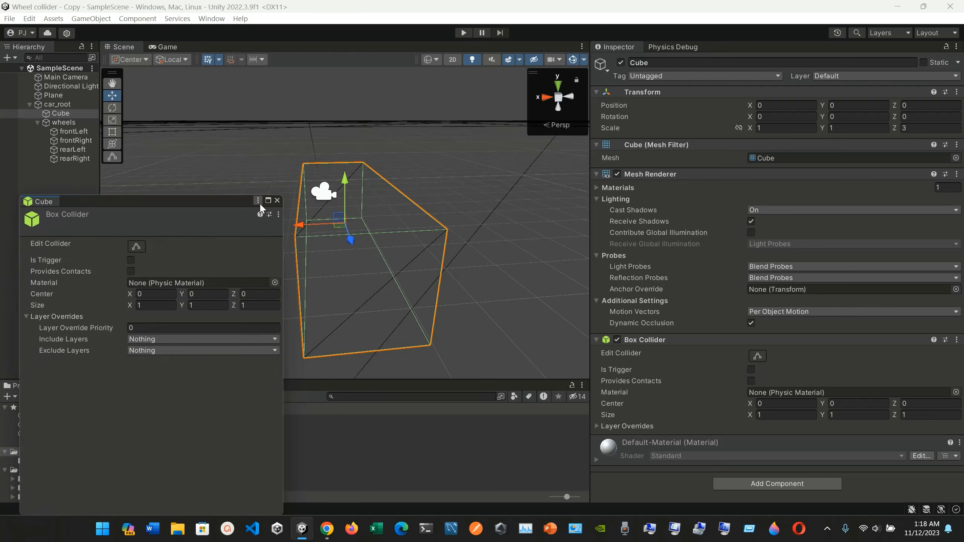
{"action": "left_click", "coordinate": [277, 201]}
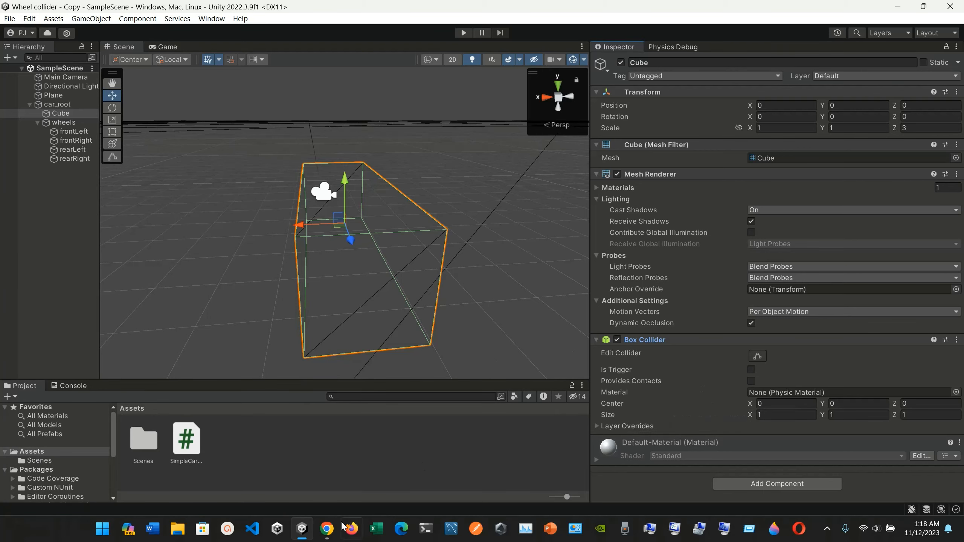
Switch to Chrome and skim the Box Collider manual page down to its Properties table.
{"action": "left_click", "coordinate": [328, 532]}
{"action": "scroll", "coordinate": [433, 379], "scroll_direction": "down", "scroll_amount": 4}
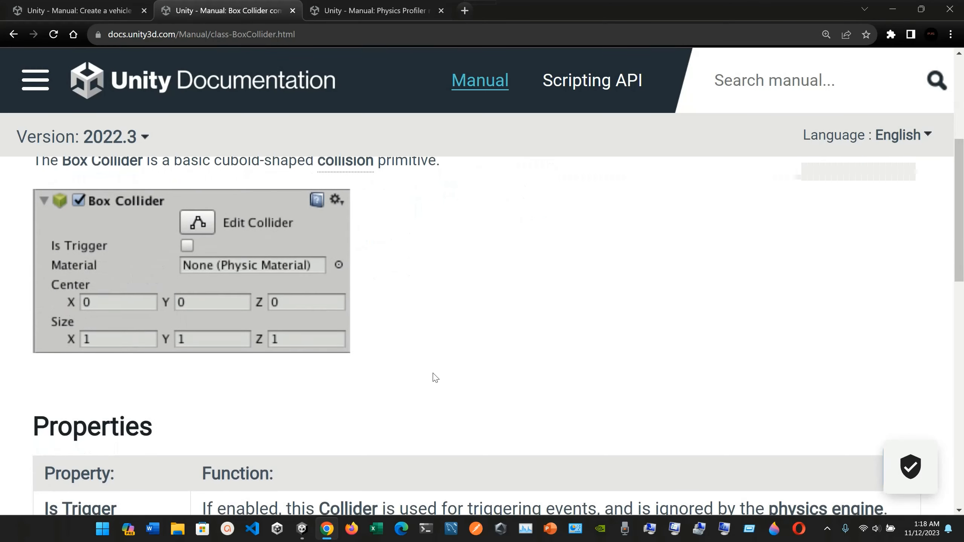
{"action": "scroll", "coordinate": [435, 378], "scroll_direction": "up", "scroll_amount": 1}
{"action": "scroll", "coordinate": [435, 378], "scroll_direction": "down", "scroll_amount": 10}
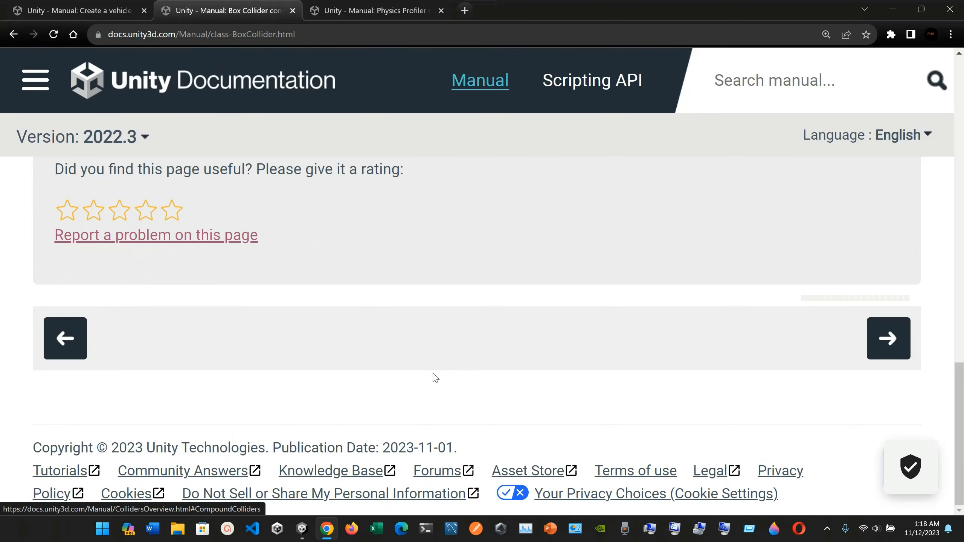
{"action": "scroll", "coordinate": [436, 378], "scroll_direction": "up", "scroll_amount": 12}
{"action": "scroll", "coordinate": [435, 378], "scroll_direction": "down", "scroll_amount": 4}
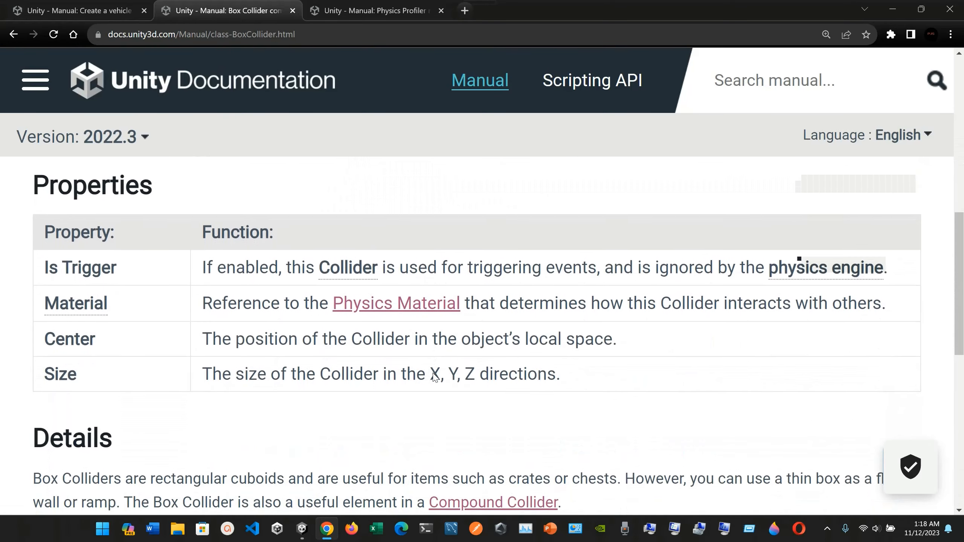
Expand Layer Overrides on the Cube's Box Collider in Unity and compare the settings with the manual's Properties table in Chrome.
{"action": "left_click", "coordinate": [308, 531]}
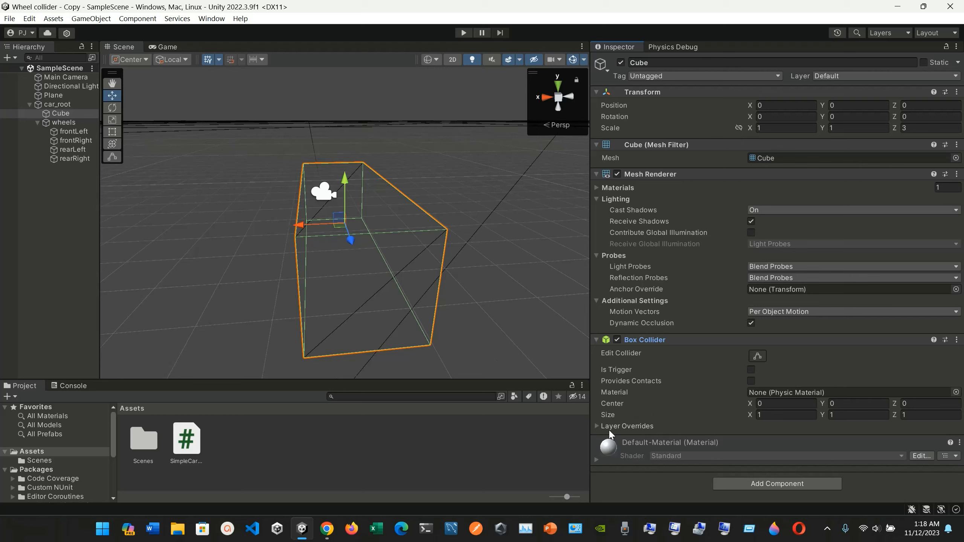
{"action": "left_click", "coordinate": [597, 426]}
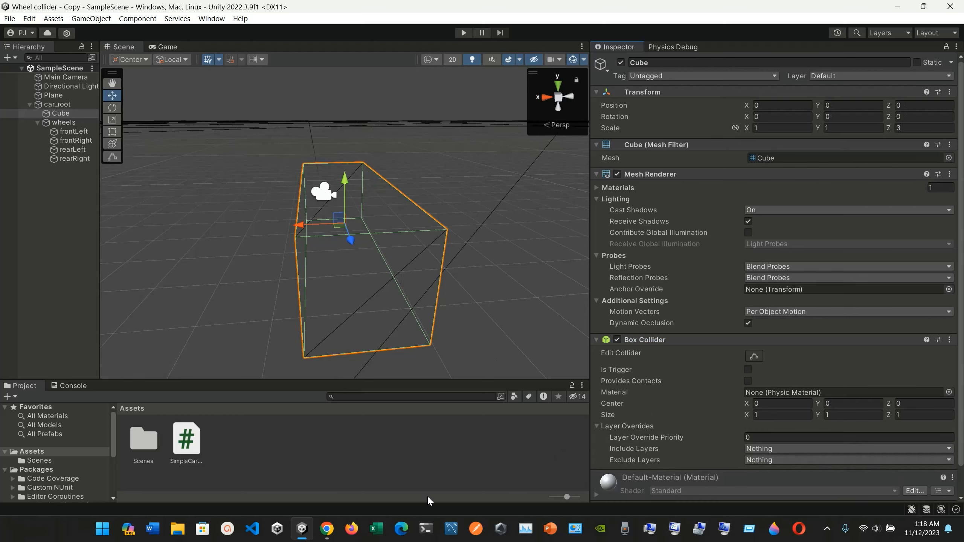
{"action": "left_click", "coordinate": [327, 529]}
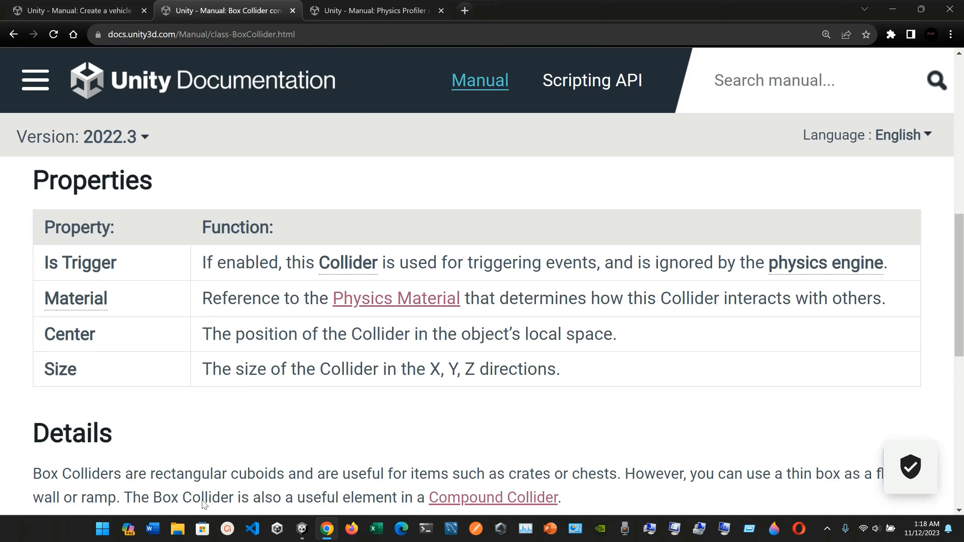
Toggle Is Trigger on and off on the Cube's Box Collider in Unity while checking its description in the Chrome manual.
{"action": "left_click", "coordinate": [302, 528]}
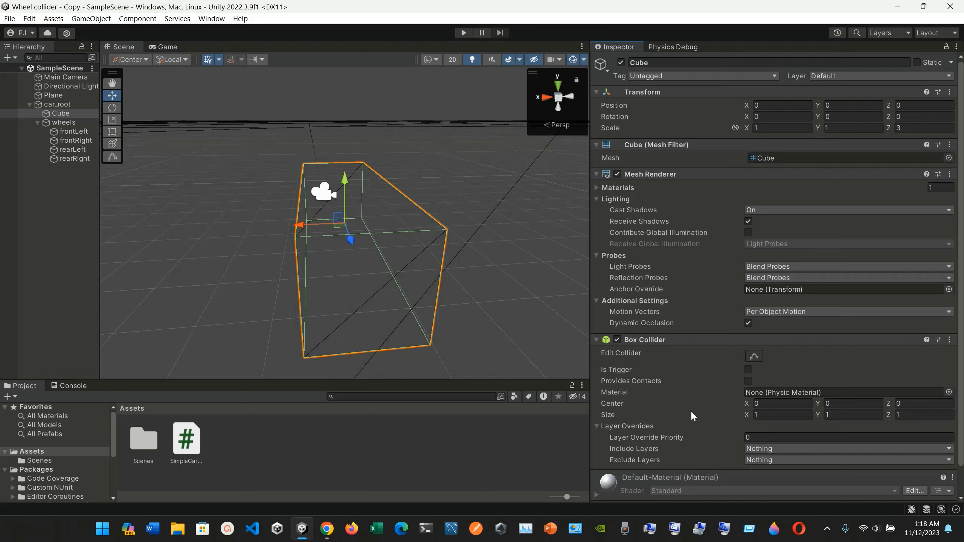
{"action": "left_click", "coordinate": [748, 370]}
{"action": "left_click", "coordinate": [327, 529]}
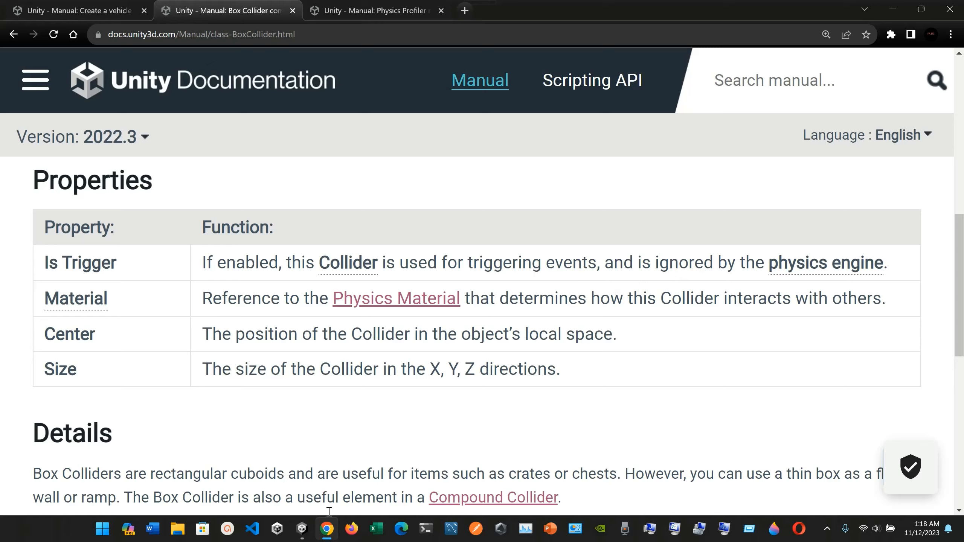
{"action": "left_click", "coordinate": [303, 529]}
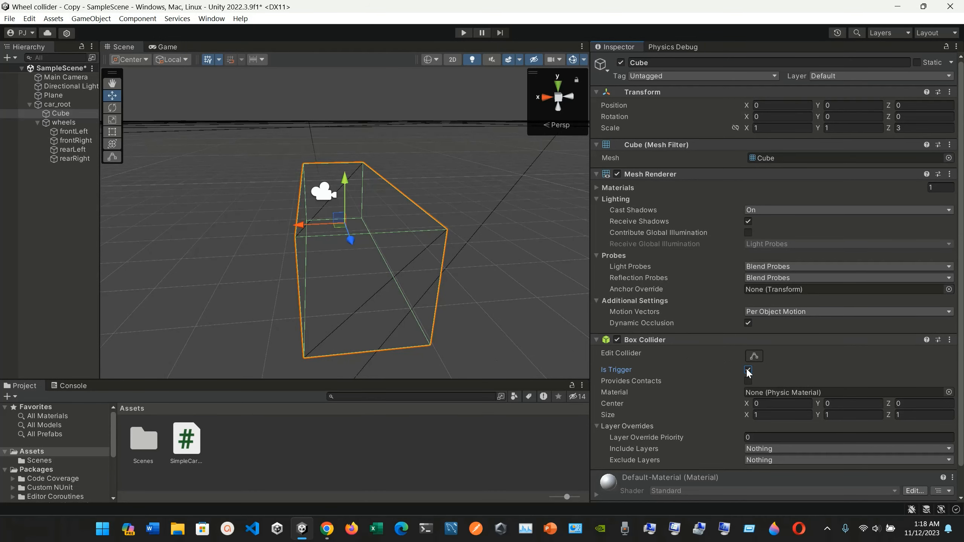
{"action": "left_click", "coordinate": [328, 534]}
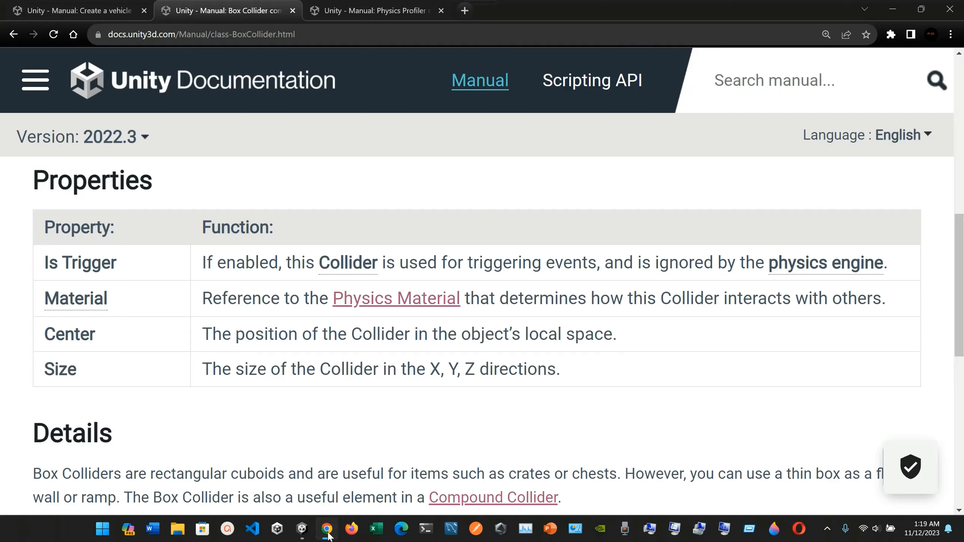
{"action": "left_click", "coordinate": [328, 534]}
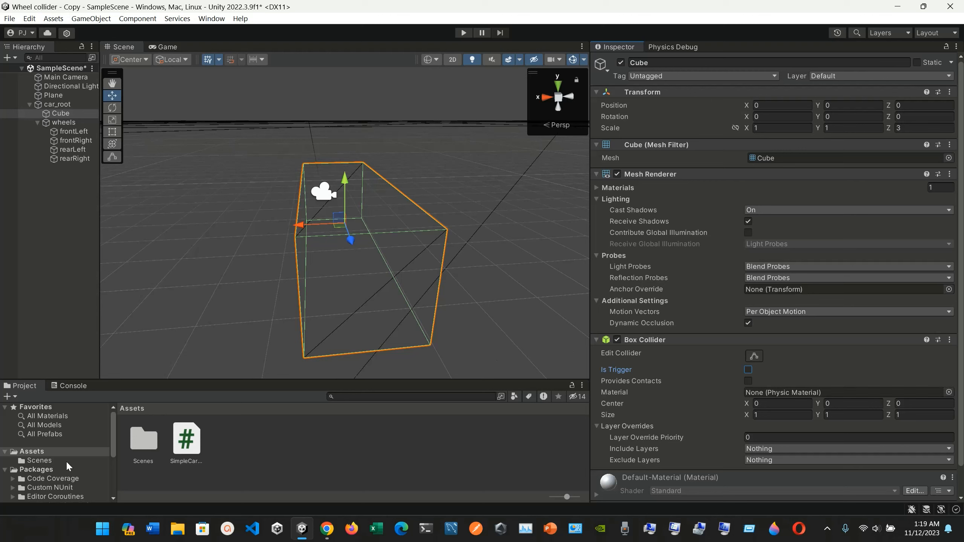
Filter the project to All Models, and view the physic materials available for the Box Collider without choosing one.
{"action": "left_click", "coordinate": [67, 424]}
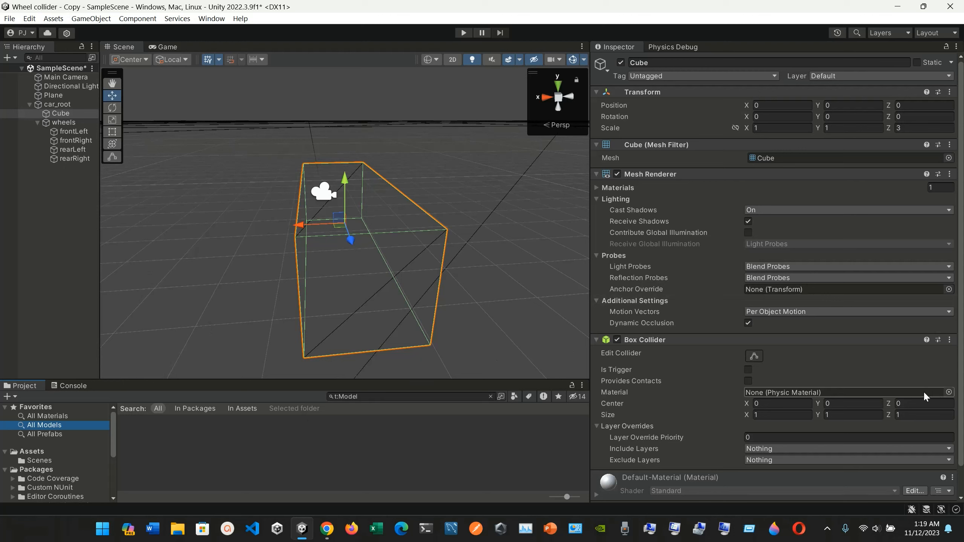
{"action": "left_click", "coordinate": [949, 392]}
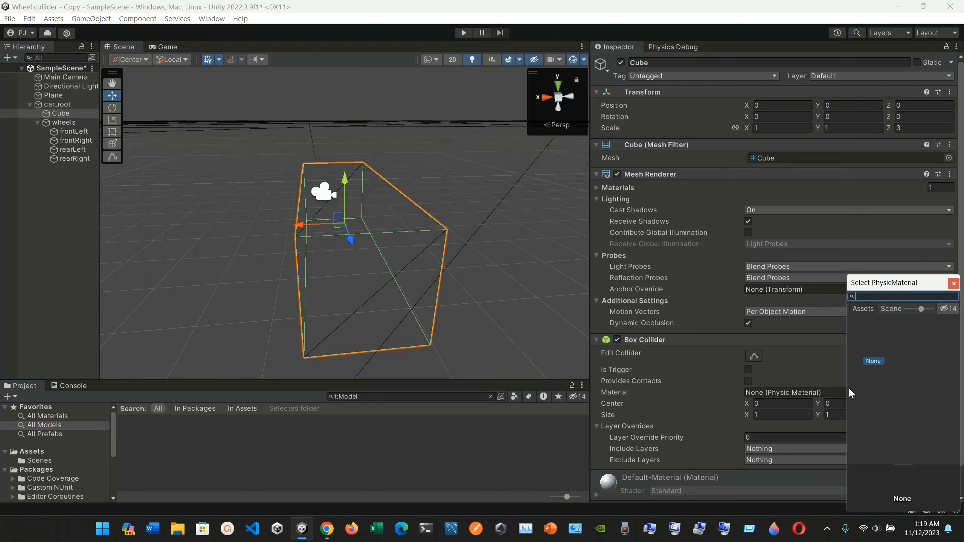
{"action": "left_click", "coordinate": [955, 283]}
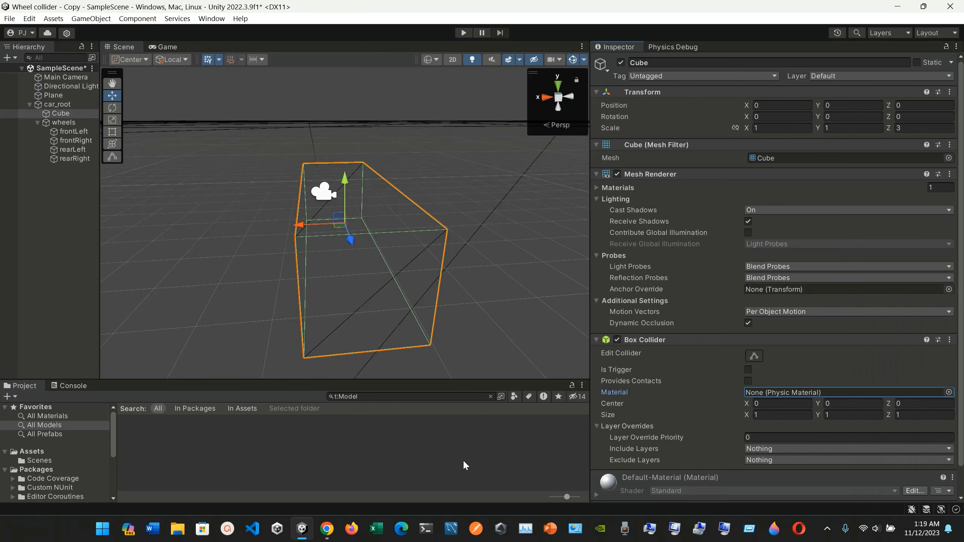
Compare the manual's Center and Size descriptions in Chrome with the Cube's Box Collider fields in Unity.
{"action": "left_click", "coordinate": [328, 530]}
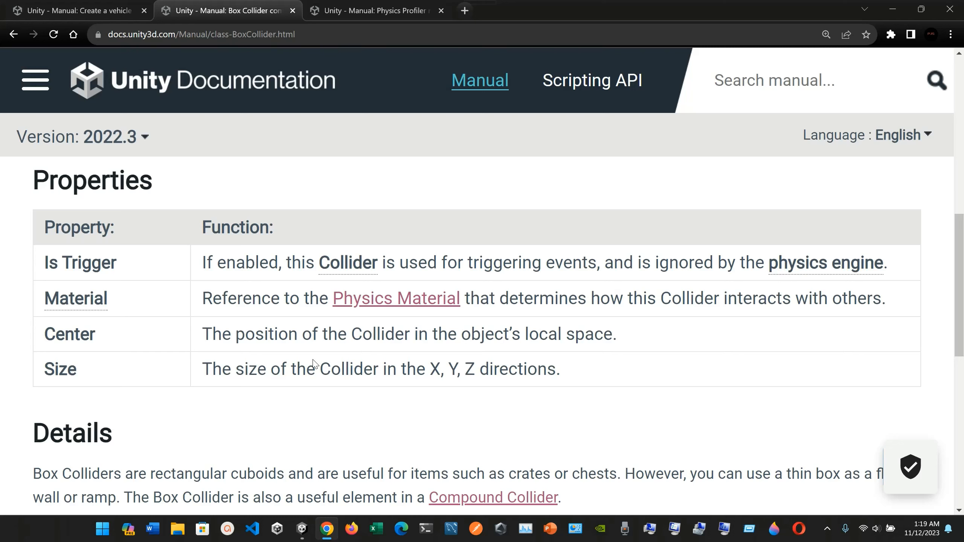
{"action": "left_click", "coordinate": [308, 535]}
{"action": "scroll", "coordinate": [647, 433], "scroll_direction": "down", "scroll_amount": 1}
{"action": "scroll", "coordinate": [647, 433], "scroll_direction": "down", "scroll_amount": 1}
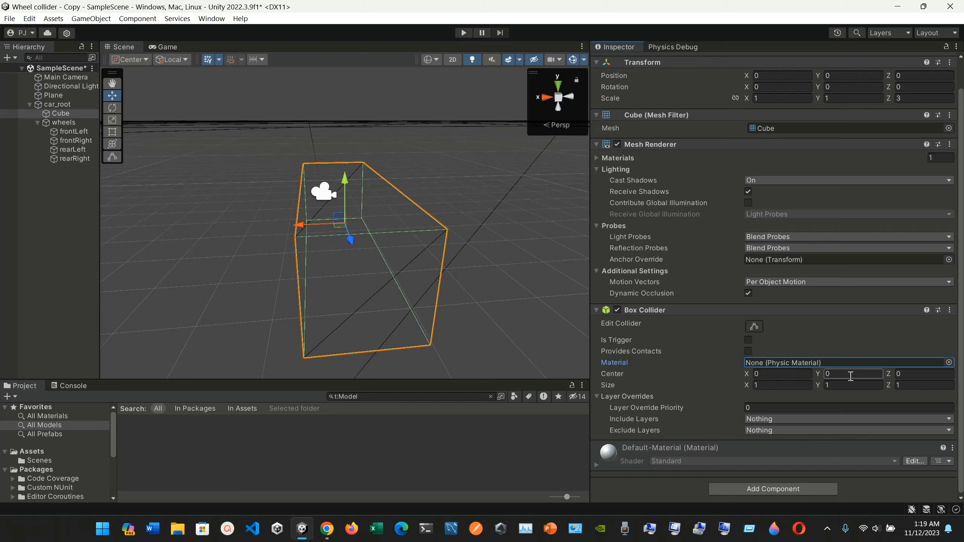
{"action": "left_click", "coordinate": [327, 529]}
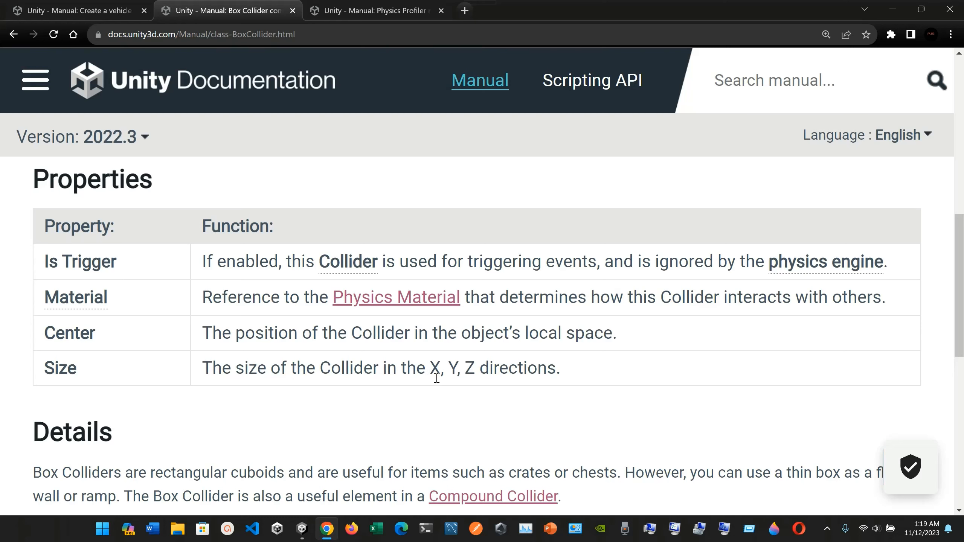
Read the Details section of the Box Collider manual page in Chrome on editing the collider's shape.
{"action": "scroll", "coordinate": [436, 378], "scroll_direction": "down", "scroll_amount": 2}
{"action": "left_click", "coordinate": [302, 530]}
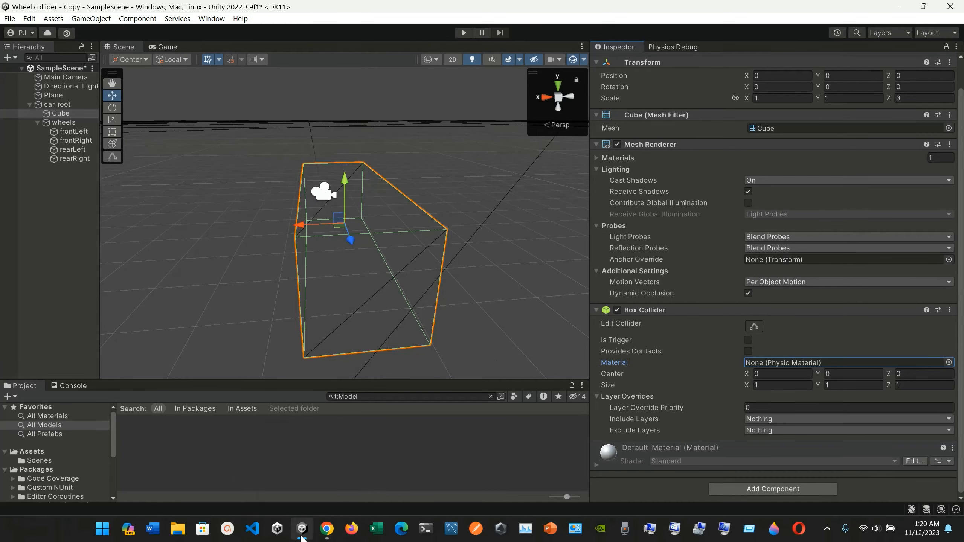
{"action": "left_click", "coordinate": [302, 535]}
{"action": "scroll", "coordinate": [317, 353], "scroll_direction": "down", "scroll_amount": 5}
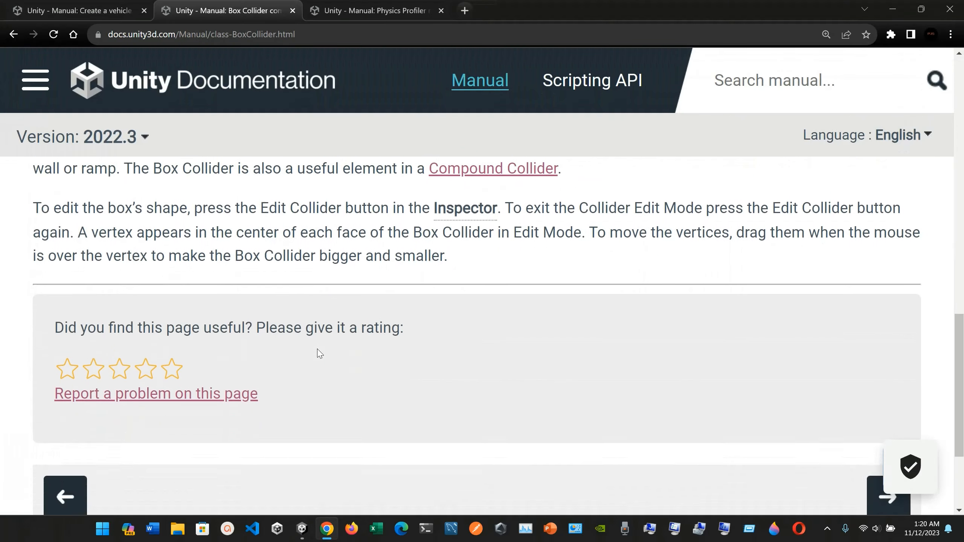
{"action": "scroll", "coordinate": [318, 354], "scroll_direction": "up", "scroll_amount": 2}
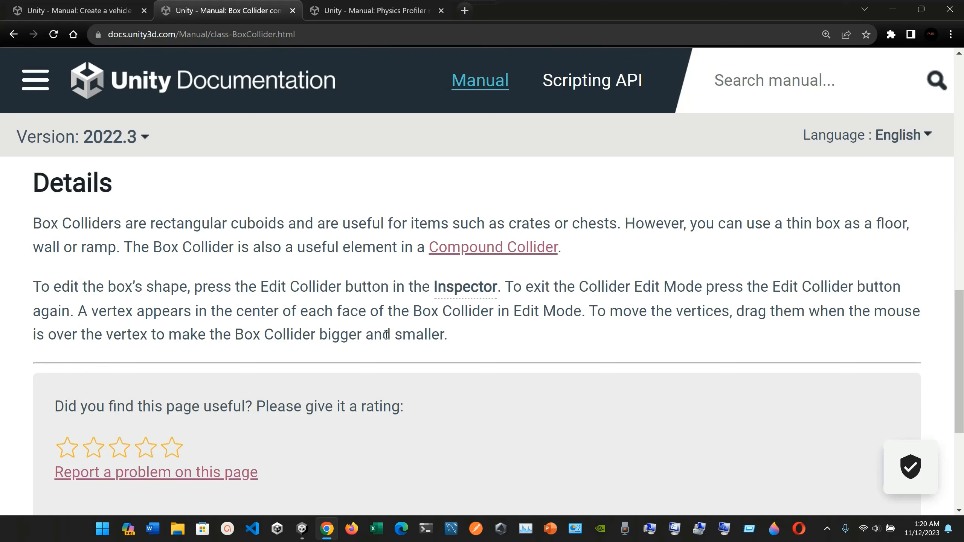
Switch to Unity and toggle Edit Collider mode on the Cube's Box Collider to compare the scene handles.
{"action": "left_click", "coordinate": [308, 535]}
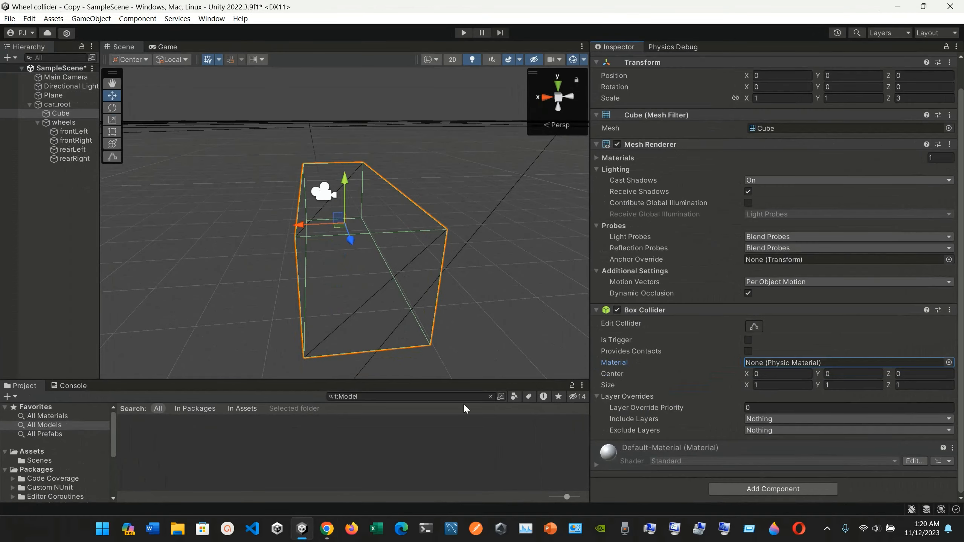
{"action": "left_click", "coordinate": [755, 326]}
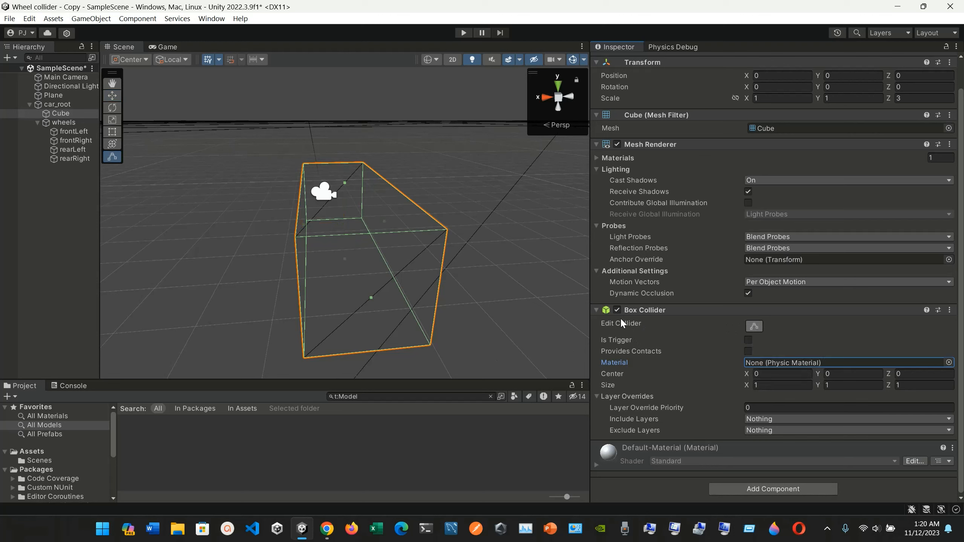
{"action": "left_click", "coordinate": [756, 327]}
{"action": "left_click", "coordinate": [756, 325]}
{"action": "left_click", "coordinate": [755, 324]}
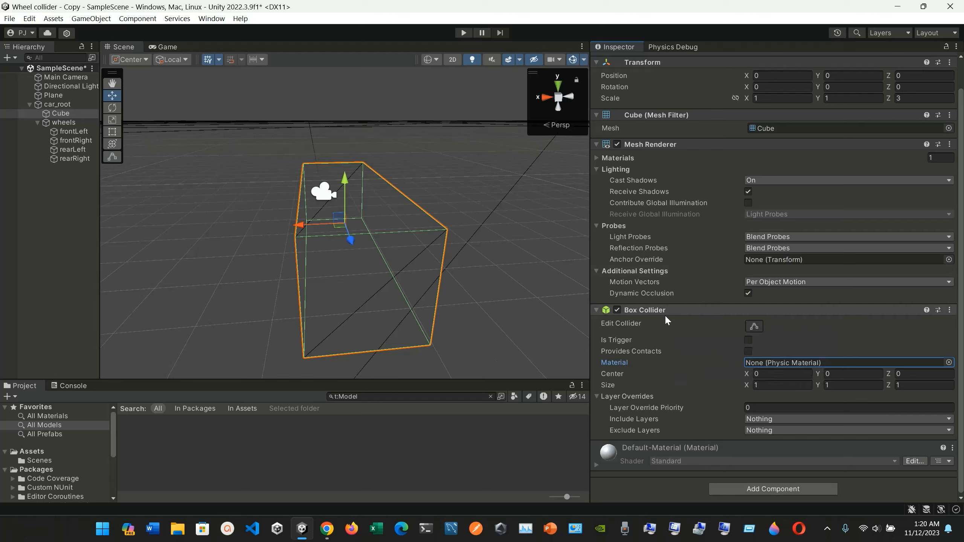
{"action": "left_click", "coordinate": [755, 326]}
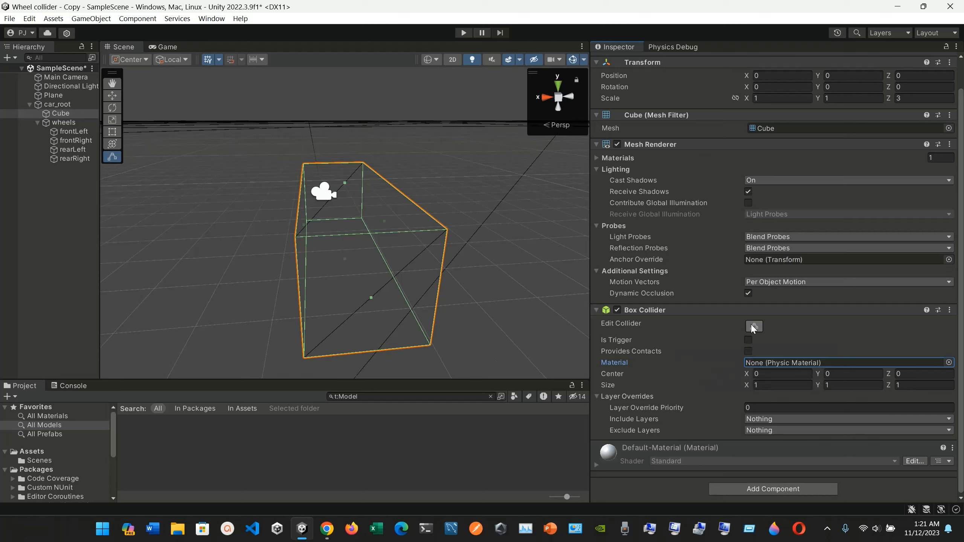
{"action": "left_click", "coordinate": [754, 328]}
{"action": "left_click", "coordinate": [754, 327]}
{"action": "left_click", "coordinate": [365, 253]}
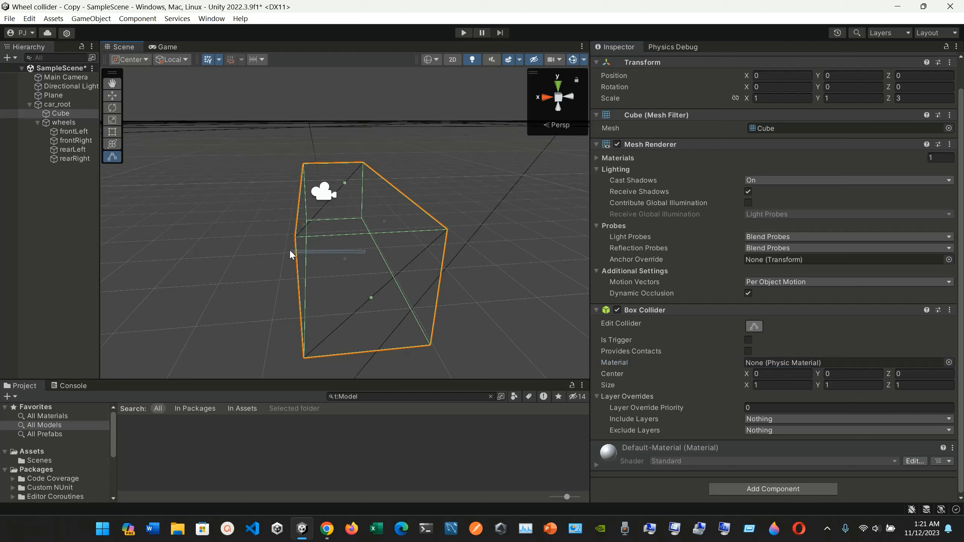
Leave Edit Collider mode and move the Cube freehand to about X 0.105, Y -0.026, Z -0.003.
{"action": "left_click", "coordinate": [754, 327]}
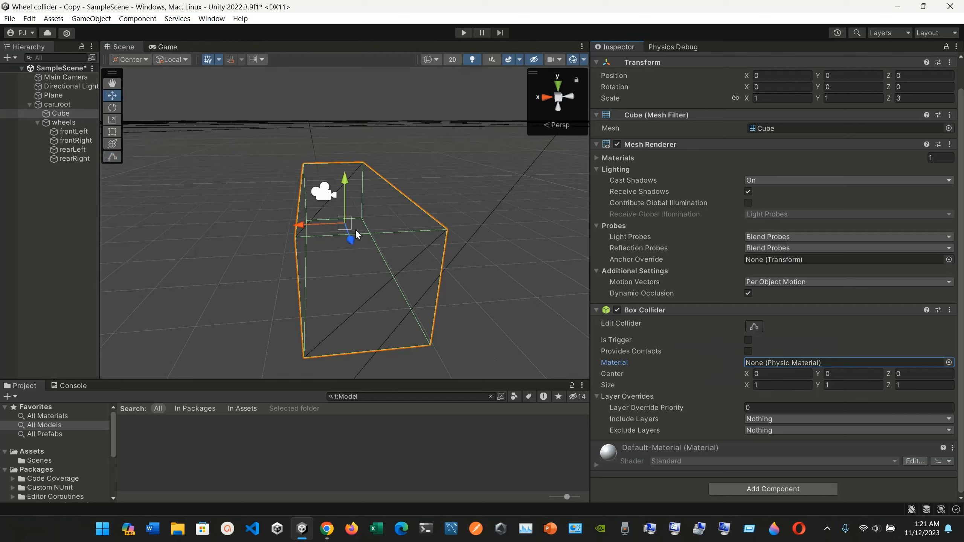
{"action": "mouse_move", "coordinate": [345, 224]}
{"action": "left_mouse_down"}
{"action": "mouse_move", "coordinate": [345, 208]}
{"action": "mouse_move", "coordinate": [345, 227]}
{"action": "mouse_move", "coordinate": [392, 216]}
{"action": "mouse_move", "coordinate": [330, 223]}
{"action": "left_mouse_up"}
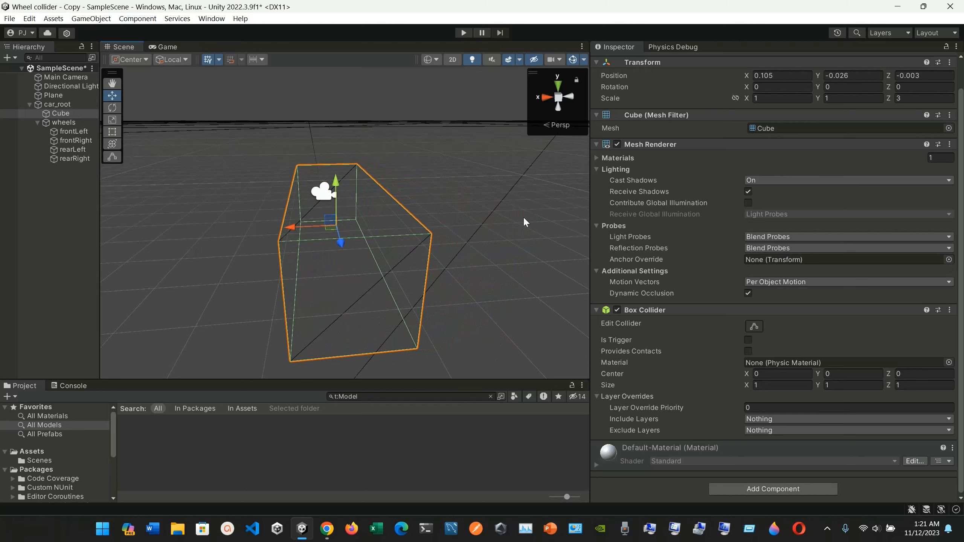
Try the uniform-scaling modifier in the Box Collider's edit mode, dismissing the Sticky Keys dialog.
{"action": "left_click", "coordinate": [755, 327]}
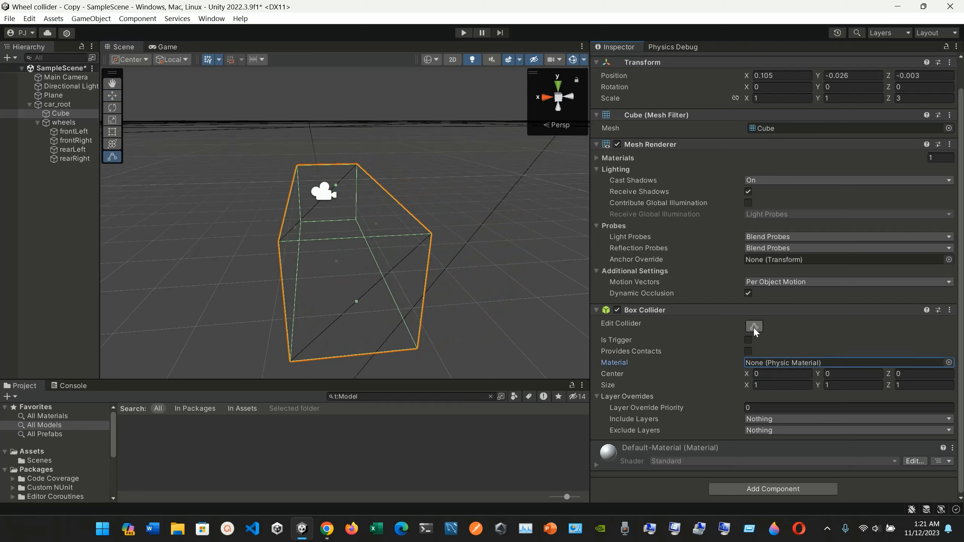
{"action": "key", "text": "shift"}
{"action": "key", "text": "shift"}
{"action": "key", "text": "shift"}
{"action": "key", "text": "shift"}
{"action": "key", "text": "shift"}
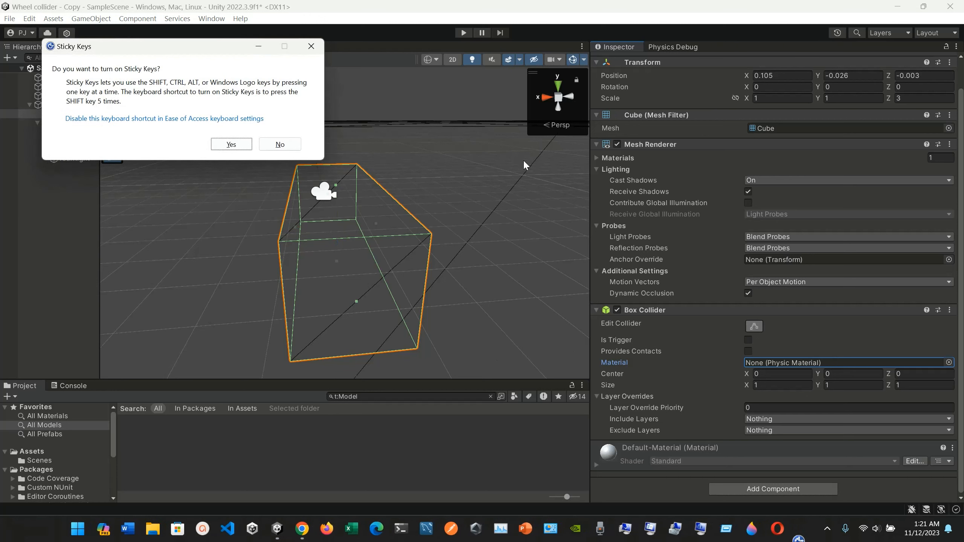
{"action": "left_click", "coordinate": [311, 46]}
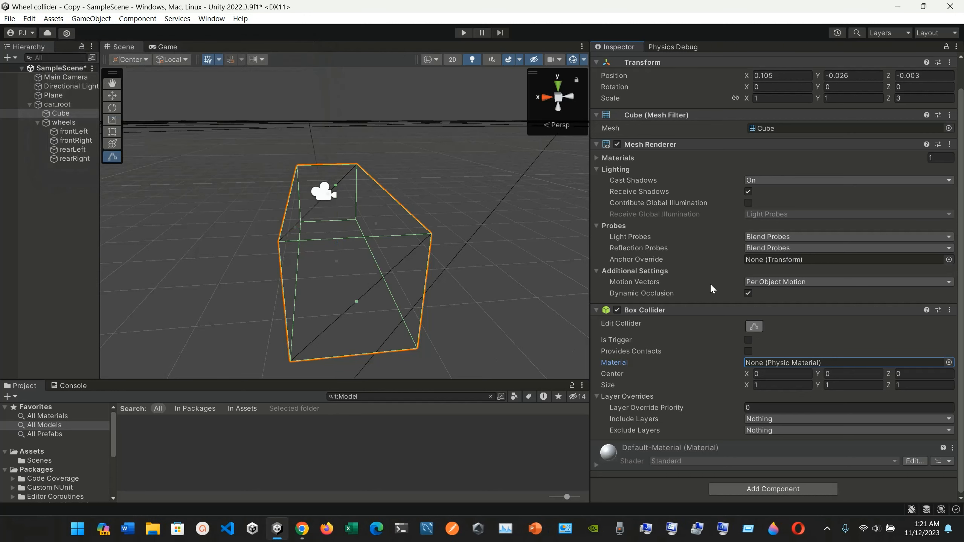
{"action": "left_click", "coordinate": [763, 329]}
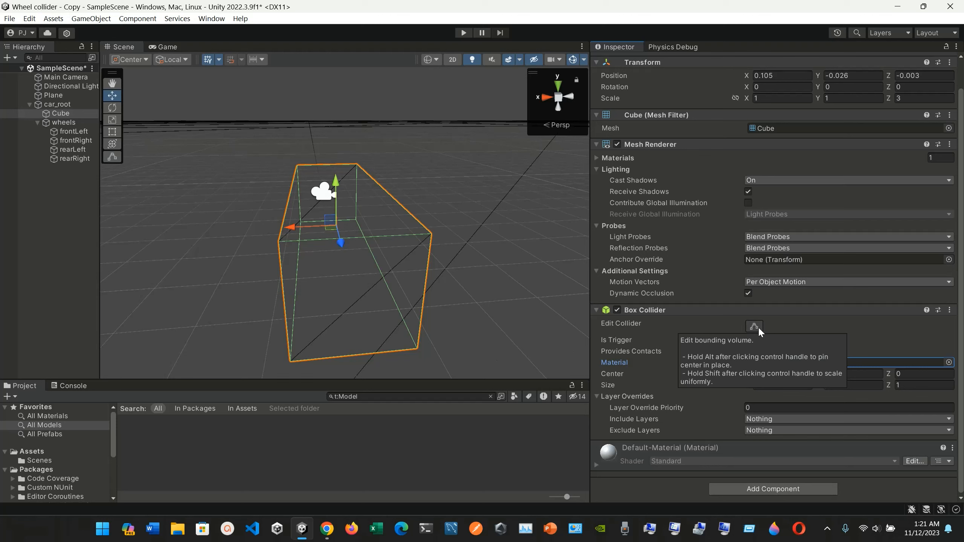
Move the Cube freehand to about X 0.053, Y -0.026, Z -0.238 and select only the Plane.
{"action": "mouse_move", "coordinate": [330, 223]}
{"action": "left_mouse_down"}
{"action": "mouse_move", "coordinate": [328, 232]}
{"action": "mouse_move", "coordinate": [387, 261]}
{"action": "mouse_move", "coordinate": [332, 224]}
{"action": "left_mouse_up"}
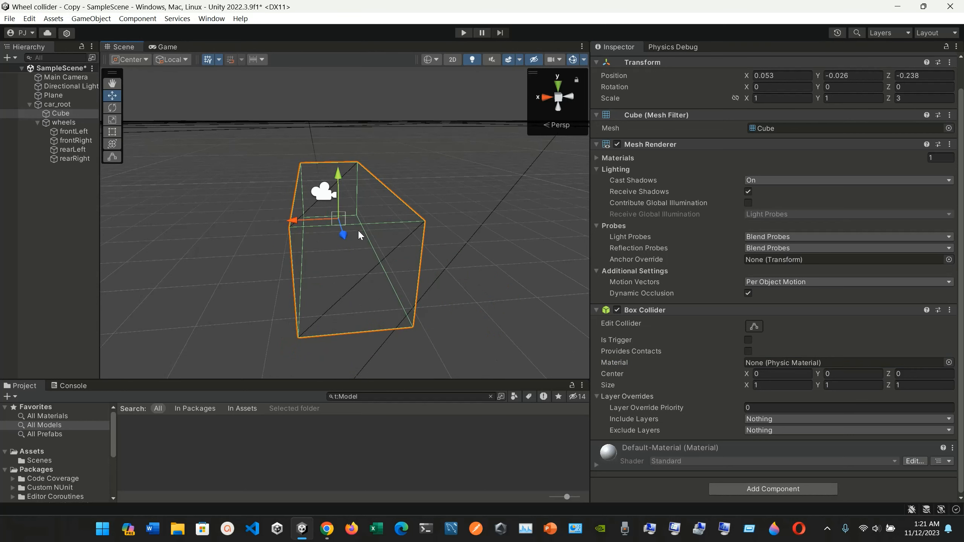
{"action": "left_click", "coordinate": [403, 237], "text": "shift"}
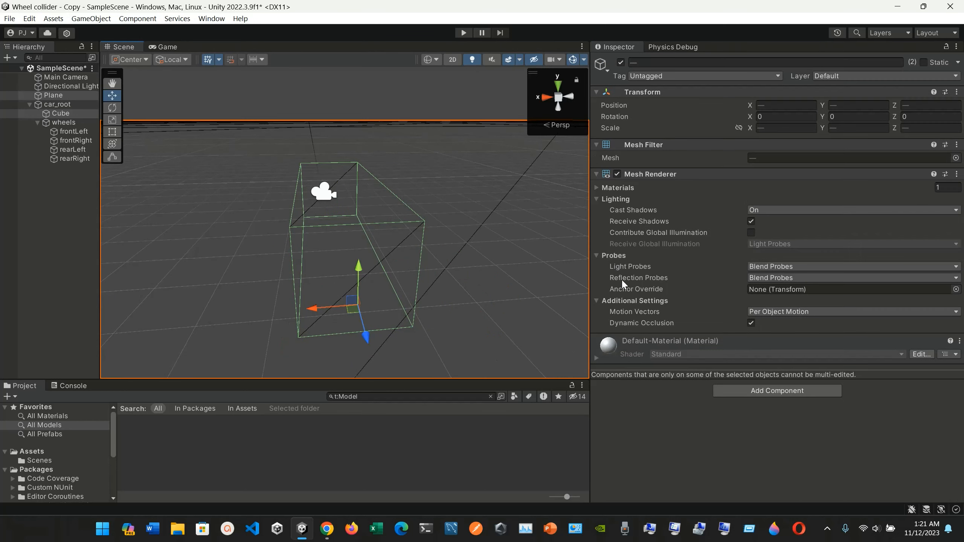
{"action": "left_click", "coordinate": [466, 258]}
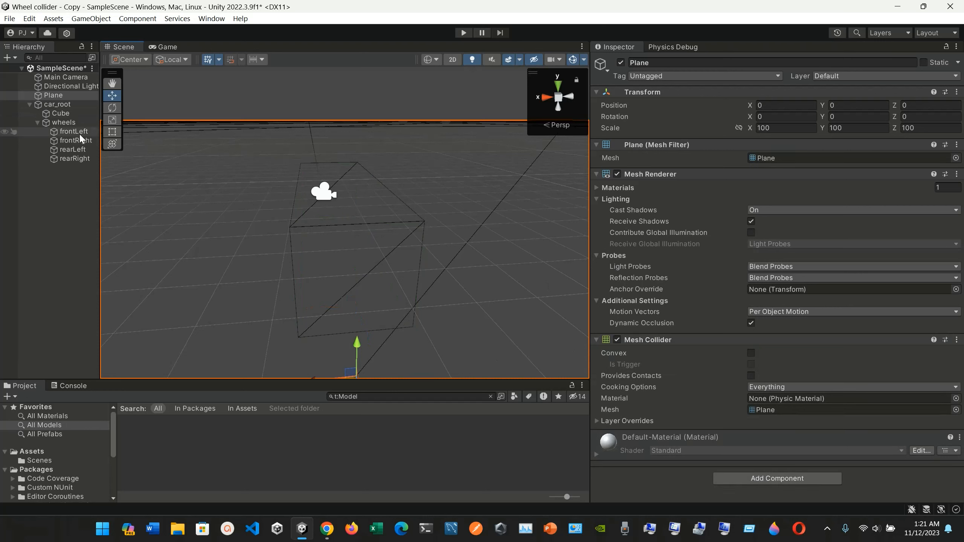
Examine the Cube's Box Collider handles in collider edit mode from different angles, and return to the Move tool with the Cube selected.
{"action": "left_click", "coordinate": [68, 115]}
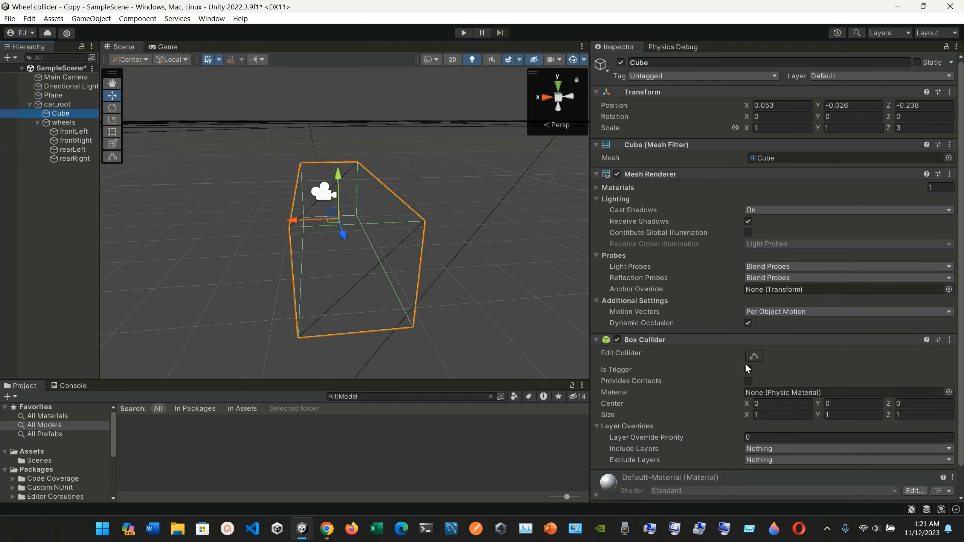
{"action": "left_click", "coordinate": [755, 358]}
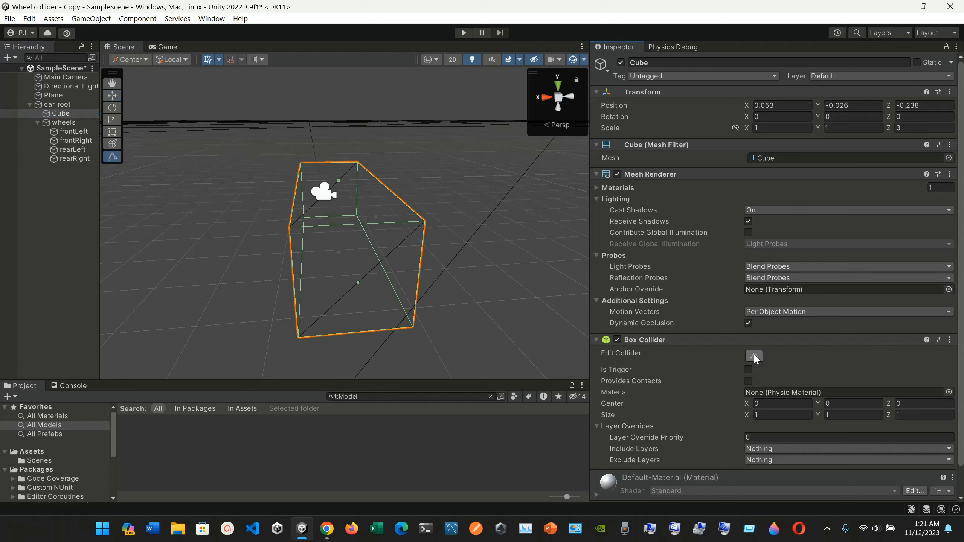
{"action": "left_click_drag", "start_coordinate": [355, 238], "coordinate": [358, 258]}
{"action": "left_click", "coordinate": [753, 358]}
{"action": "left_click", "coordinate": [752, 357]}
{"action": "left_click_drag", "start_coordinate": [449, 263], "coordinate": [351, 199], "text": "alt"}
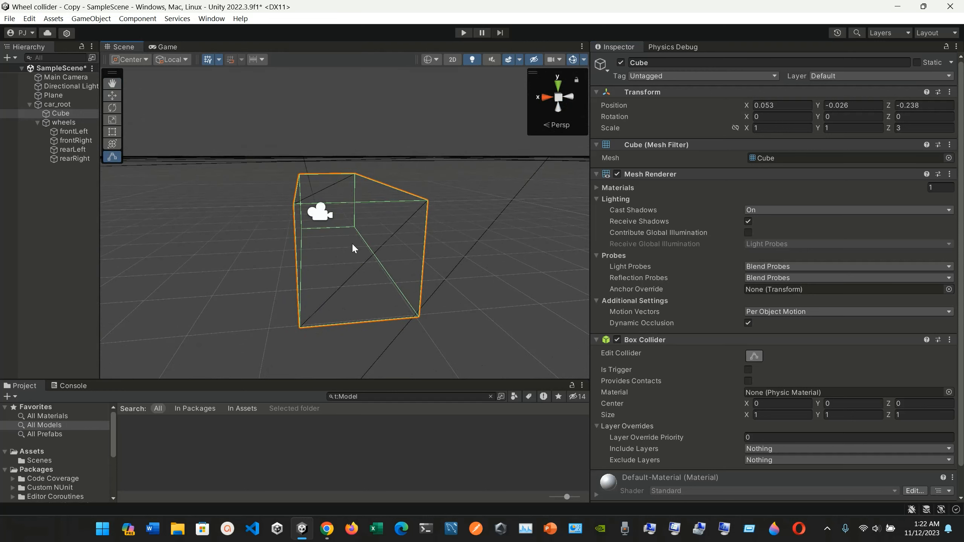
{"action": "left_click_drag", "start_coordinate": [353, 244], "coordinate": [340, 298], "text": "alt"}
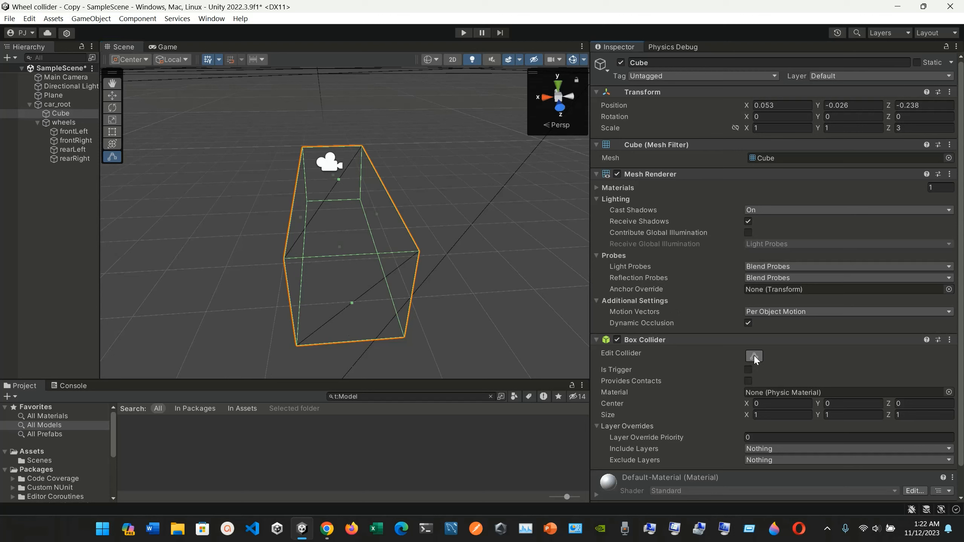
{"action": "key", "text": "w"}
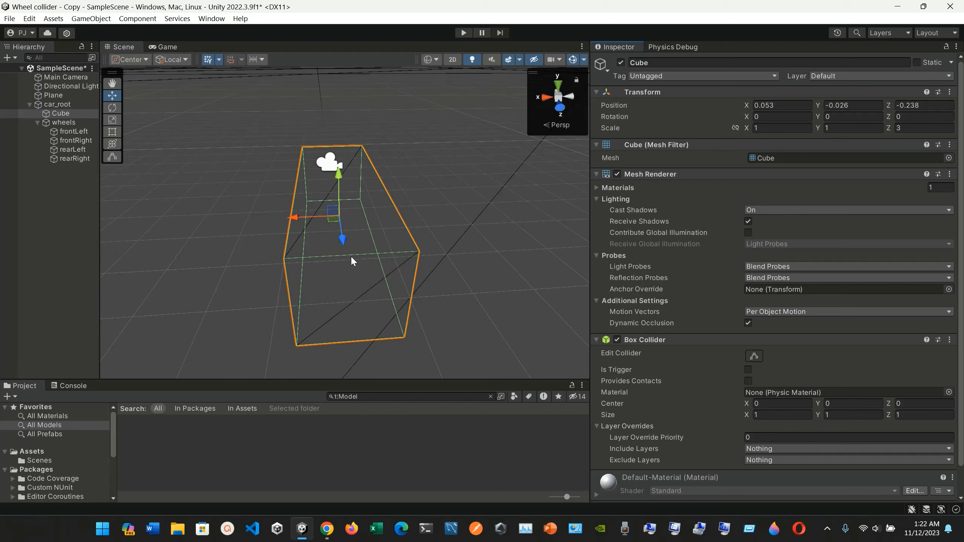
{"action": "left_click", "coordinate": [443, 232]}
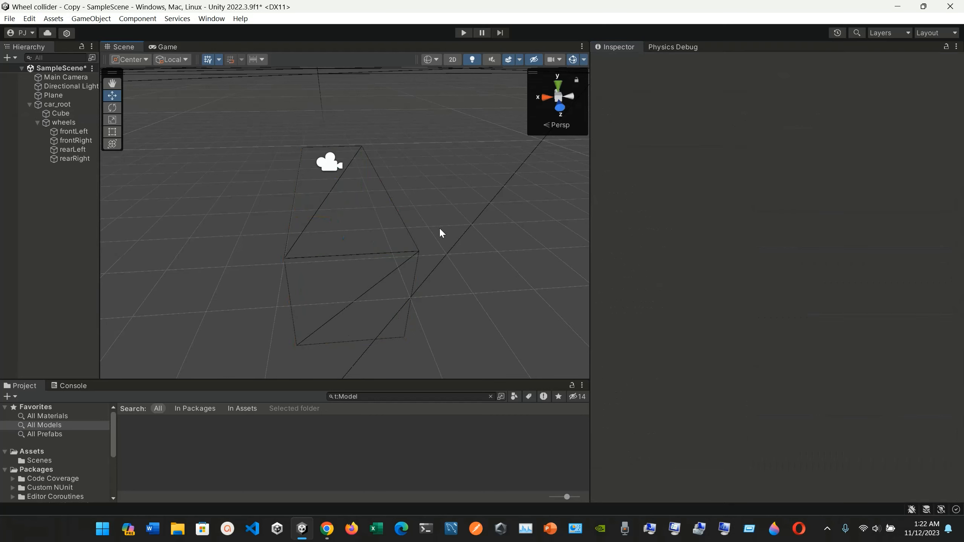
{"action": "left_click", "coordinate": [346, 250]}
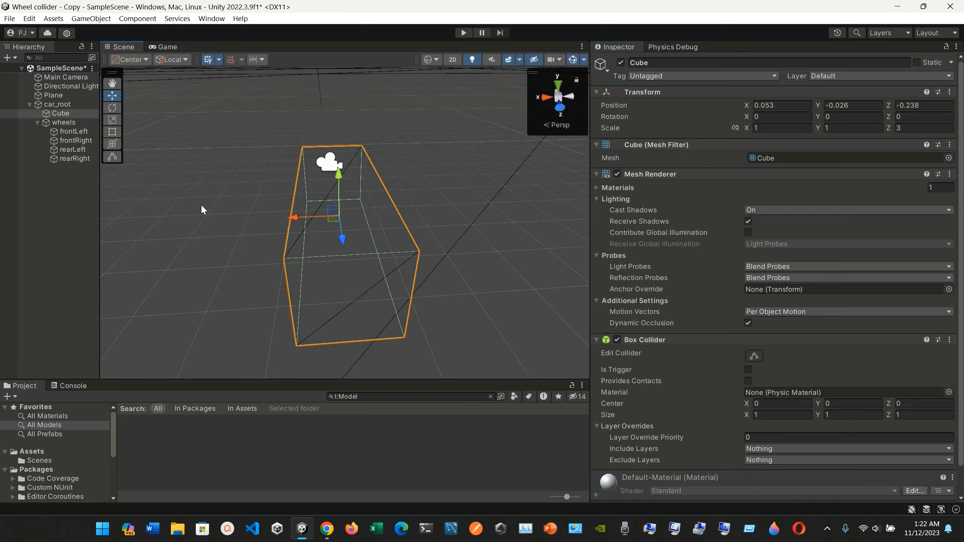
Switch to Chrome, read the Box Collider editing details in the Unity manual, and continue to the Capsule Collider component reference.
{"action": "left_click", "coordinate": [328, 534]}
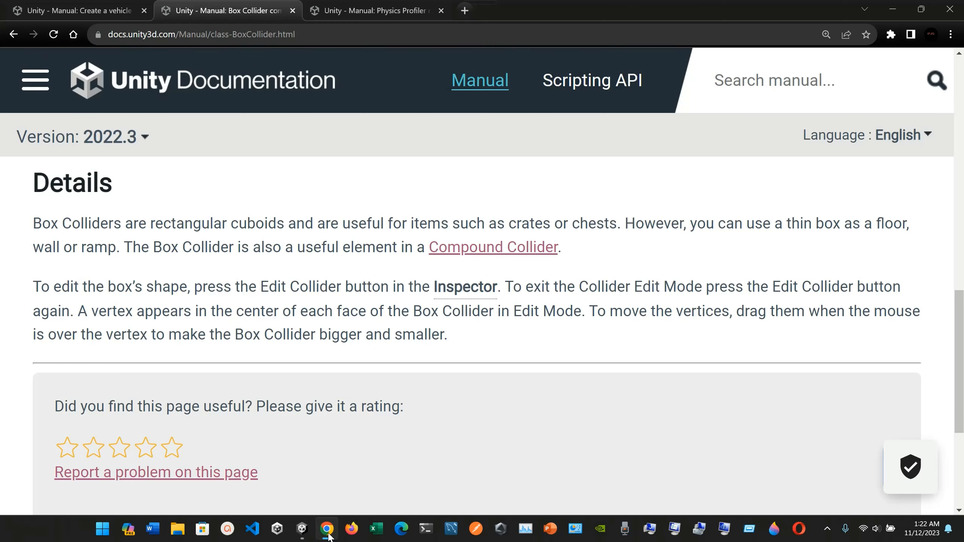
{"action": "scroll", "coordinate": [395, 369], "scroll_direction": "down", "scroll_amount": 1}
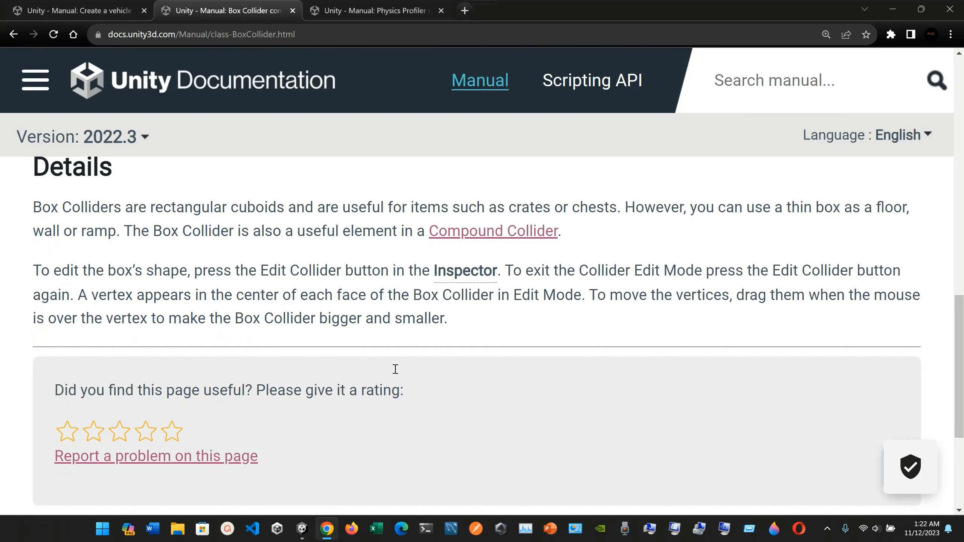
{"action": "scroll", "coordinate": [237, 317], "scroll_direction": "down", "scroll_amount": 1}
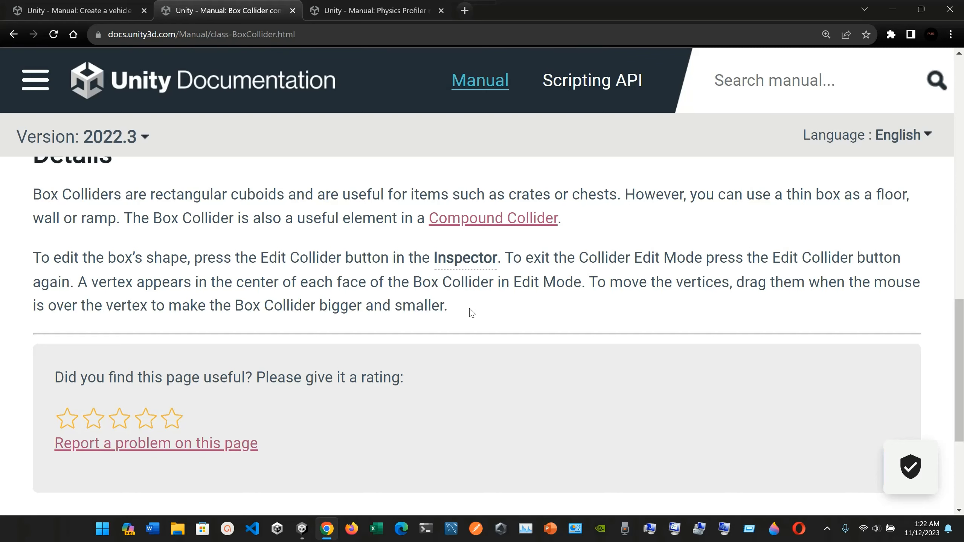
{"action": "scroll", "coordinate": [472, 313], "scroll_direction": "down", "scroll_amount": 1}
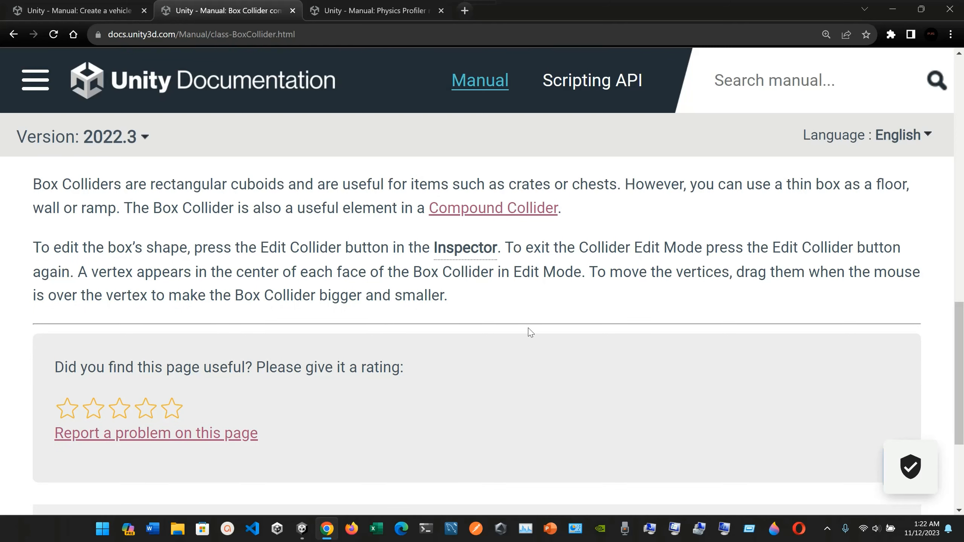
{"action": "scroll", "coordinate": [527, 332], "scroll_direction": "down", "scroll_amount": 4}
{"action": "left_click", "coordinate": [893, 385]}
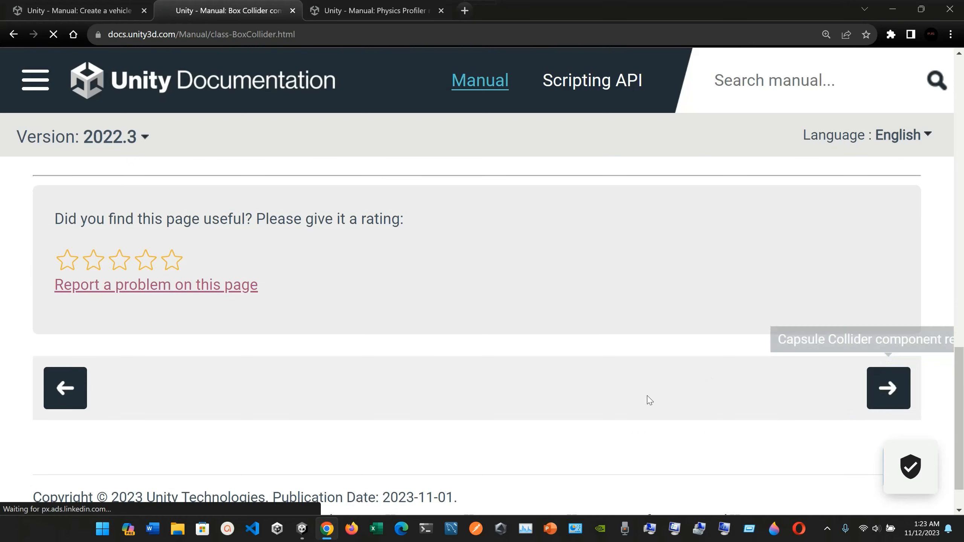
{"action": "scroll", "coordinate": [650, 400], "scroll_direction": "down", "scroll_amount": 4}
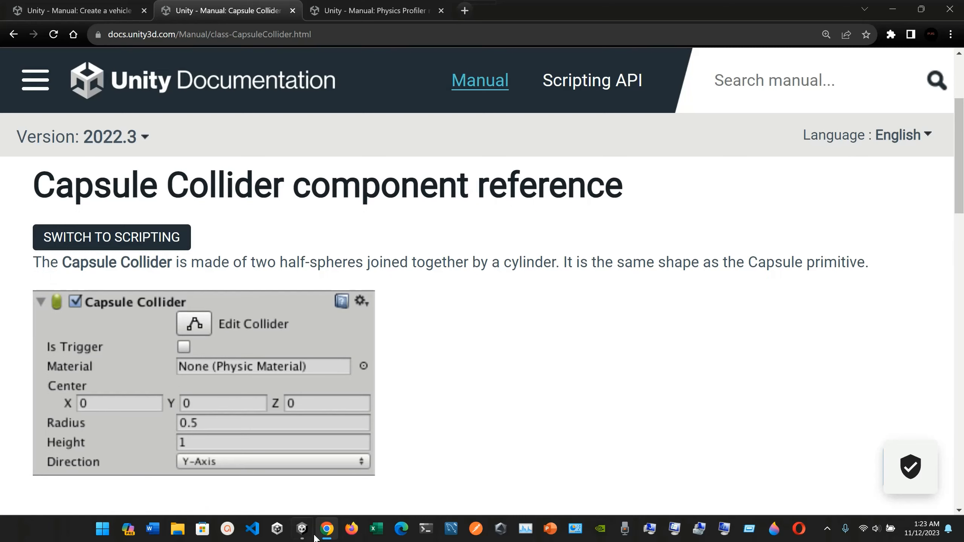
Switch back to Unity and add a 3D Capsule object at the root of SampleScene, keeping its default name.
{"action": "left_click", "coordinate": [303, 528]}
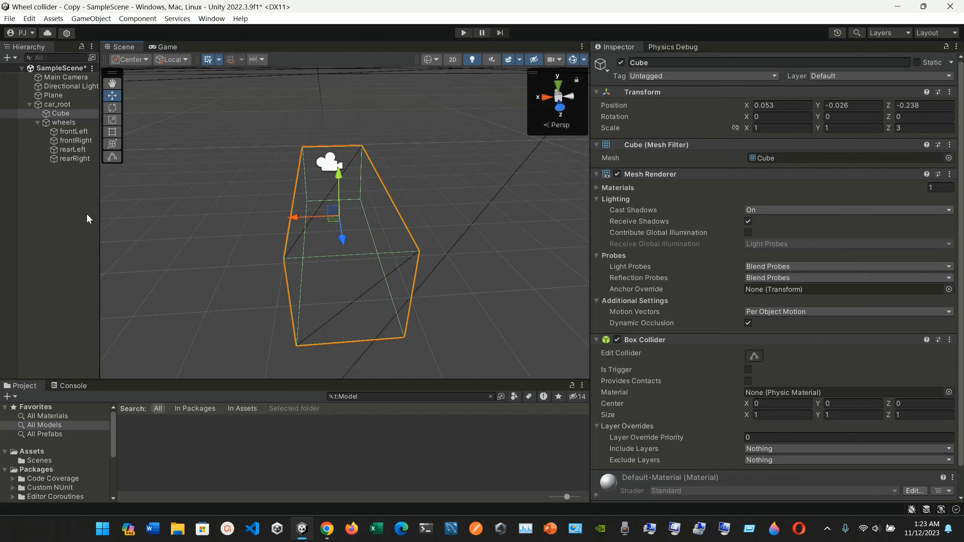
{"action": "left_click", "coordinate": [58, 175]}
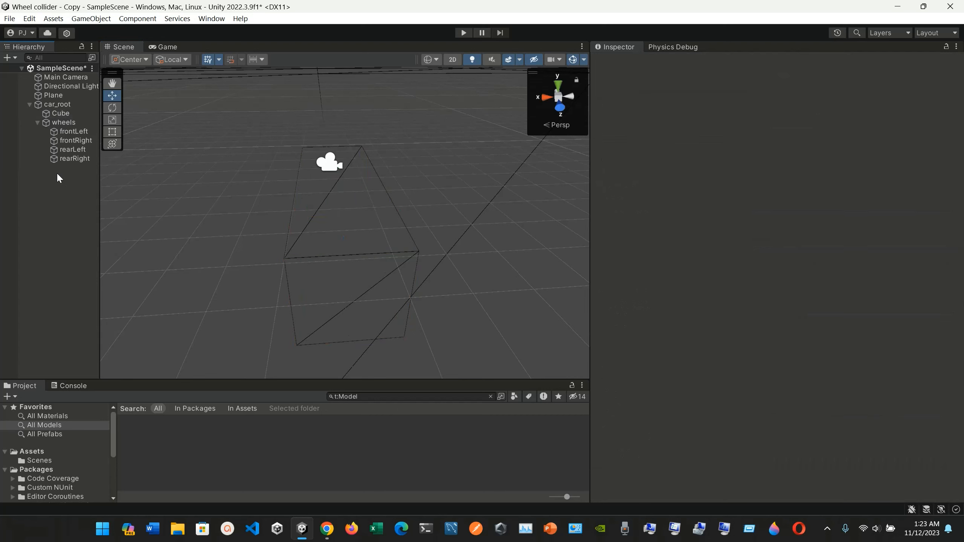
{"action": "right_click", "coordinate": [58, 176]}
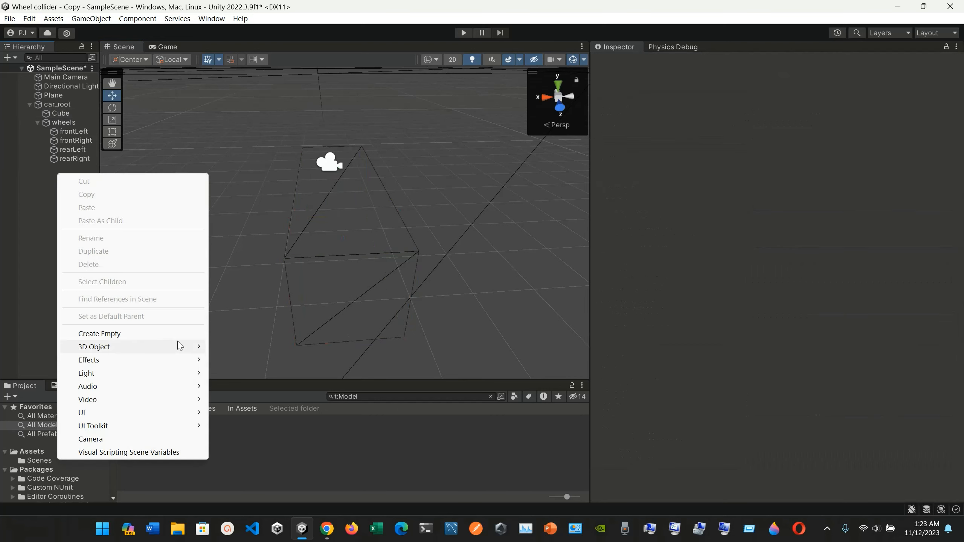
{"action": "mouse_move", "coordinate": [182, 347]}
{"action": "left_click", "coordinate": [263, 374]}
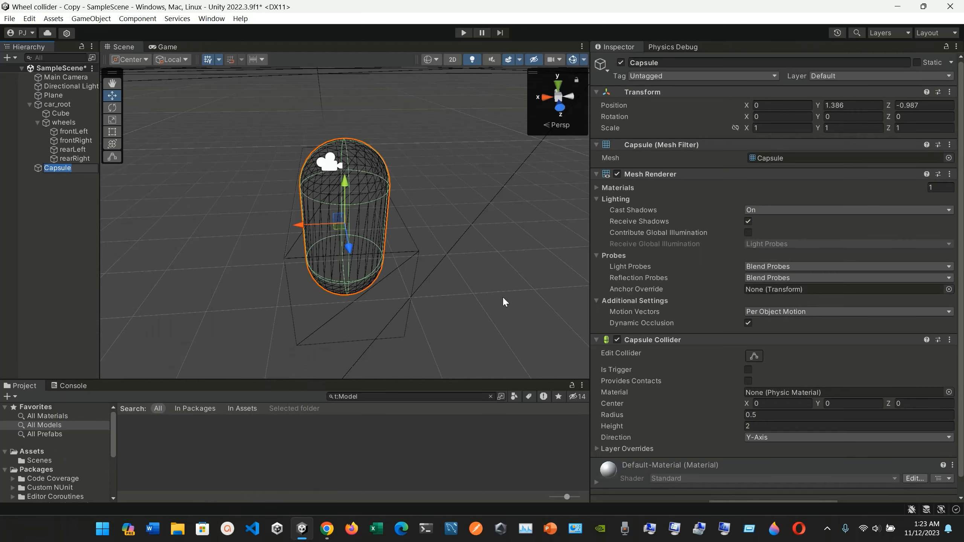
{"action": "scroll", "coordinate": [653, 350], "scroll_direction": "down", "scroll_amount": 1}
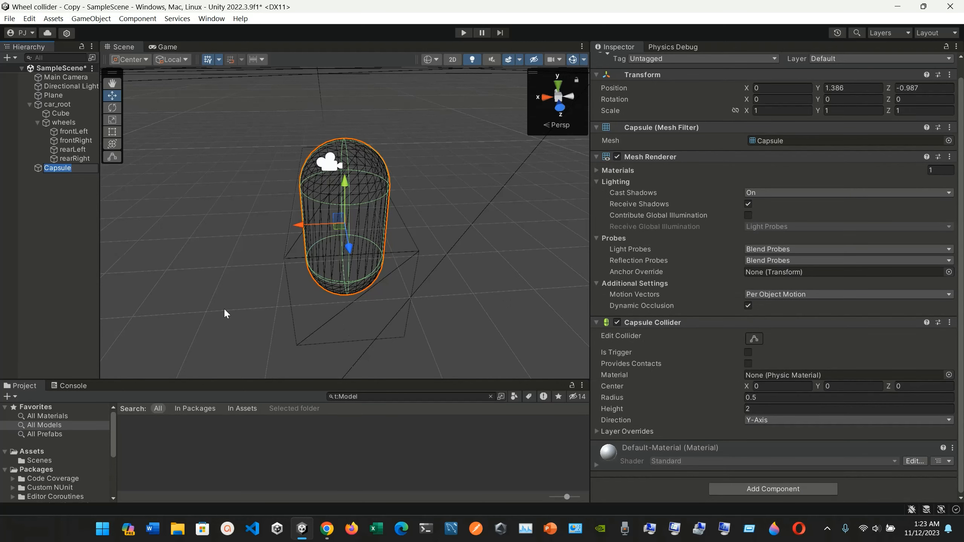
{"action": "left_click", "coordinate": [91, 263]}
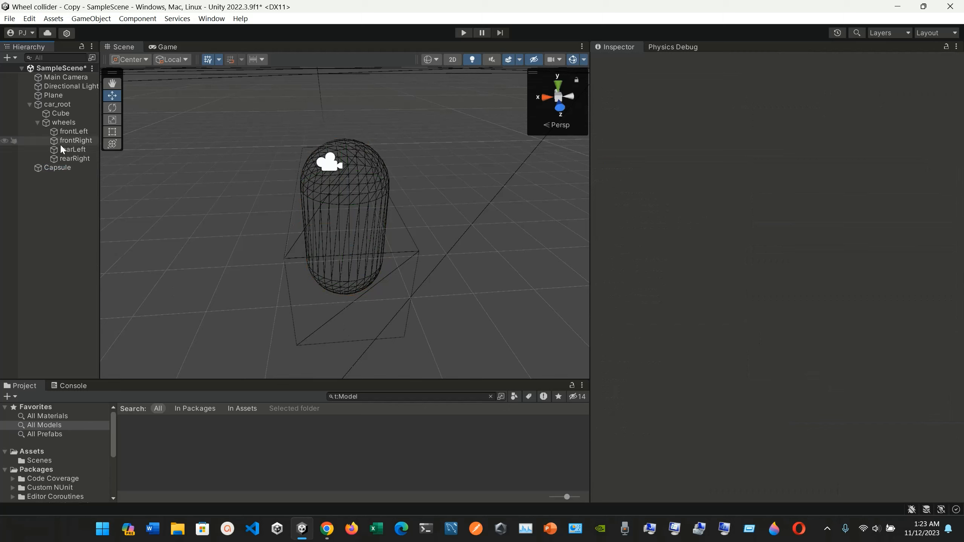
Make the Capsule a child of car_root and collapse the wheels group in the hierarchy.
{"action": "mouse_move", "coordinate": [48, 169]}
{"action": "left_mouse_down"}
{"action": "mouse_move", "coordinate": [59, 102]}
{"action": "mouse_move", "coordinate": [60, 168]}
{"action": "left_mouse_up"}
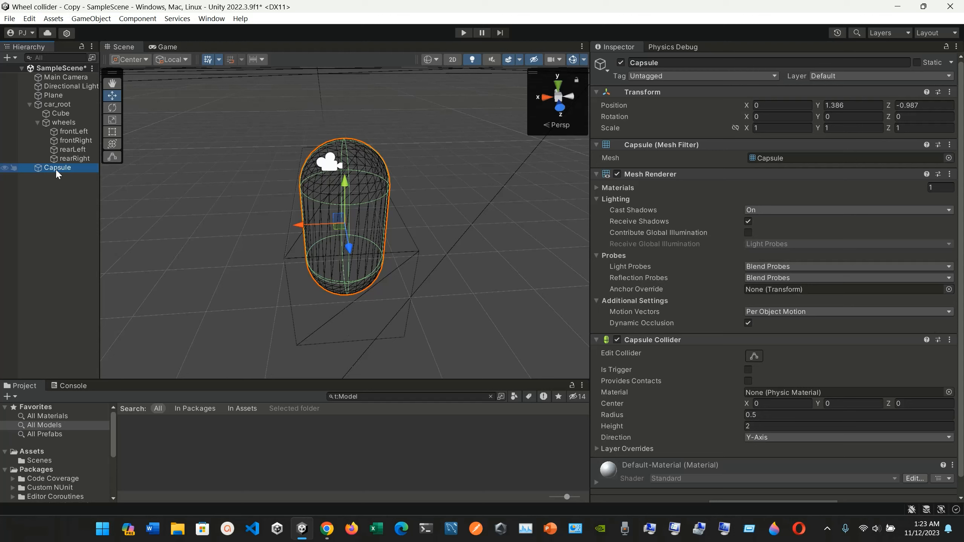
{"action": "left_click_drag", "start_coordinate": [56, 169], "coordinate": [59, 105]}
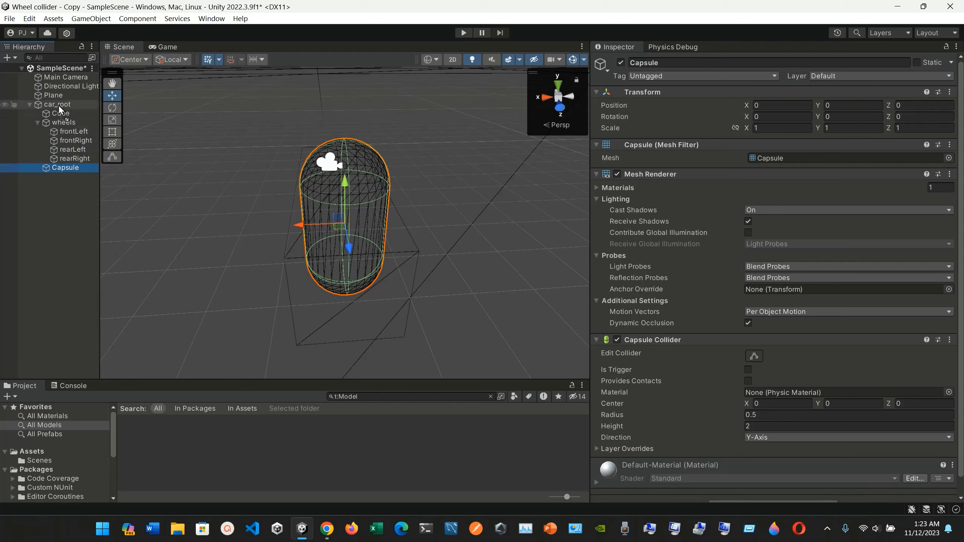
{"action": "left_click", "coordinate": [37, 123]}
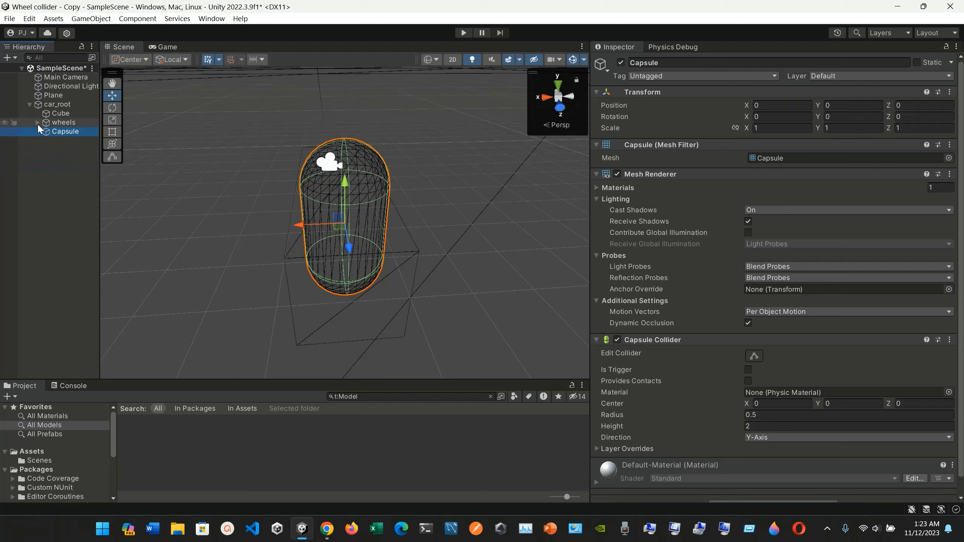
{"action": "left_click", "coordinate": [64, 132]}
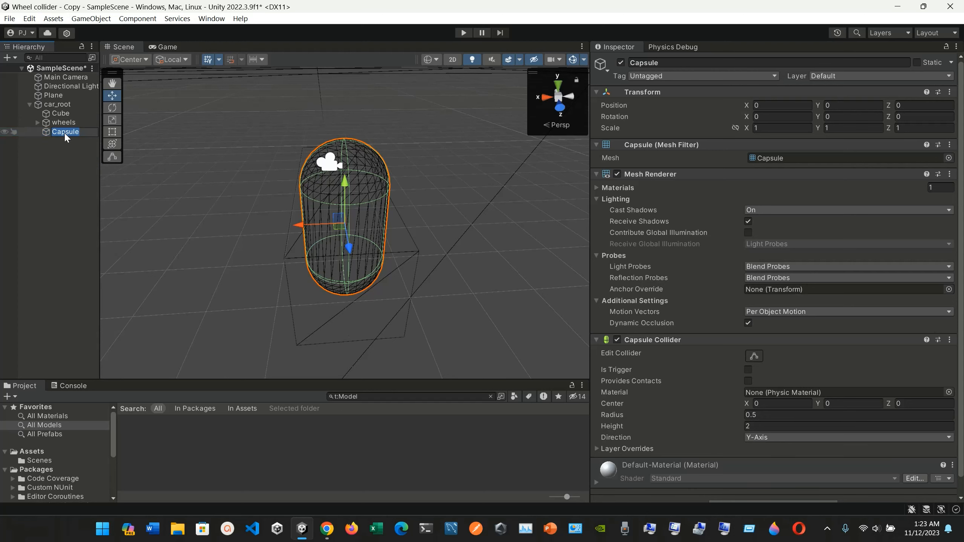
{"action": "left_click", "coordinate": [78, 163]}
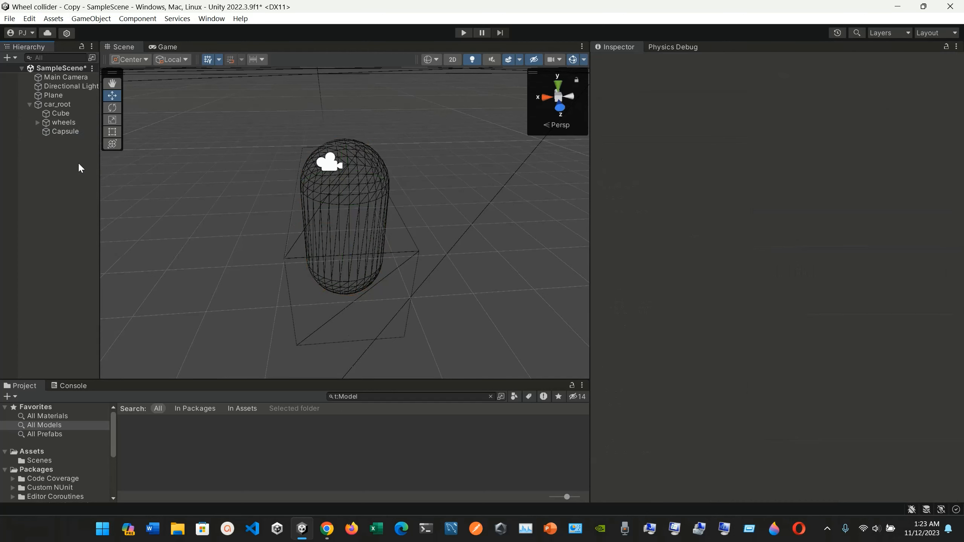
Shrink the Capsule's collider with its edit handles to radius about 0.45, height about 1.8 and center Z about 0.05.
{"action": "left_click", "coordinate": [78, 131]}
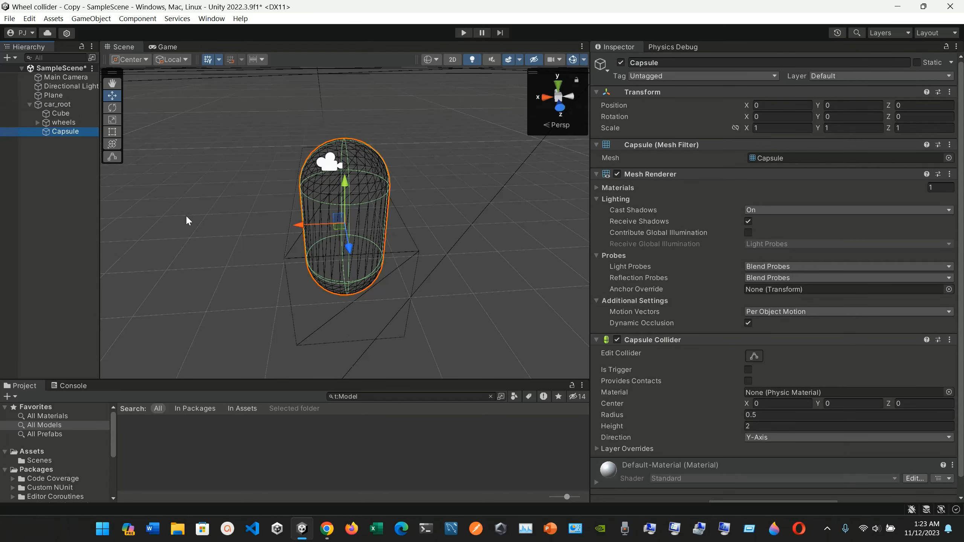
{"action": "scroll", "coordinate": [686, 366], "scroll_direction": "down", "scroll_amount": 1}
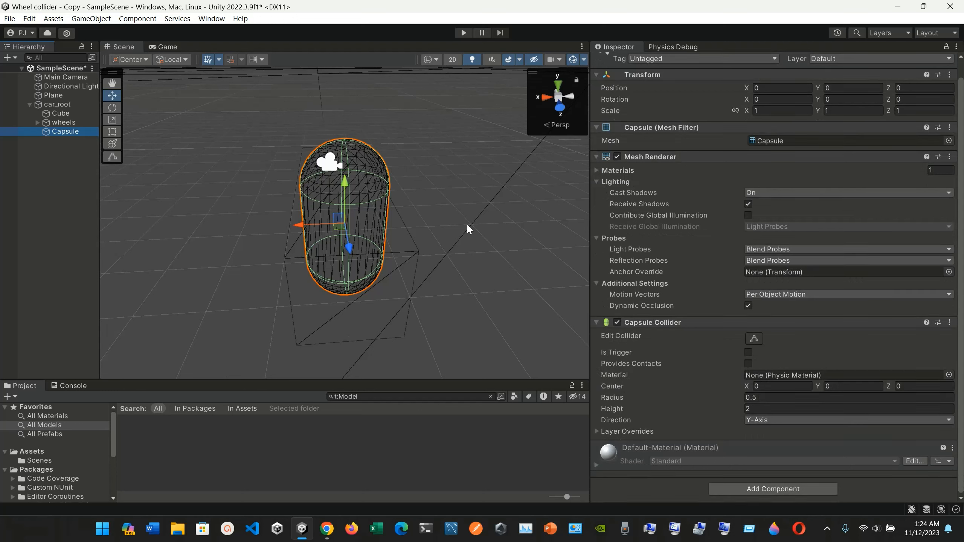
{"action": "left_click", "coordinate": [754, 340]}
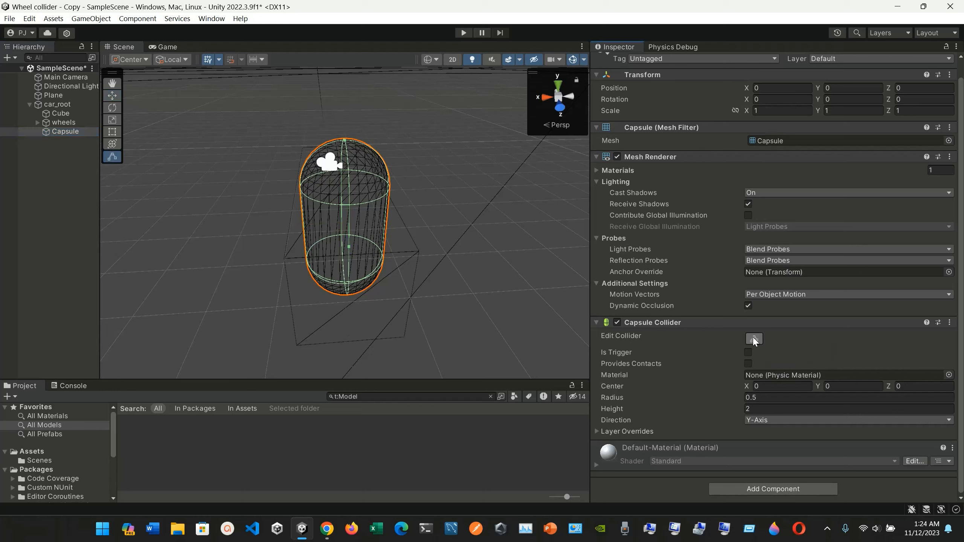
{"action": "left_click", "coordinate": [754, 339]}
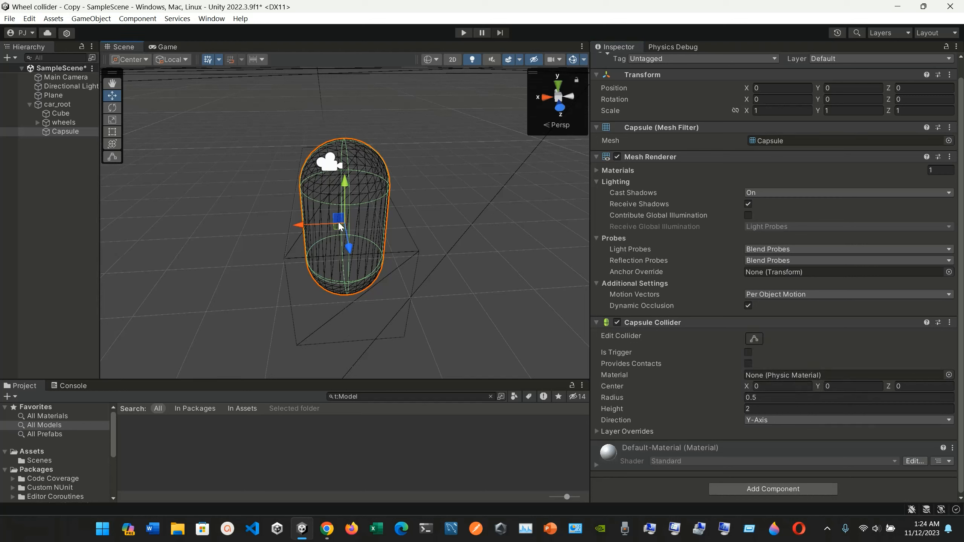
{"action": "left_click", "coordinate": [755, 339]}
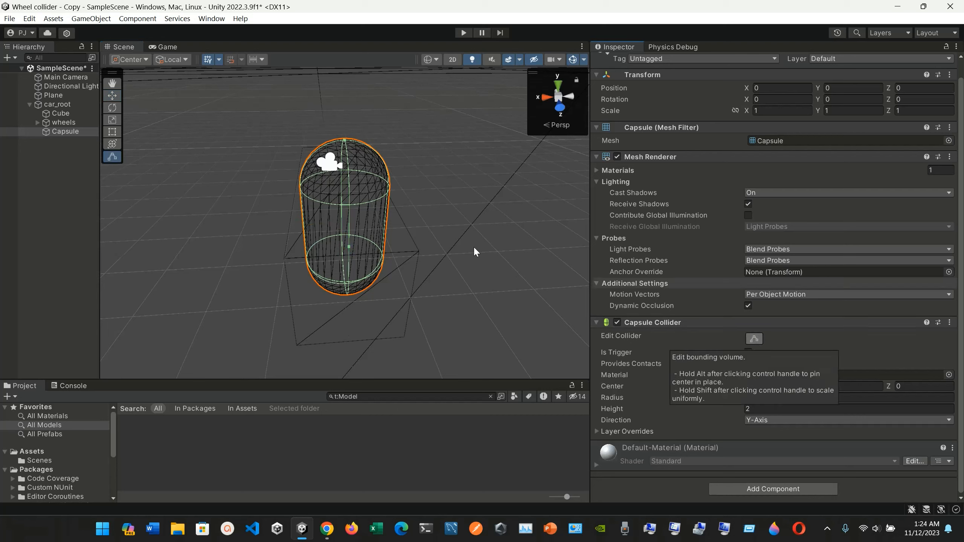
{"action": "left_click", "coordinate": [346, 205]}
{"action": "left_click_drag", "start_coordinate": [345, 204], "coordinate": [274, 219]}
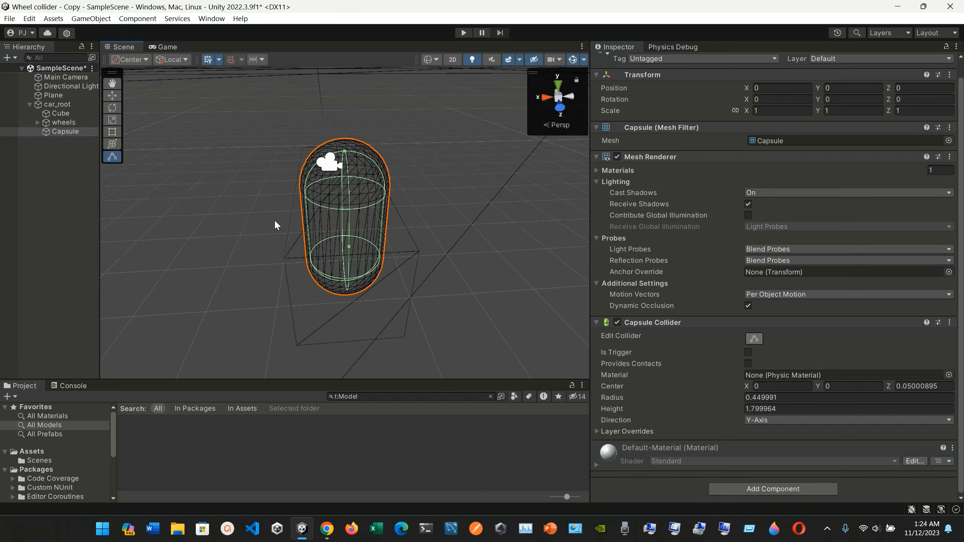
{"action": "left_click", "coordinate": [341, 237]}
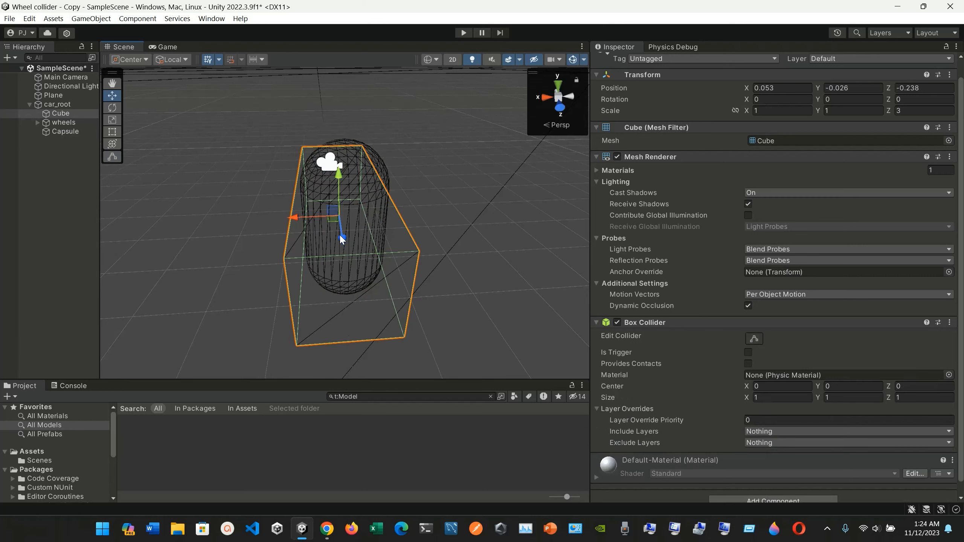
Reselect the Capsule and reduce its collider radius to about 0.442 with the edit handles, then leave collider editing.
{"action": "left_click", "coordinate": [370, 196]}
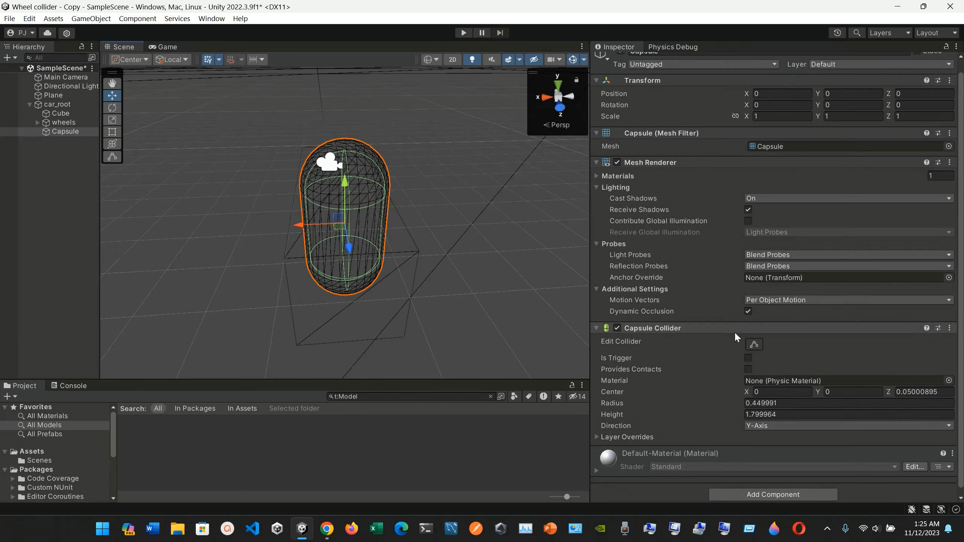
{"action": "left_click", "coordinate": [755, 343]}
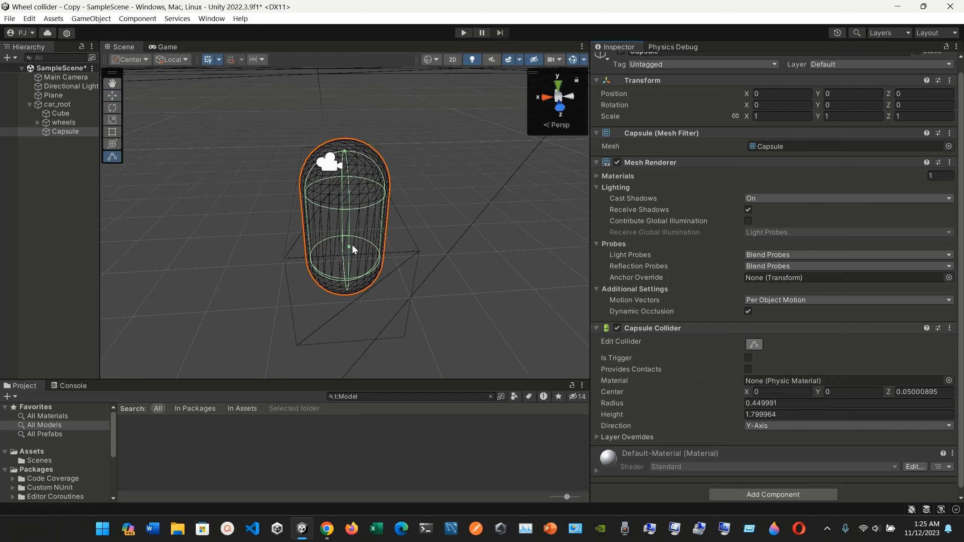
{"action": "left_click_drag", "start_coordinate": [351, 245], "coordinate": [456, 229]}
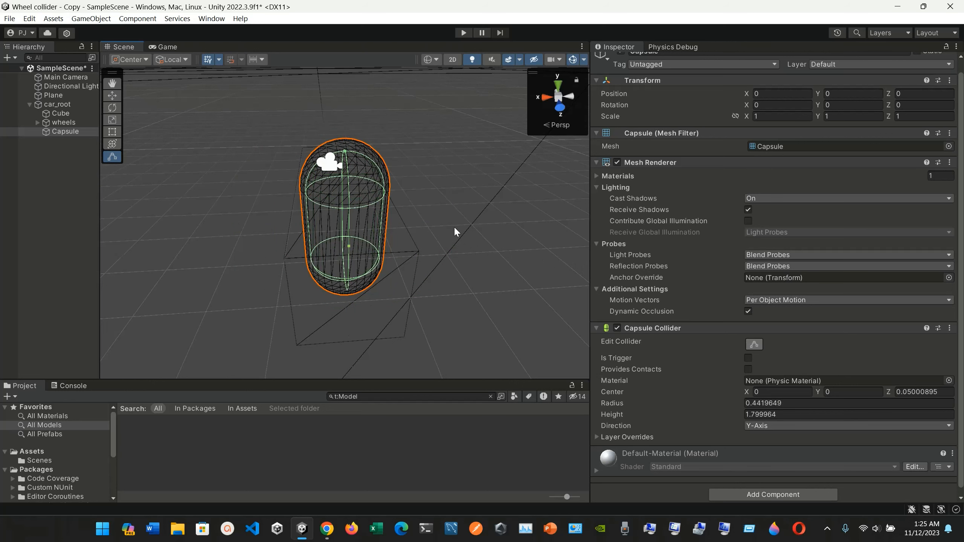
{"action": "left_click", "coordinate": [347, 237]}
{"action": "left_click", "coordinate": [406, 219]}
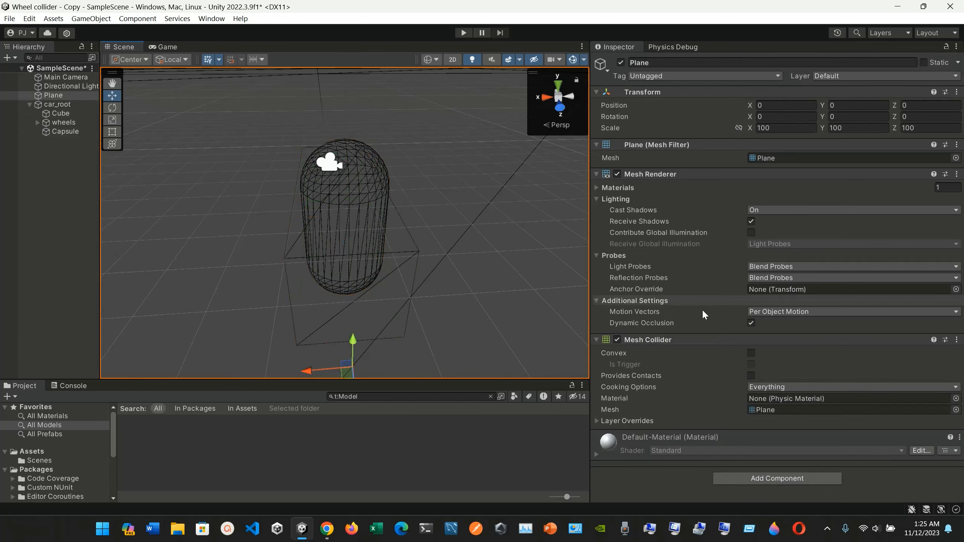
{"action": "left_click", "coordinate": [378, 192]}
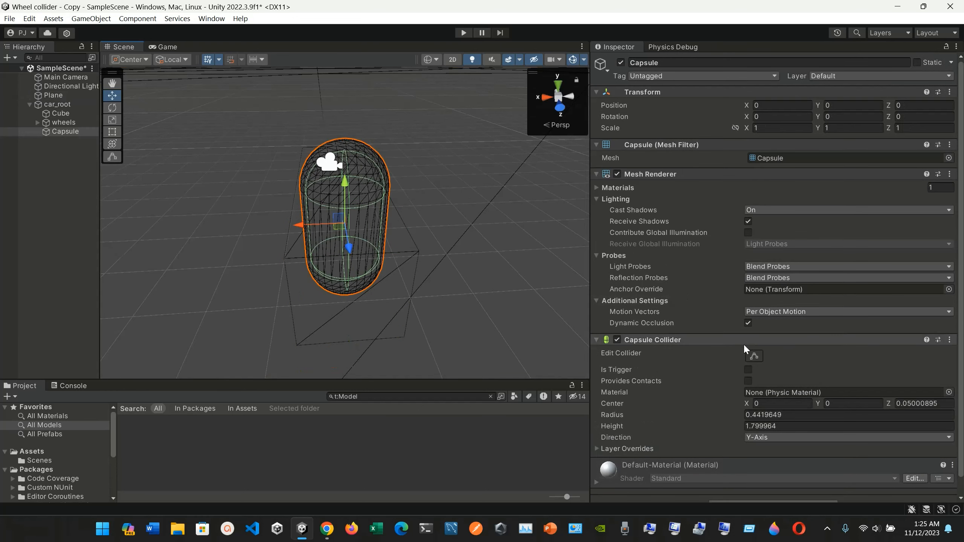
{"action": "left_click", "coordinate": [755, 356]}
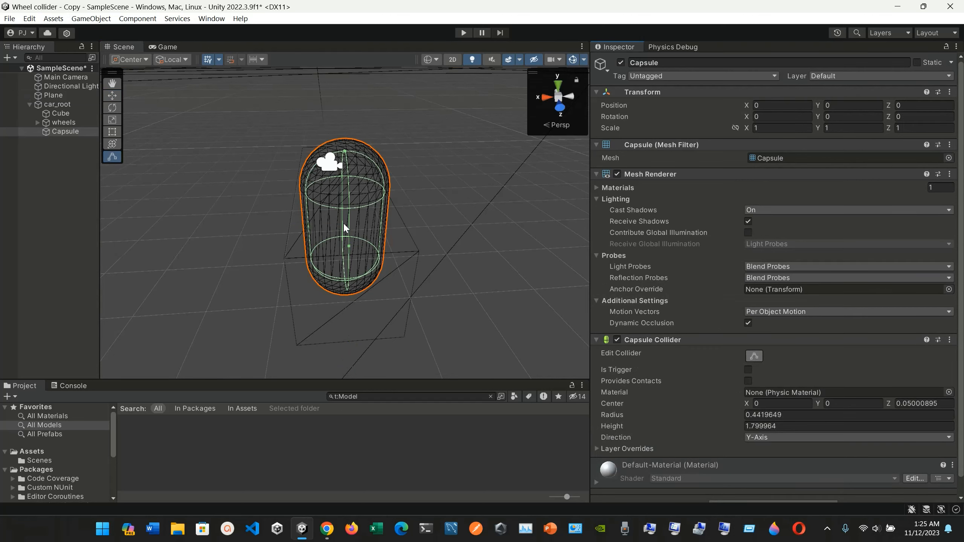
{"action": "left_click", "coordinate": [345, 225]}
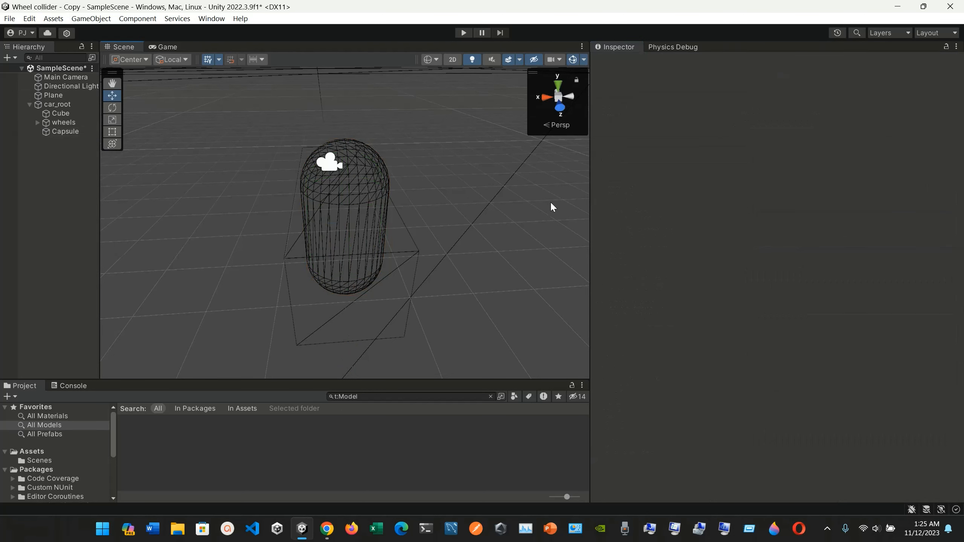
Scale the Cube's Box Collider uniformly with its edit handles to size about 0.683 per axis and center Y about -0.159.
{"action": "left_click", "coordinate": [377, 202]}
{"action": "left_click", "coordinate": [755, 356]}
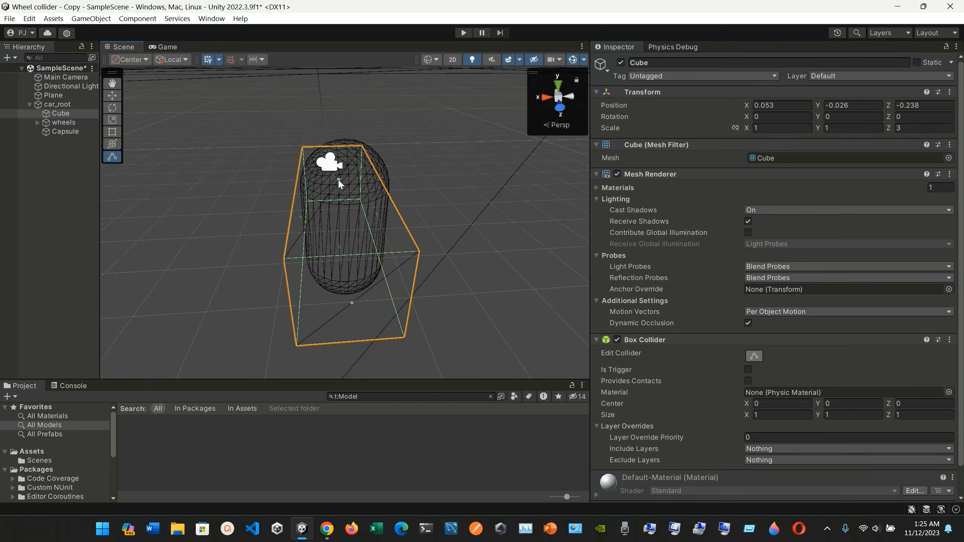
{"action": "left_click_drag", "start_coordinate": [338, 178], "coordinate": [265, 203], "text": "shift"}
Reselect the Capsule and vary its collider radius with the edit handles, down to 0 and back up to about 0.3.
{"action": "left_click", "coordinate": [361, 166]}
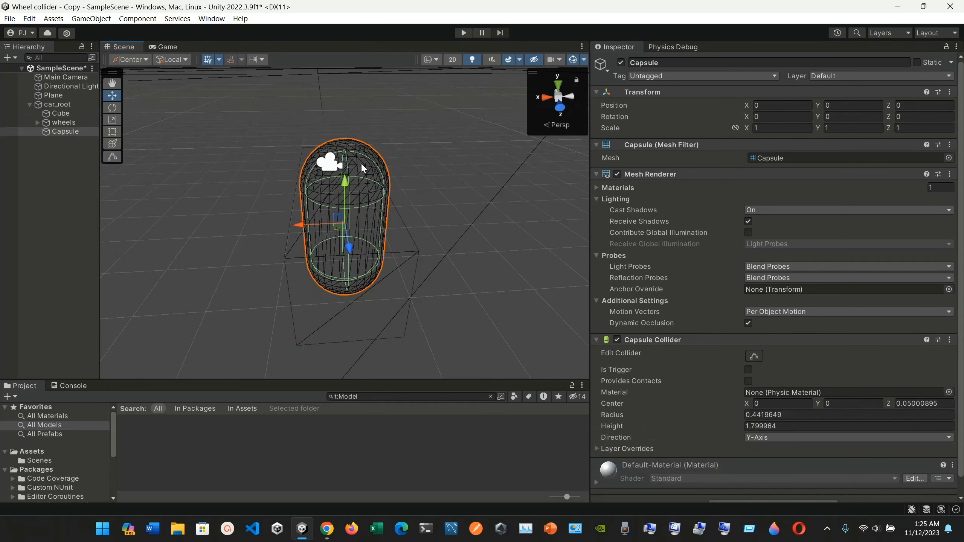
{"action": "left_click", "coordinate": [82, 132]}
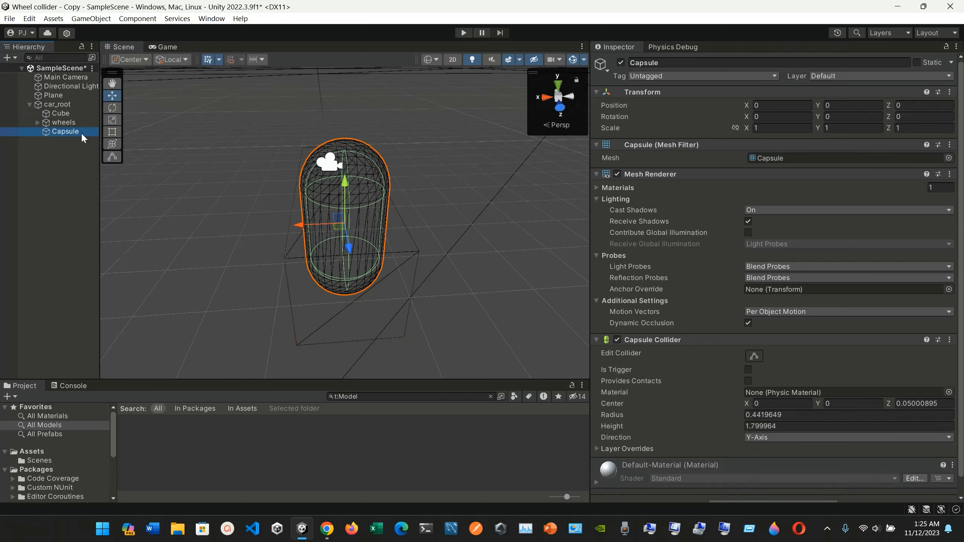
{"action": "left_click", "coordinate": [754, 356]}
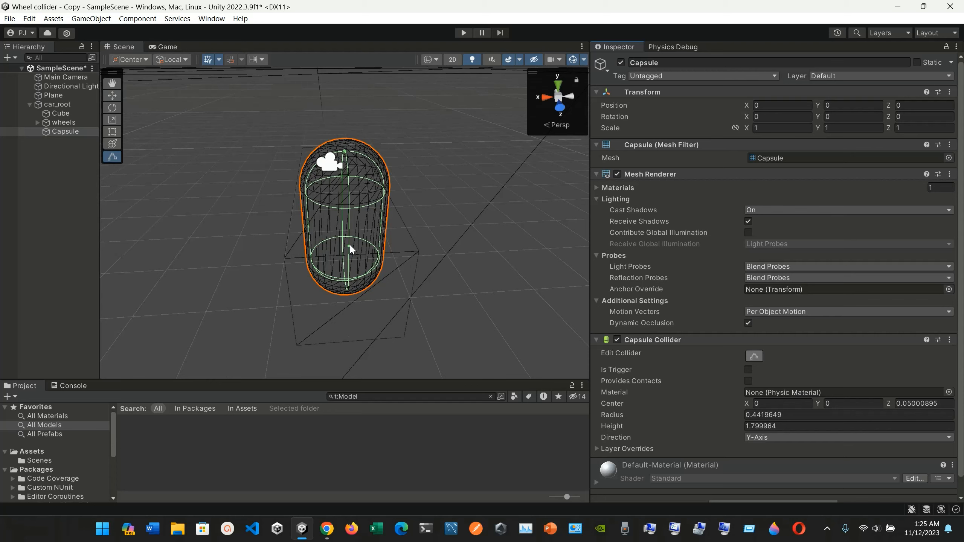
{"action": "left_click_drag", "start_coordinate": [350, 245], "coordinate": [264, 236]}
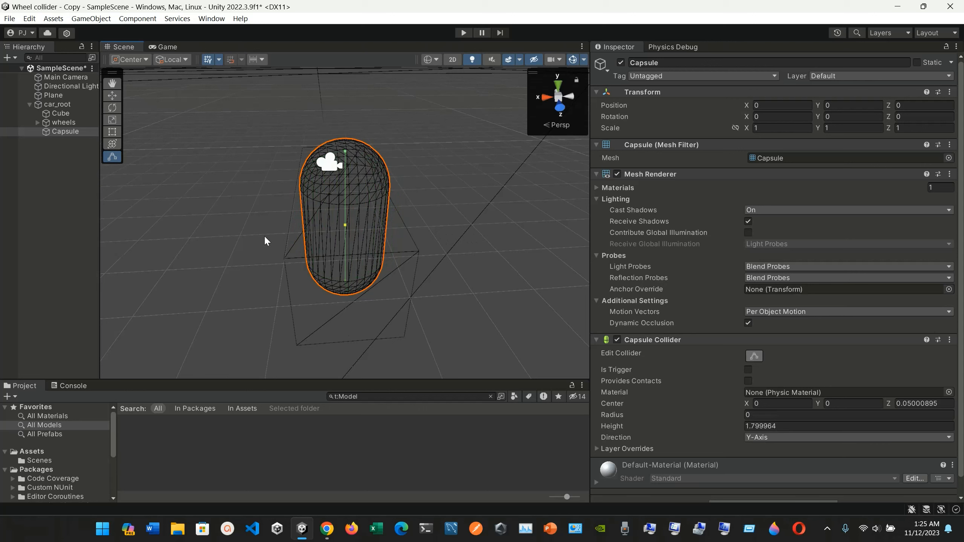
{"action": "left_click_drag", "start_coordinate": [393, 216], "coordinate": [241, 216]}
{"action": "left_click_drag", "start_coordinate": [324, 205], "coordinate": [404, 211]}
{"action": "left_click_drag", "start_coordinate": [322, 213], "coordinate": [505, 213]}
Enlarge the Capsule's collider radius with the edit handle to about 0.45 and then about 0.822, then leave collider editing.
{"action": "left_click_drag", "start_coordinate": [351, 224], "coordinate": [440, 216], "text": "alt"}
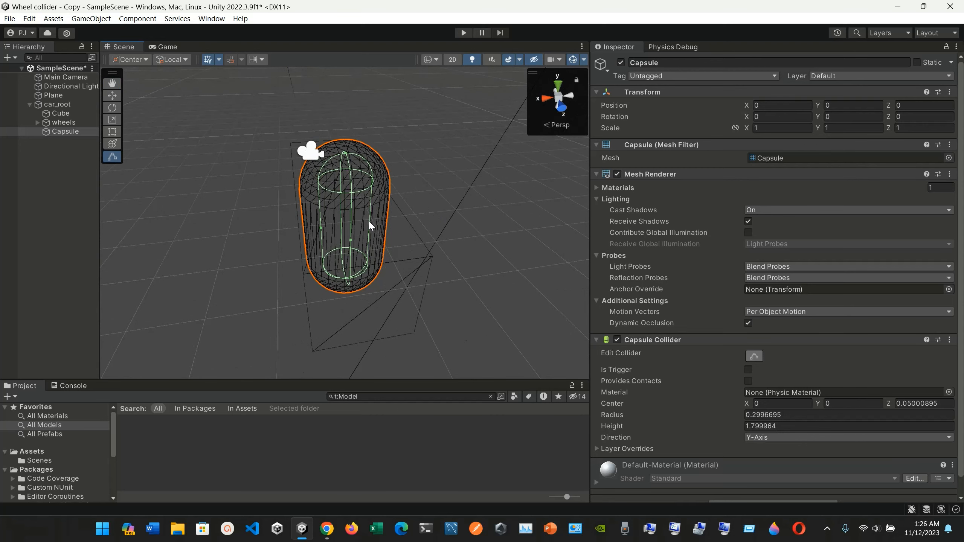
{"action": "left_click_drag", "start_coordinate": [369, 220], "coordinate": [354, 196], "text": "alt"}
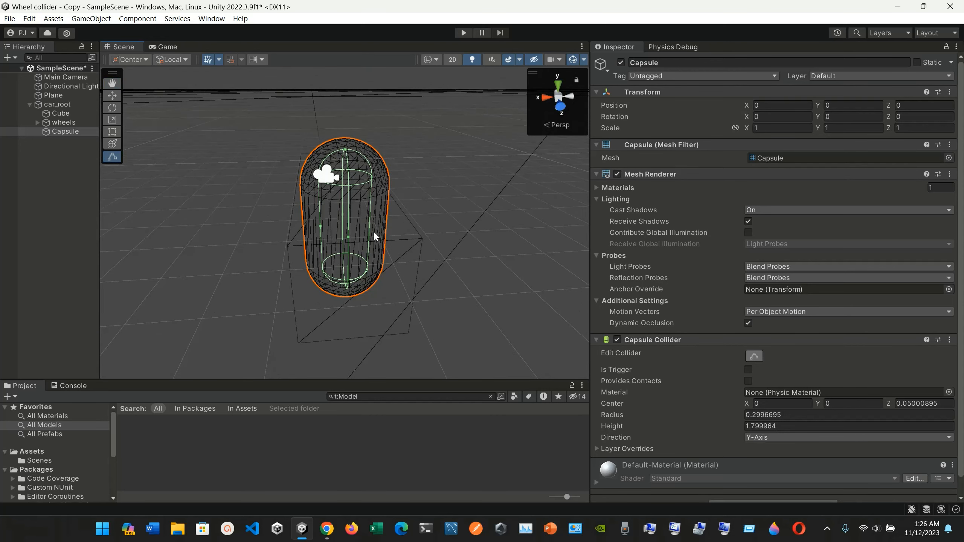
{"action": "left_click_drag", "start_coordinate": [349, 239], "coordinate": [425, 224]}
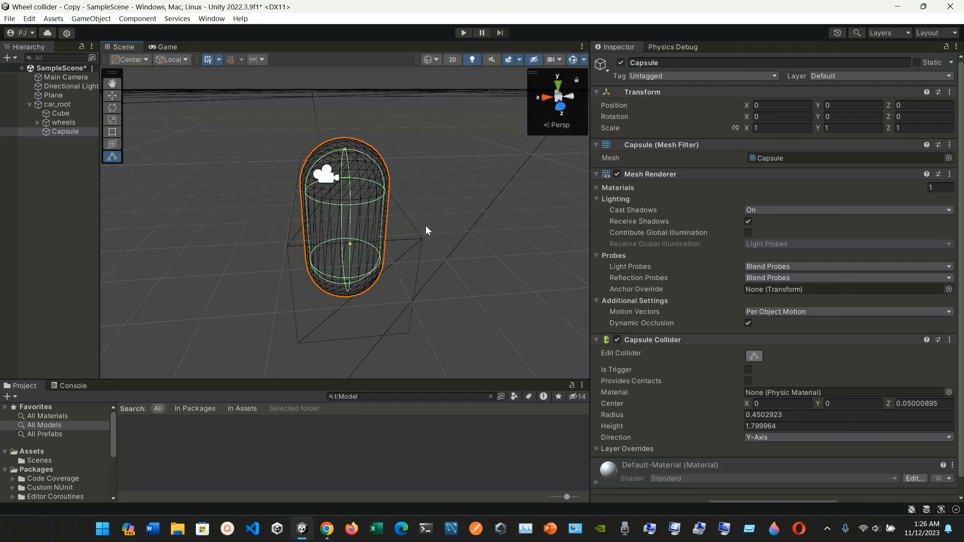
{"action": "left_click_drag", "start_coordinate": [351, 244], "coordinate": [457, 240]}
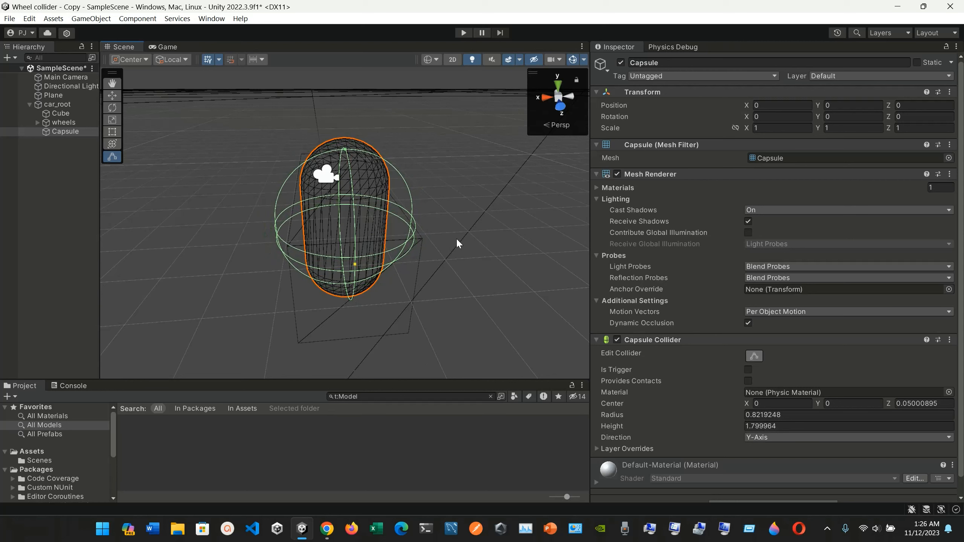
{"action": "left_click", "coordinate": [457, 240]}
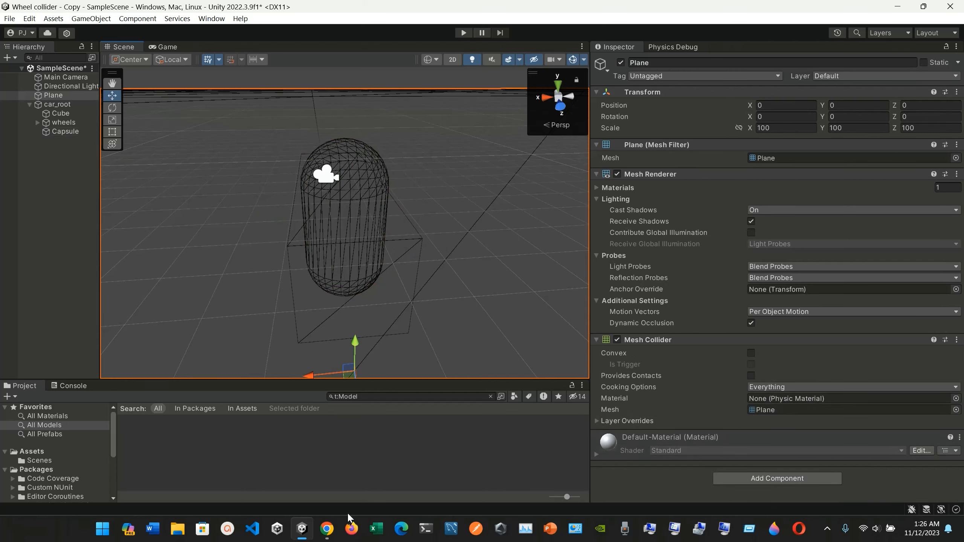
Switch to Chrome and review the introduction and Inspector settings in the Capsule Collider component reference.
{"action": "left_click", "coordinate": [332, 530]}
{"action": "scroll", "coordinate": [433, 433], "scroll_direction": "down", "scroll_amount": 3}
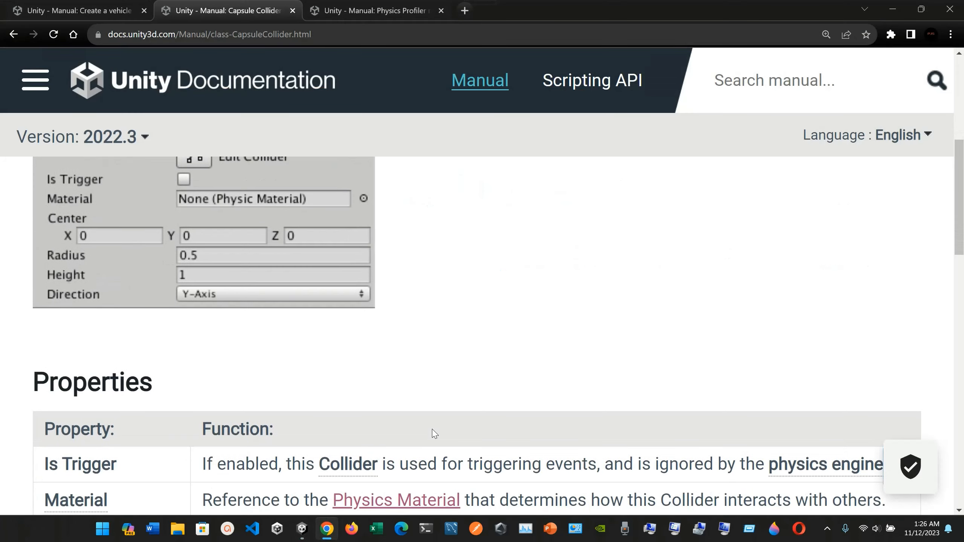
{"action": "scroll", "coordinate": [435, 434], "scroll_direction": "down", "scroll_amount": 1}
{"action": "scroll", "coordinate": [435, 434], "scroll_direction": "up", "scroll_amount": 3}
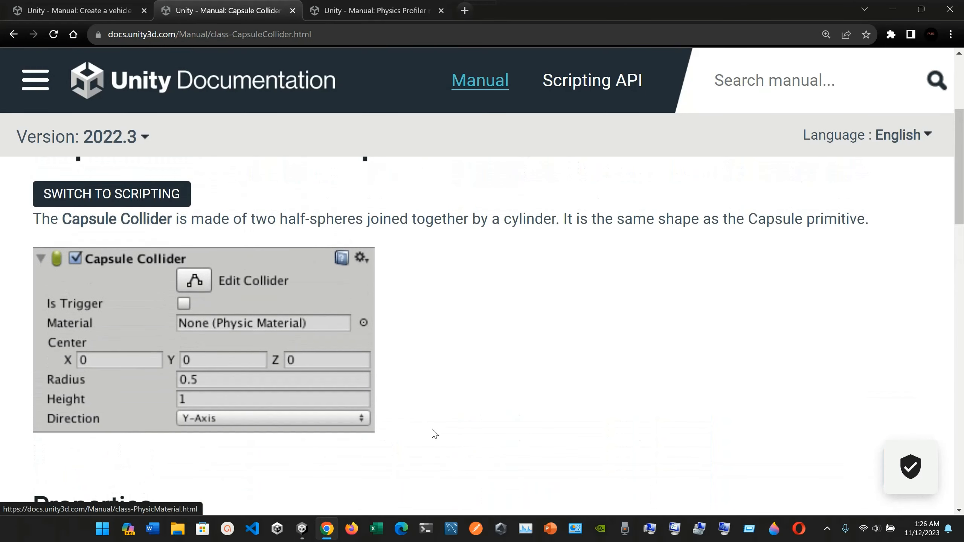
{"action": "scroll", "coordinate": [434, 435], "scroll_direction": "up", "scroll_amount": 1}
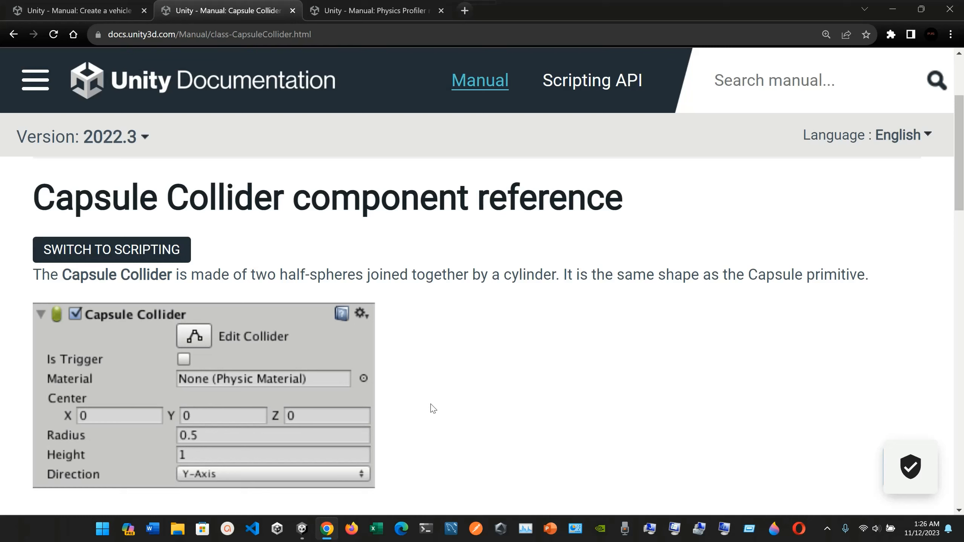
Switch back to Unity, select the Capsule and set the Scene view's shading mode to Shaded Wireframe.
{"action": "left_click", "coordinate": [302, 529]}
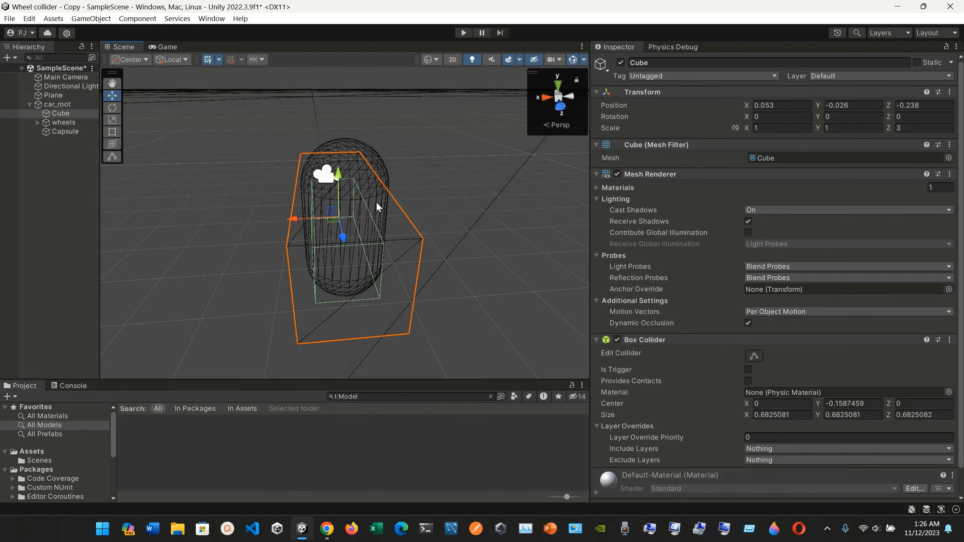
{"action": "left_click", "coordinate": [382, 162]}
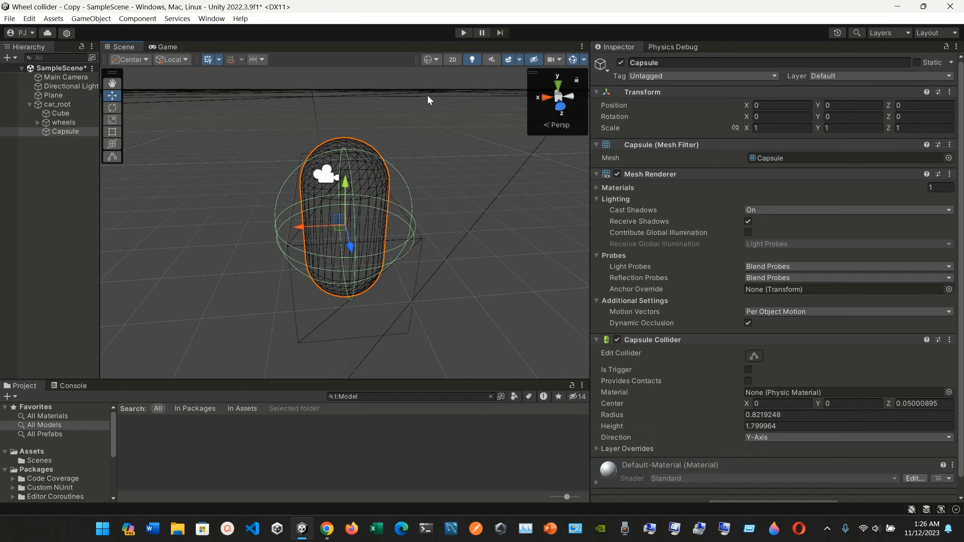
{"action": "left_click", "coordinate": [431, 59]}
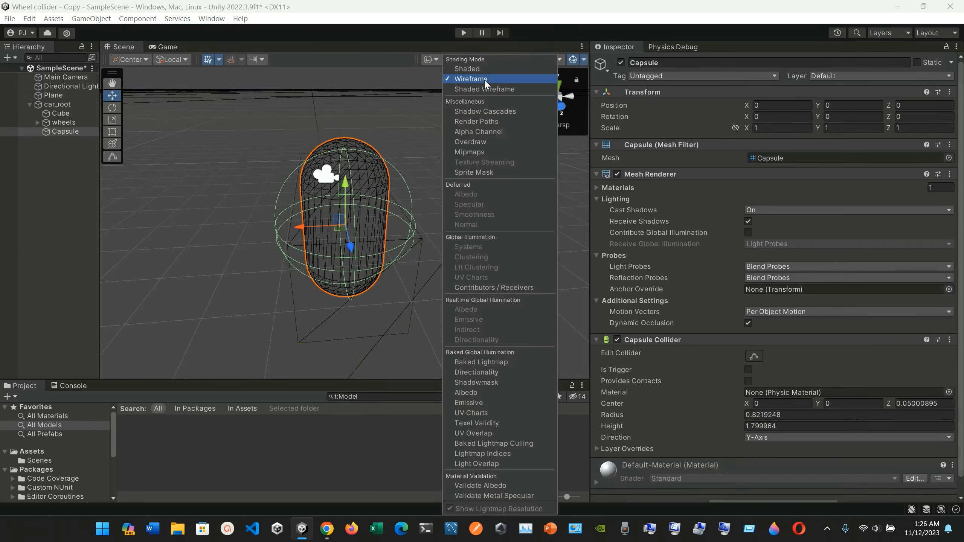
{"action": "left_click", "coordinate": [498, 88]}
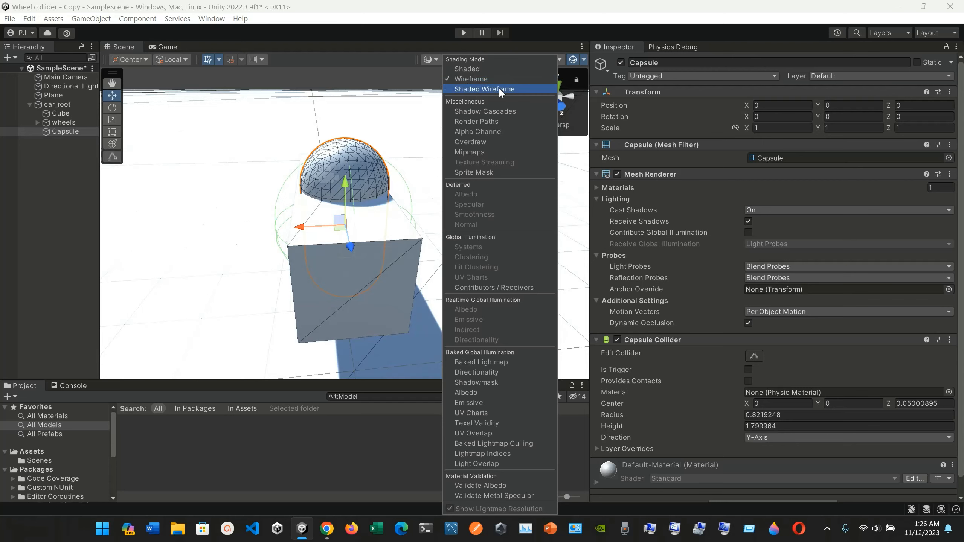
Move the Capsule up and away from the Cube to about X -1.83, Y 1.34, keeping Z at 0.
{"action": "left_click", "coordinate": [365, 171]}
{"action": "left_click", "coordinate": [365, 170]}
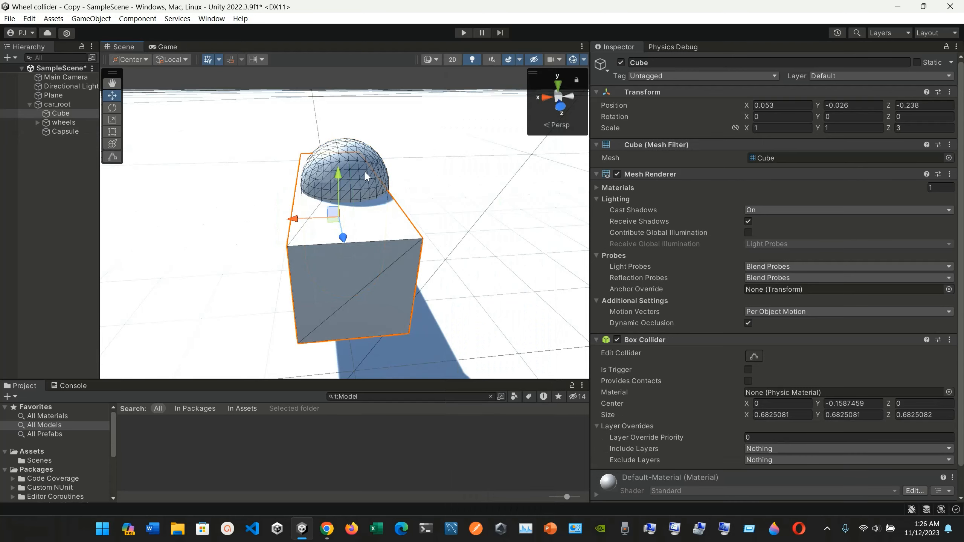
{"action": "left_click", "coordinate": [364, 170]}
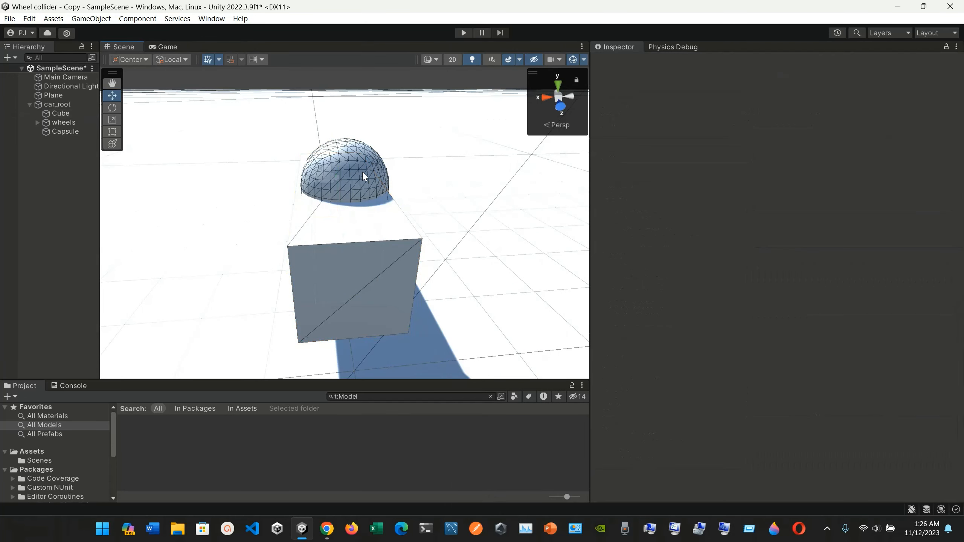
{"action": "left_click", "coordinate": [361, 171]}
{"action": "left_click_drag", "start_coordinate": [339, 222], "coordinate": [346, 175]}
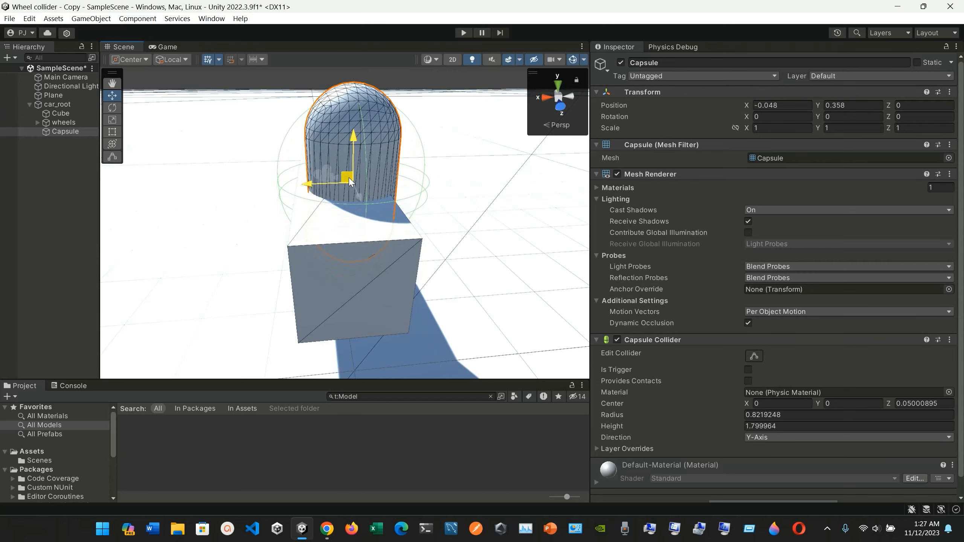
{"action": "scroll", "coordinate": [478, 274], "scroll_direction": "down", "scroll_amount": 5}
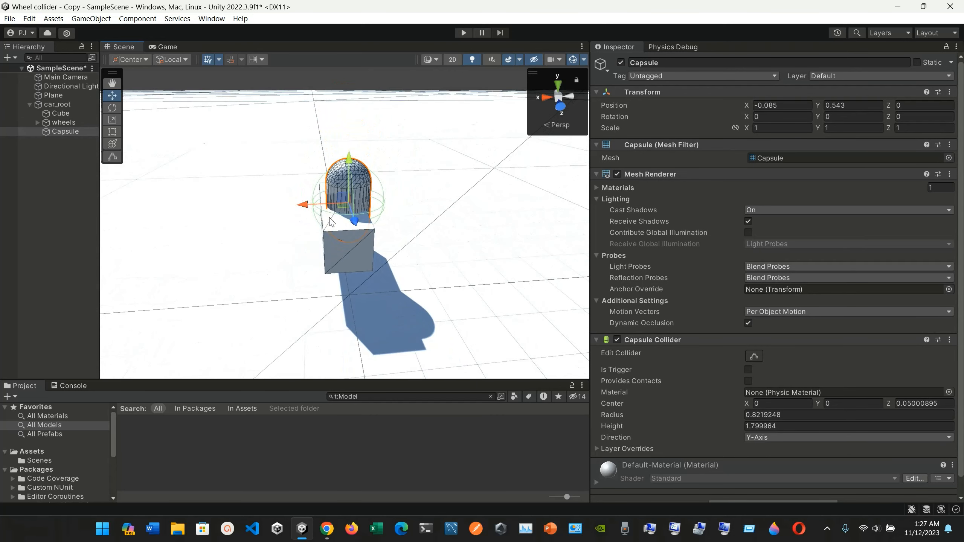
{"action": "left_click_drag", "start_coordinate": [341, 203], "coordinate": [422, 163]}
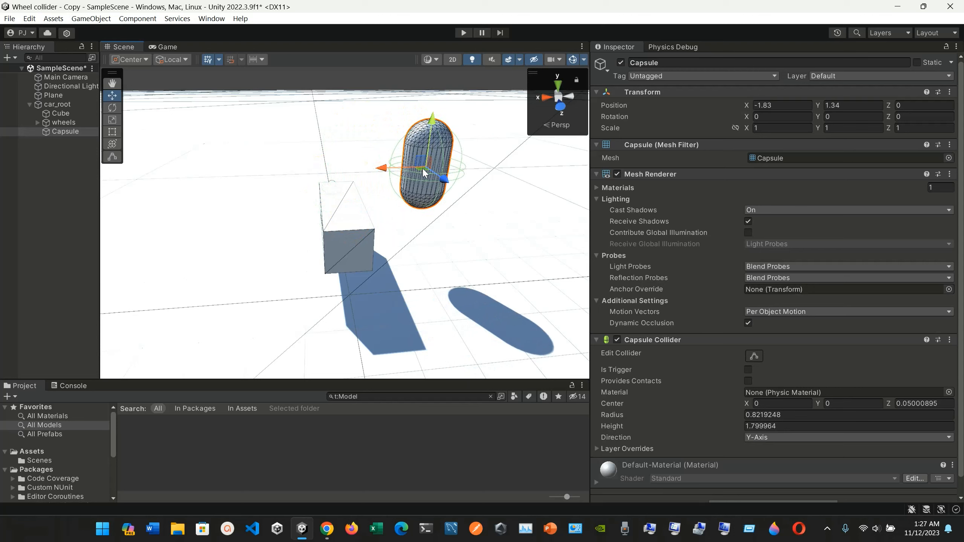
Select and frame the Capsule in the Scene view, then set the shading mode to Wireframe.
{"action": "scroll", "coordinate": [471, 173], "scroll_direction": "up", "scroll_amount": 1}
{"action": "left_click", "coordinate": [449, 145]}
{"action": "key", "text": "f"}
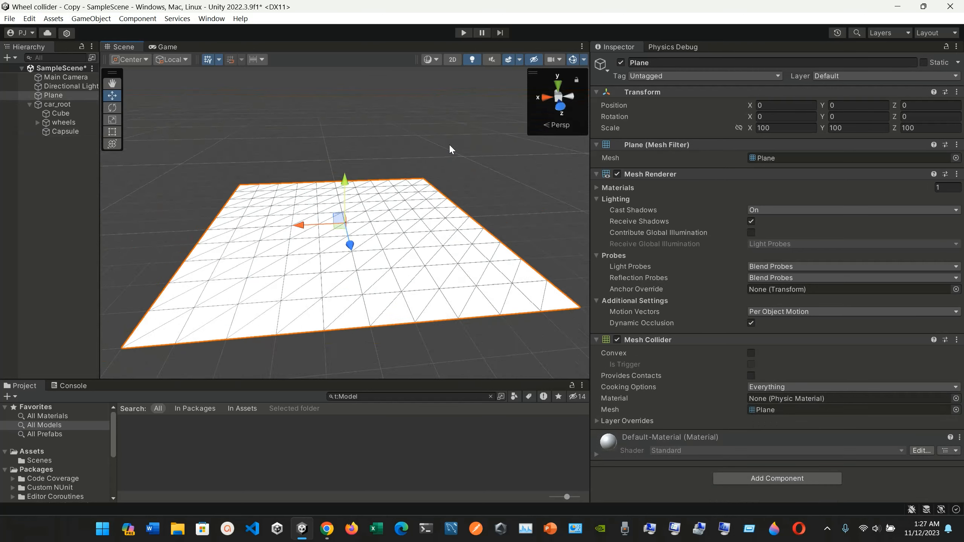
{"action": "double_click", "coordinate": [80, 131]}
{"action": "scroll", "coordinate": [528, 242], "scroll_direction": "down", "scroll_amount": 3}
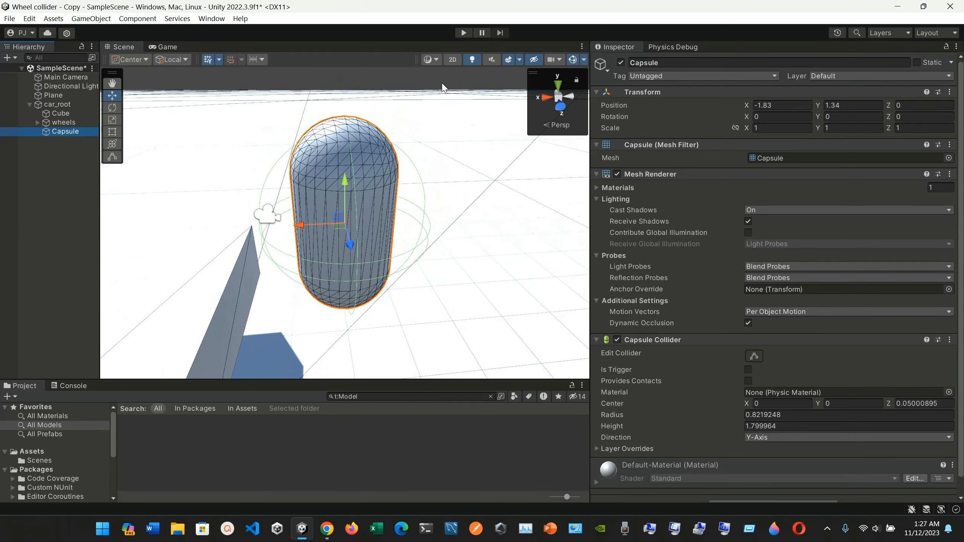
{"action": "left_click", "coordinate": [434, 62]}
{"action": "left_click", "coordinate": [467, 80]}
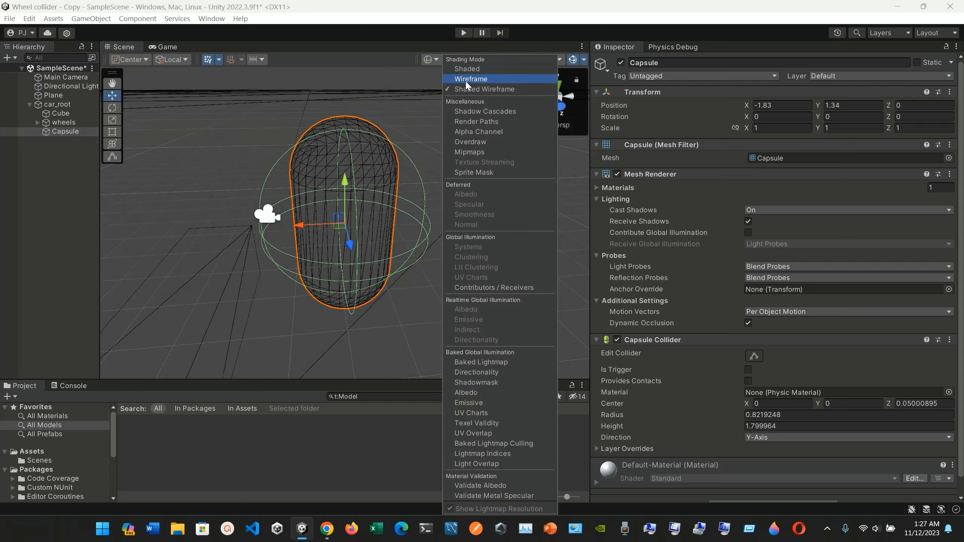
{"action": "left_click", "coordinate": [379, 164]}
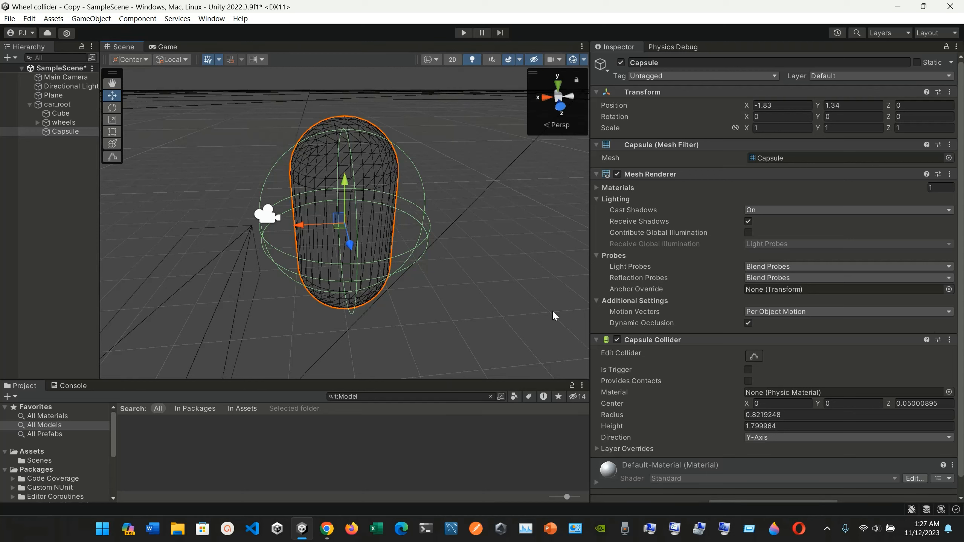
Adjust the Capsule's collider with its edit handles to radius about 0.522 and center Z about 0.05.
{"action": "left_click", "coordinate": [753, 357]}
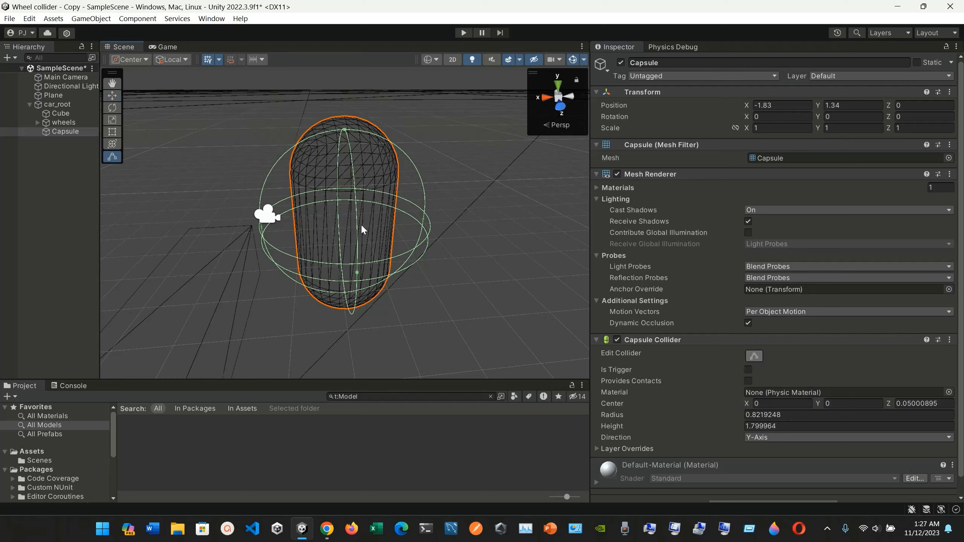
{"action": "left_click_drag", "start_coordinate": [357, 273], "coordinate": [357, 218]}
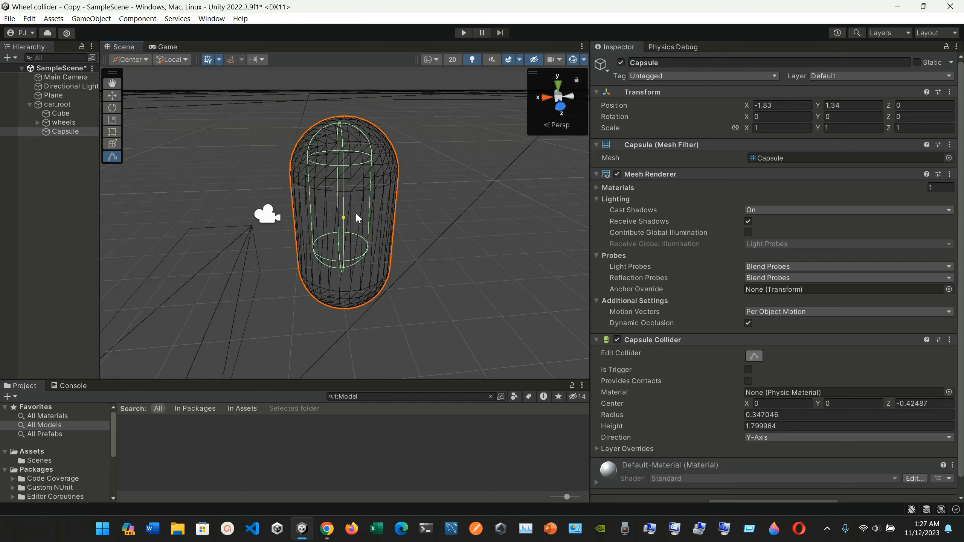
{"action": "left_click_drag", "start_coordinate": [357, 215], "coordinate": [439, 227]}
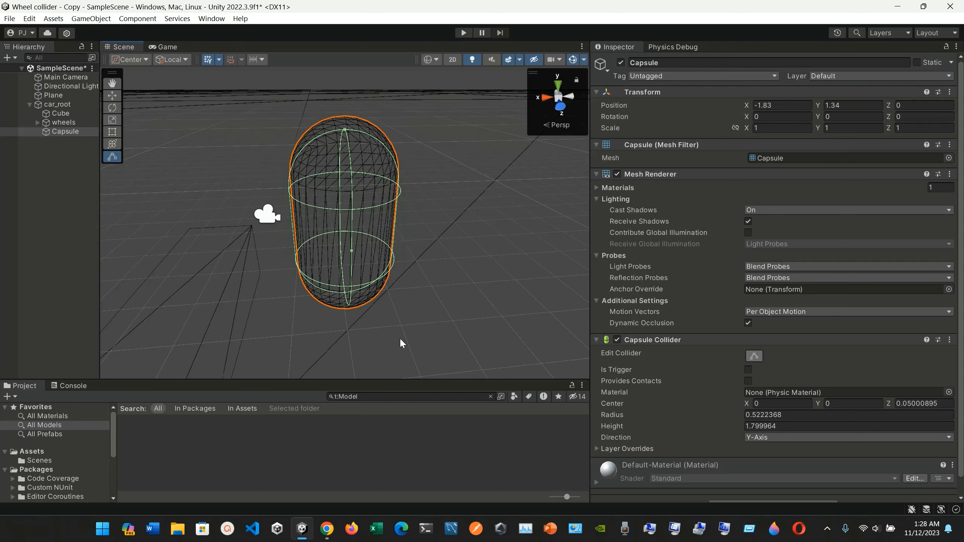
Switch to Chrome and read the Properties table and Details section of the Capsule Collider manual page.
{"action": "left_click", "coordinate": [331, 529]}
{"action": "scroll", "coordinate": [391, 371], "scroll_direction": "down", "scroll_amount": 8}
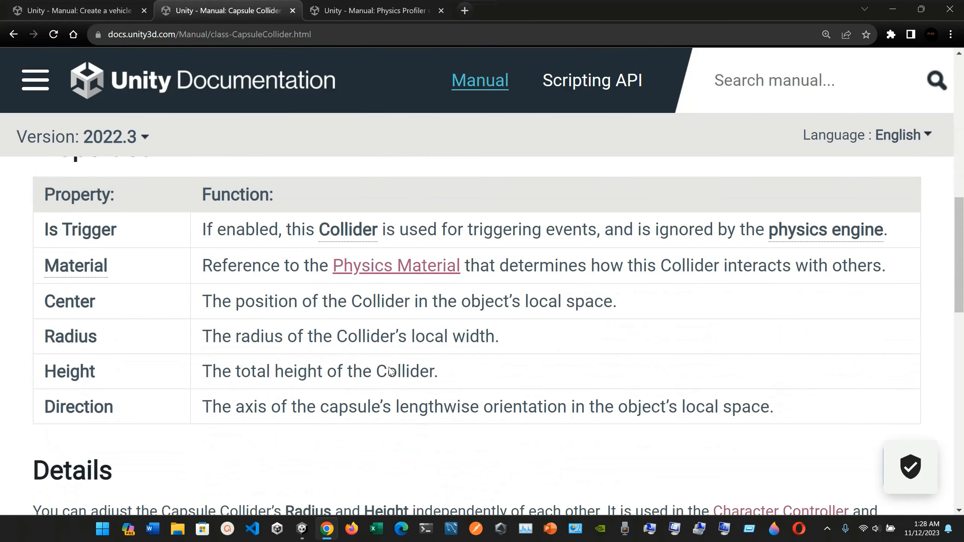
{"action": "scroll", "coordinate": [391, 370], "scroll_direction": "up", "scroll_amount": 1}
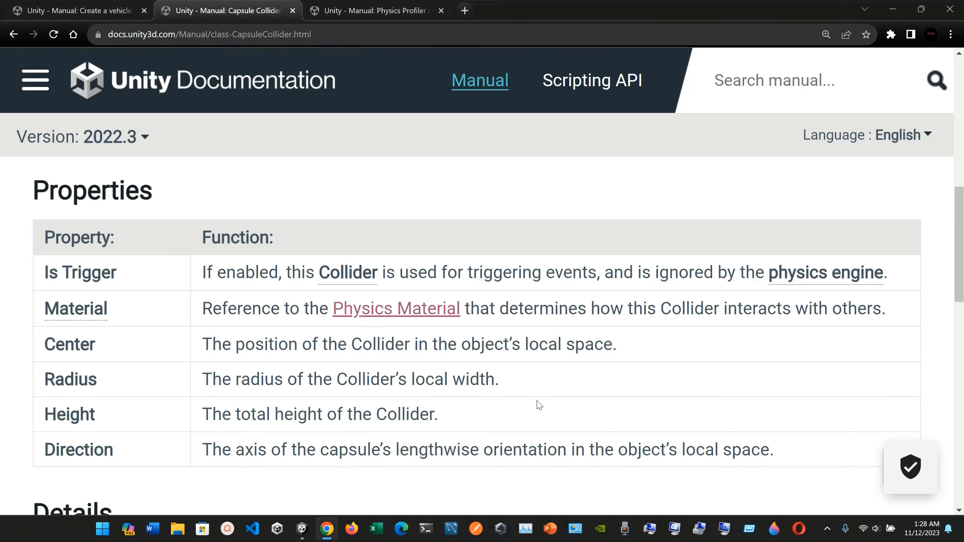
{"action": "scroll", "coordinate": [539, 405], "scroll_direction": "down", "scroll_amount": 5}
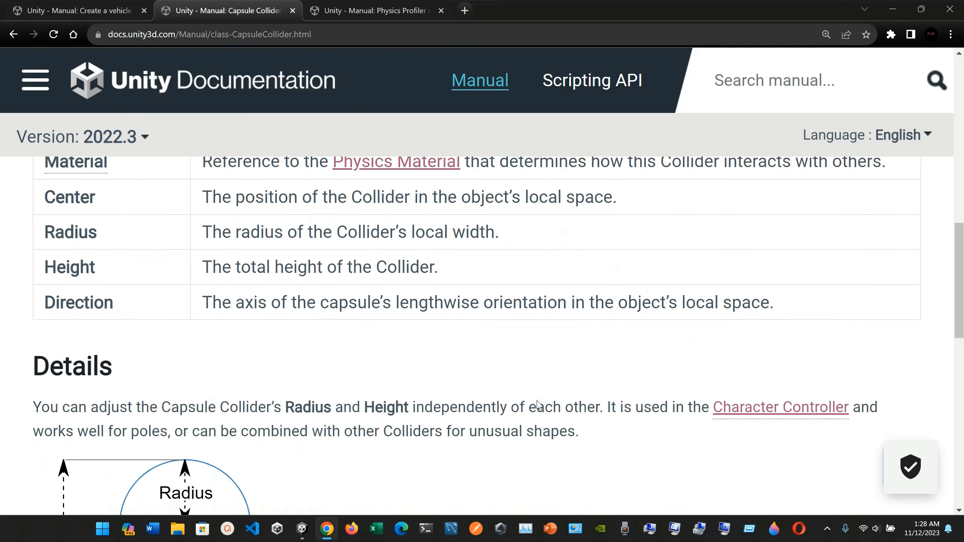
Read the Capsule Collider manual's property table and radius/height diagram, comparing them with the Capsule's collider settings in Unity.
{"action": "scroll", "coordinate": [539, 405], "scroll_direction": "up", "scroll_amount": 5}
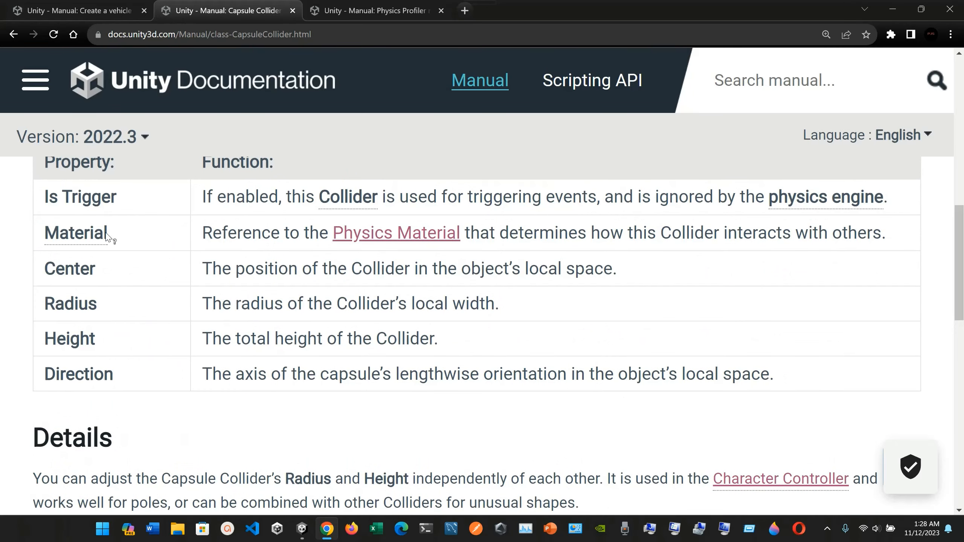
{"action": "scroll", "coordinate": [126, 377], "scroll_direction": "down", "scroll_amount": 5}
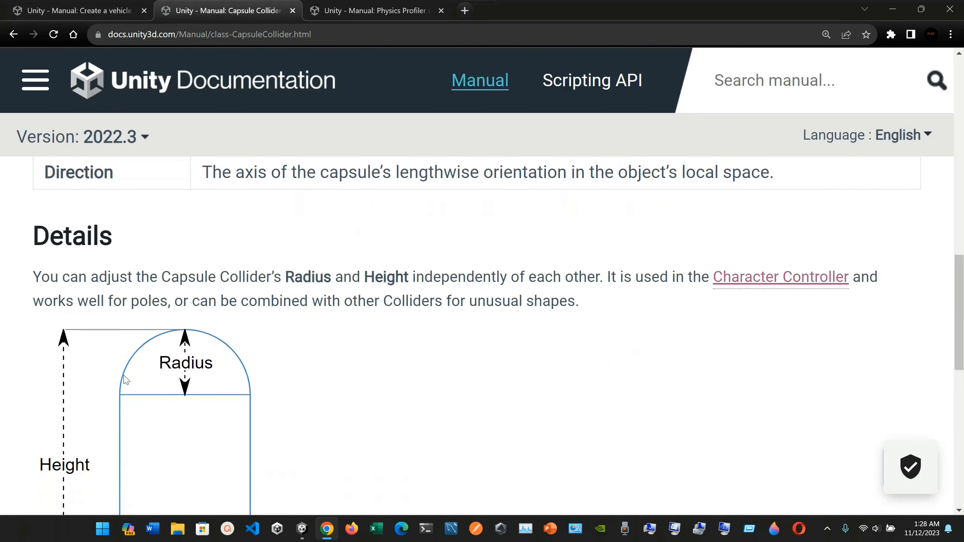
{"action": "scroll", "coordinate": [184, 287], "scroll_direction": "down", "scroll_amount": 1}
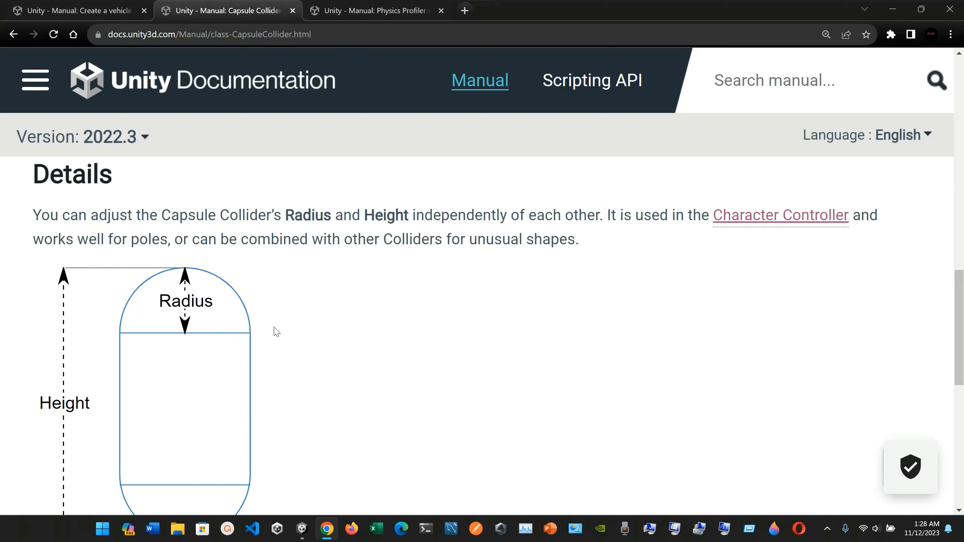
{"action": "scroll", "coordinate": [276, 331], "scroll_direction": "down", "scroll_amount": 3}
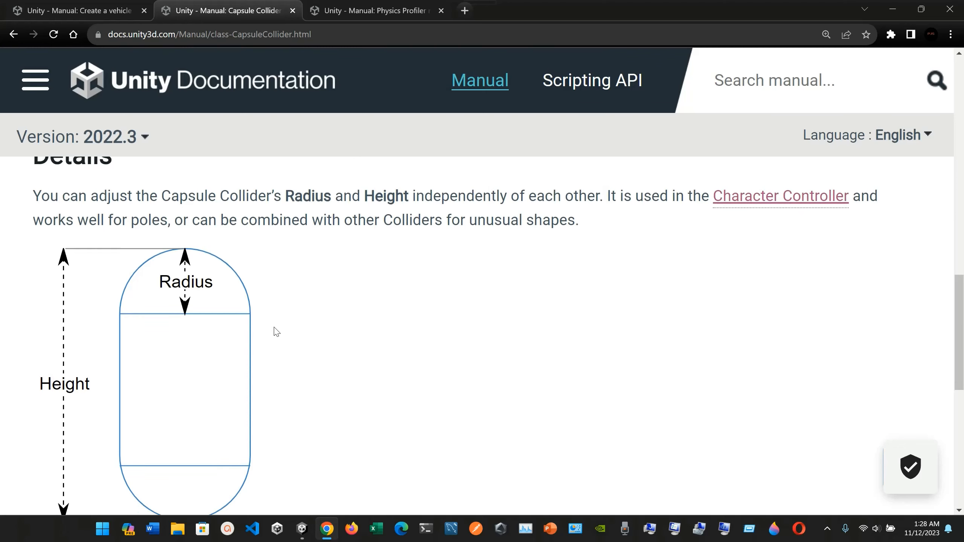
{"action": "scroll", "coordinate": [274, 332], "scroll_direction": "up", "scroll_amount": 2}
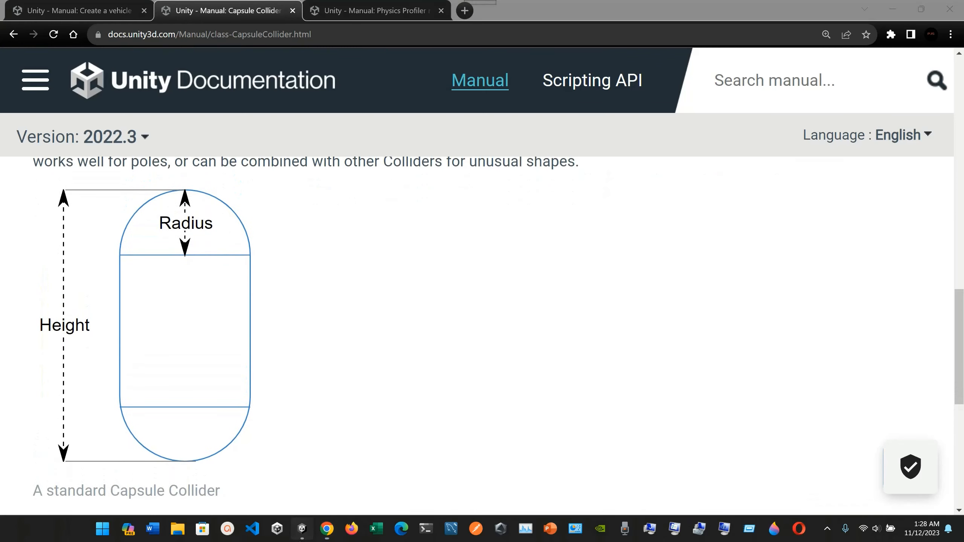
{"action": "left_click", "coordinate": [303, 529]}
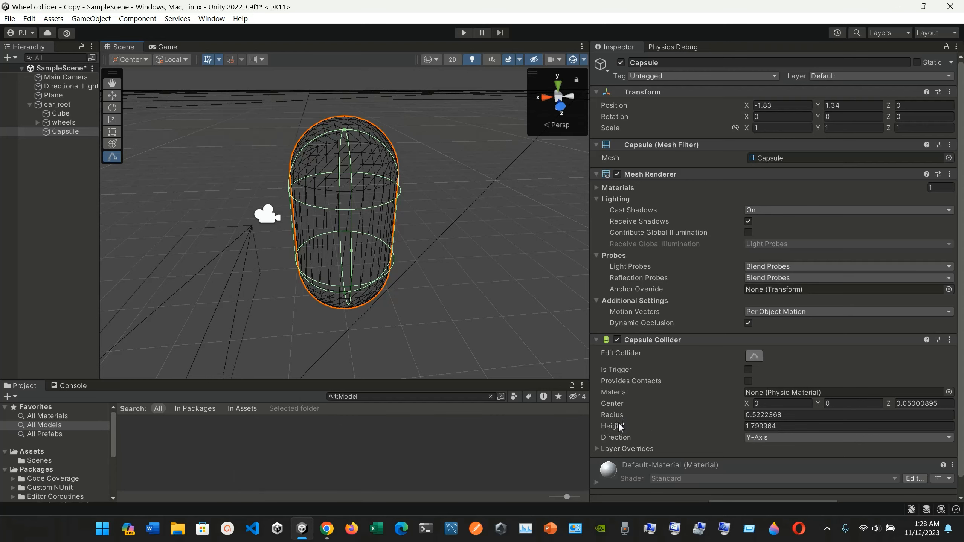
{"action": "left_click", "coordinate": [327, 528]}
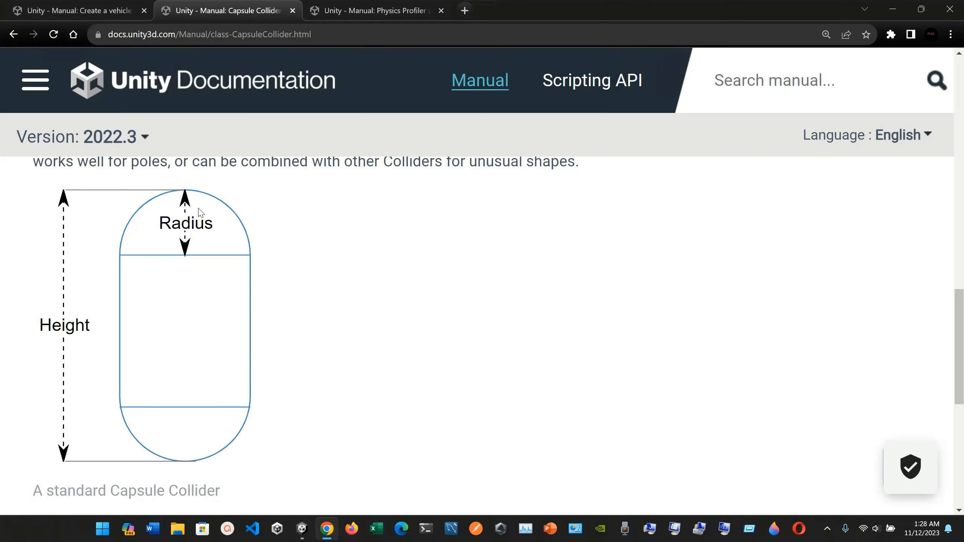
{"action": "left_click", "coordinate": [327, 532]}
{"action": "left_click", "coordinate": [327, 535]}
{"action": "left_click", "coordinate": [312, 537]}
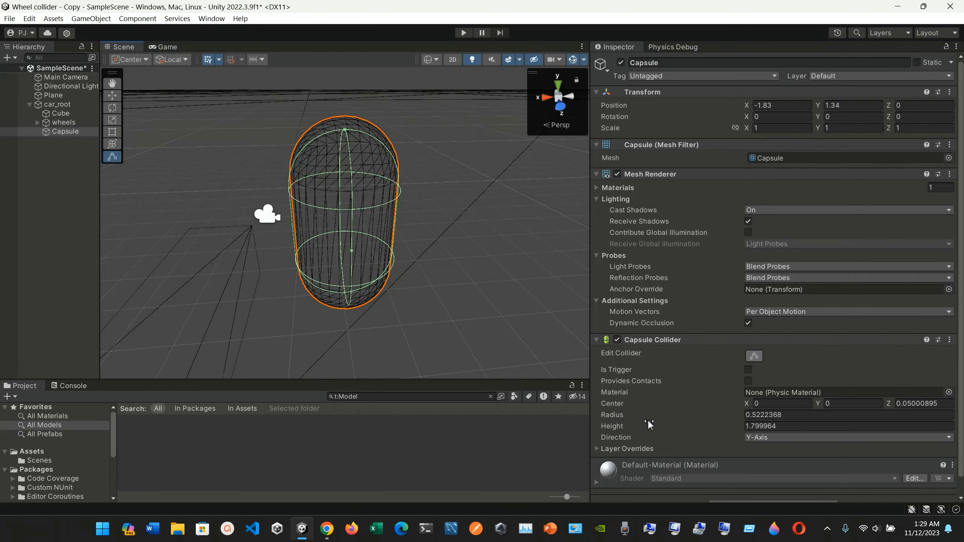
Try a radius of 0.1 for the Capsule's collider.
{"action": "left_click", "coordinate": [796, 415]}
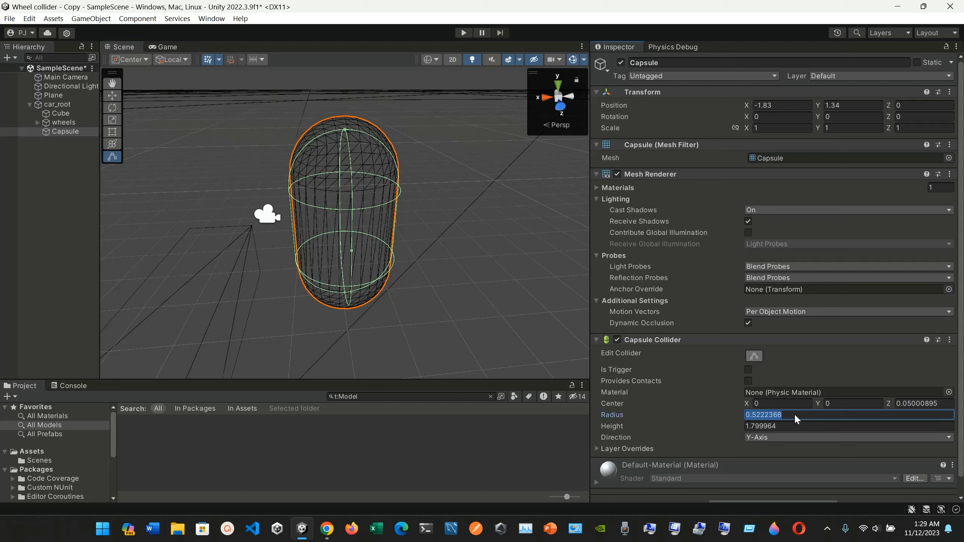
{"action": "type", "text": "0."}
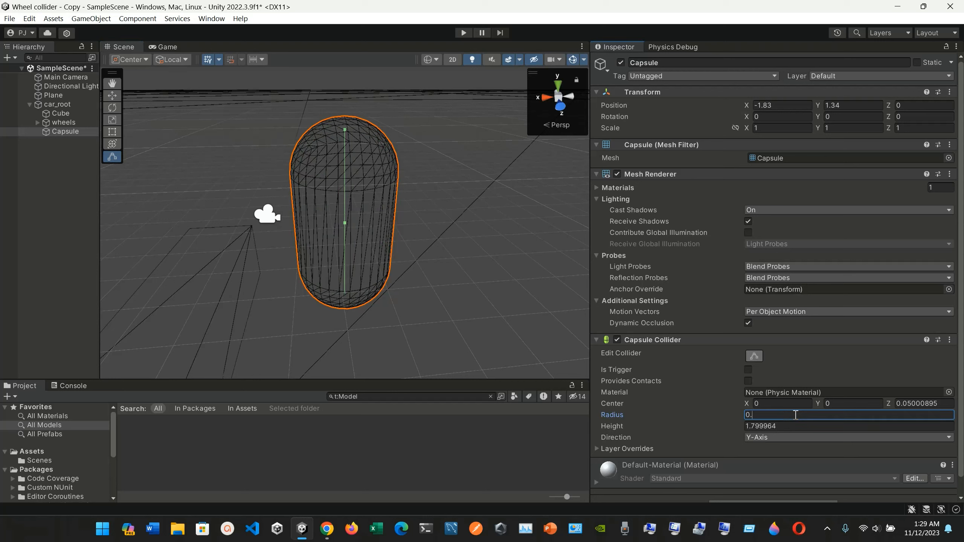
{"action": "type", "text": "1"}
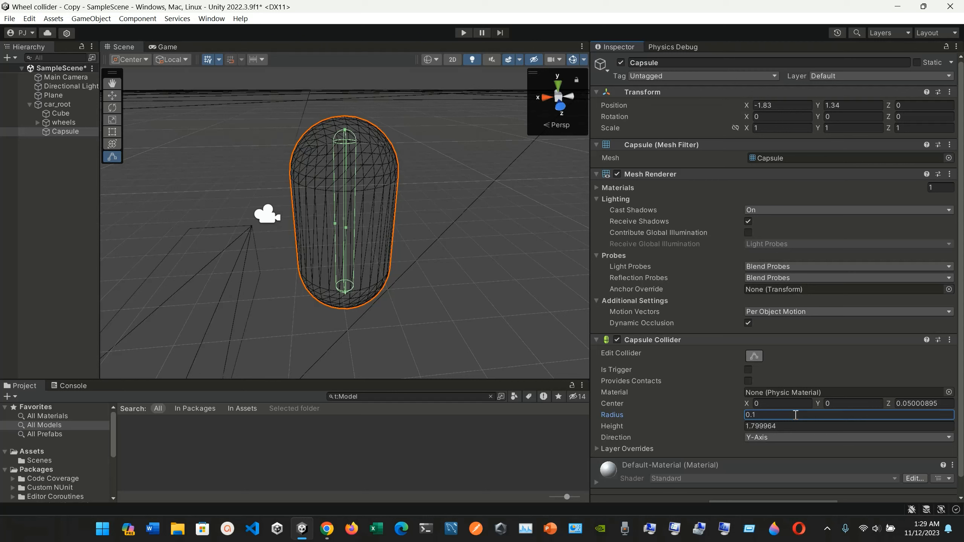
{"action": "key", "text": "Return"}
Try radii of 0.3, 0.5 and 0.6 for the Capsule's collider, settling on a radius of 0.4.
{"action": "left_click", "coordinate": [782, 417]}
{"action": "left_click", "coordinate": [781, 414]}
{"action": "key", "text": "BackSpace"}
{"action": "type", "text": "3"}
{"action": "key", "text": "BackSpace"}
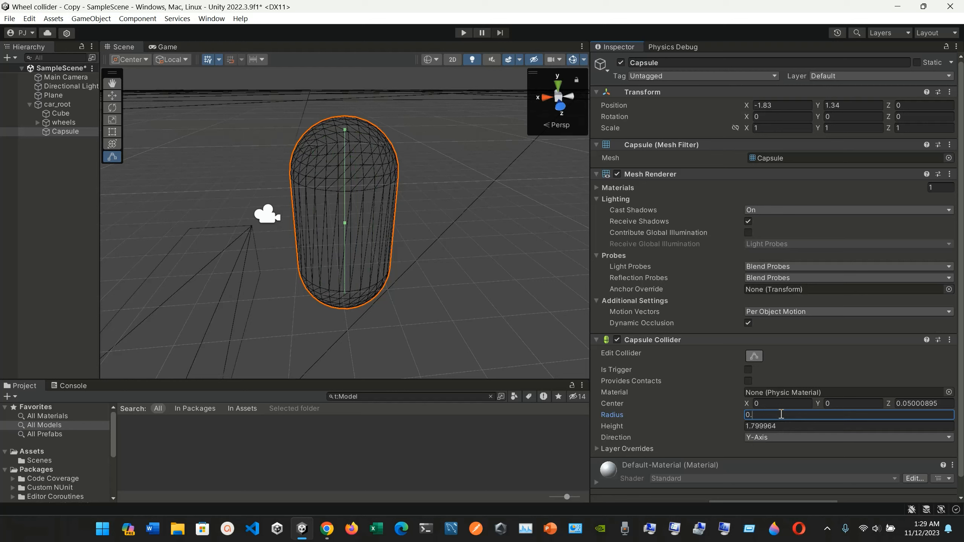
{"action": "type", "text": "5"}
{"action": "key", "text": "BackSpace"}
{"action": "type", "text": "6"}
{"action": "key", "text": "BackSpace"}
{"action": "type", "text": "5"}
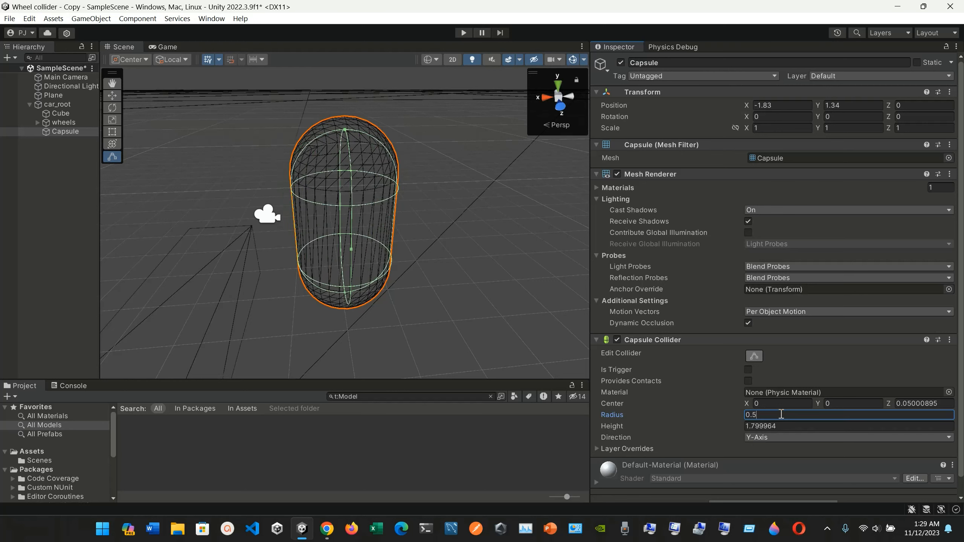
{"action": "key", "text": "BackSpace"}
{"action": "type", "text": "4"}
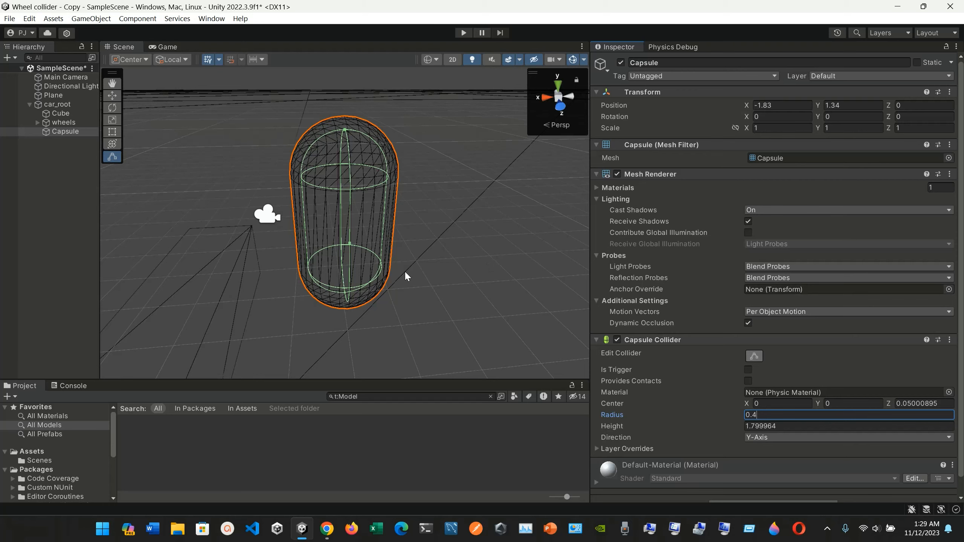
Compare the Capsule in Shaded and Shaded Wireframe shading modes, then return the Scene view to Wireframe with the Capsule selected.
{"action": "left_click_drag", "start_coordinate": [404, 271], "coordinate": [407, 198], "text": "alt"}
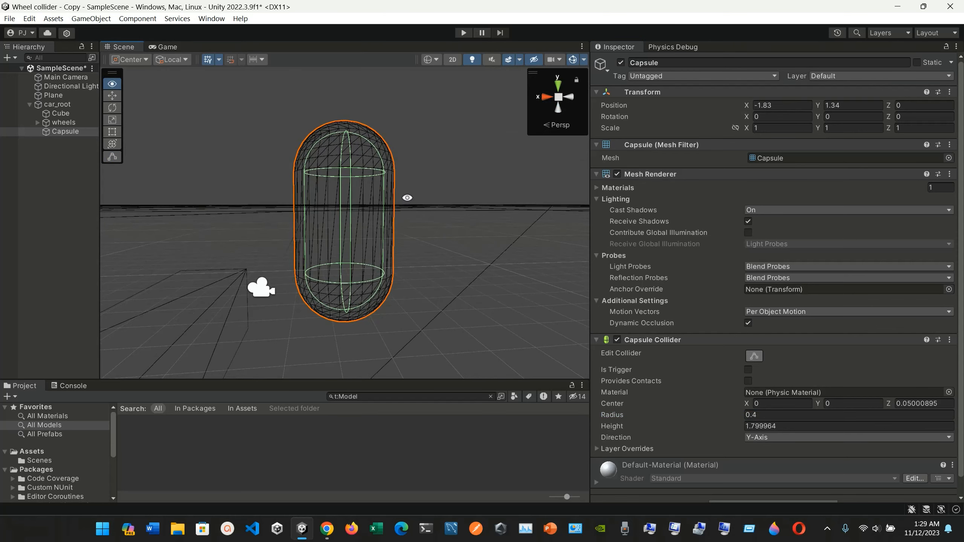
{"action": "left_click", "coordinate": [432, 59]}
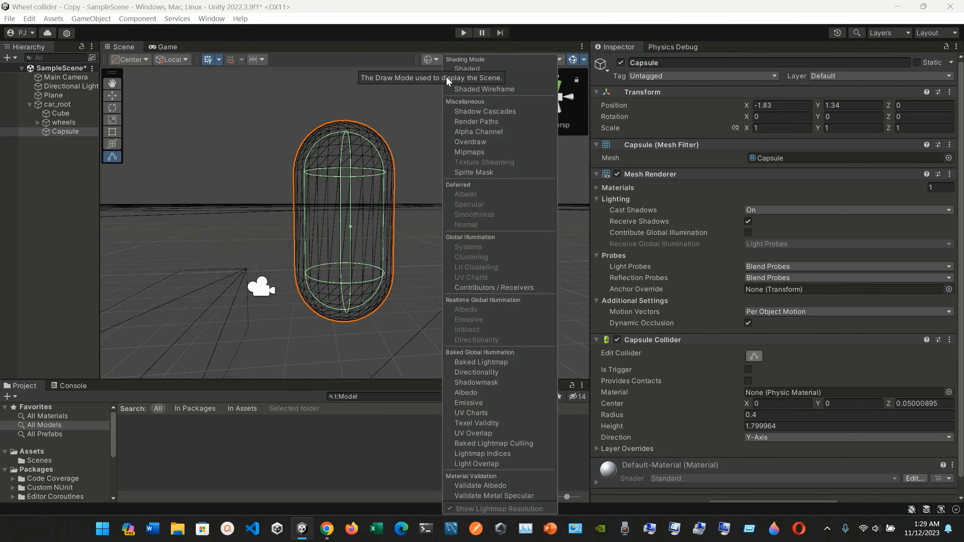
{"action": "left_click", "coordinate": [466, 70]}
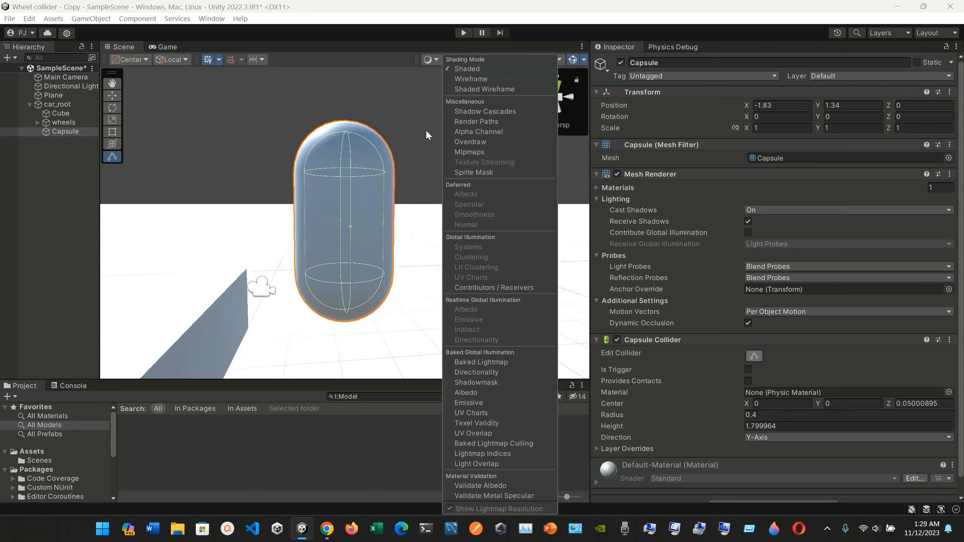
{"action": "left_click", "coordinate": [466, 90]}
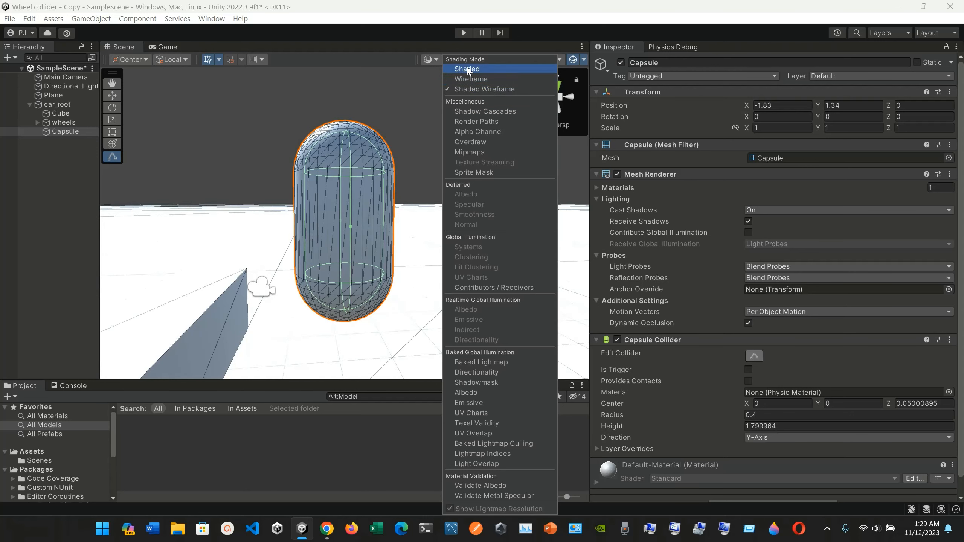
{"action": "left_click", "coordinate": [467, 69]}
{"action": "left_click", "coordinate": [414, 167]}
{"action": "left_click", "coordinate": [415, 173]}
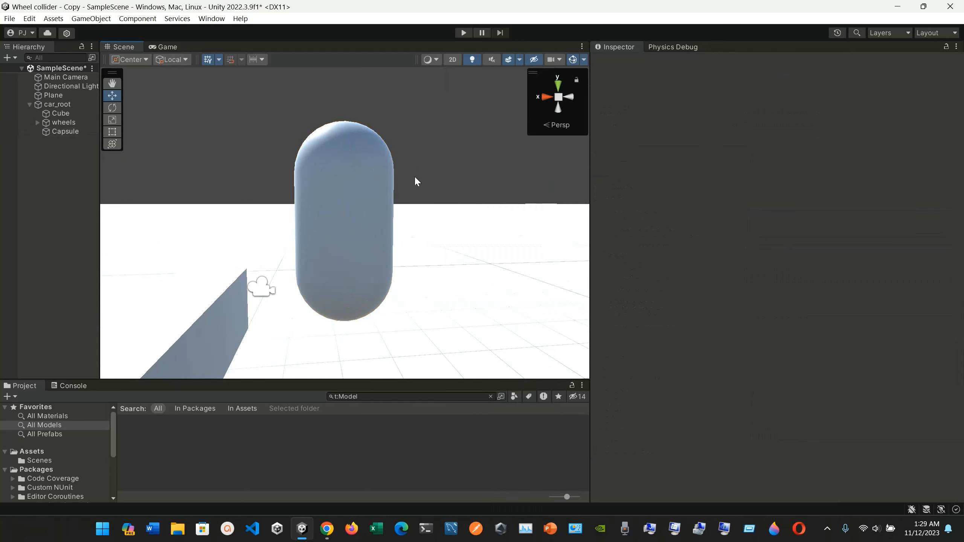
{"action": "left_click", "coordinate": [356, 216]}
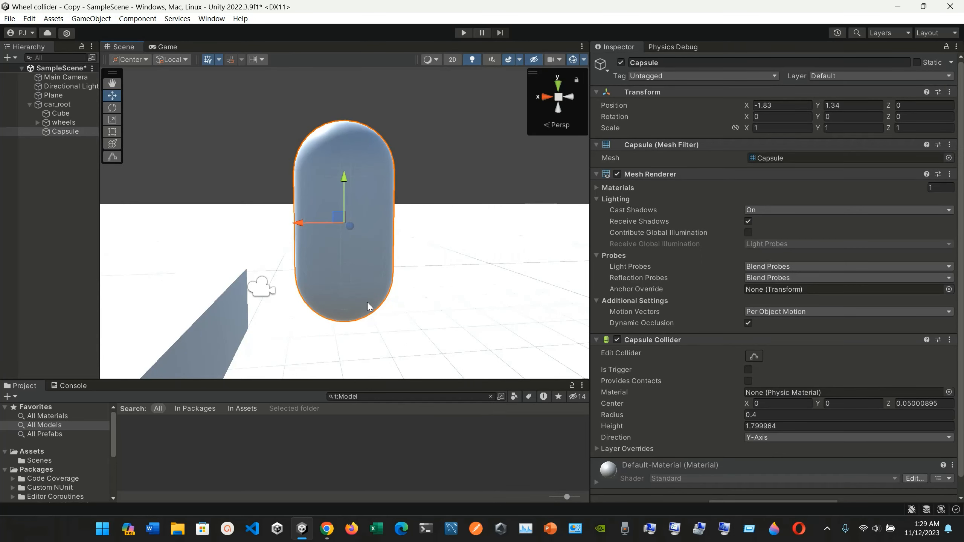
{"action": "left_click", "coordinate": [432, 59]}
{"action": "left_click", "coordinate": [470, 79]}
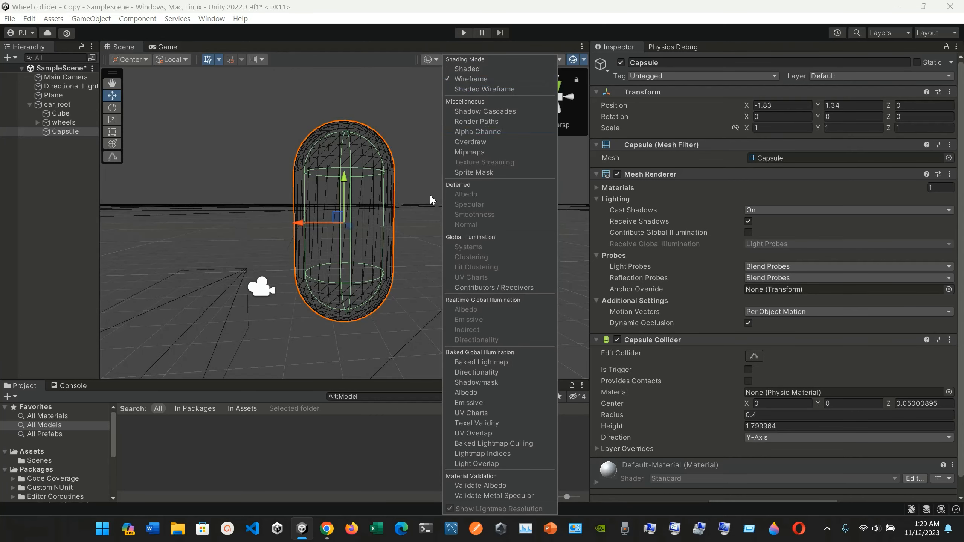
{"action": "left_click", "coordinate": [416, 204]}
{"action": "left_click", "coordinate": [374, 216]}
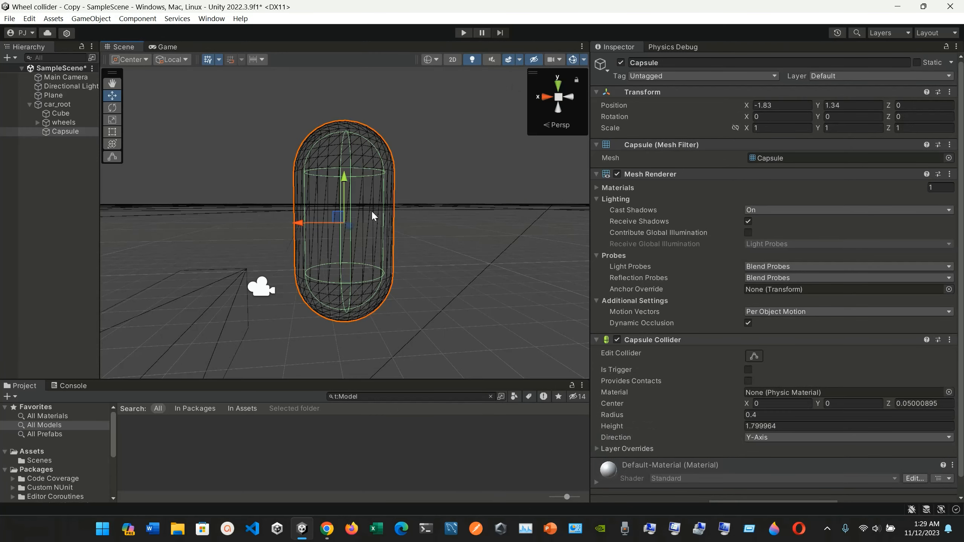
Switch to Chrome, finish the Capsule Collider page and read the start of the next manual page, Terrain Collider component reference.
{"action": "left_click", "coordinate": [328, 530]}
{"action": "scroll", "coordinate": [327, 358], "scroll_direction": "down", "scroll_amount": 1}
{"action": "scroll", "coordinate": [327, 357], "scroll_direction": "up", "scroll_amount": 1}
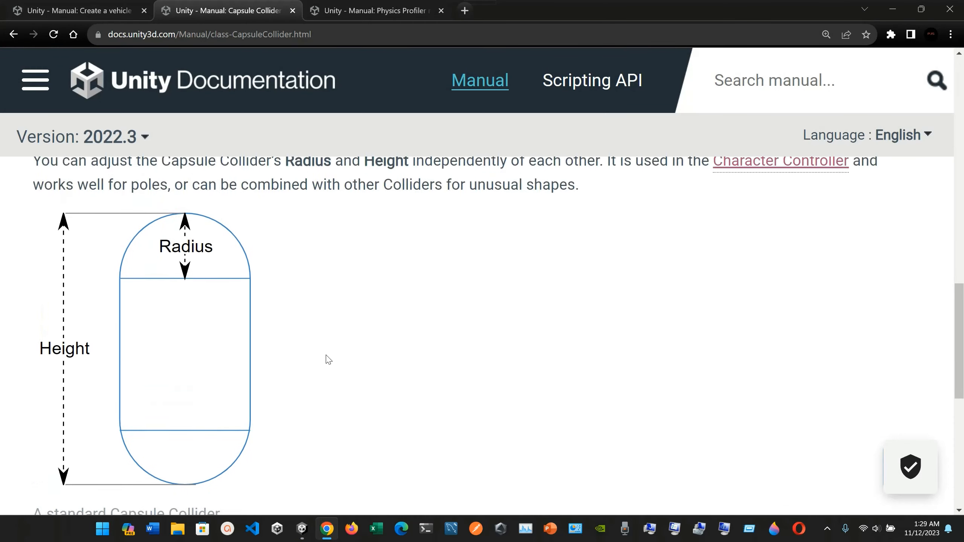
{"action": "scroll", "coordinate": [328, 357], "scroll_direction": "down", "scroll_amount": 4}
{"action": "scroll", "coordinate": [328, 358], "scroll_direction": "down", "scroll_amount": 3}
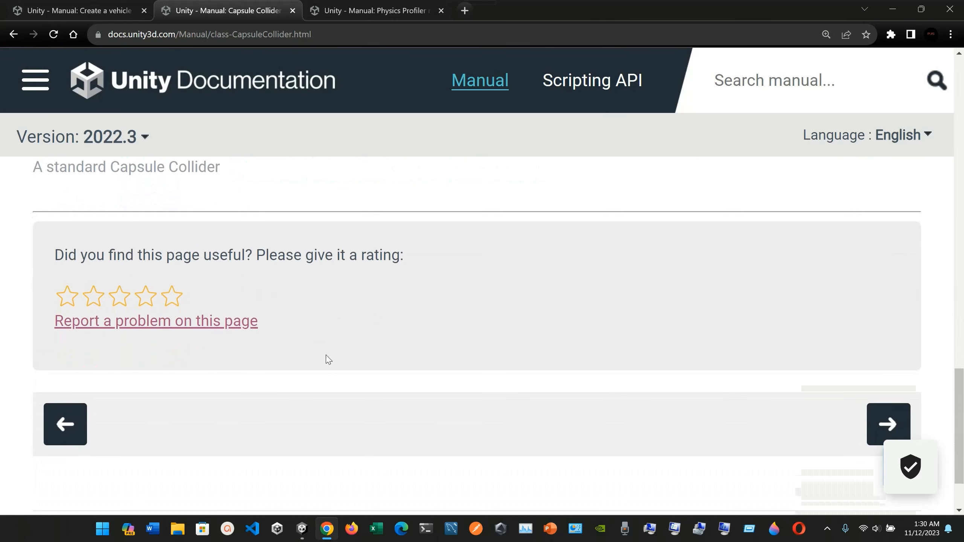
{"action": "left_click", "coordinate": [873, 435]}
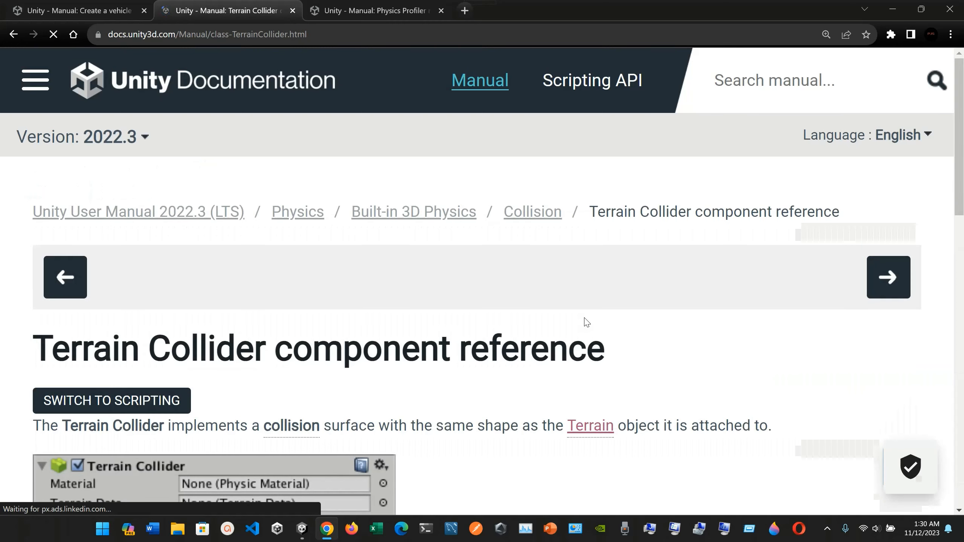
{"action": "scroll", "coordinate": [587, 322], "scroll_direction": "down", "scroll_amount": 3}
{"action": "scroll", "coordinate": [587, 322], "scroll_direction": "down", "scroll_amount": 1}
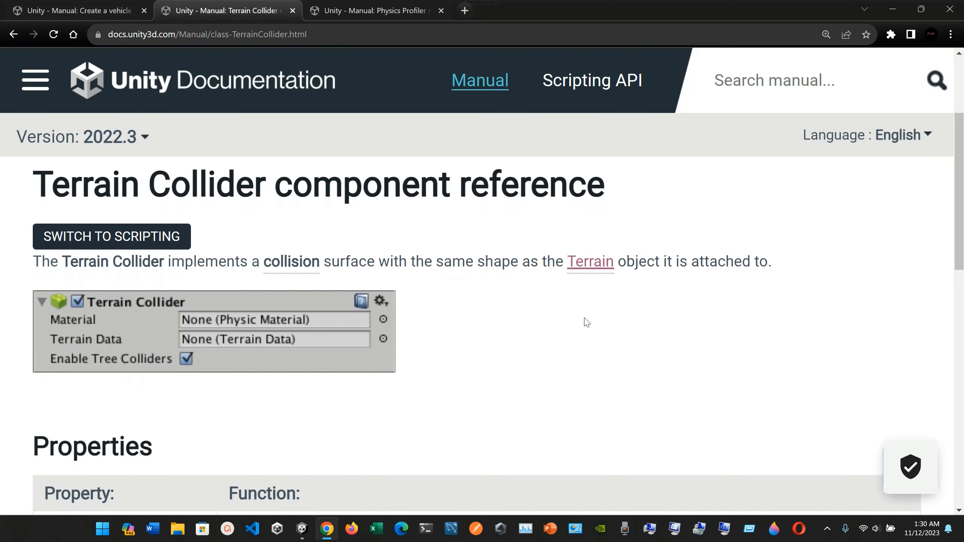
Switch to Unity, deselect the Capsule and save the scene.
{"action": "left_click", "coordinate": [302, 529]}
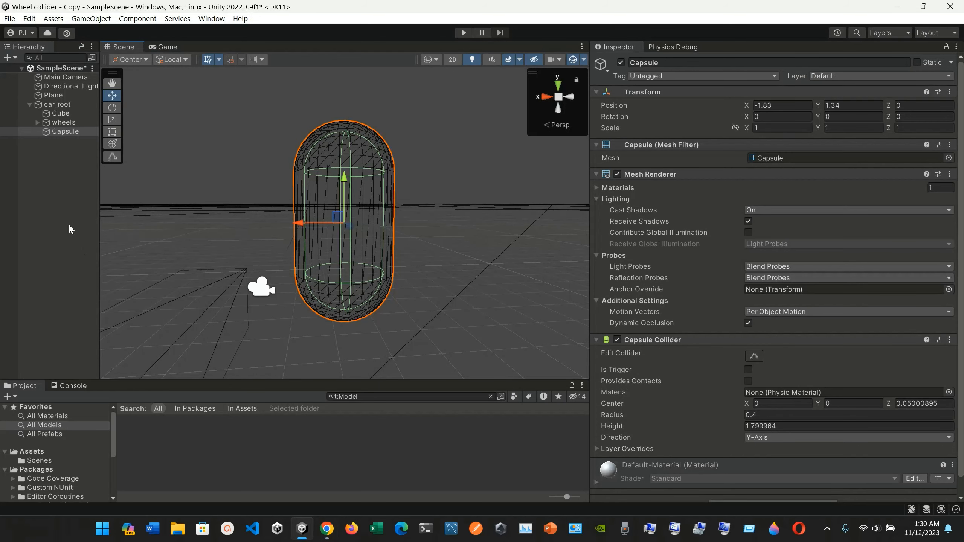
{"action": "left_click", "coordinate": [55, 200]}
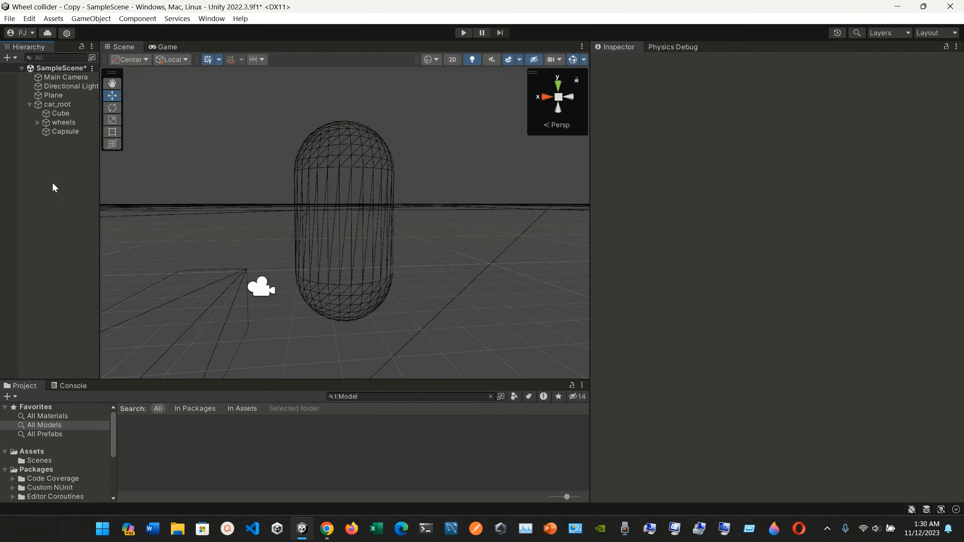
{"action": "key", "text": "ctrl+s"}
Create a Terrain 3D object at the root of the scene and leave it deselected.
{"action": "right_click", "coordinate": [54, 163]}
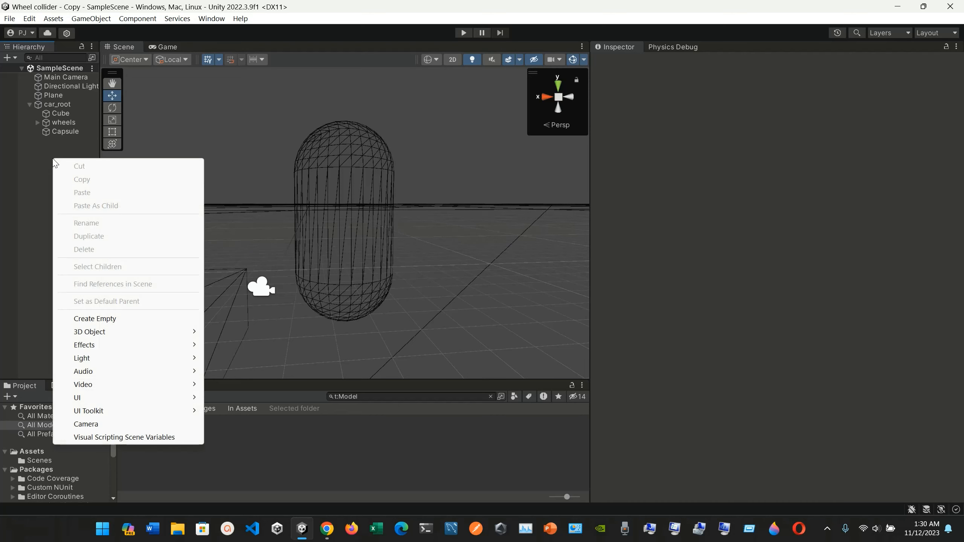
{"action": "left_click", "coordinate": [90, 18]}
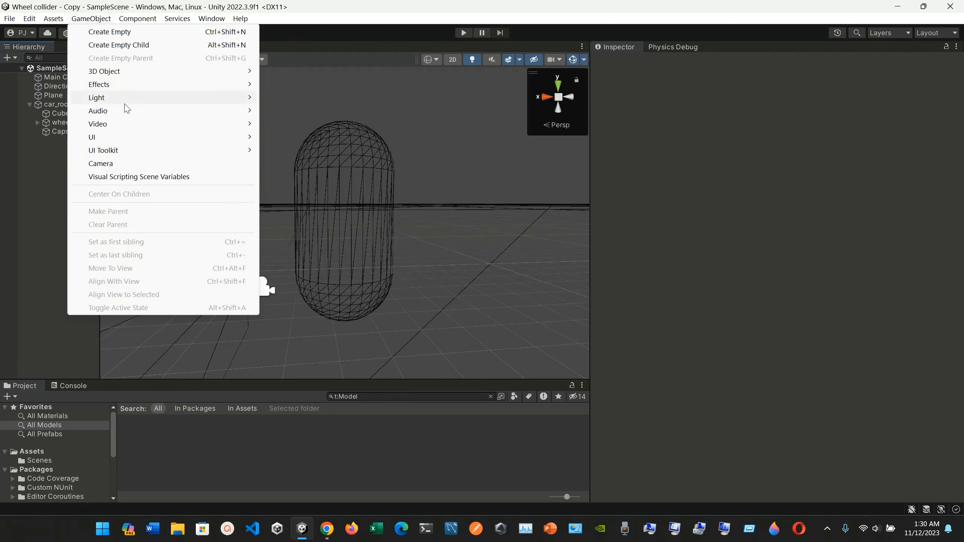
{"action": "mouse_move", "coordinate": [125, 102]}
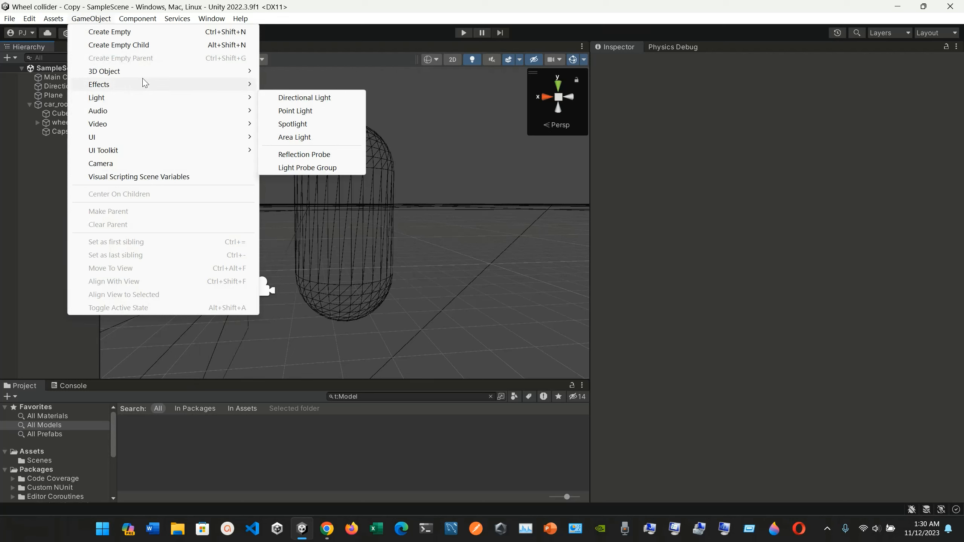
{"action": "mouse_move", "coordinate": [147, 75]}
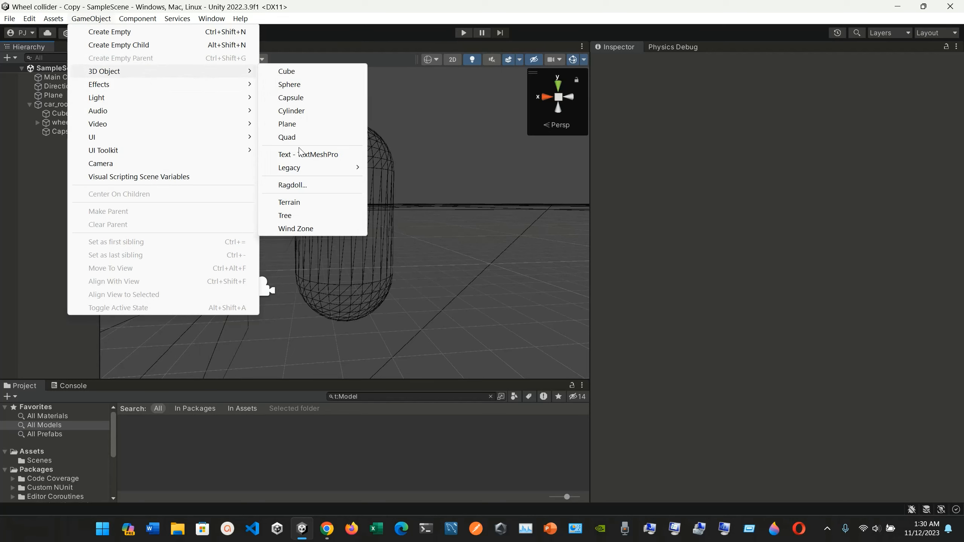
{"action": "left_click", "coordinate": [304, 203]}
{"action": "left_click", "coordinate": [87, 156]}
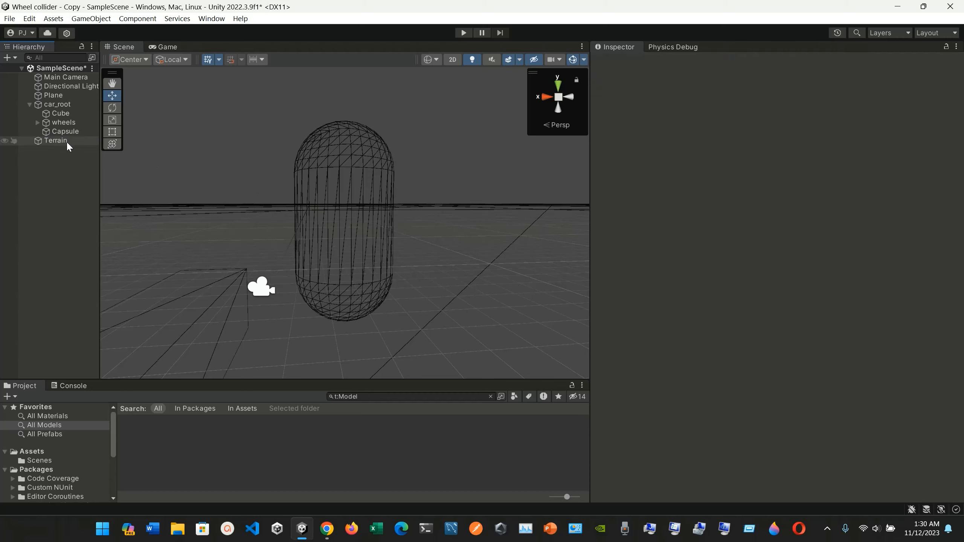
Make the Terrain a child of car_root and select it to show its Terrain Collider component.
{"action": "left_click_drag", "start_coordinate": [67, 141], "coordinate": [68, 104]}
{"action": "left_click", "coordinate": [59, 190]}
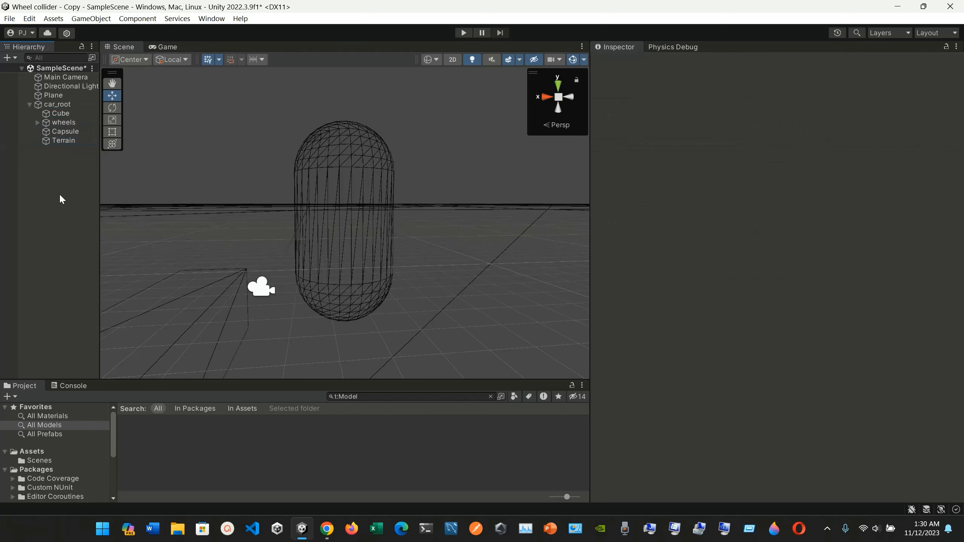
{"action": "left_click", "coordinate": [67, 141]}
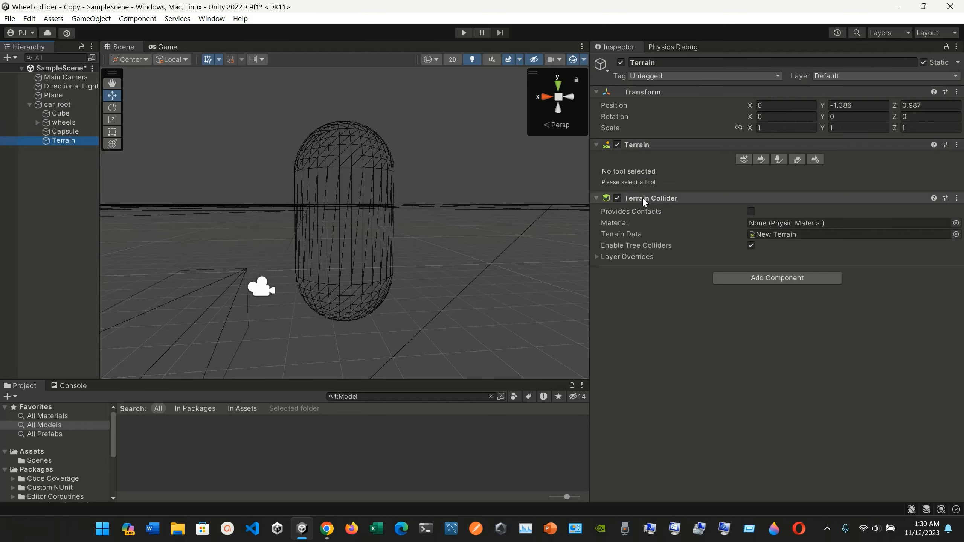
Expand the Terrain Collider's Layer Overrides, and switch to Chrome to read the Terrain Collider page's Properties and Details sections.
{"action": "left_click", "coordinate": [597, 257]}
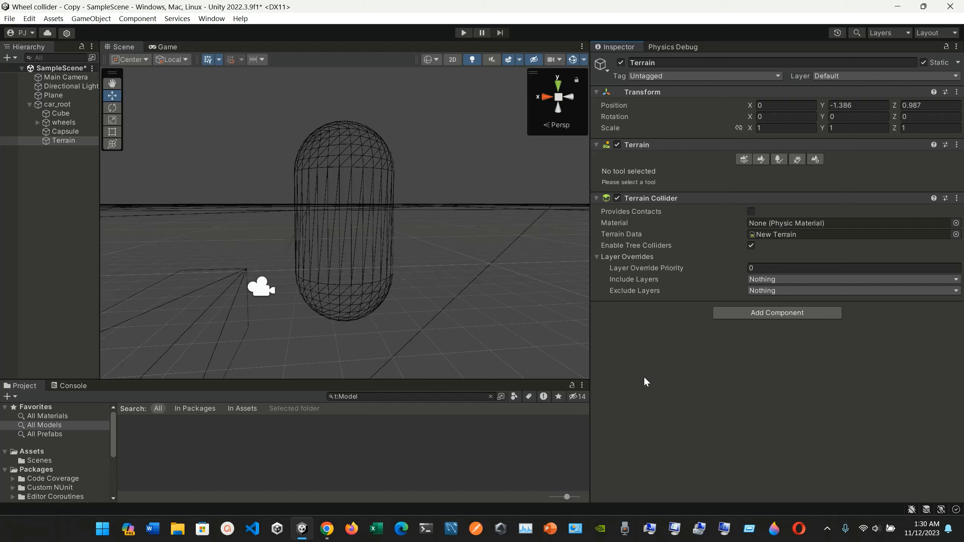
{"action": "left_click", "coordinate": [327, 529]}
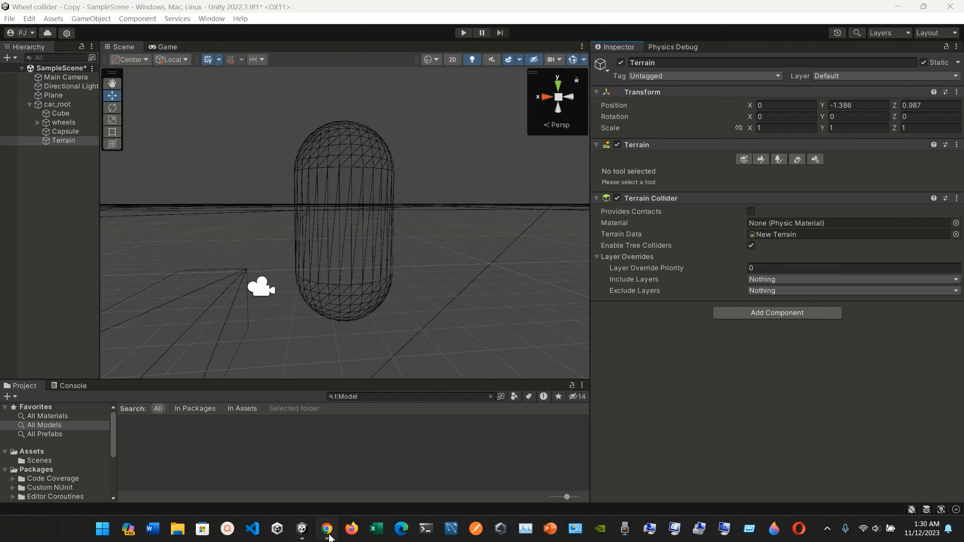
{"action": "scroll", "coordinate": [365, 410], "scroll_direction": "down", "scroll_amount": 1}
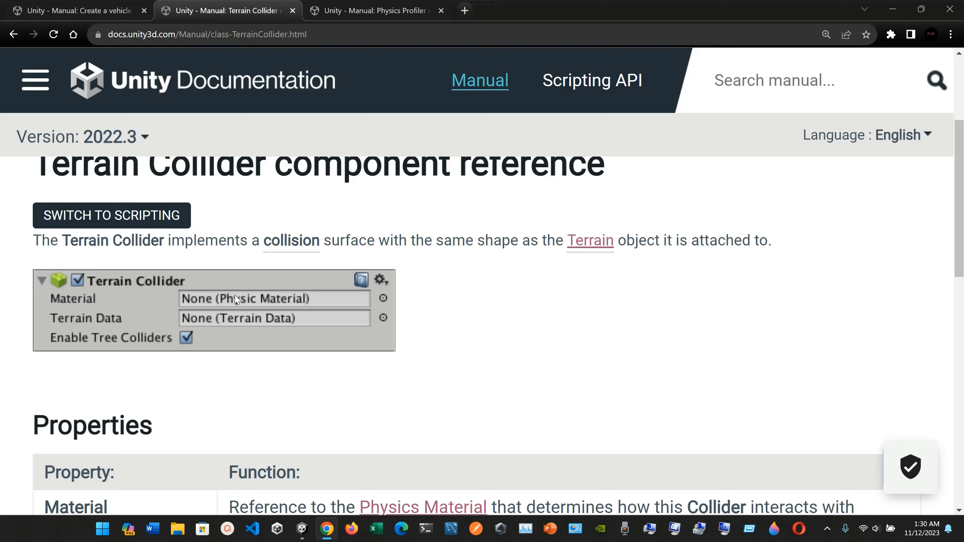
{"action": "scroll", "coordinate": [279, 335], "scroll_direction": "down", "scroll_amount": 5}
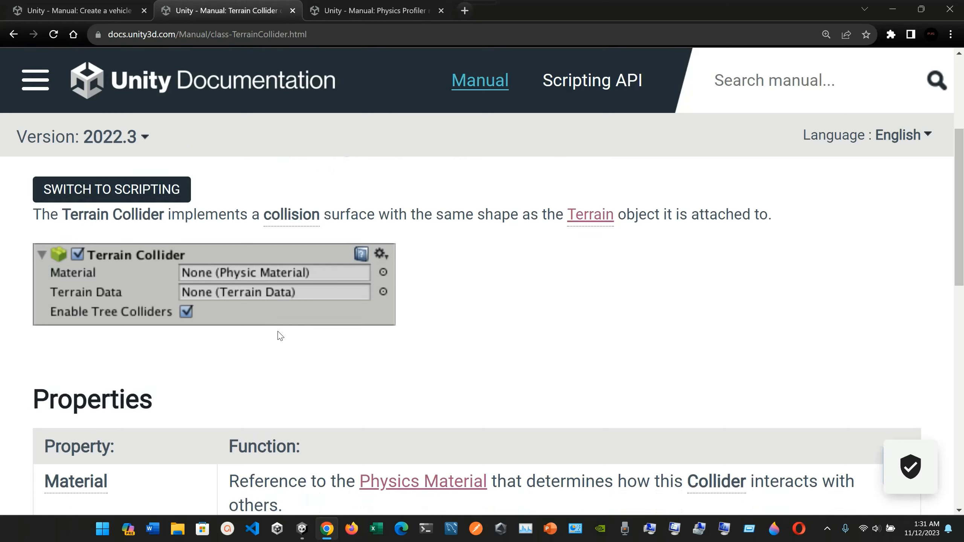
{"action": "scroll", "coordinate": [280, 336], "scroll_direction": "down", "scroll_amount": 1}
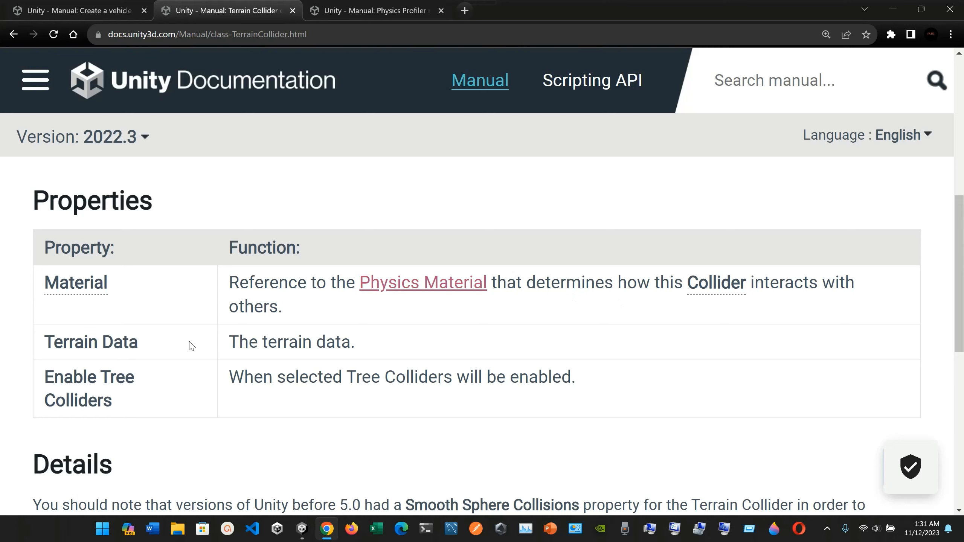
{"action": "scroll", "coordinate": [289, 348], "scroll_direction": "down", "scroll_amount": 3}
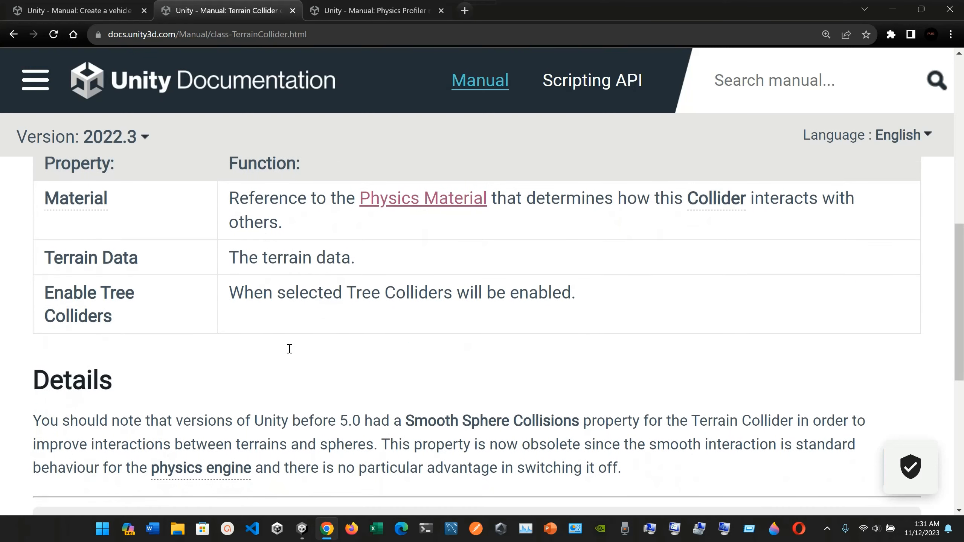
{"action": "scroll", "coordinate": [290, 349], "scroll_direction": "down", "scroll_amount": 1}
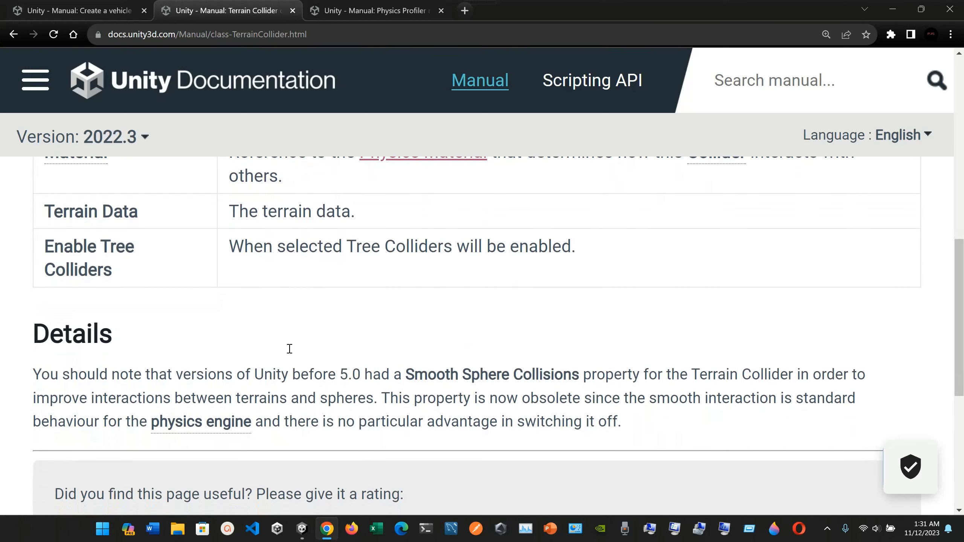
{"action": "scroll", "coordinate": [289, 349], "scroll_direction": "down", "scroll_amount": 4}
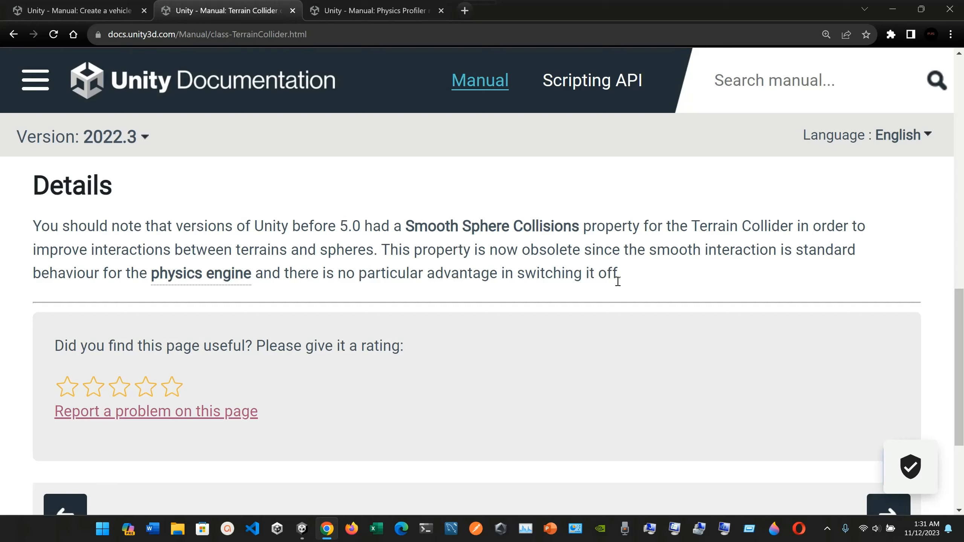
Switch to Unity, select the Capsule, and test the scene once in the Game view, stopping play mode at the end.
{"action": "left_click", "coordinate": [303, 529]}
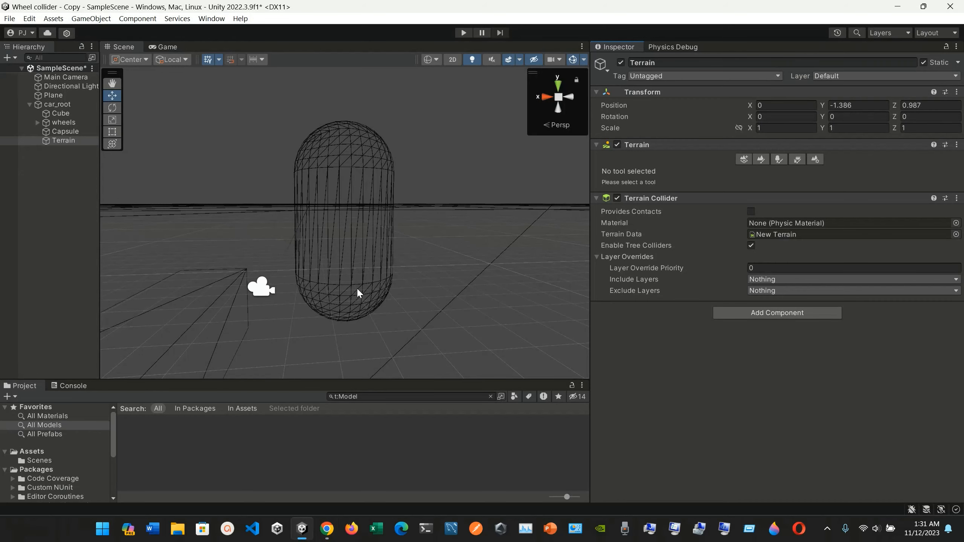
{"action": "left_click", "coordinate": [329, 198]}
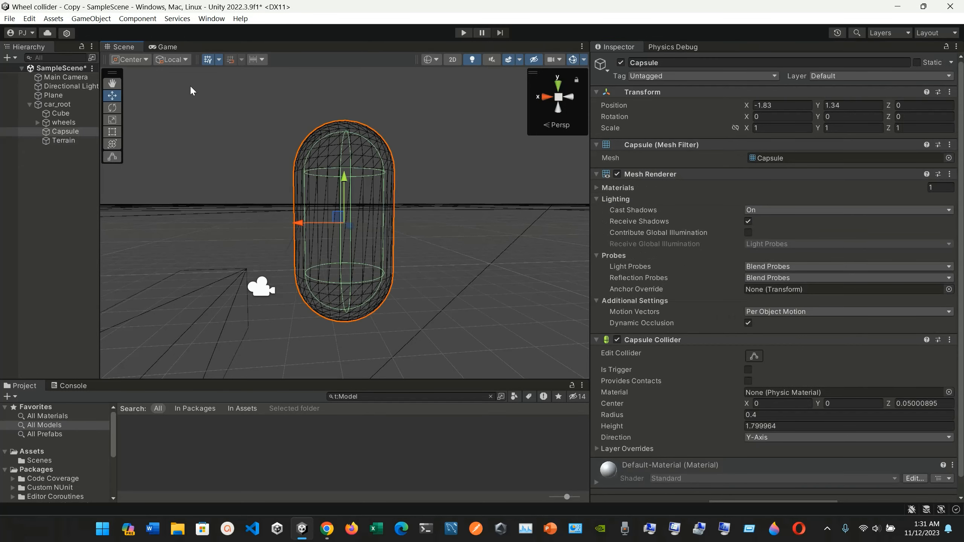
{"action": "left_click", "coordinate": [156, 45]}
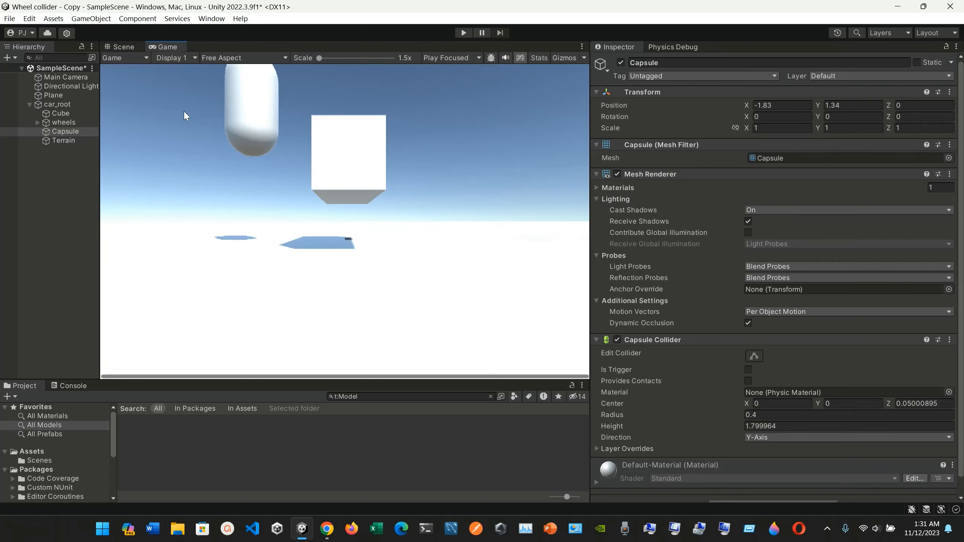
{"action": "left_click", "coordinate": [463, 33]}
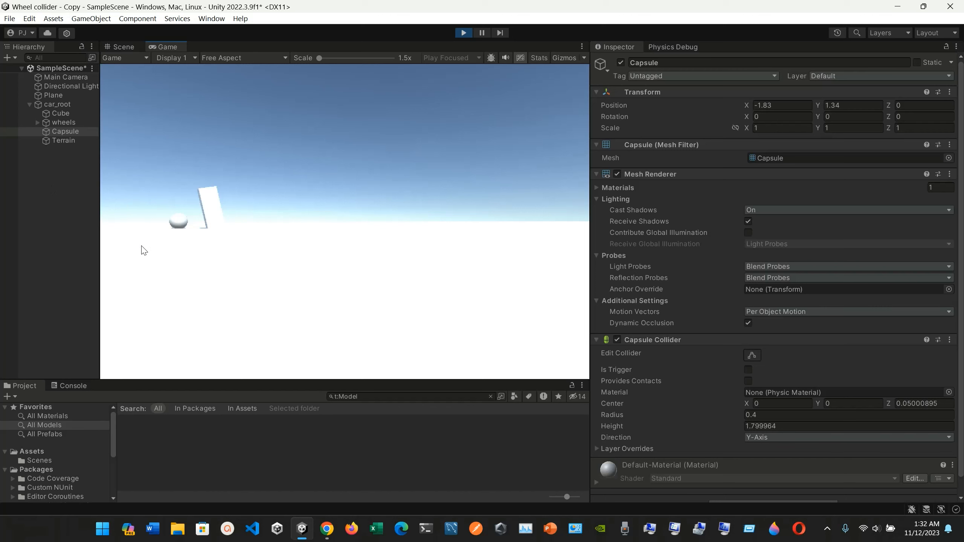
{"action": "left_click", "coordinate": [465, 32]}
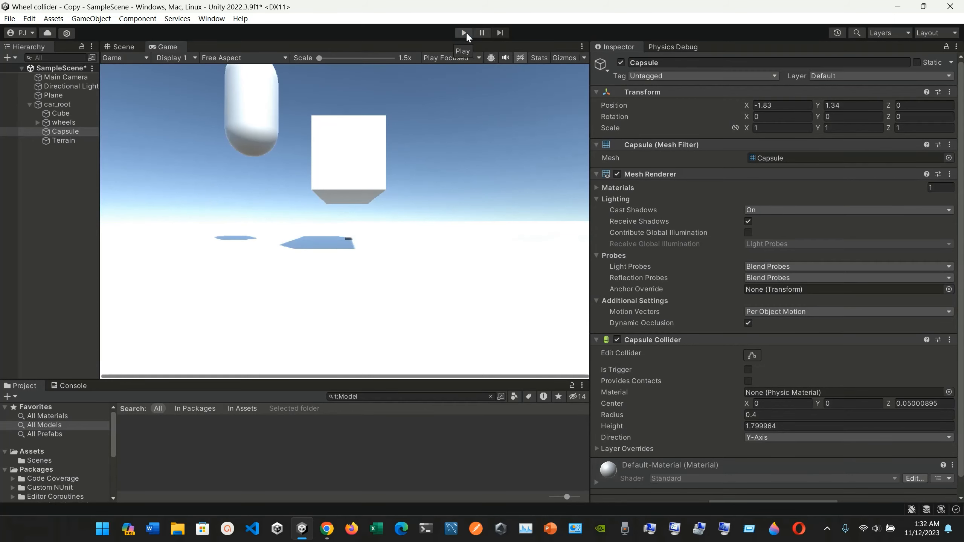
Run the scene again with the Game view enlarged to nearly the full window, watch the simulation, and stop it.
{"action": "left_click", "coordinate": [465, 33]}
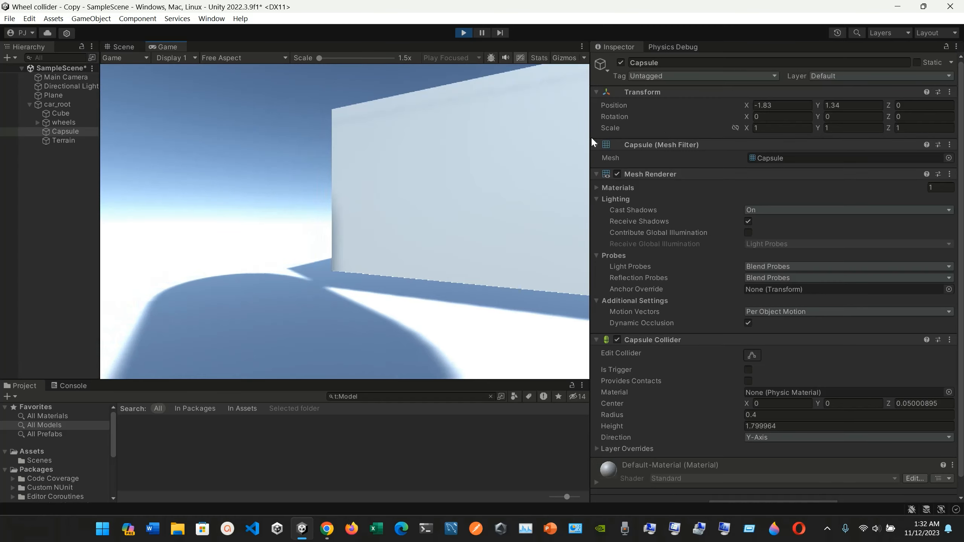
{"action": "left_click_drag", "start_coordinate": [590, 137], "coordinate": [909, 137]}
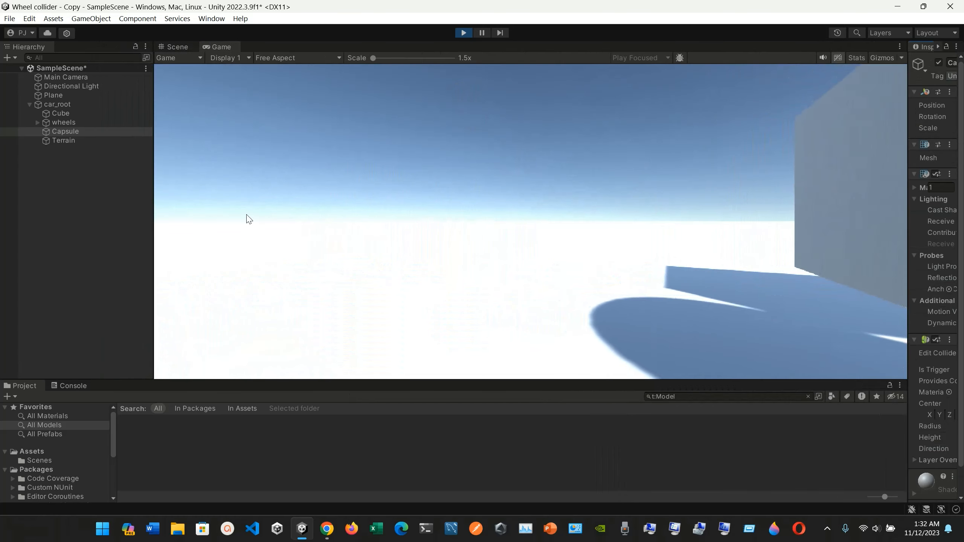
{"action": "left_click_drag", "start_coordinate": [153, 175], "coordinate": [57, 176]}
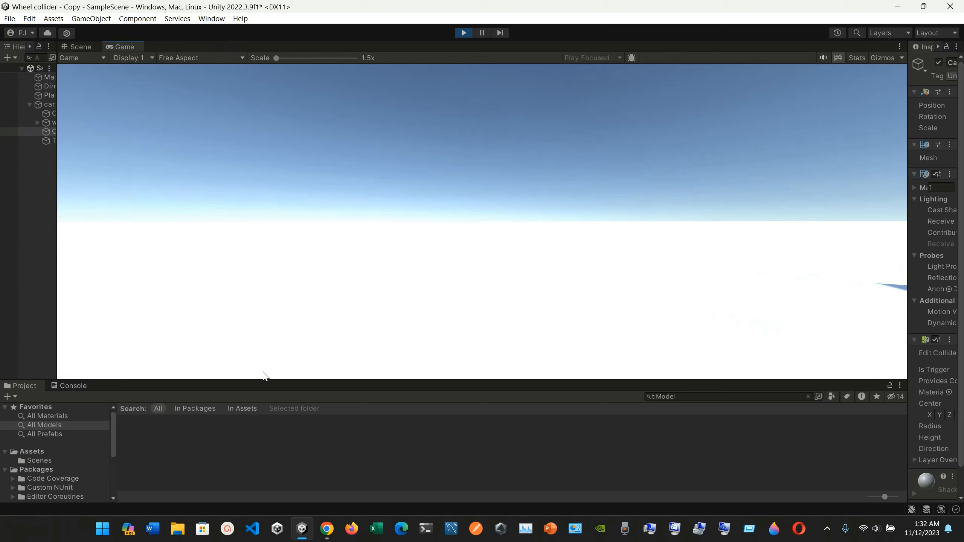
{"action": "left_click_drag", "start_coordinate": [287, 381], "coordinate": [279, 510]}
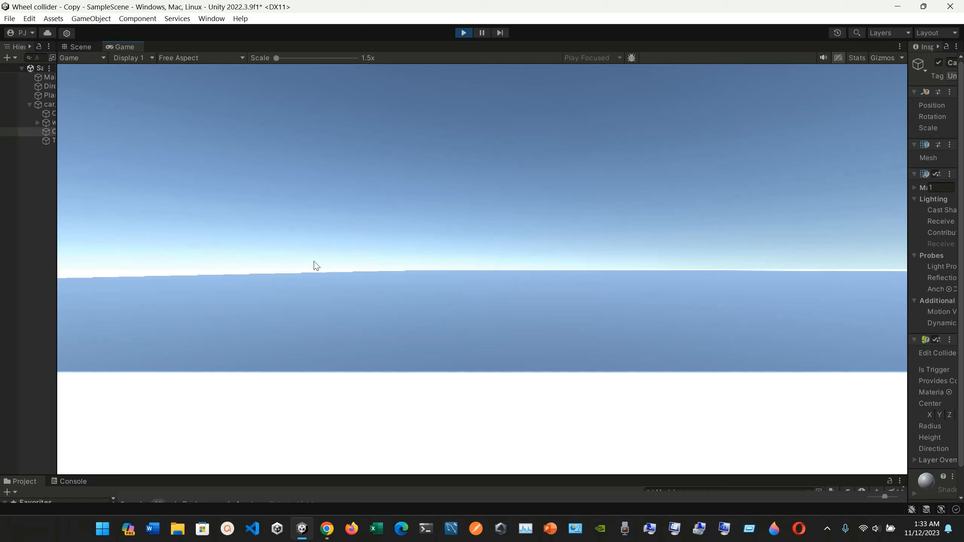
{"action": "left_click", "coordinate": [466, 38]}
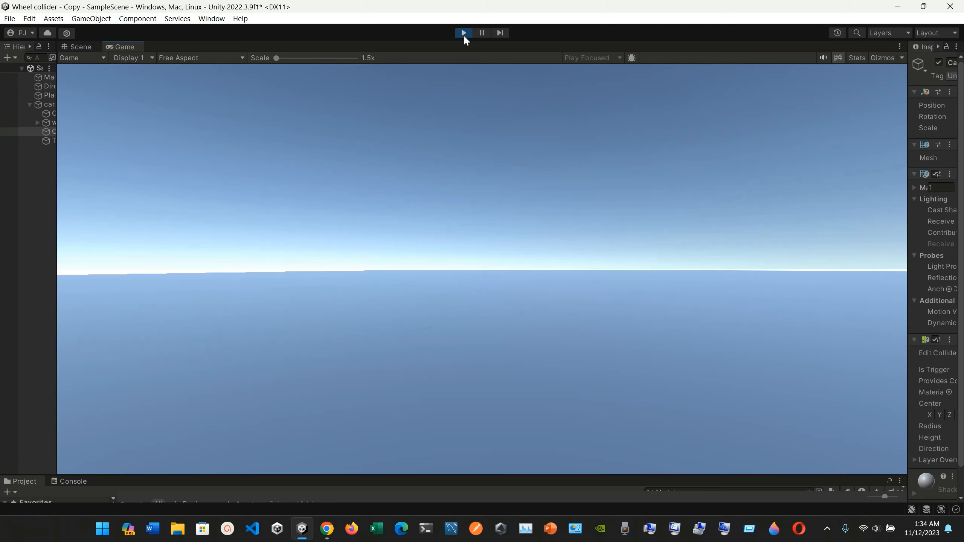
{"action": "left_click", "coordinate": [464, 34]}
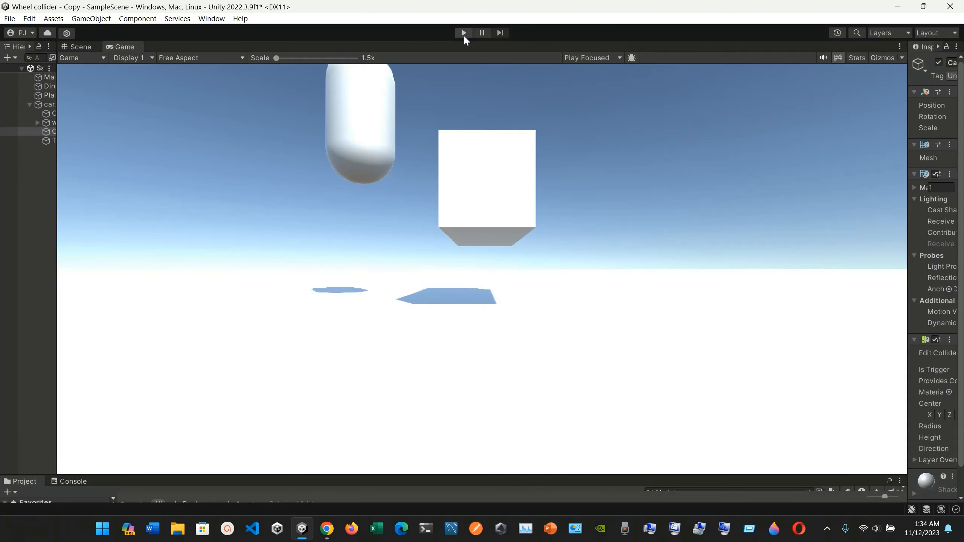
Restore the Default editor layout and change the Scene view's shading mode to Shaded.
{"action": "left_click", "coordinate": [935, 32]}
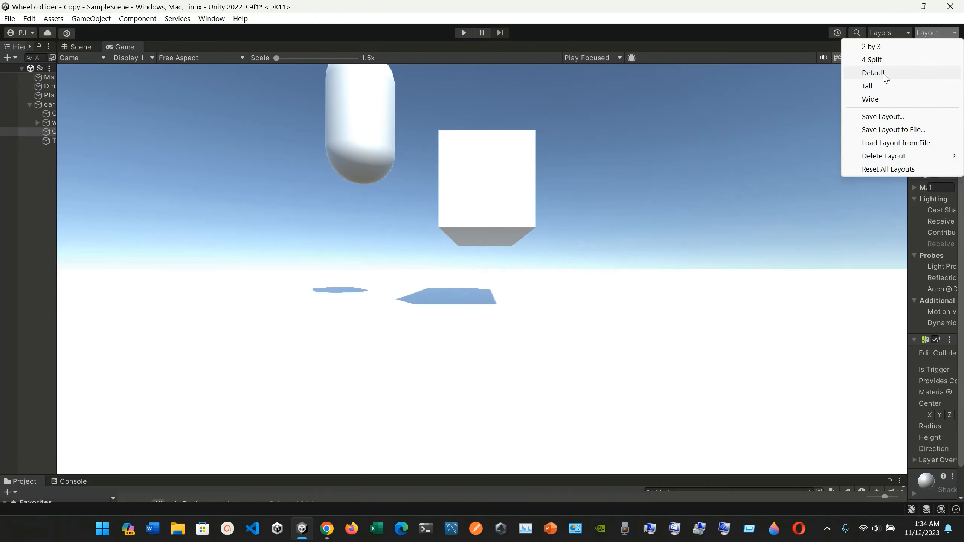
{"action": "left_click", "coordinate": [874, 73]}
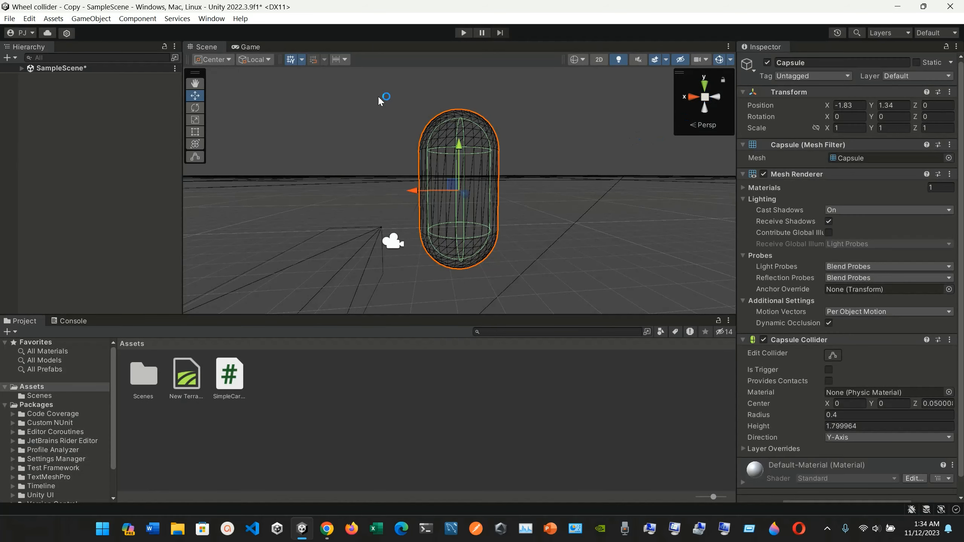
{"action": "left_click", "coordinate": [240, 47]}
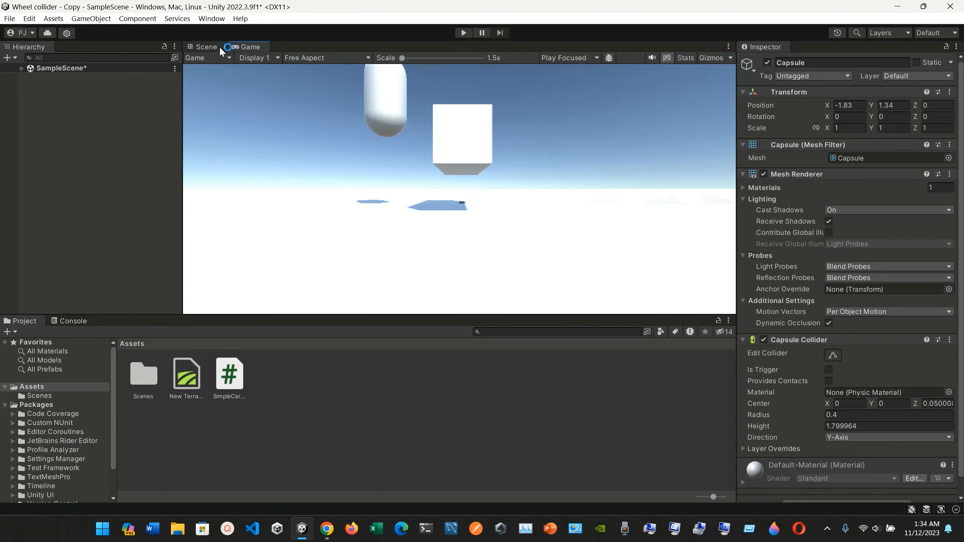
{"action": "left_click", "coordinate": [219, 47]}
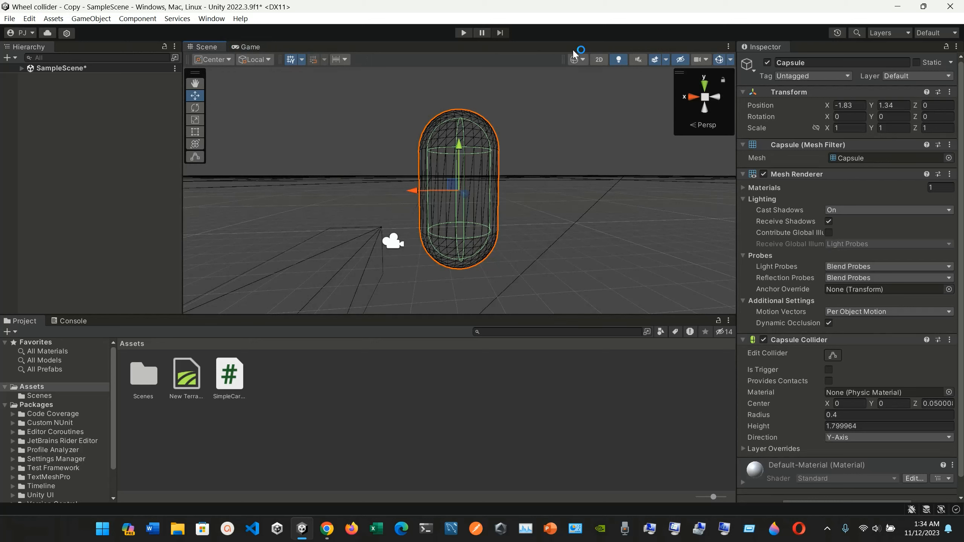
{"action": "left_click", "coordinate": [579, 58]}
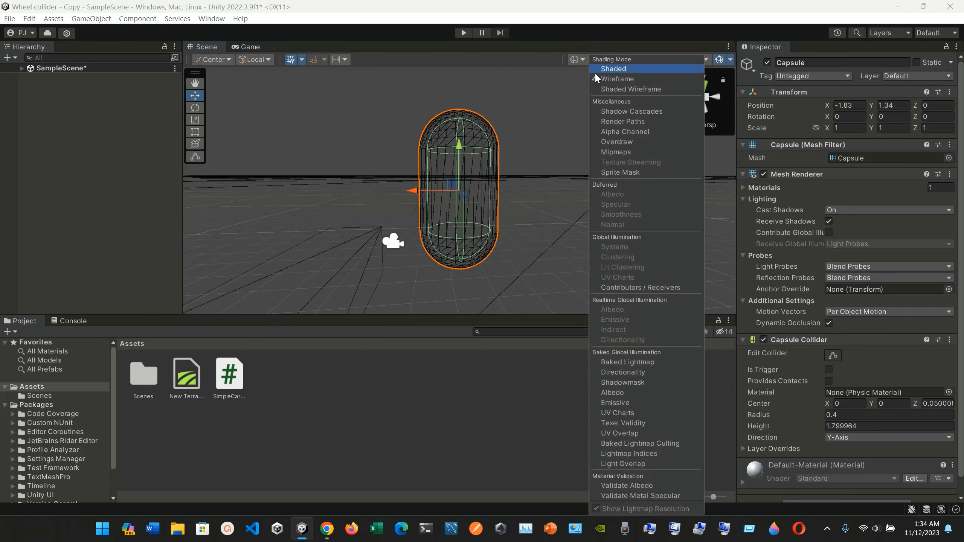
{"action": "left_click", "coordinate": [615, 70]}
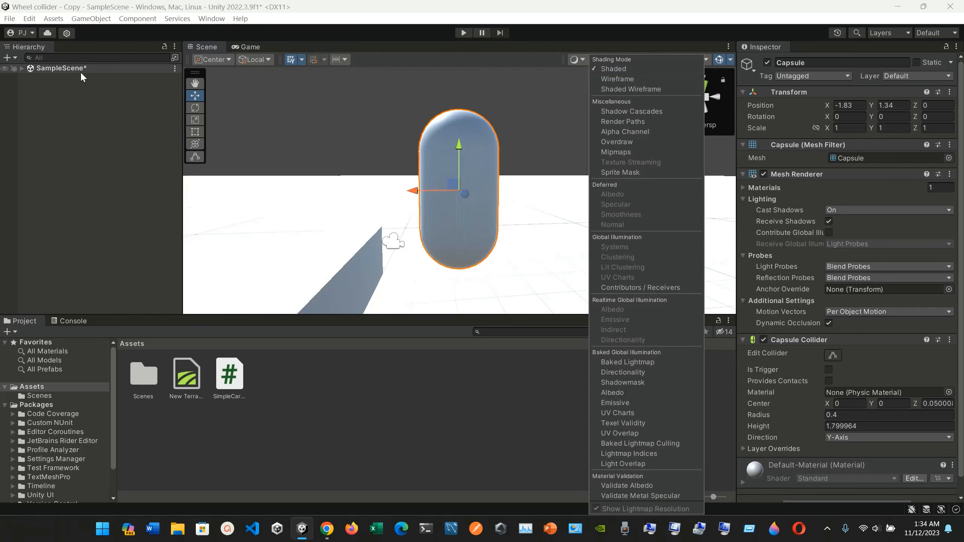
Expand SampleScene and car_root, frame the Terrain to compare it with the Plane from above, and check the Game view.
{"action": "left_click", "coordinate": [24, 69]}
{"action": "left_click", "coordinate": [22, 68]}
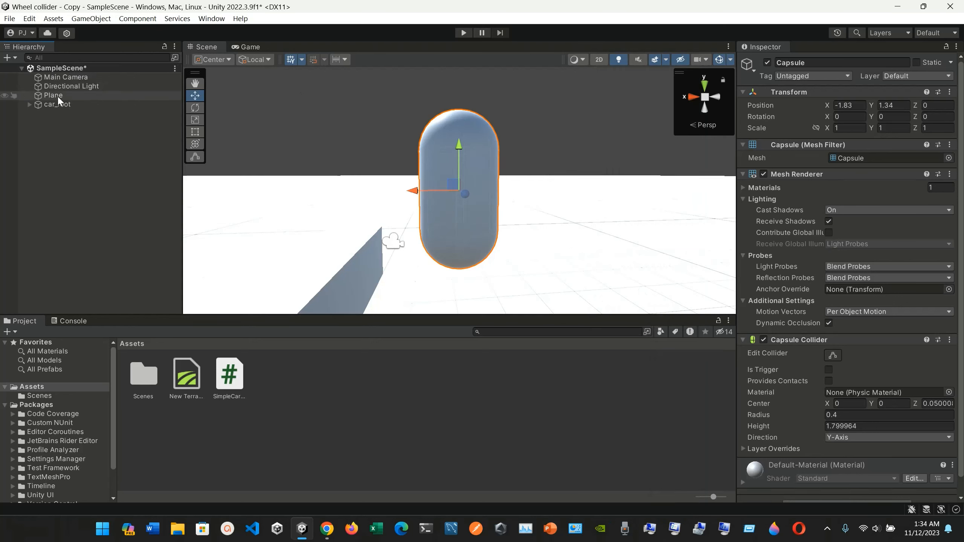
{"action": "left_click", "coordinate": [29, 105]}
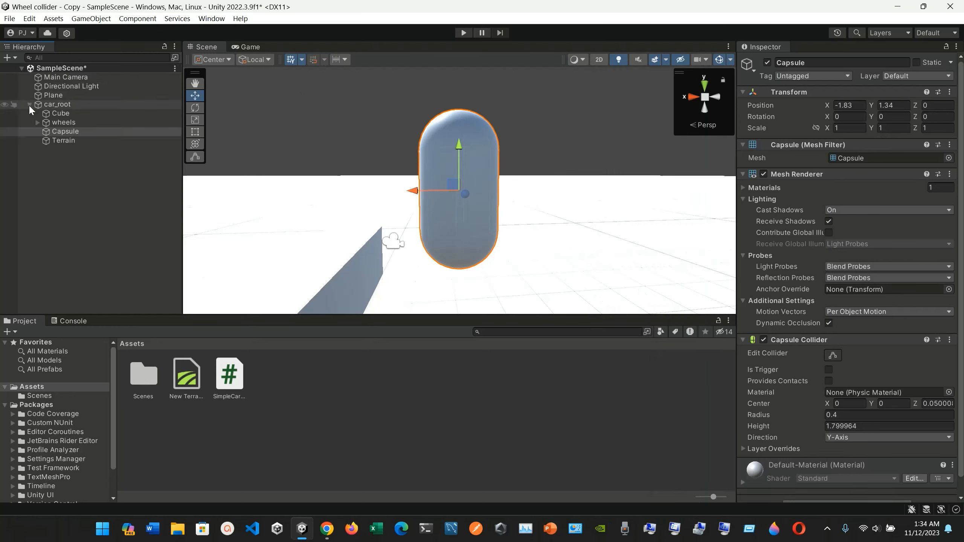
{"action": "left_click", "coordinate": [71, 140]}
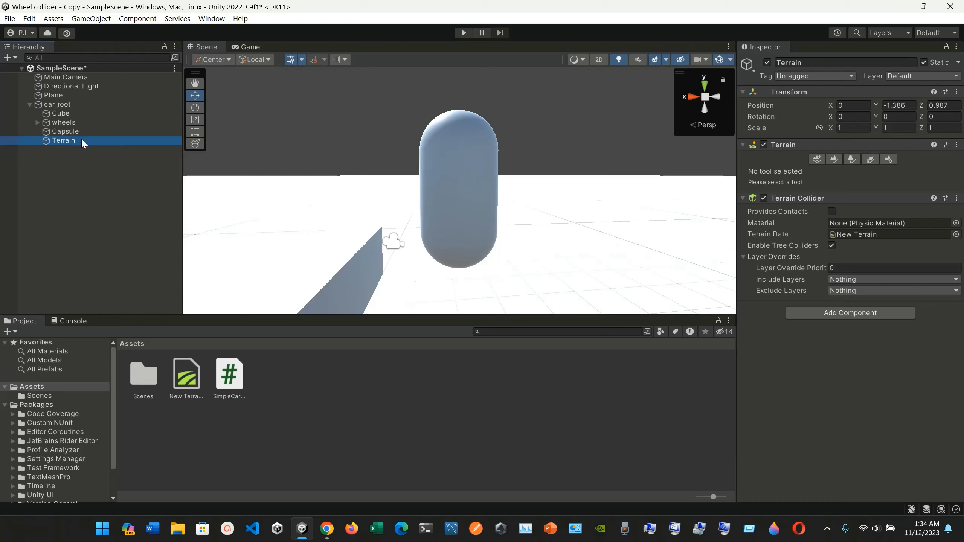
{"action": "double_click", "coordinate": [82, 140]}
{"action": "scroll", "coordinate": [297, 179], "scroll_direction": "up", "scroll_amount": 15}
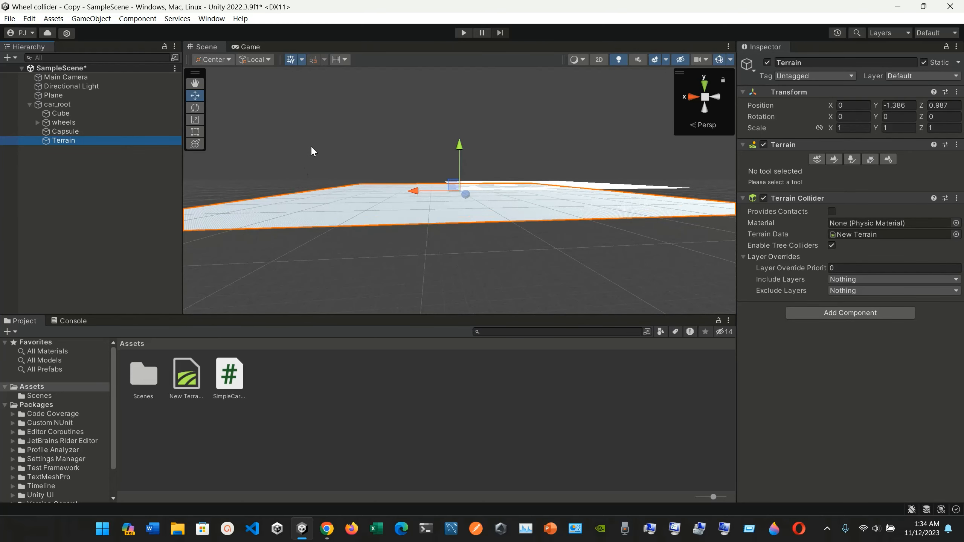
{"action": "left_click_drag", "start_coordinate": [311, 151], "coordinate": [310, 275], "text": "alt"}
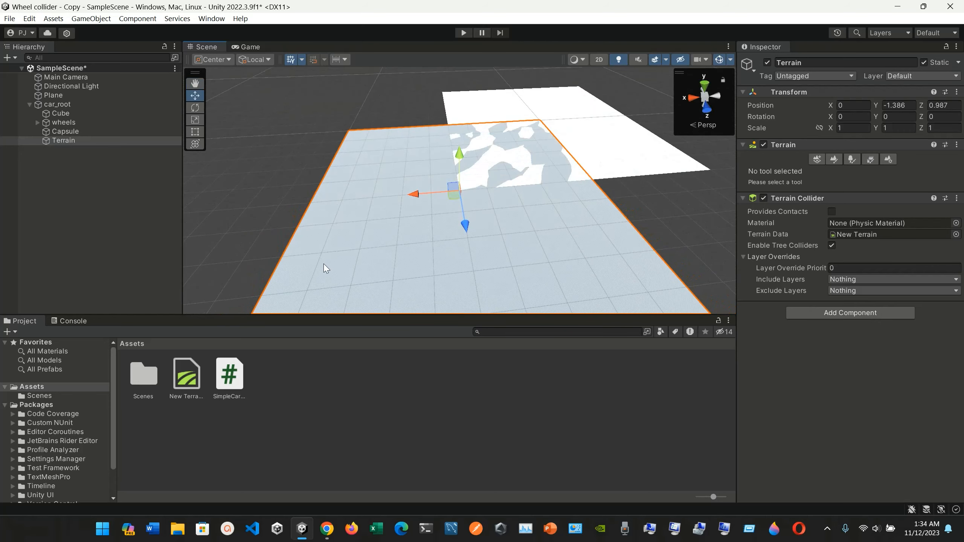
{"action": "left_click", "coordinate": [612, 121]}
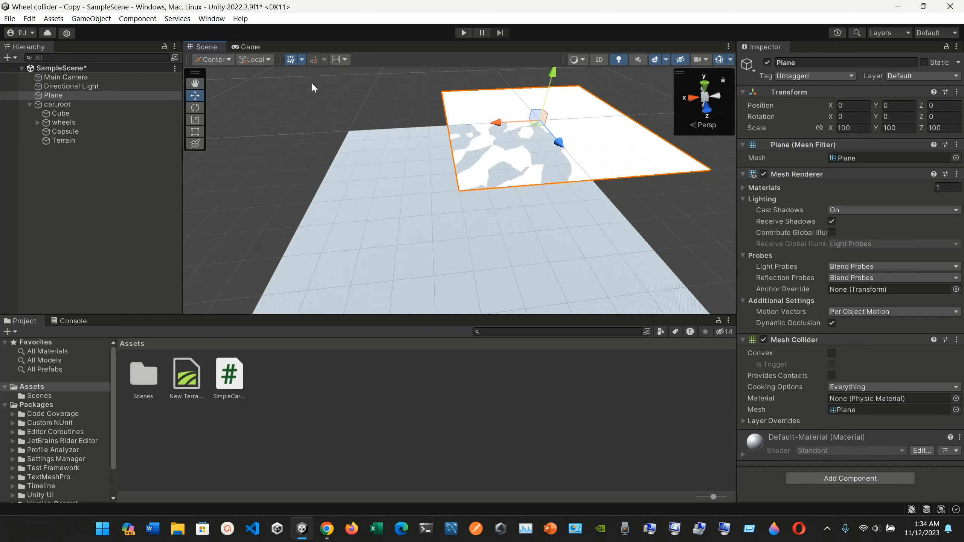
{"action": "left_click", "coordinate": [251, 47]}
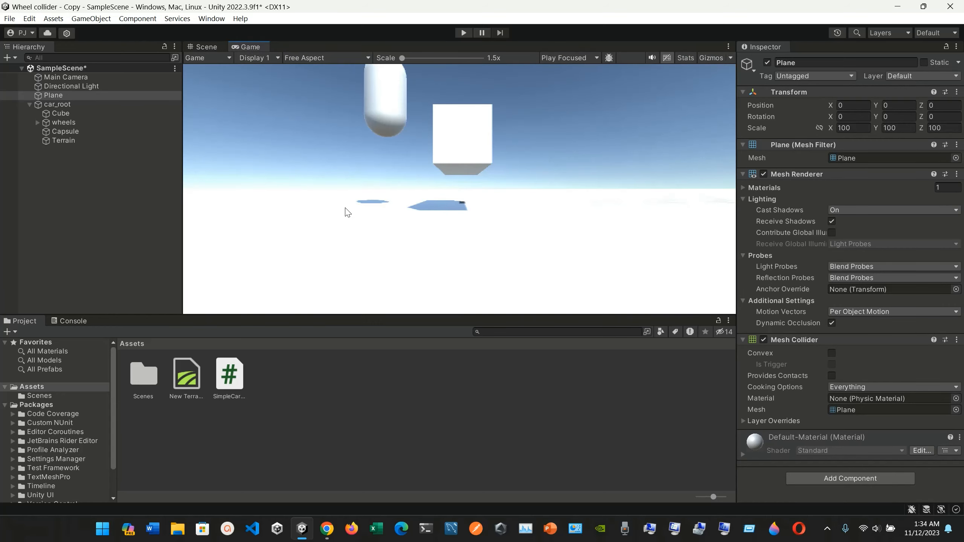
Switch to Chrome, go to the next manual page, Wheel Collider component reference, and read its introduction.
{"action": "left_click", "coordinate": [327, 529]}
{"action": "scroll", "coordinate": [757, 437], "scroll_direction": "down", "scroll_amount": 4}
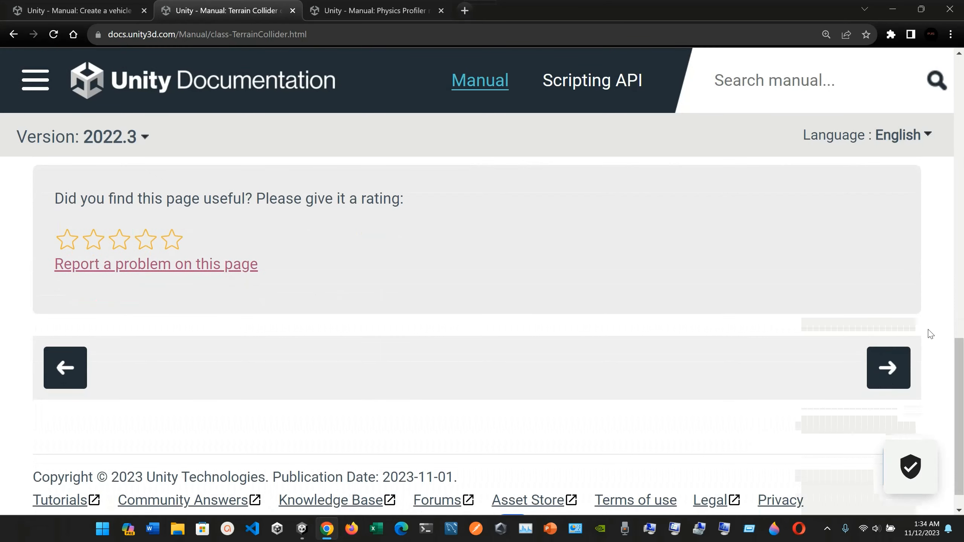
{"action": "left_click", "coordinate": [908, 372]}
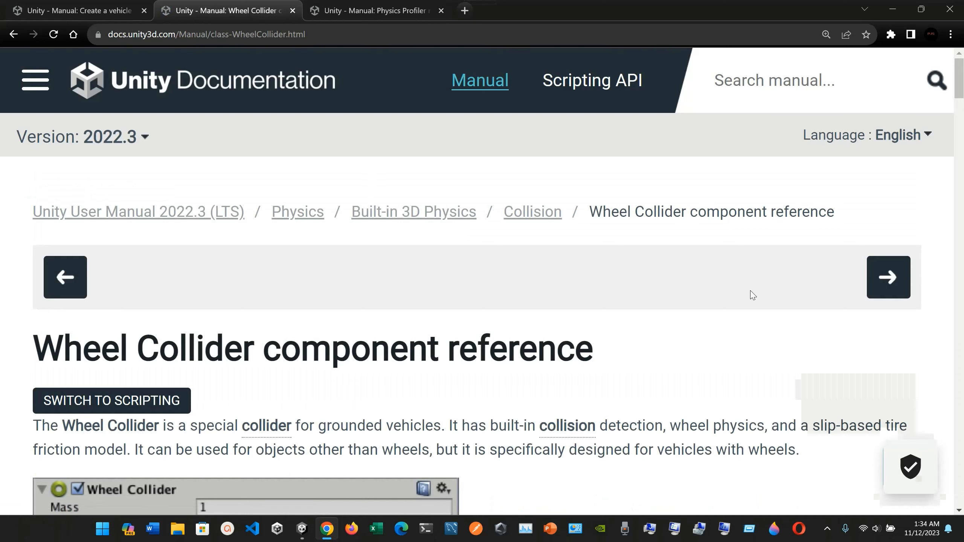
{"action": "scroll", "coordinate": [752, 295], "scroll_direction": "down", "scroll_amount": 3}
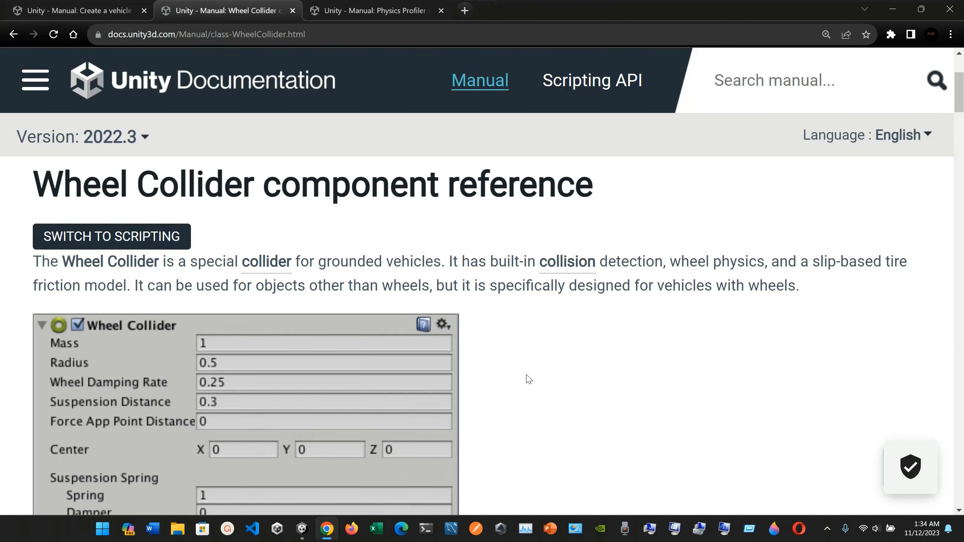
Switch to the Unity editor, select the Cube under car_root and frame it in the Scene view to inspect its Box Collider.
{"action": "left_click", "coordinate": [302, 529]}
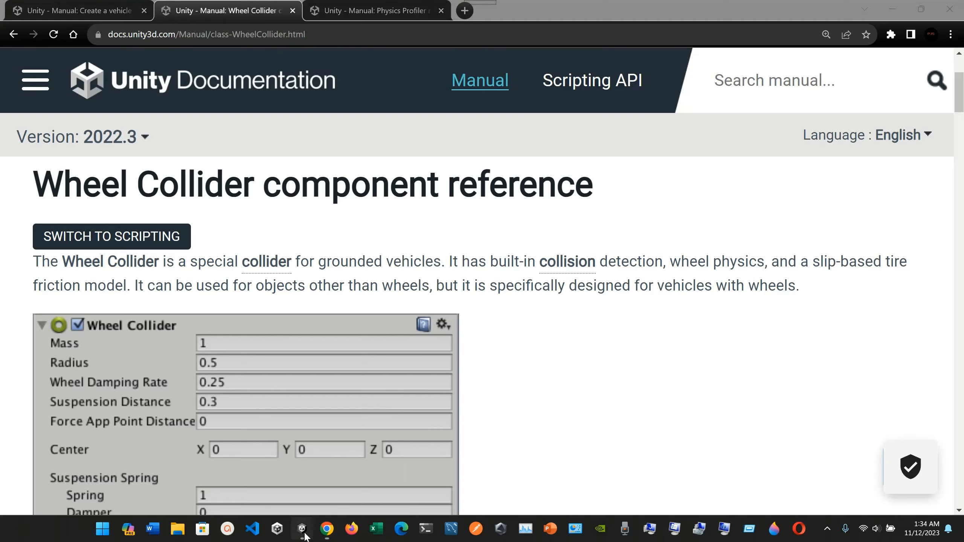
{"action": "left_click", "coordinate": [204, 46]}
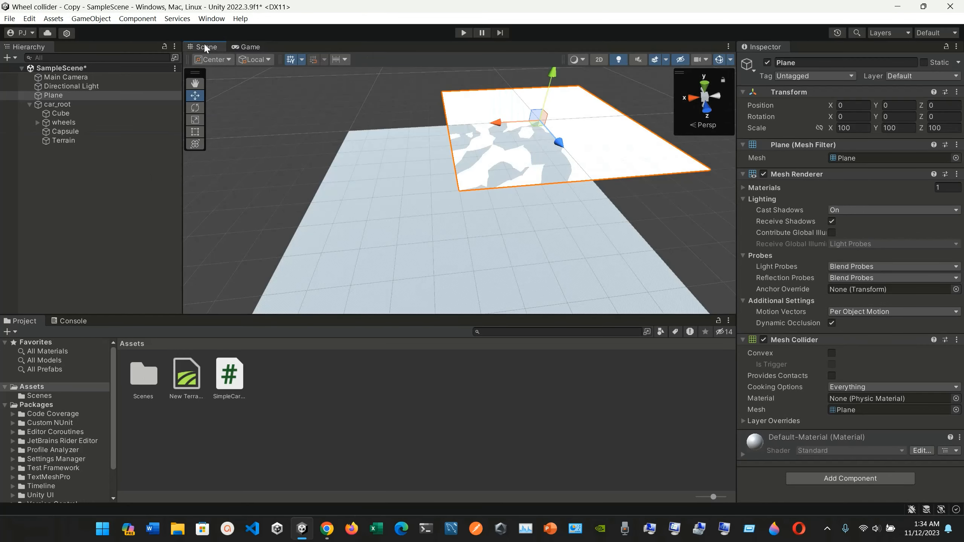
{"action": "left_click", "coordinate": [63, 195]}
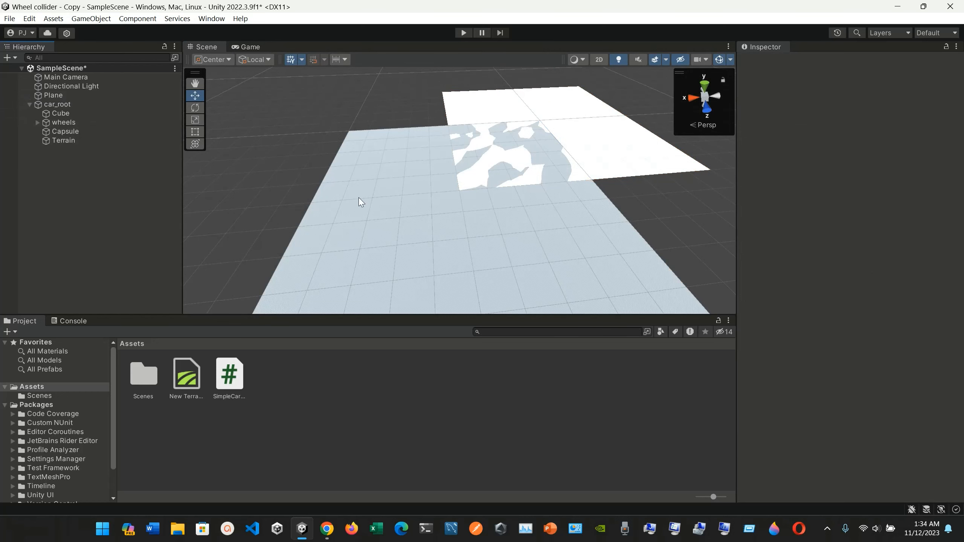
{"action": "left_click", "coordinate": [86, 117]}
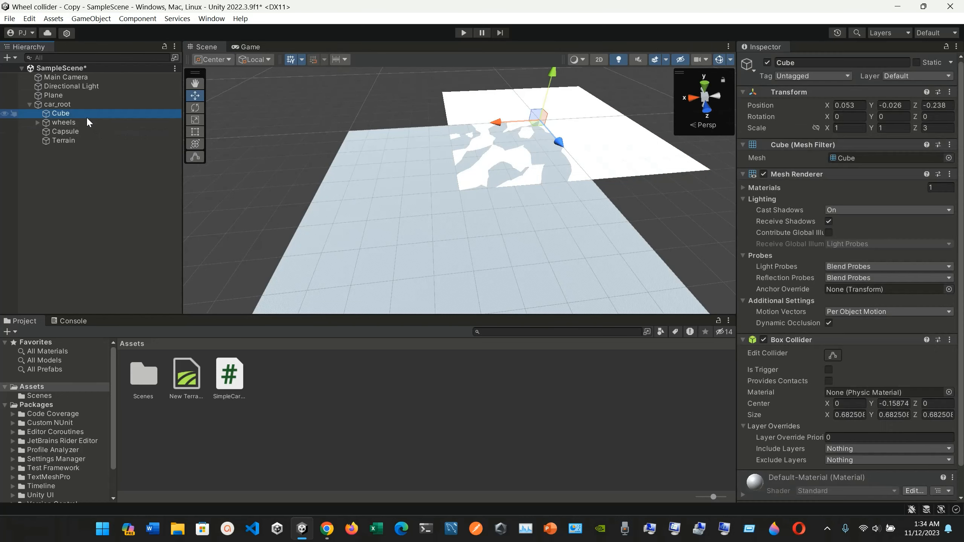
{"action": "double_click", "coordinate": [154, 116]}
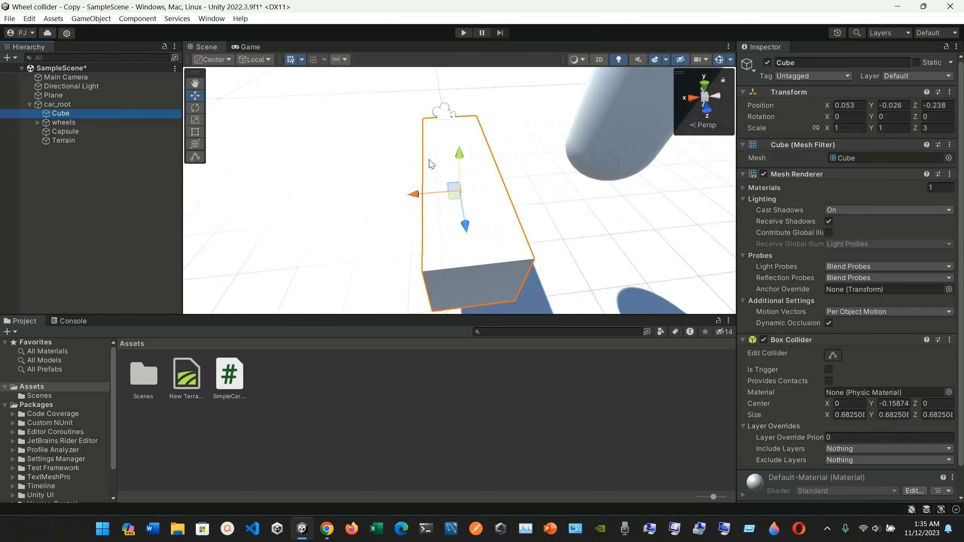
Switch to Chrome and look over the sample Wheel Collider component pictured below the manual page's introduction.
{"action": "left_click", "coordinate": [333, 533]}
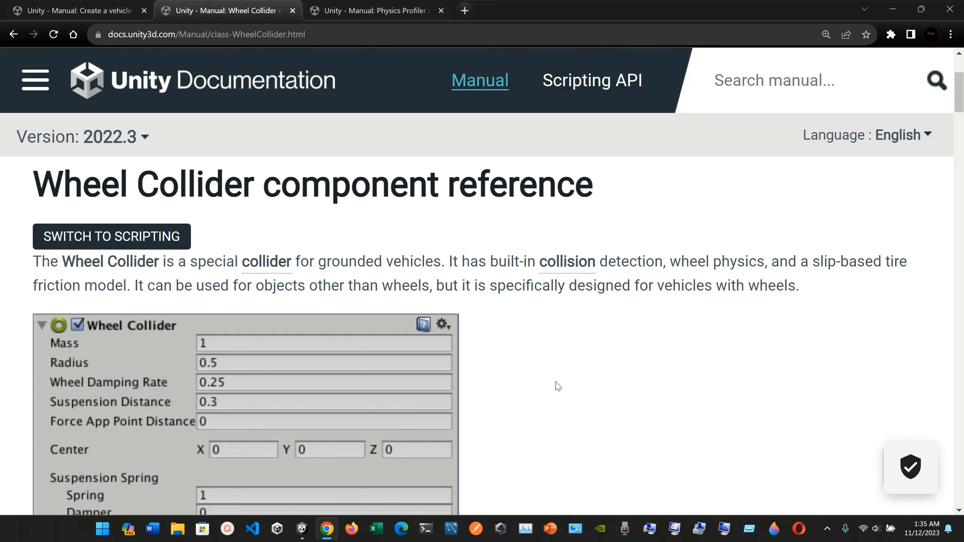
{"action": "scroll", "coordinate": [558, 387], "scroll_direction": "down", "scroll_amount": 1}
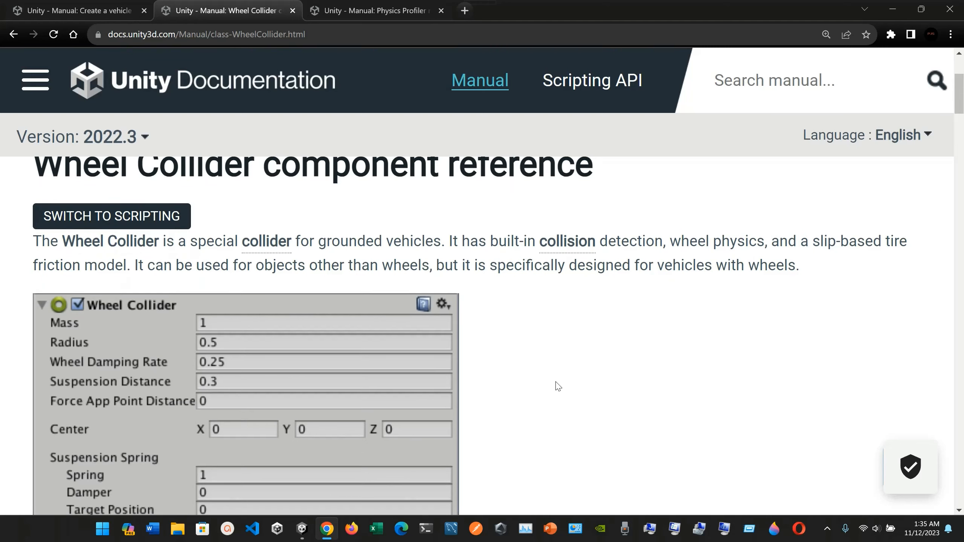
{"action": "scroll", "coordinate": [559, 387], "scroll_direction": "down", "scroll_amount": 3}
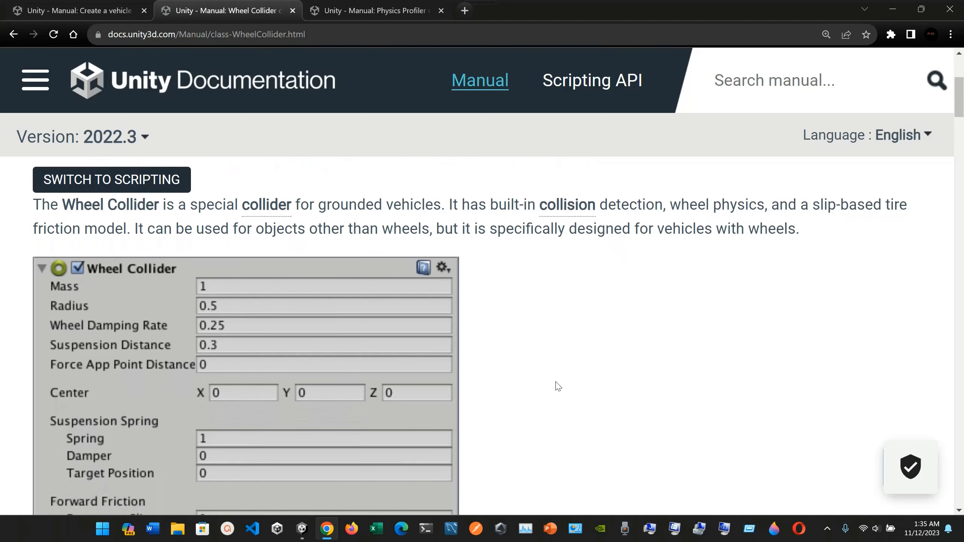
{"action": "scroll", "coordinate": [558, 387], "scroll_direction": "down", "scroll_amount": 1}
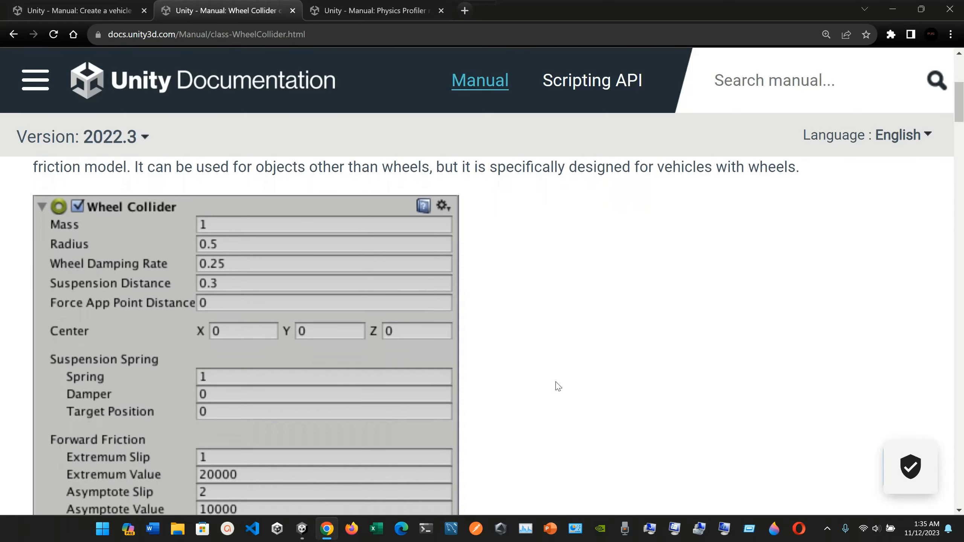
Switch to Unity, review the Cube's Box Collider settings, and check which 3D object types can be created without adding one.
{"action": "left_click", "coordinate": [301, 529]}
{"action": "scroll", "coordinate": [787, 383], "scroll_direction": "down", "scroll_amount": 2}
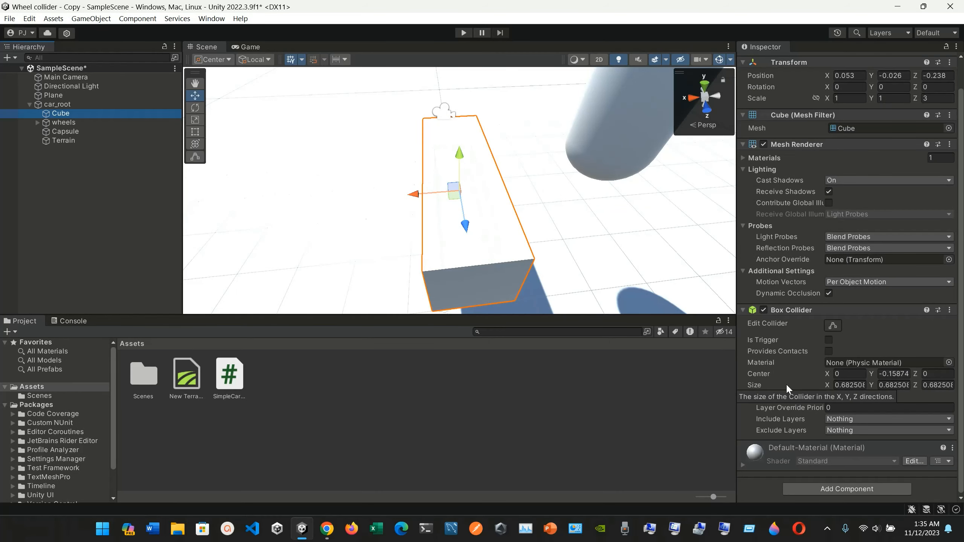
{"action": "left_click", "coordinate": [81, 166]}
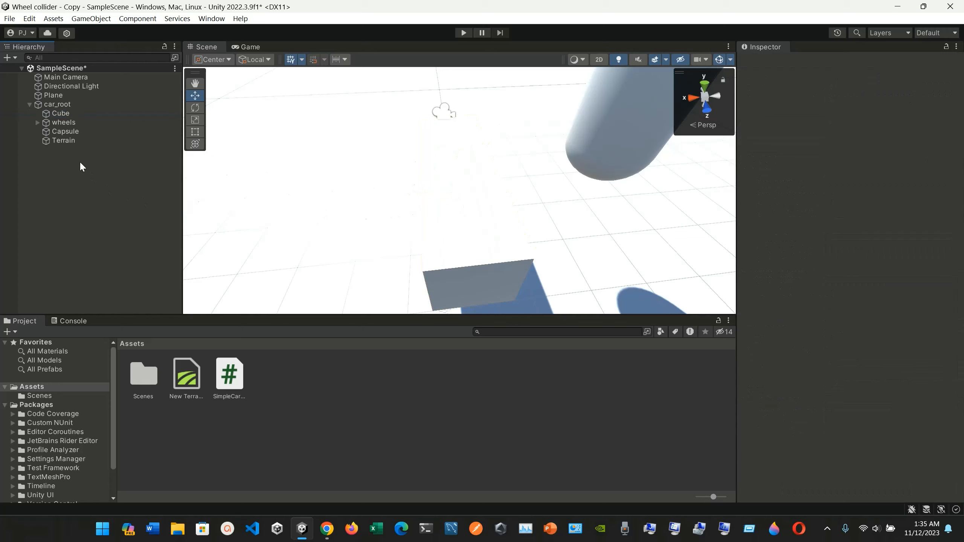
{"action": "right_click", "coordinate": [52, 149]}
{"action": "mouse_move", "coordinate": [164, 323]}
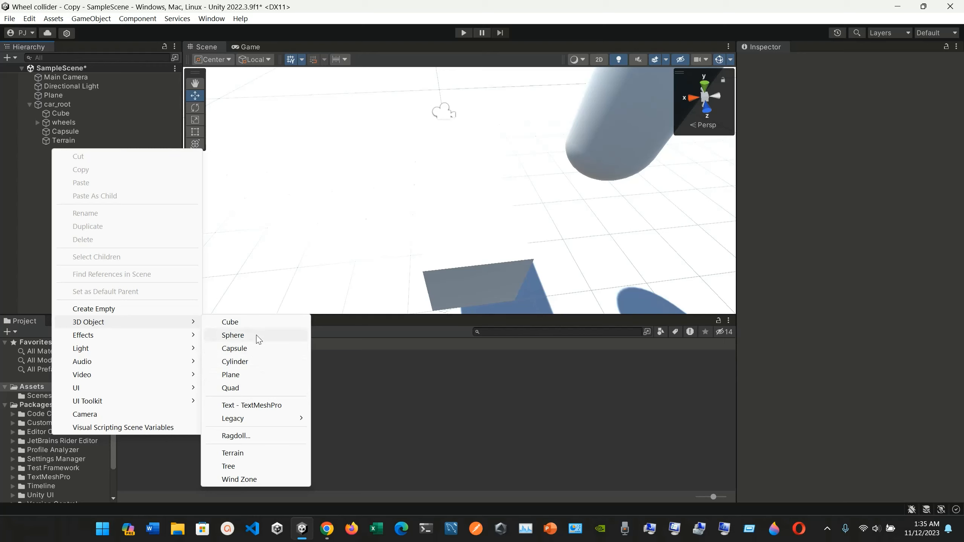
{"action": "mouse_move", "coordinate": [279, 424]}
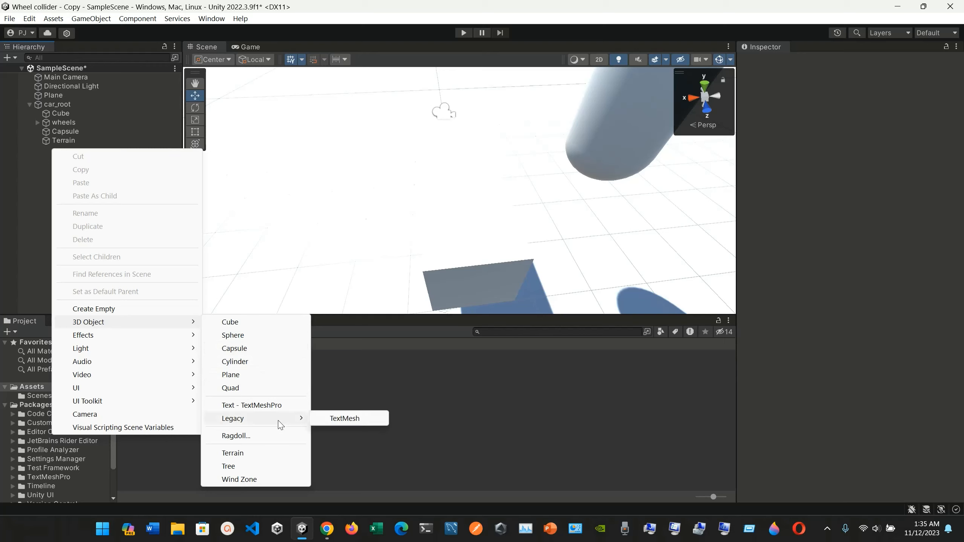
{"action": "left_click", "coordinate": [38, 178]}
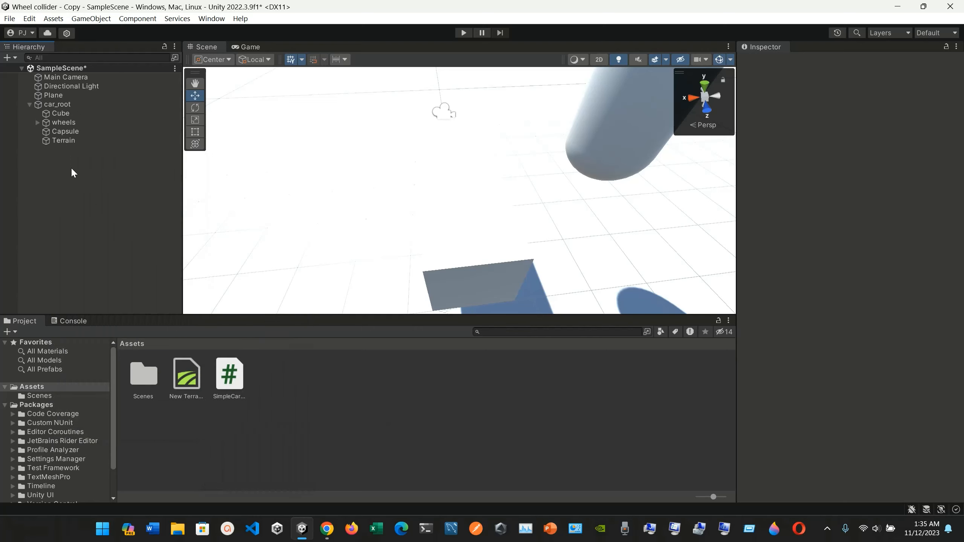
Expand the wheels object under car_root and select frontLeft to view its Wheel Collider settings.
{"action": "left_click", "coordinate": [89, 122]}
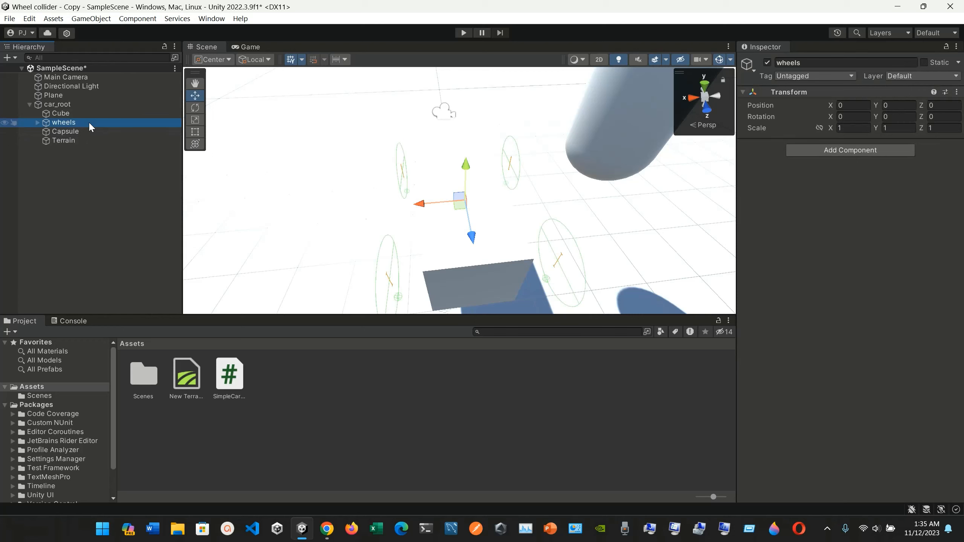
{"action": "left_click", "coordinate": [38, 122]}
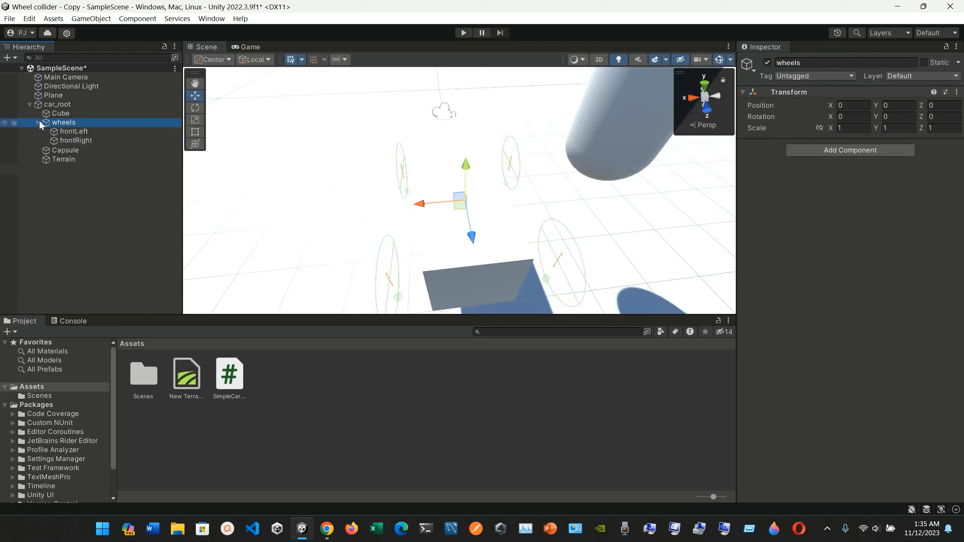
{"action": "left_click", "coordinate": [73, 131]}
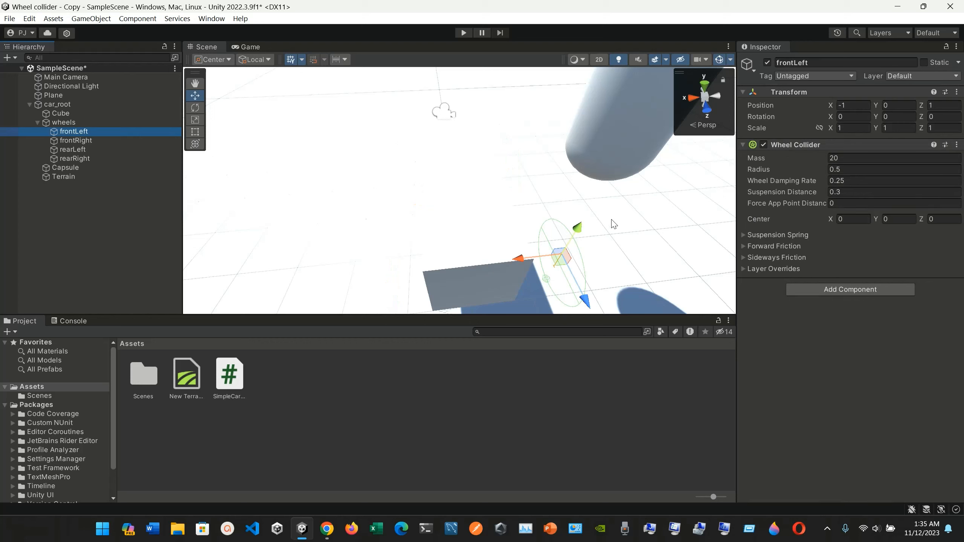
Search the components that can be added to frontLeft for "whee", and close the list without adding one.
{"action": "left_click", "coordinate": [823, 289]}
{"action": "key", "text": "BackSpace"}
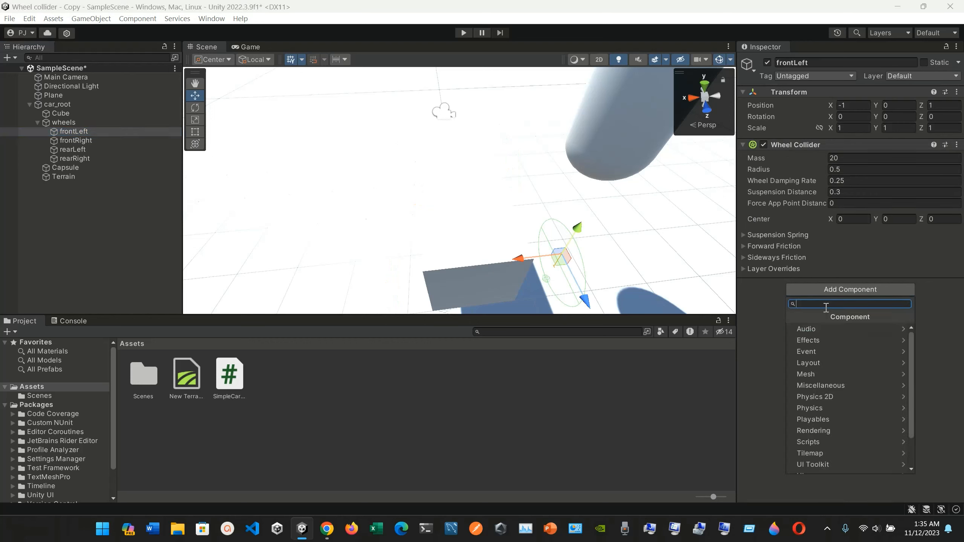
{"action": "type", "text": "whee"}
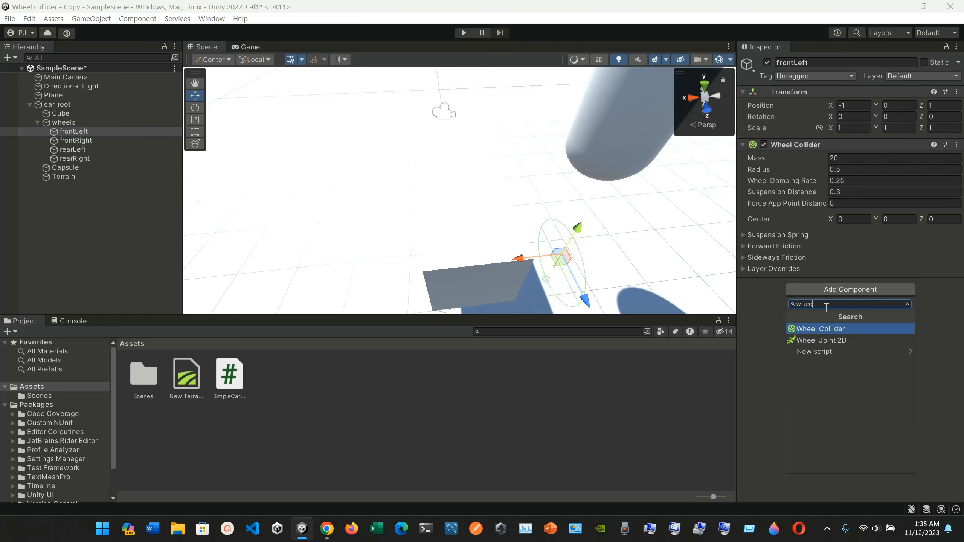
{"action": "key", "text": "BackSpace"}
{"action": "key", "text": "BackSpace"}
{"action": "key", "text": "BackSpace"}
{"action": "key", "text": "BackSpace"}
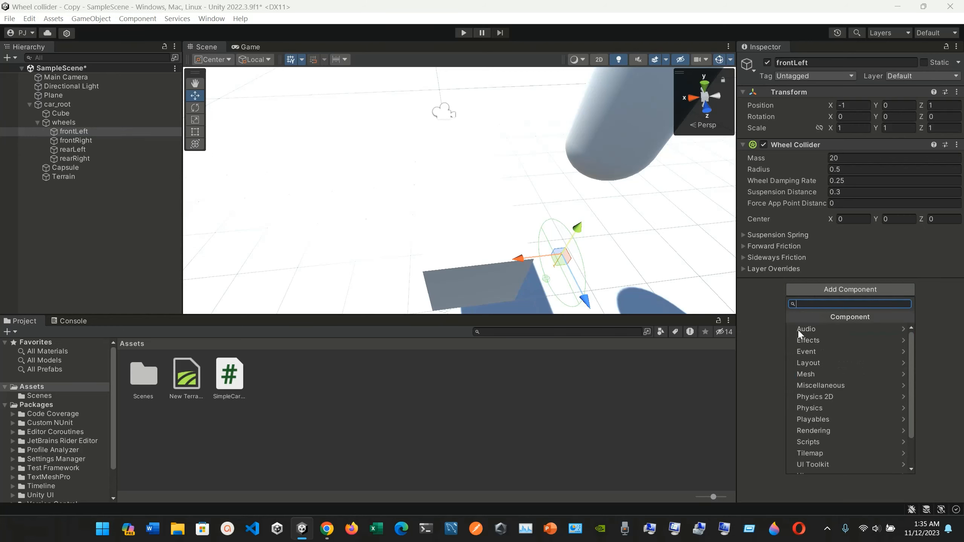
{"action": "left_click", "coordinate": [754, 364]}
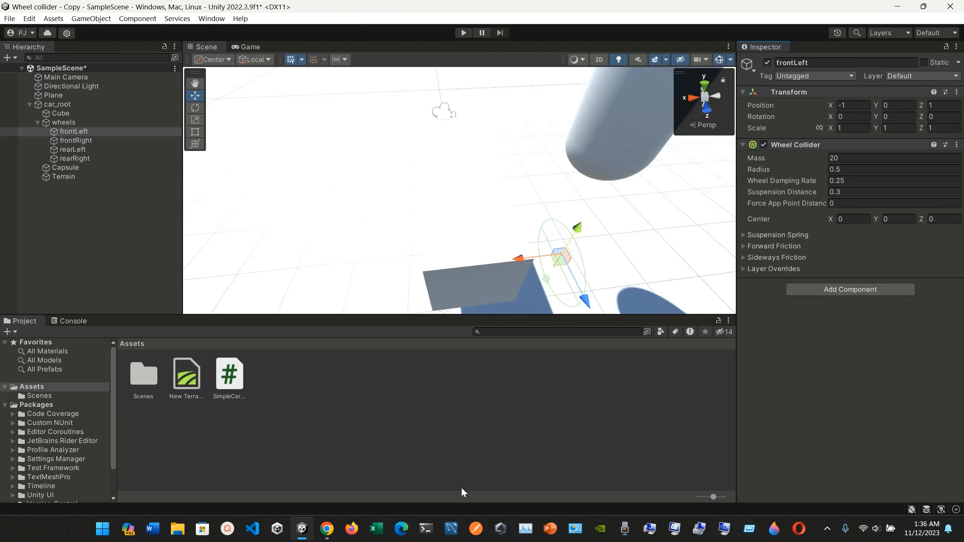
Switch to Chrome and review the suspension and friction fields in the manual's sample Wheel Collider picture.
{"action": "left_click", "coordinate": [327, 529]}
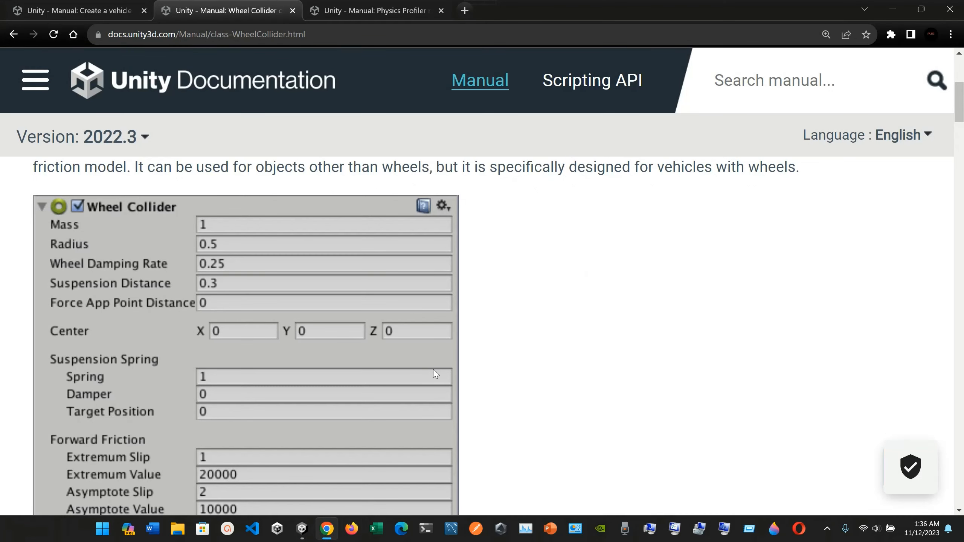
{"action": "scroll", "coordinate": [435, 371], "scroll_direction": "up", "scroll_amount": 2}
{"action": "scroll", "coordinate": [434, 371], "scroll_direction": "down", "scroll_amount": 4}
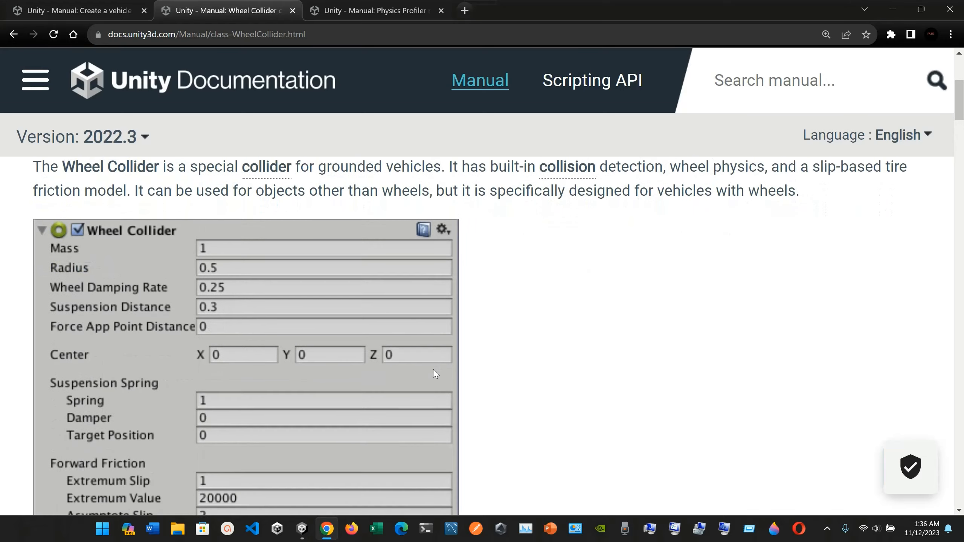
{"action": "scroll", "coordinate": [435, 374], "scroll_direction": "up", "scroll_amount": 1}
{"action": "scroll", "coordinate": [304, 360], "scroll_direction": "down", "scroll_amount": 5}
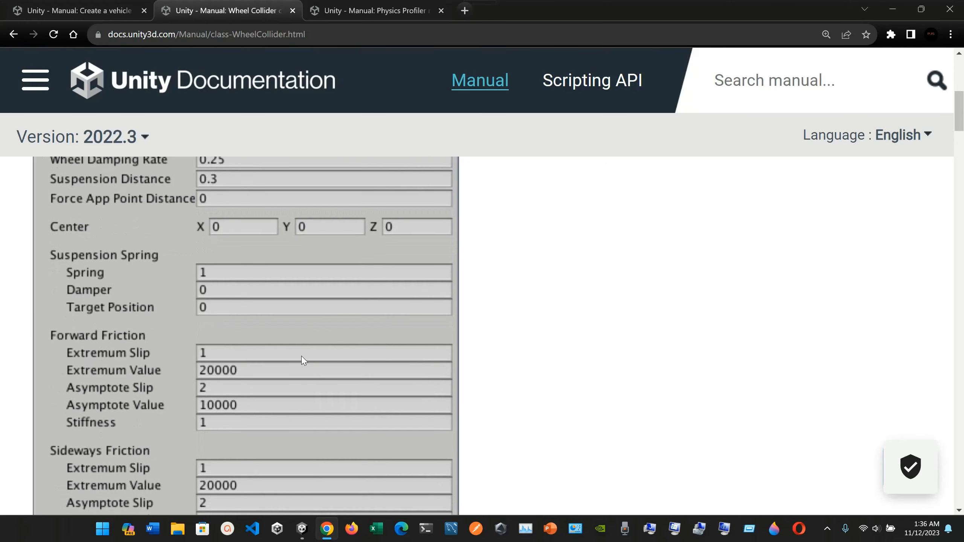
Read the Wheel Collider Properties table from Mass through Suspension Spring to Target Position.
{"action": "scroll", "coordinate": [303, 361], "scroll_direction": "down", "scroll_amount": 2}
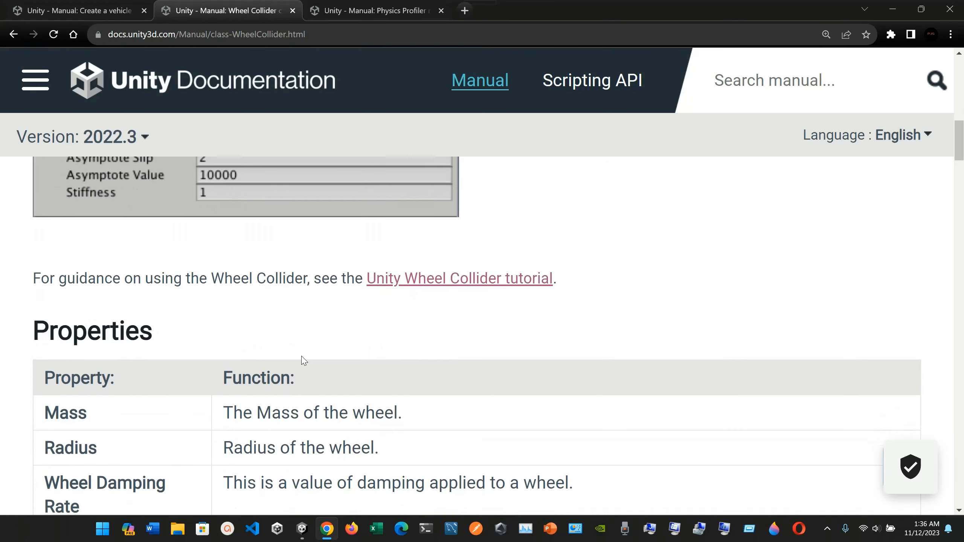
{"action": "scroll", "coordinate": [124, 338], "scroll_direction": "down", "scroll_amount": 2}
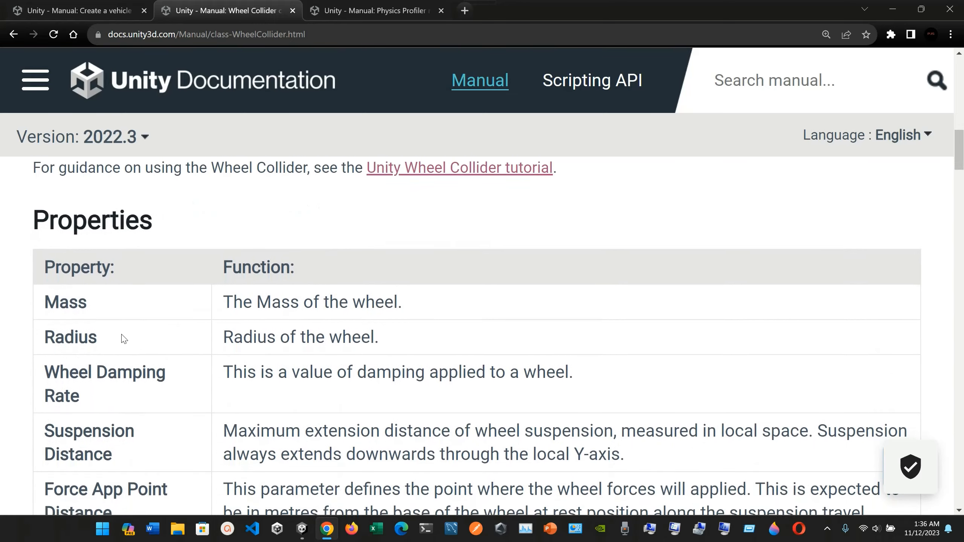
{"action": "scroll", "coordinate": [96, 365], "scroll_direction": "down", "scroll_amount": 2}
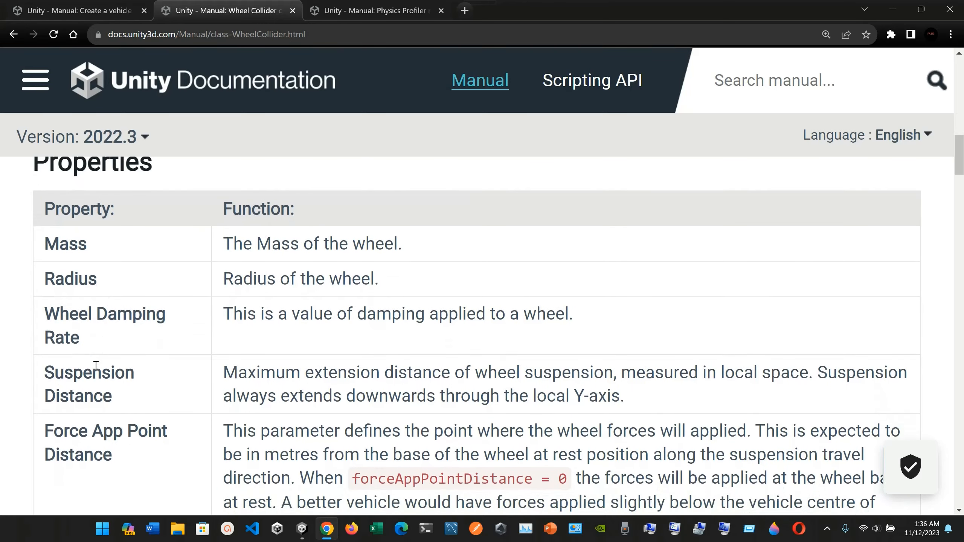
{"action": "scroll", "coordinate": [96, 366], "scroll_direction": "down", "scroll_amount": 1}
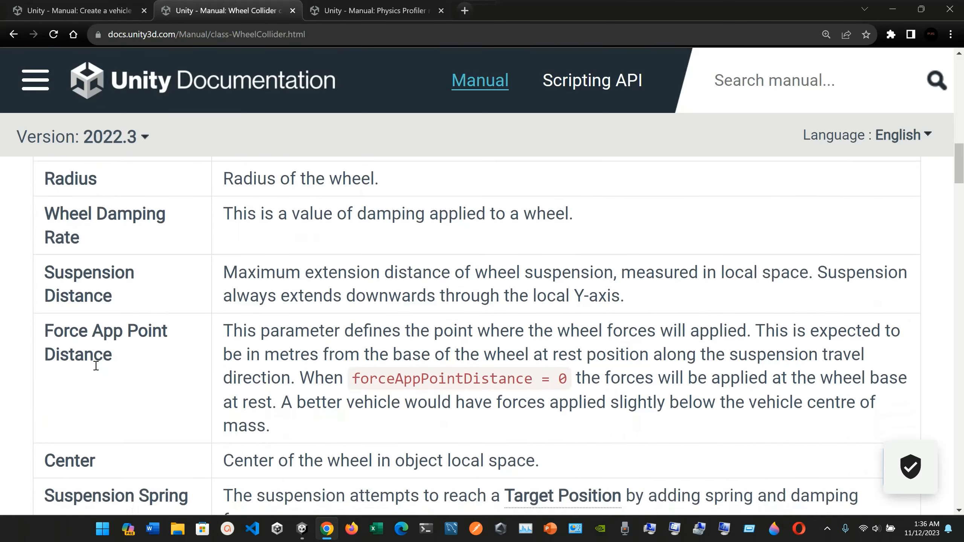
{"action": "scroll", "coordinate": [96, 366], "scroll_direction": "down", "scroll_amount": 2}
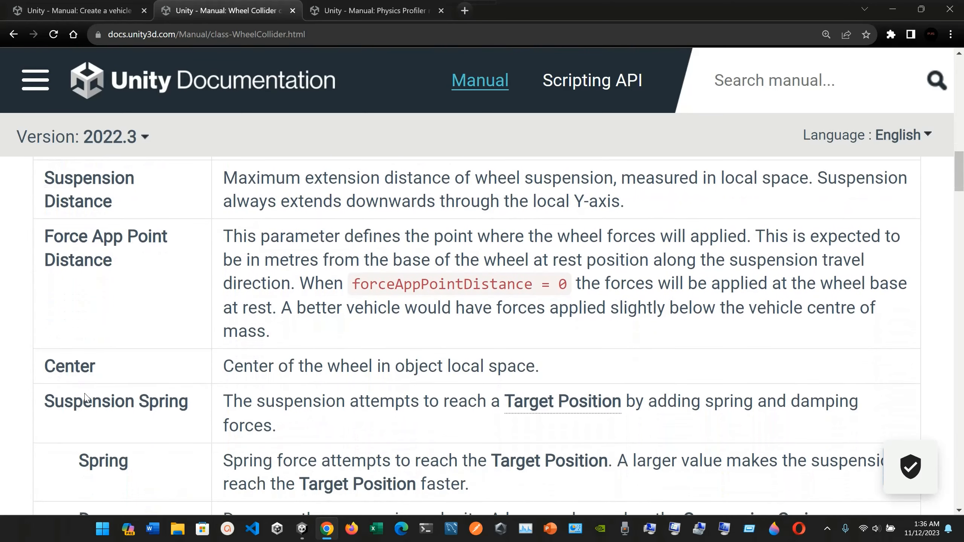
{"action": "scroll", "coordinate": [87, 399], "scroll_direction": "down", "scroll_amount": 4}
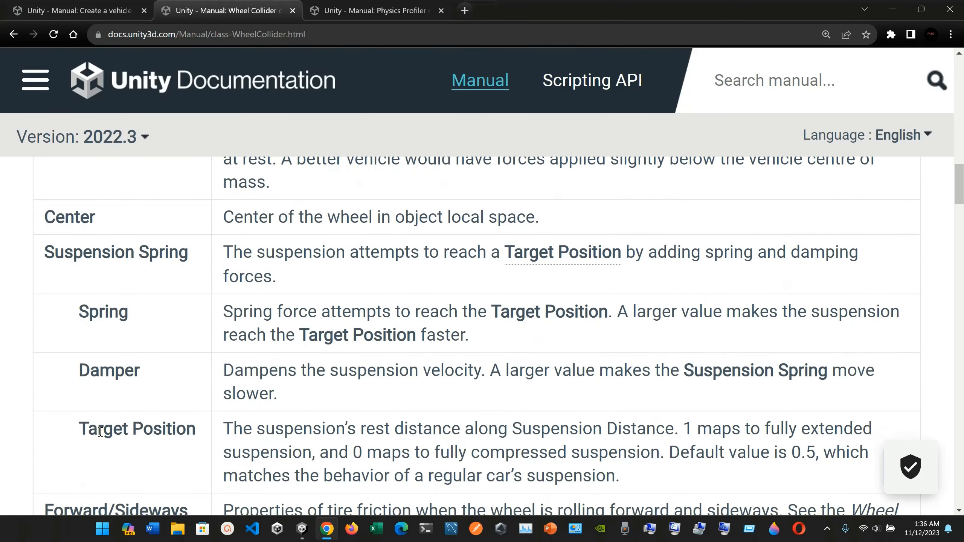
Study the Forward/Sideways Friction entry and the Back Left car wheel example, and switch to Unity to compare frontLeft's Wheel Collider.
{"action": "scroll", "coordinate": [95, 393], "scroll_direction": "down", "scroll_amount": 5}
{"action": "scroll", "coordinate": [126, 343], "scroll_direction": "down", "scroll_amount": 1}
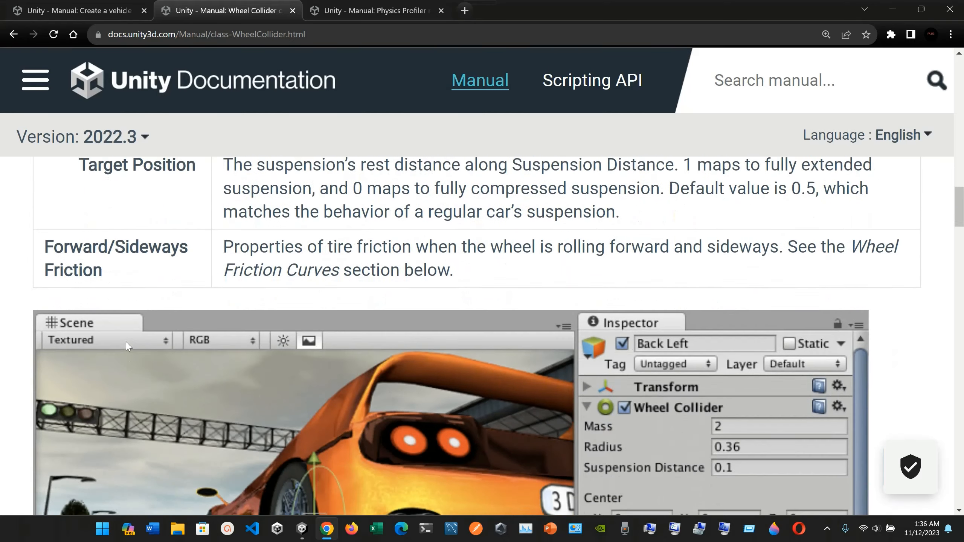
{"action": "scroll", "coordinate": [126, 342], "scroll_direction": "down", "scroll_amount": 1}
{"action": "scroll", "coordinate": [141, 325], "scroll_direction": "down", "scroll_amount": 3}
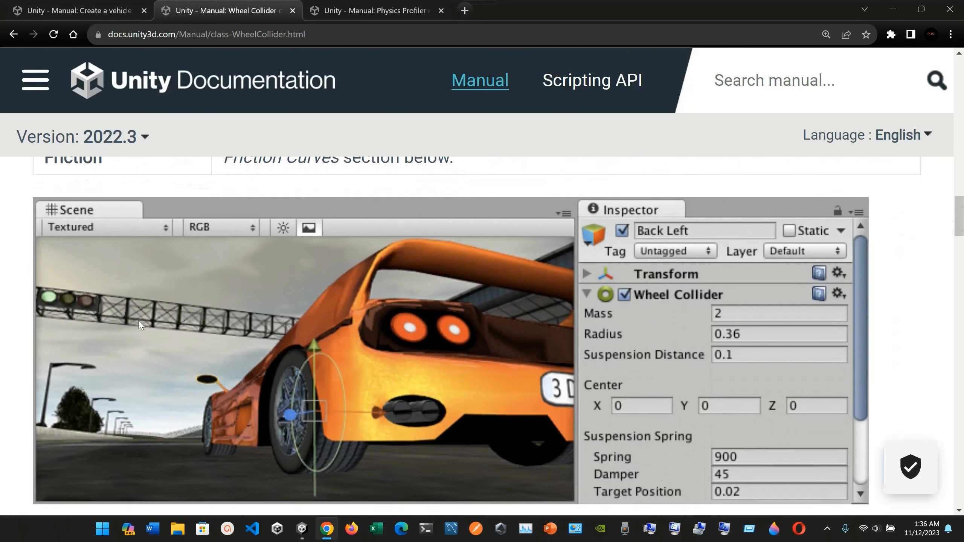
{"action": "scroll", "coordinate": [318, 326], "scroll_direction": "up", "scroll_amount": 2}
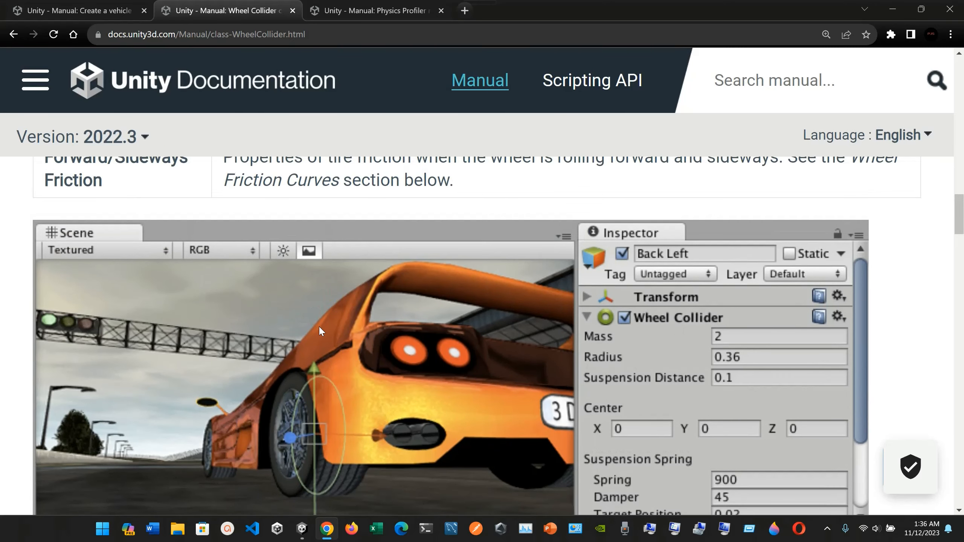
{"action": "scroll", "coordinate": [315, 324], "scroll_direction": "down", "scroll_amount": 1}
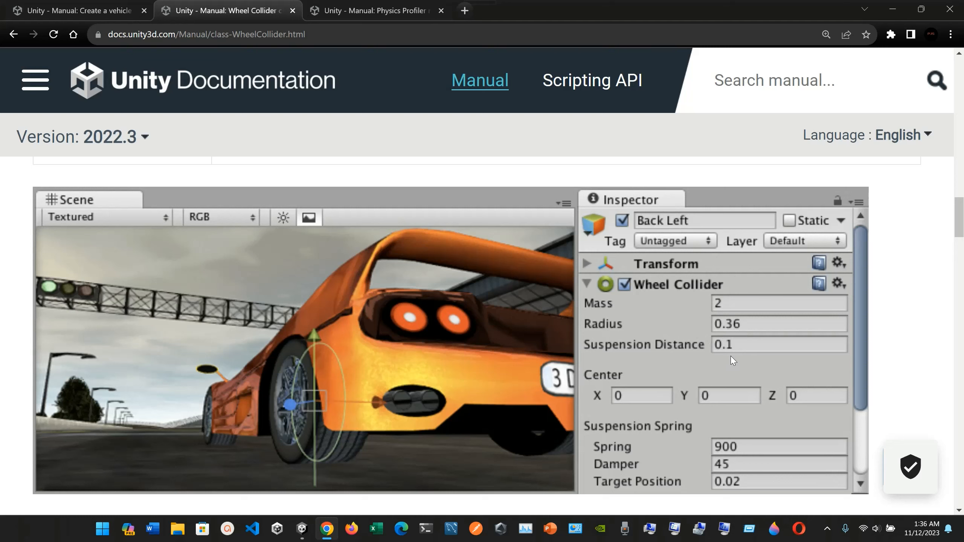
{"action": "left_click", "coordinate": [302, 529]}
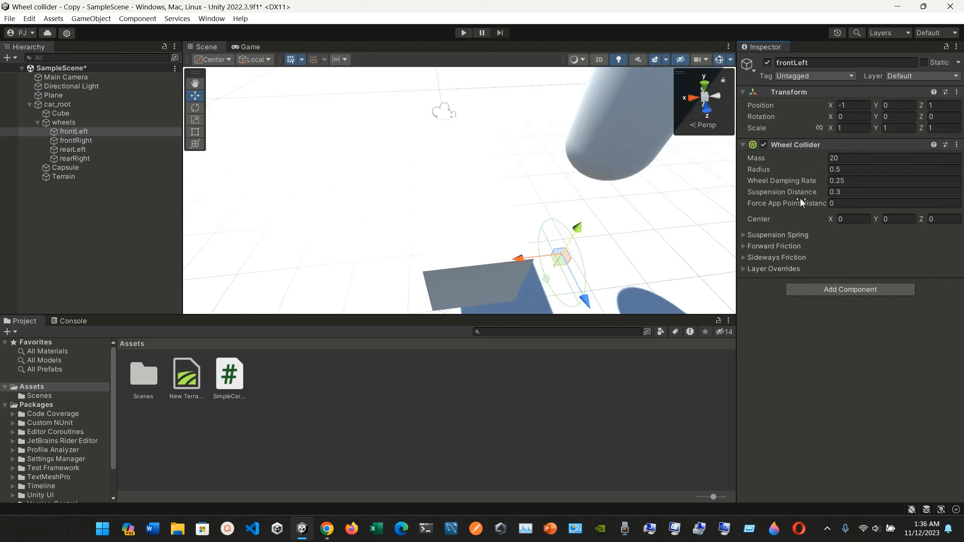
Switch to Chrome and read the Wheel Collider page's Details section on collision detection and friction.
{"action": "mouse_move", "coordinate": [794, 192]}
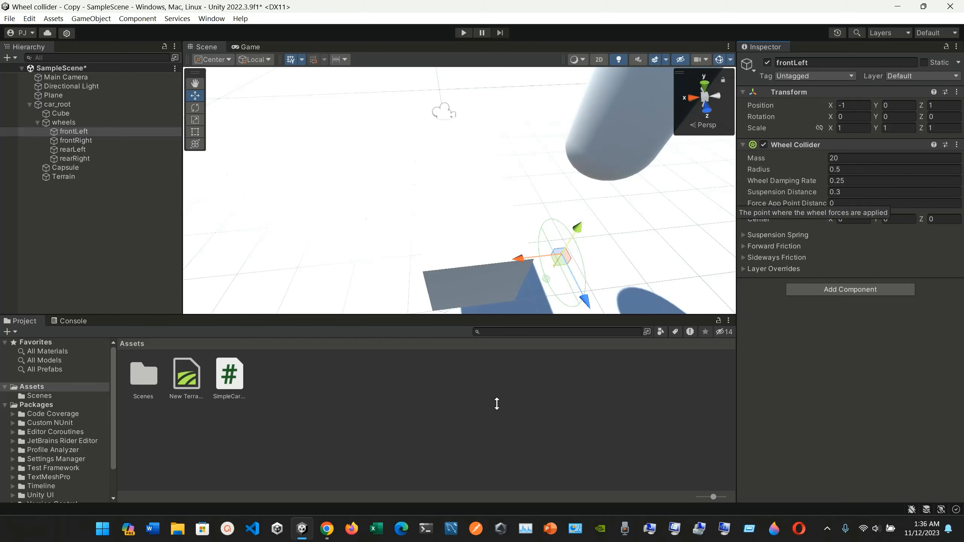
{"action": "left_click", "coordinate": [328, 532]}
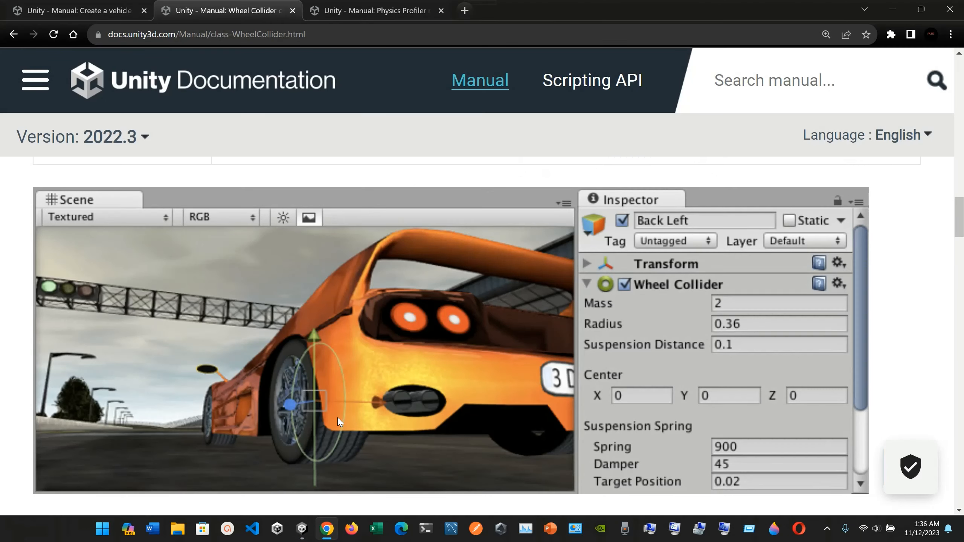
{"action": "scroll", "coordinate": [338, 418], "scroll_direction": "down", "scroll_amount": 5}
{"action": "scroll", "coordinate": [339, 422], "scroll_direction": "down", "scroll_amount": 4}
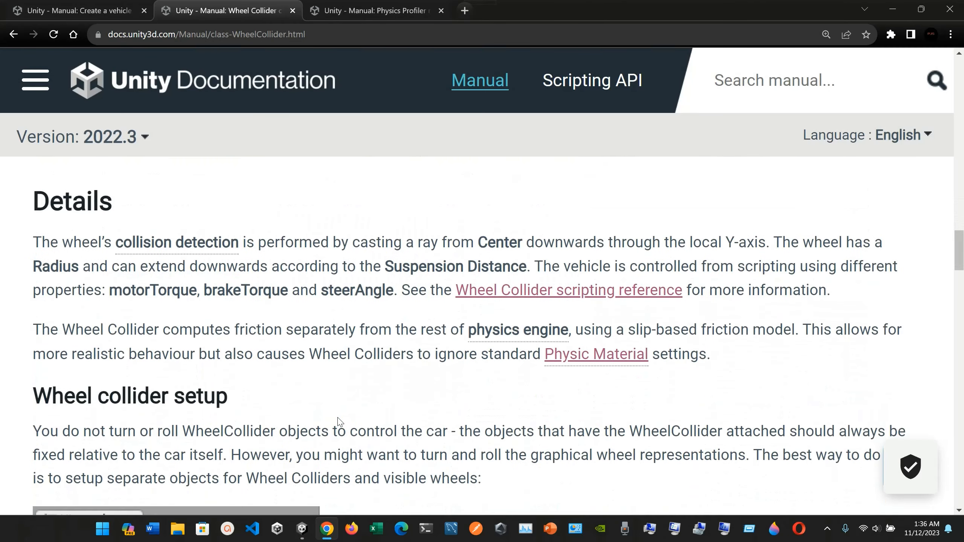
{"action": "scroll", "coordinate": [339, 420], "scroll_direction": "down", "scroll_amount": 5}
{"action": "scroll", "coordinate": [338, 421], "scroll_direction": "up", "scroll_amount": 6}
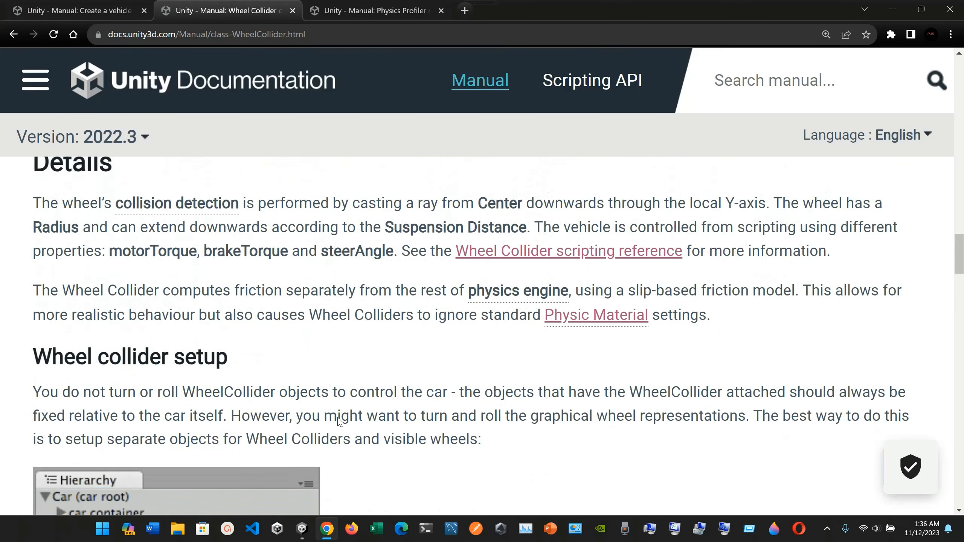
{"action": "scroll", "coordinate": [340, 421], "scroll_direction": "up", "scroll_amount": 1}
{"action": "scroll", "coordinate": [341, 421], "scroll_direction": "down", "scroll_amount": 1}
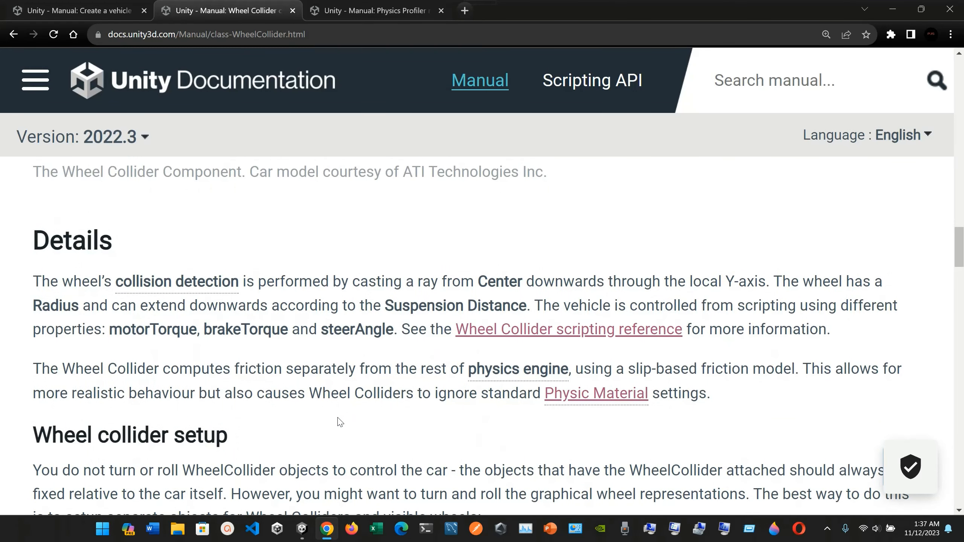
{"action": "right_click", "coordinate": [275, 4]}
{"action": "left_click", "coordinate": [205, 232]}
{"action": "scroll", "coordinate": [204, 232], "scroll_direction": "down", "scroll_amount": 1}
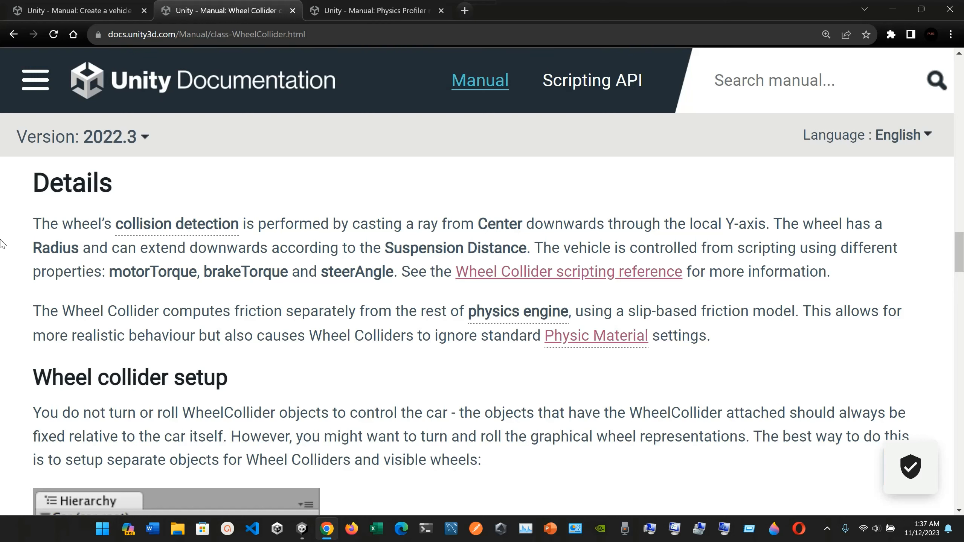
Read the Wheel collider setup section and study its example hierarchy of separate Wheel Colliders and Wheel Models.
{"action": "scroll", "coordinate": [29, 346], "scroll_direction": "down", "scroll_amount": 4}
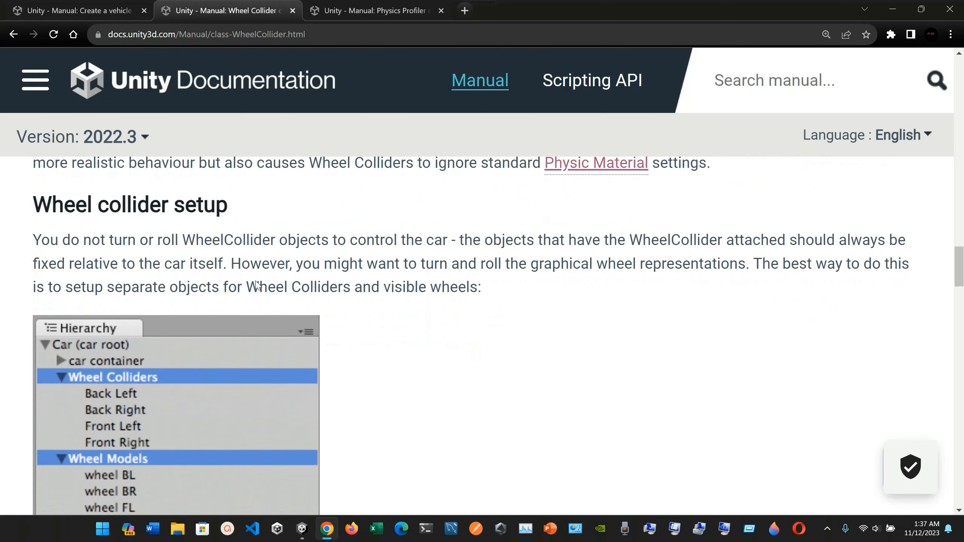
{"action": "scroll", "coordinate": [258, 285], "scroll_direction": "down", "scroll_amount": 1}
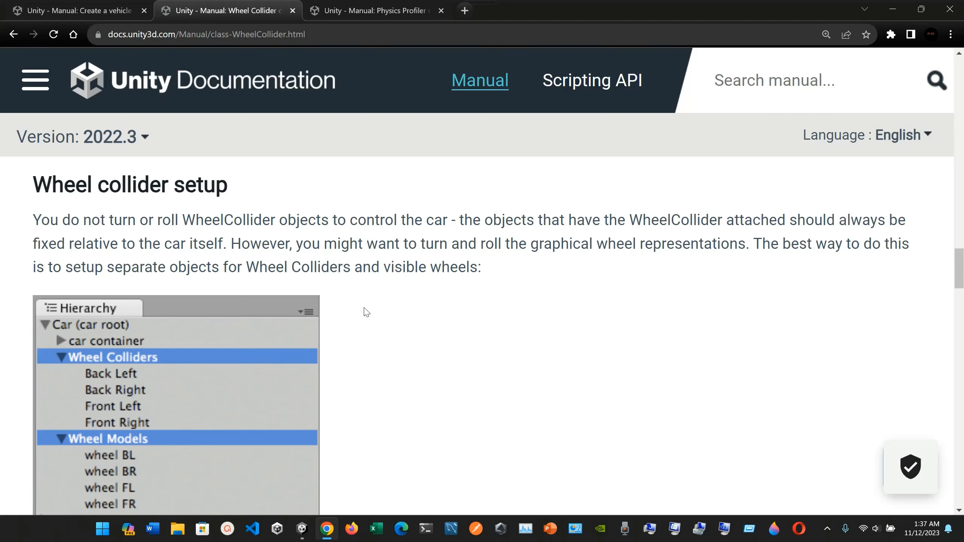
{"action": "scroll", "coordinate": [366, 312], "scroll_direction": "down", "scroll_amount": 1}
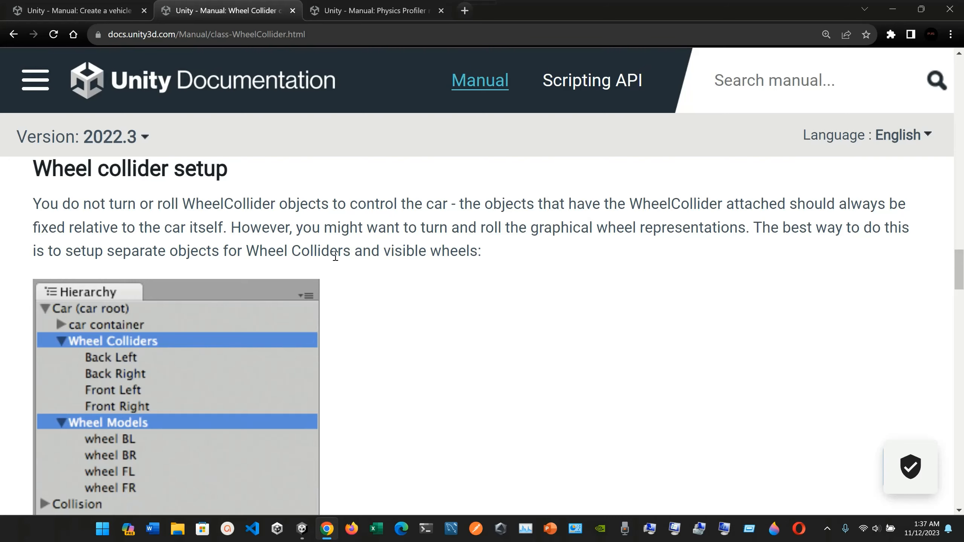
{"action": "scroll", "coordinate": [374, 312], "scroll_direction": "down", "scroll_amount": 3}
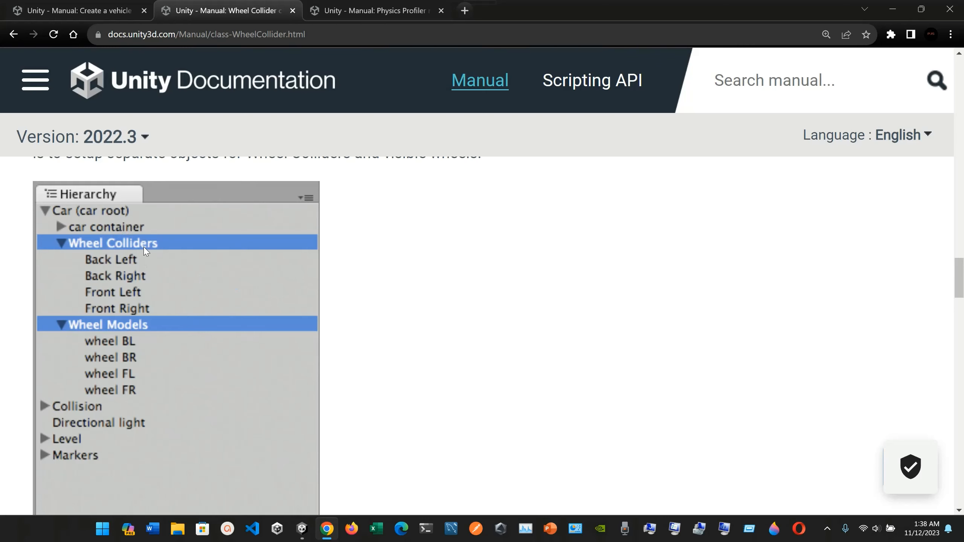
{"action": "scroll", "coordinate": [338, 364], "scroll_direction": "down", "scroll_amount": 10}
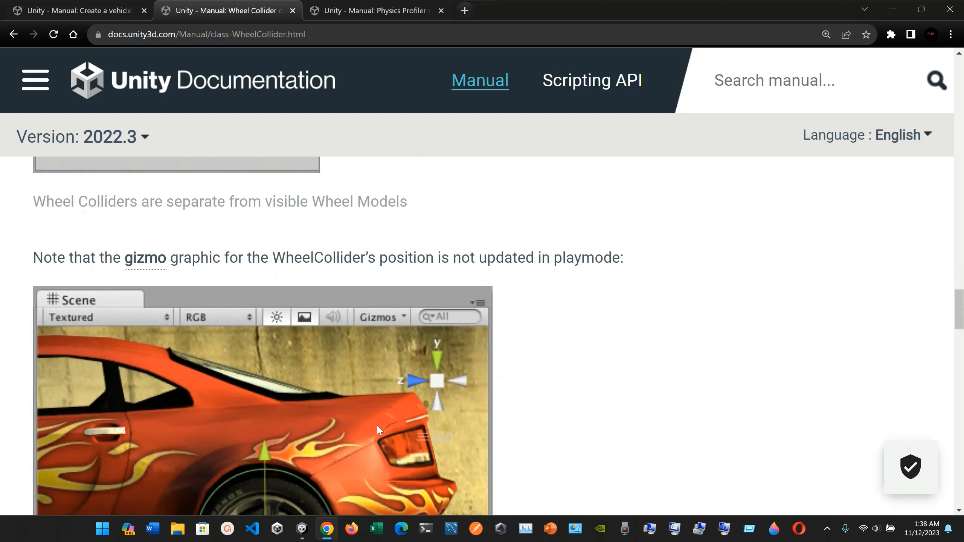
Switch to Unity and view the Scene view's Increment Snapping options, leaving them as they are.
{"action": "left_click", "coordinate": [304, 534]}
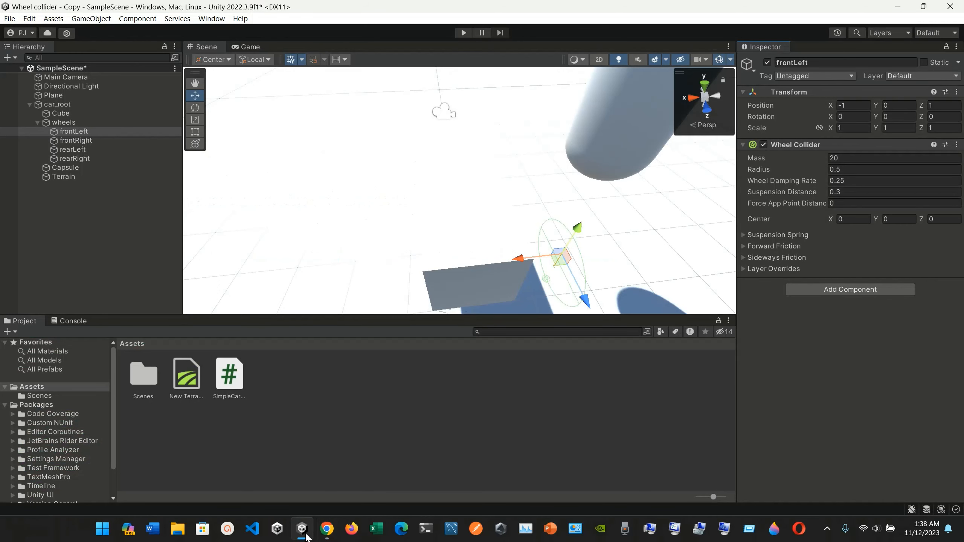
{"action": "left_click", "coordinate": [343, 60]}
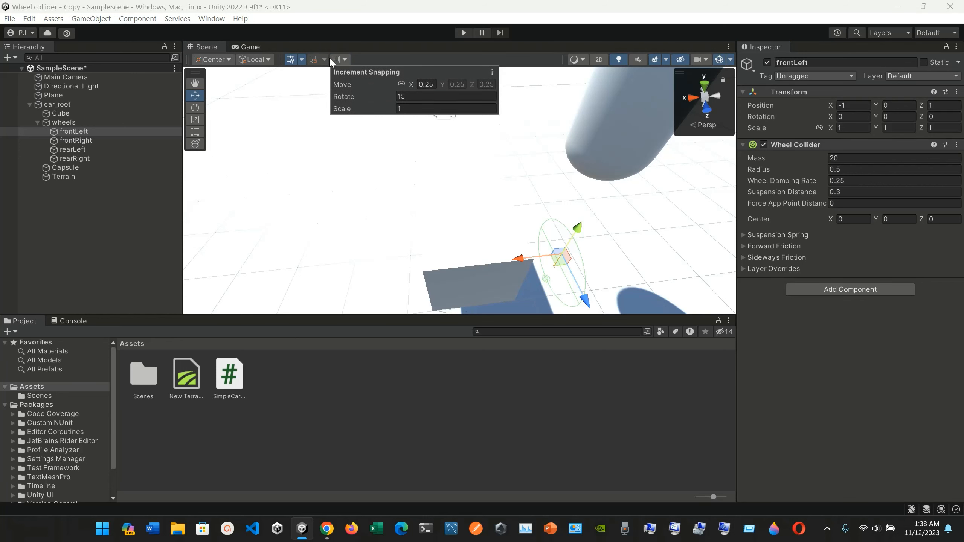
{"action": "left_click", "coordinate": [325, 61]}
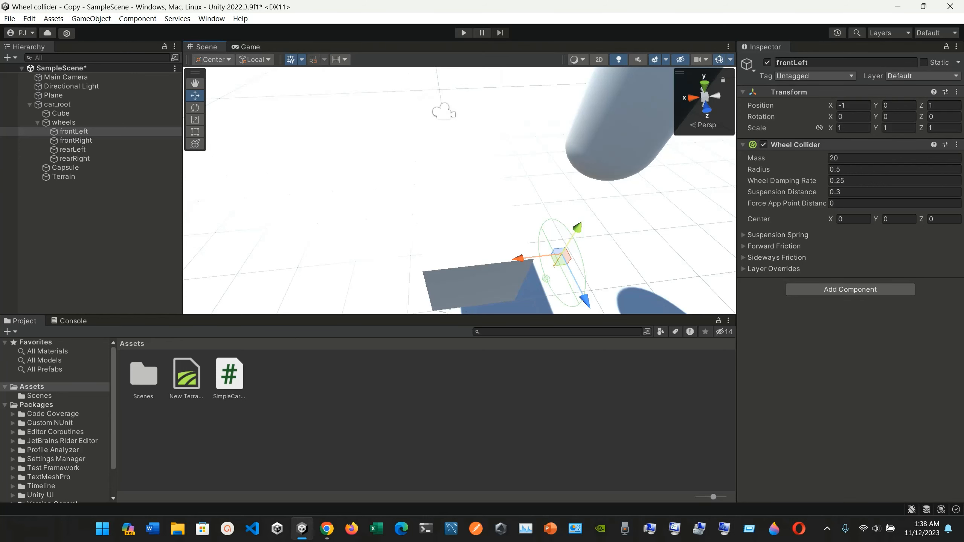
Switch to Chrome and examine the manual's note and picture about the WheelCollider gizmo's position in play mode.
{"action": "left_click", "coordinate": [326, 529]}
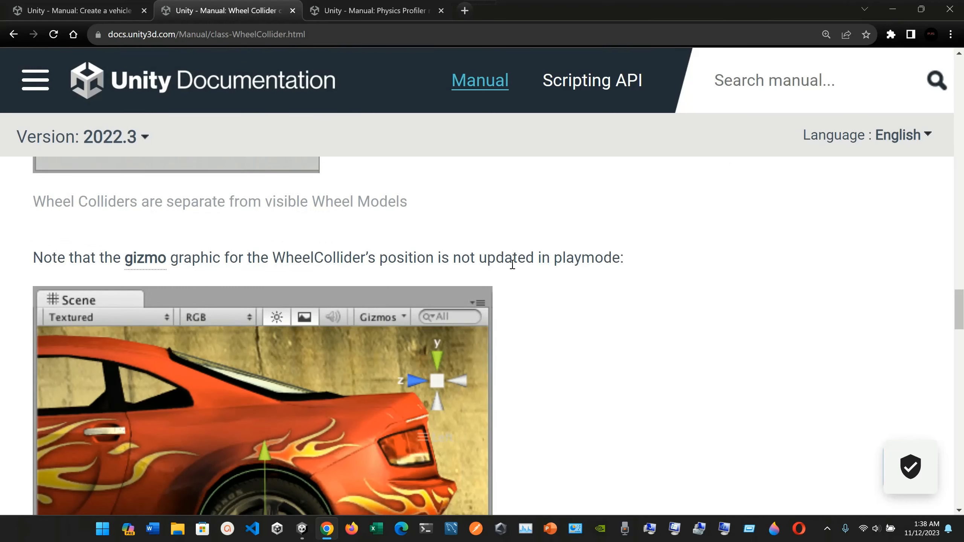
{"action": "scroll", "coordinate": [541, 350], "scroll_direction": "down", "scroll_amount": 3}
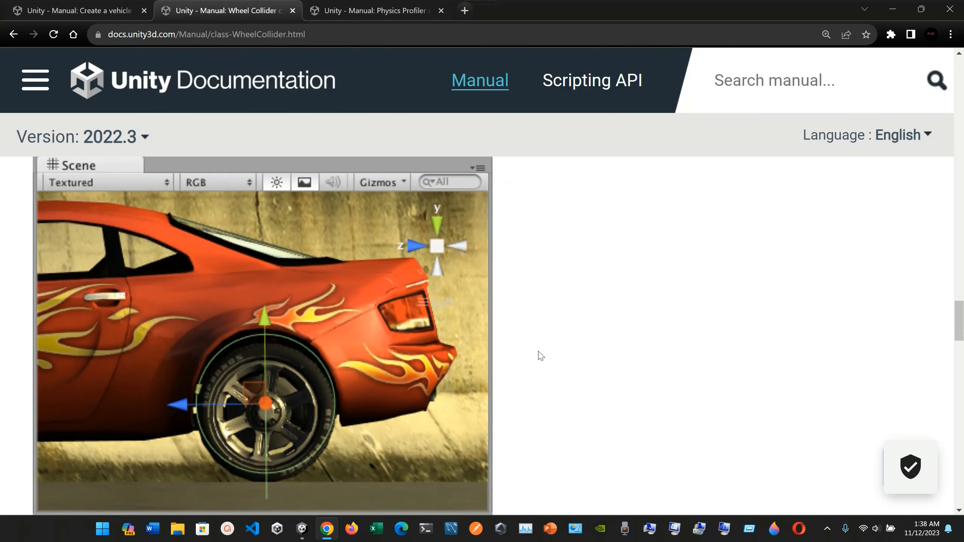
{"action": "scroll", "coordinate": [541, 356], "scroll_direction": "down", "scroll_amount": 1}
{"action": "scroll", "coordinate": [541, 356], "scroll_direction": "up", "scroll_amount": 2}
{"action": "scroll", "coordinate": [541, 356], "scroll_direction": "down", "scroll_amount": 10}
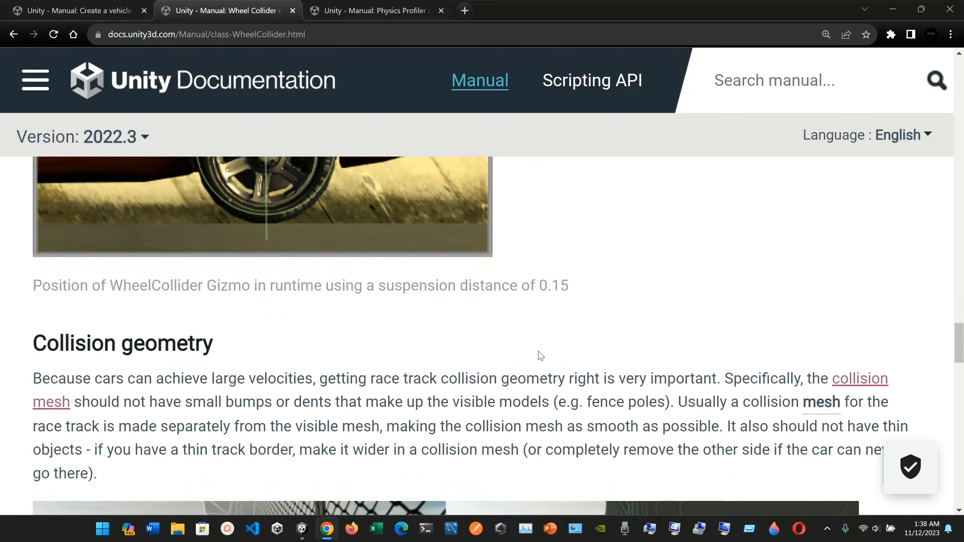
Read the Collision geometry section about making smooth collision meshes for race tracks.
{"action": "scroll", "coordinate": [541, 356], "scroll_direction": "down", "scroll_amount": 1}
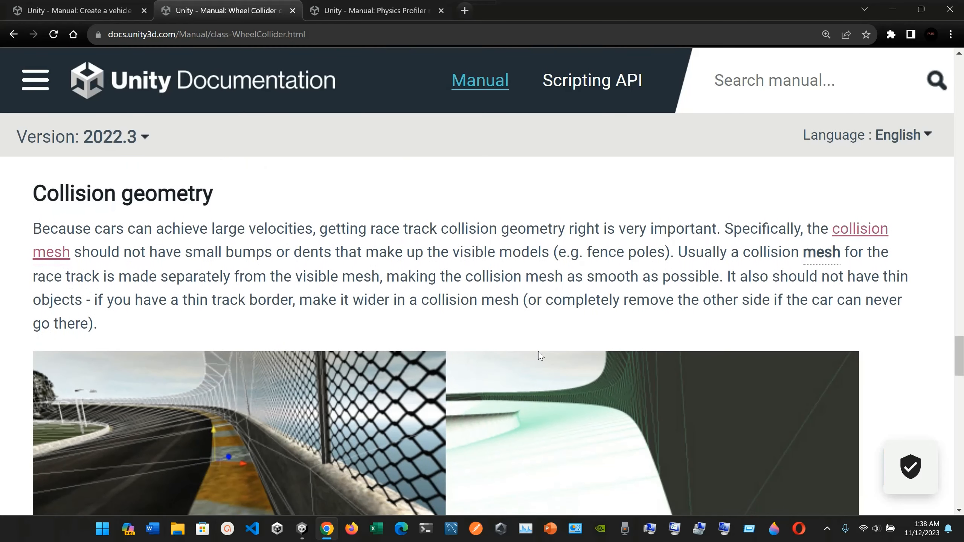
{"action": "scroll", "coordinate": [541, 356], "scroll_direction": "down", "scroll_amount": 1}
{"action": "scroll", "coordinate": [541, 356], "scroll_direction": "up", "scroll_amount": 2}
{"action": "scroll", "coordinate": [541, 356], "scroll_direction": "down", "scroll_amount": 1}
{"action": "scroll", "coordinate": [541, 356], "scroll_direction": "down", "scroll_amount": 1}
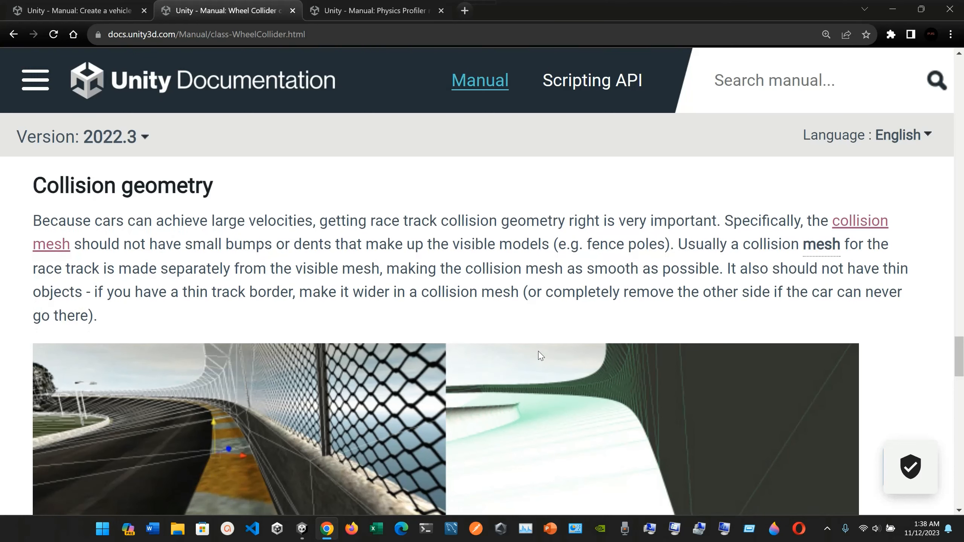
{"action": "scroll", "coordinate": [541, 356], "scroll_direction": "down", "scroll_amount": 1}
{"action": "scroll", "coordinate": [541, 356], "scroll_direction": "down", "scroll_amount": 1}
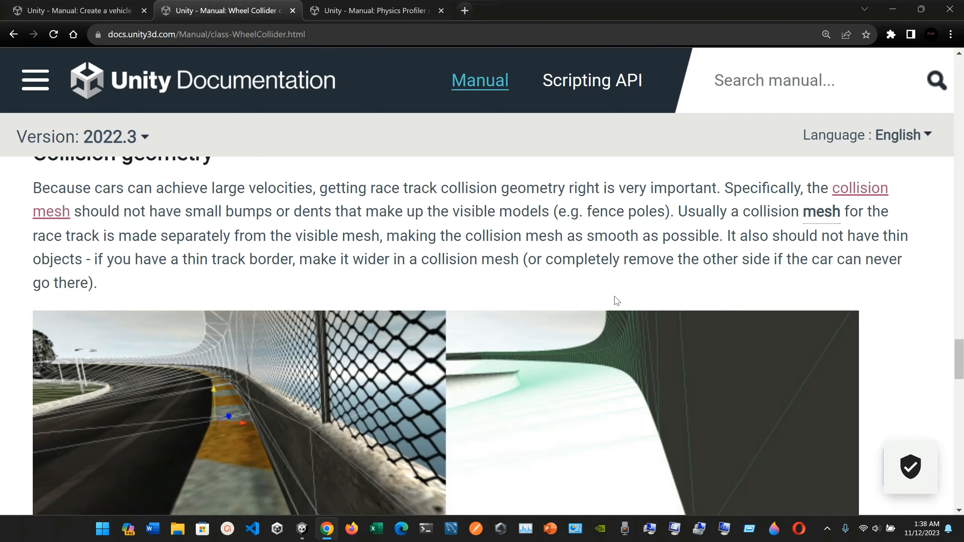
Compare the race track pictures of visible geometry and collision geometry.
{"action": "scroll", "coordinate": [616, 300], "scroll_direction": "down", "scroll_amount": 3}
{"action": "scroll", "coordinate": [617, 300], "scroll_direction": "down", "scroll_amount": 4}
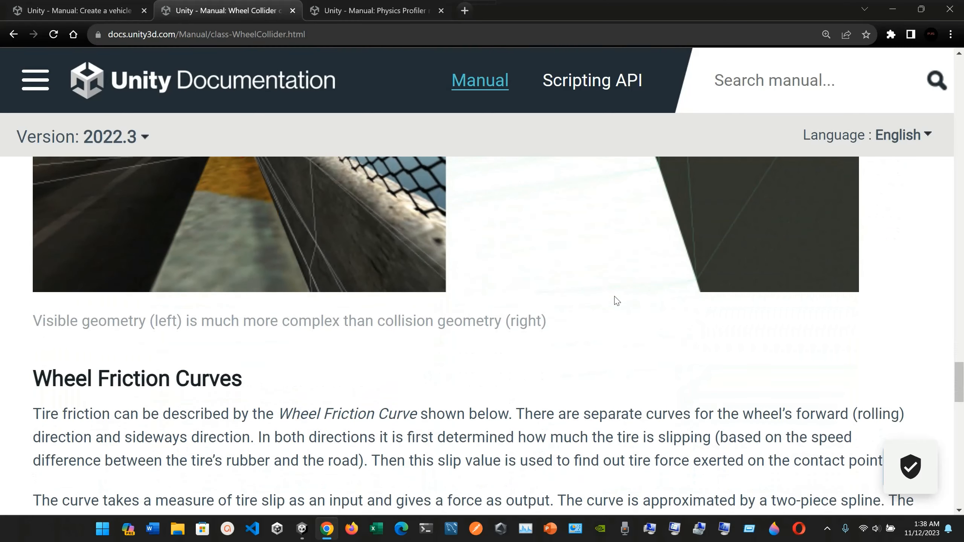
{"action": "scroll", "coordinate": [617, 300], "scroll_direction": "up", "scroll_amount": 5}
{"action": "scroll", "coordinate": [616, 300], "scroll_direction": "down", "scroll_amount": 5}
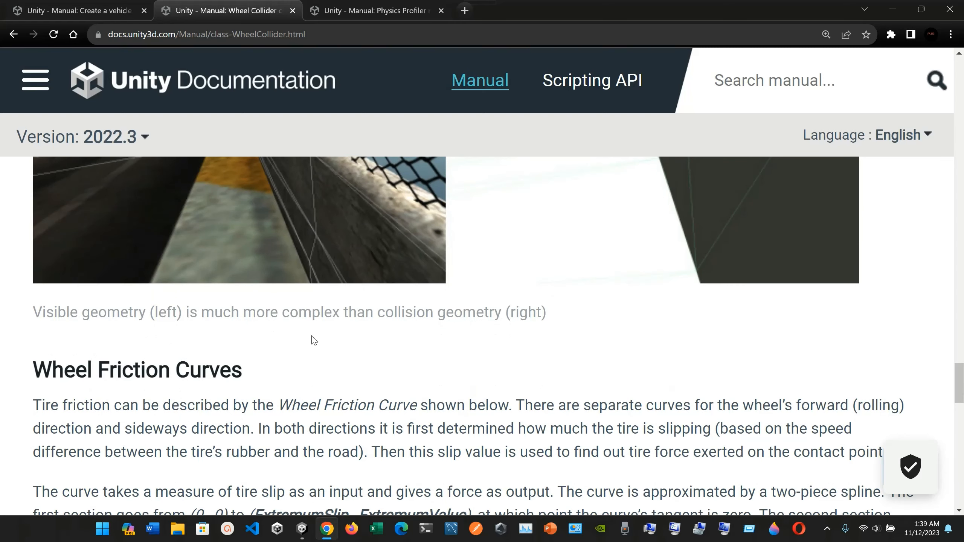
{"action": "scroll", "coordinate": [400, 336], "scroll_direction": "up", "scroll_amount": 6}
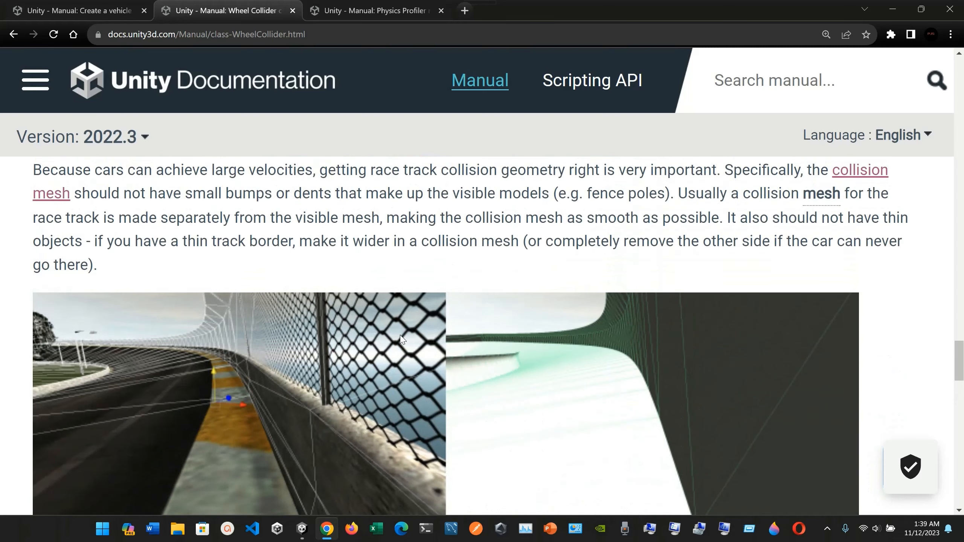
{"action": "scroll", "coordinate": [400, 336], "scroll_direction": "down", "scroll_amount": 3}
Skim the Wheel Friction Curves section and its force-versus-slip graph.
{"action": "scroll", "coordinate": [573, 341], "scroll_direction": "down", "scroll_amount": 7}
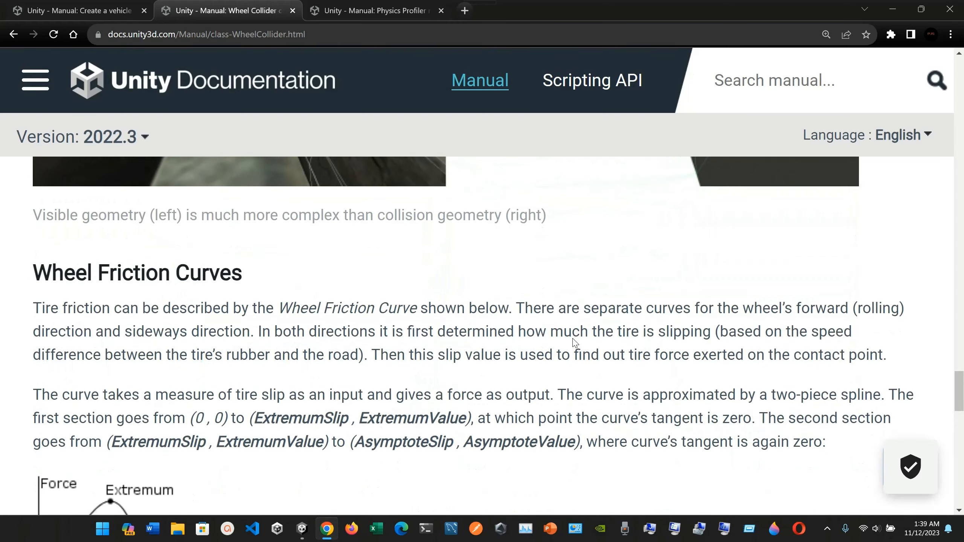
{"action": "scroll", "coordinate": [575, 343], "scroll_direction": "down", "scroll_amount": 1}
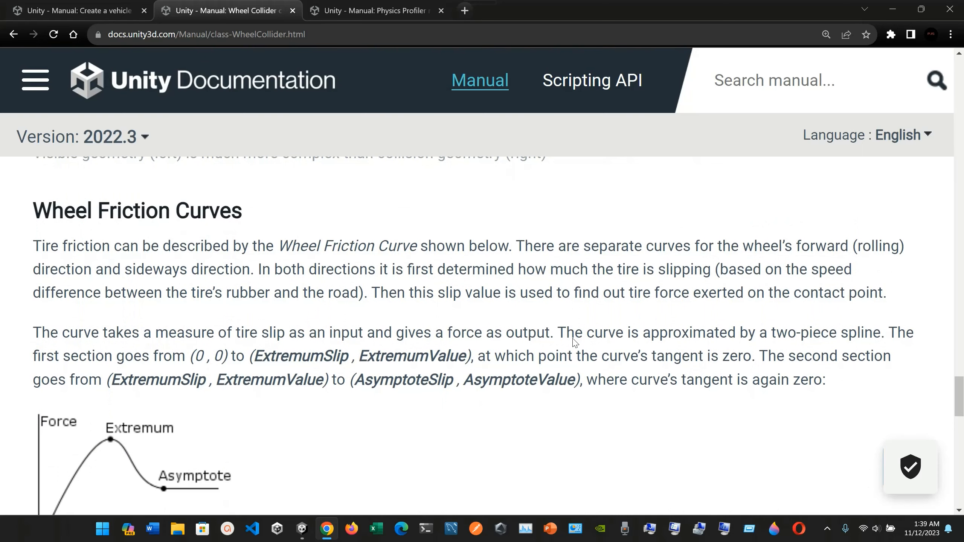
{"action": "scroll", "coordinate": [576, 343], "scroll_direction": "down", "scroll_amount": 1}
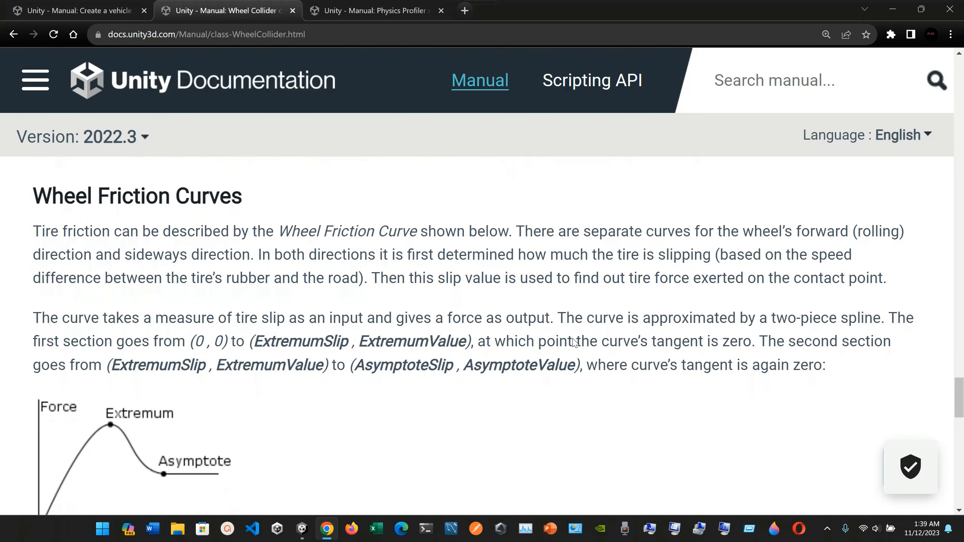
{"action": "scroll", "coordinate": [574, 342], "scroll_direction": "down", "scroll_amount": 1}
{"action": "scroll", "coordinate": [550, 343], "scroll_direction": "down", "scroll_amount": 15}
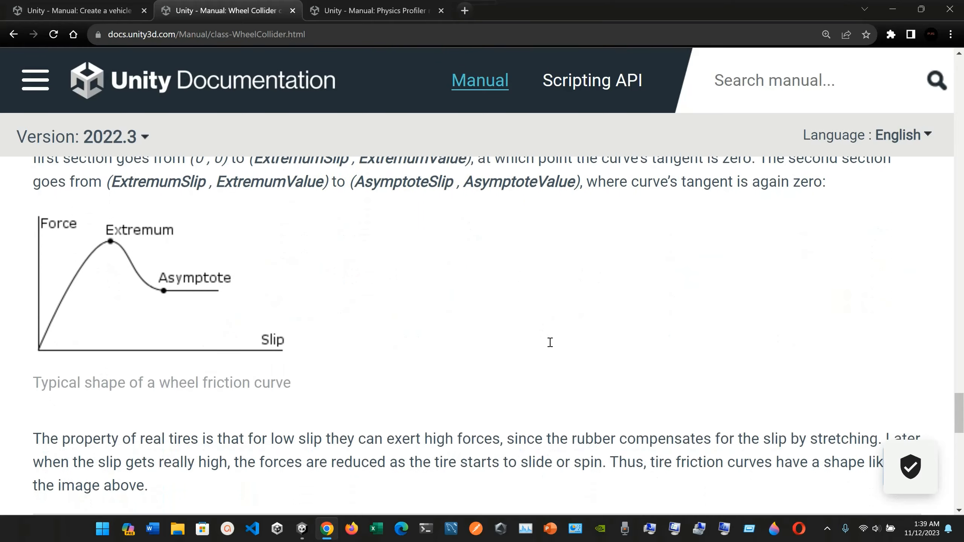
Open the manual's next page, Mesh Collider component reference, in a new browser tab.
{"action": "scroll", "coordinate": [550, 343], "scroll_direction": "down", "scroll_amount": 10}
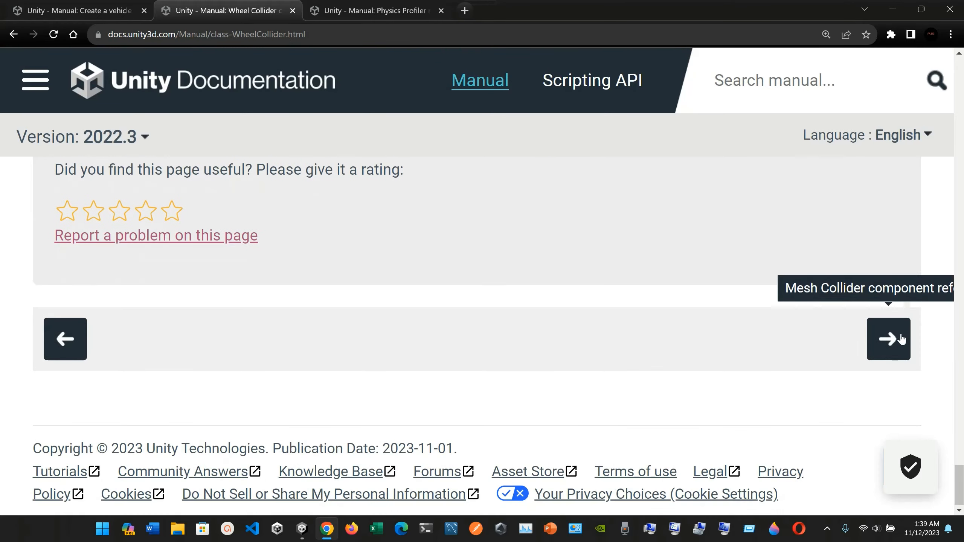
{"action": "left_click", "coordinate": [888, 338]}
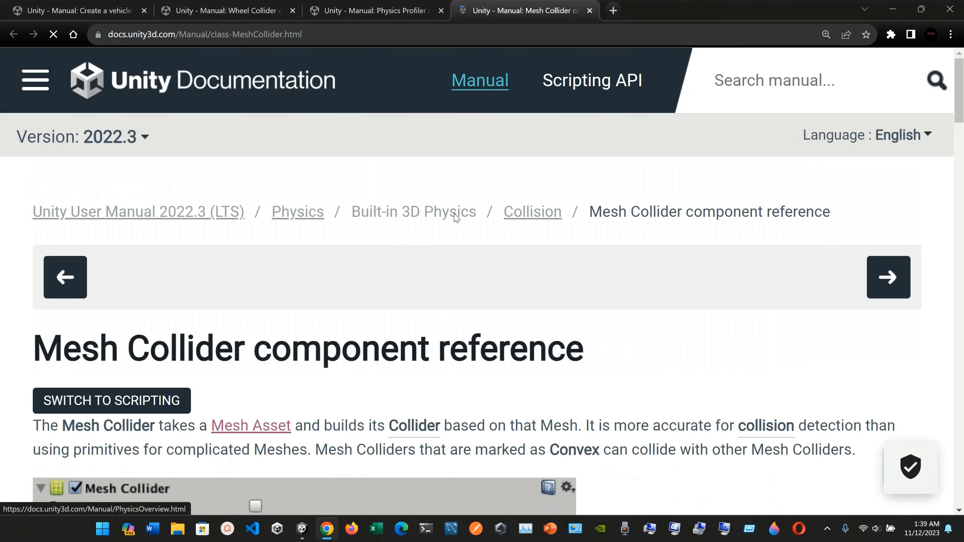
{"action": "scroll", "coordinate": [456, 217], "scroll_direction": "down", "scroll_amount": 1}
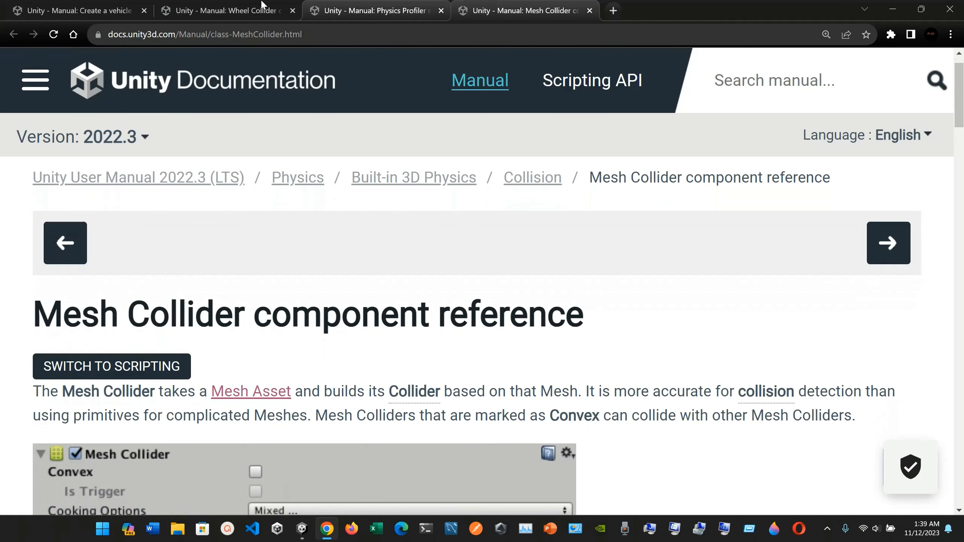
Return to the Wheel Collider page and study how the tire friction curve runs through its Extremum and Asymptote points.
{"action": "left_click", "coordinate": [228, 10]}
{"action": "scroll", "coordinate": [233, 256], "scroll_direction": "up", "scroll_amount": 15}
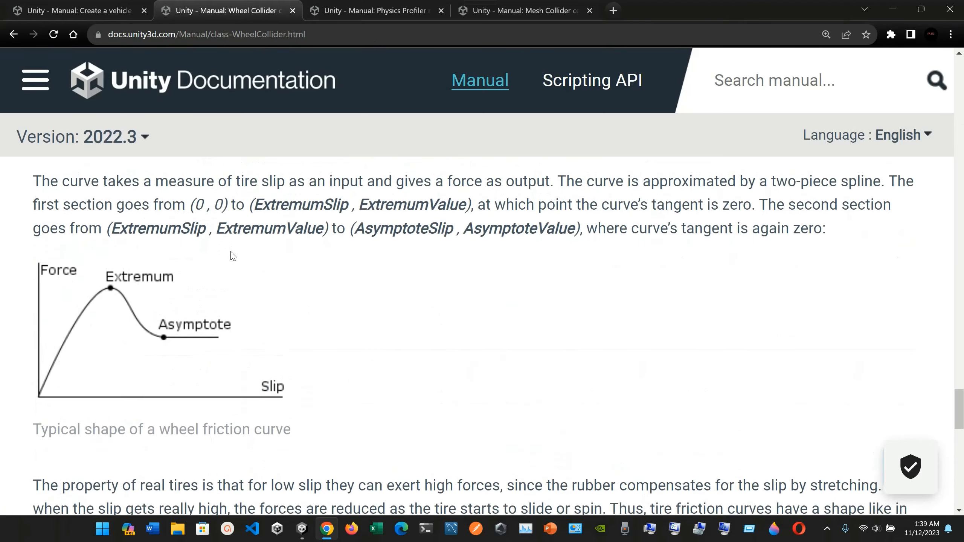
{"action": "scroll", "coordinate": [234, 256], "scroll_direction": "down", "scroll_amount": 1}
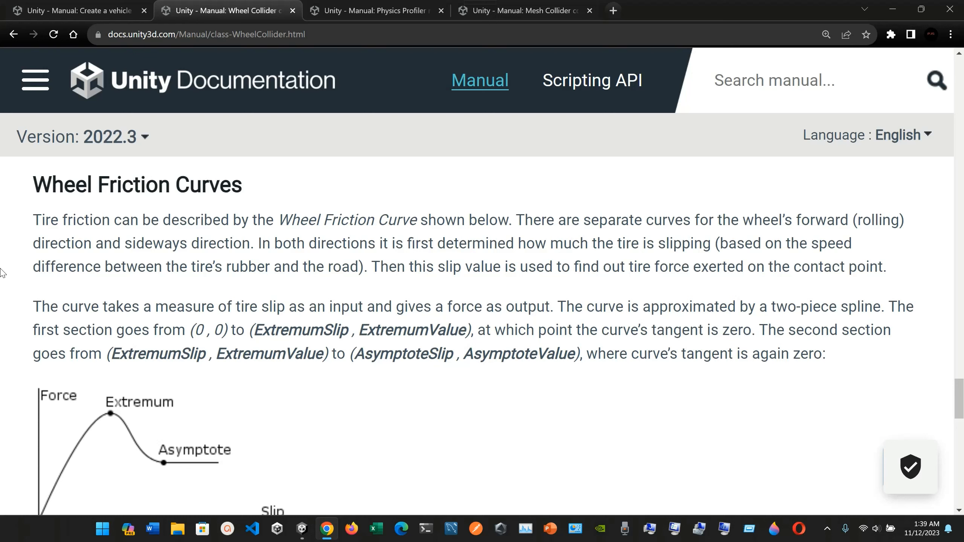
{"action": "scroll", "coordinate": [2, 272], "scroll_direction": "down", "scroll_amount": 1}
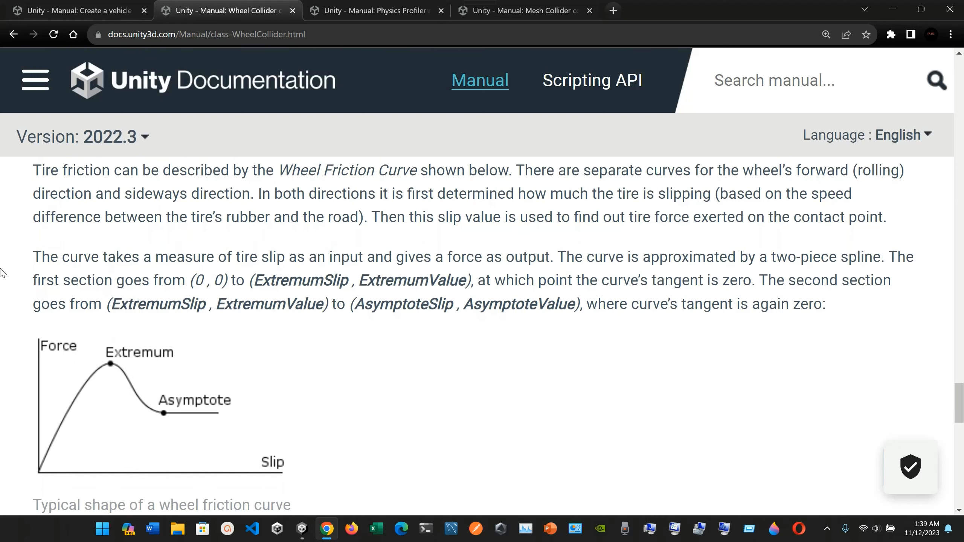
{"action": "scroll", "coordinate": [2, 272], "scroll_direction": "down", "scroll_amount": 1}
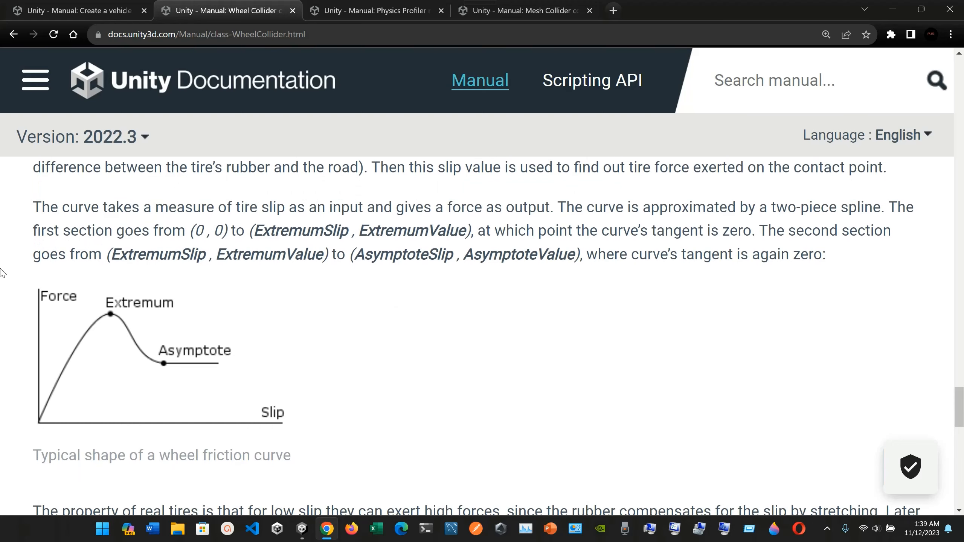
{"action": "scroll", "coordinate": [2, 272], "scroll_direction": "down", "scroll_amount": 1}
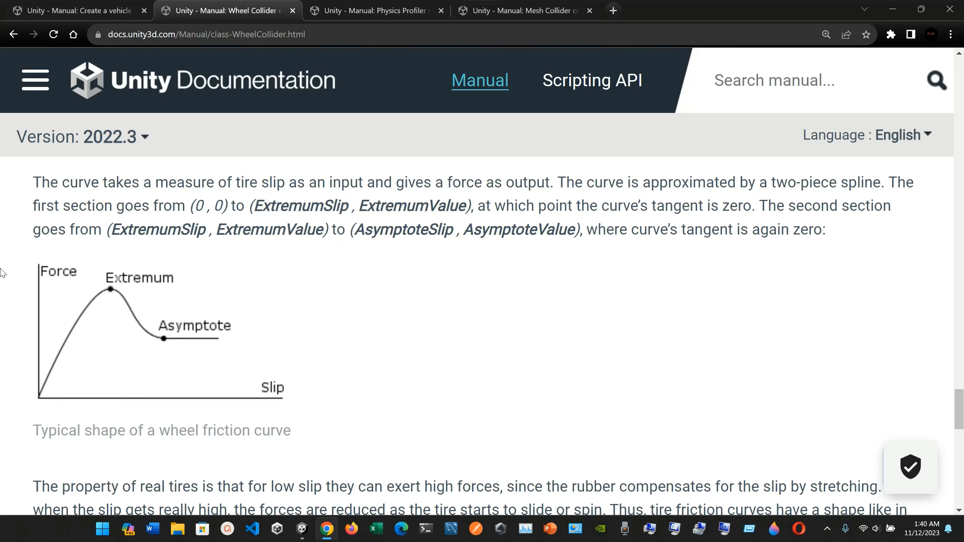
Read the friction curve property table covering Extremum, Asymptote and Stiffness, and skim the Hints section of the Wheel Collider page.
{"action": "scroll", "coordinate": [2, 270], "scroll_direction": "down", "scroll_amount": 1}
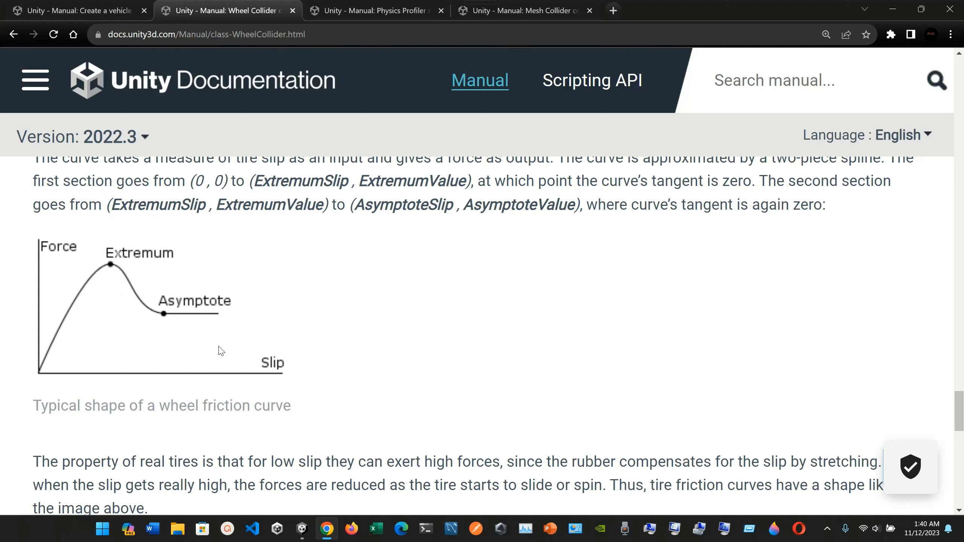
{"action": "scroll", "coordinate": [291, 393], "scroll_direction": "down", "scroll_amount": 3}
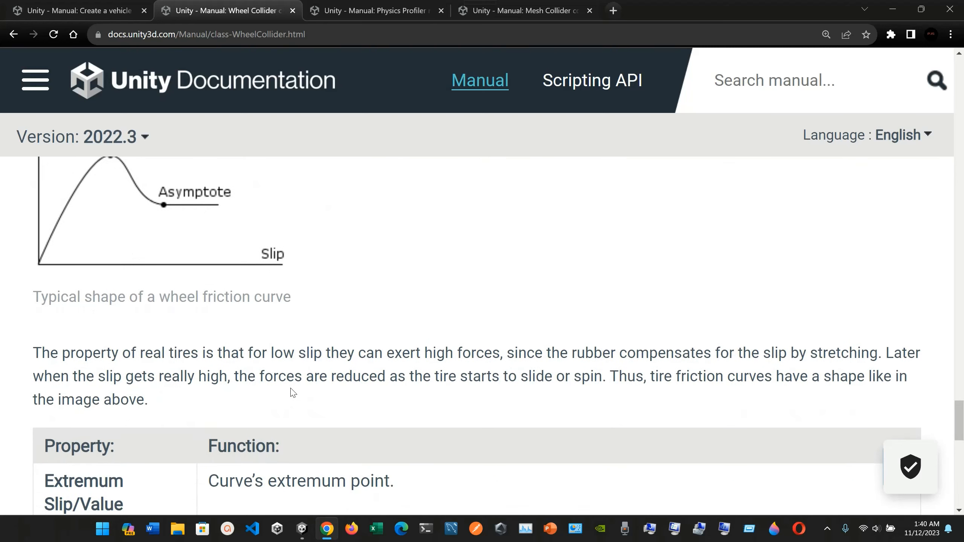
{"action": "scroll", "coordinate": [153, 317], "scroll_direction": "down", "scroll_amount": 3}
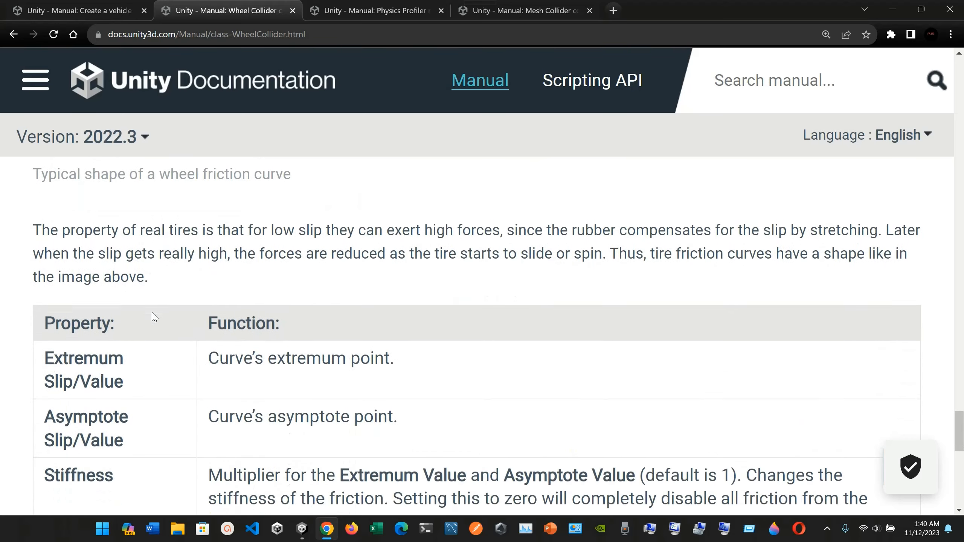
{"action": "scroll", "coordinate": [153, 317], "scroll_direction": "down", "scroll_amount": 3}
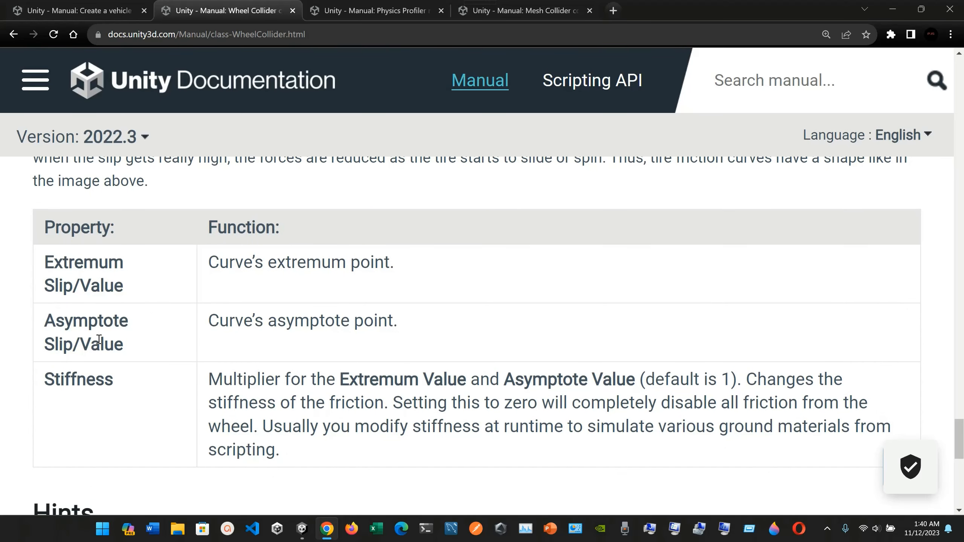
{"action": "scroll", "coordinate": [76, 350], "scroll_direction": "down", "scroll_amount": 2}
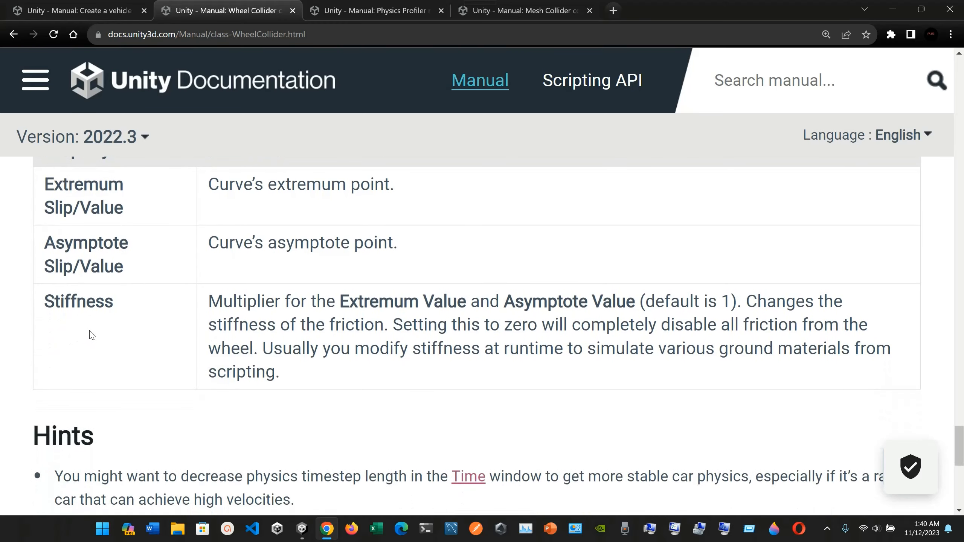
{"action": "scroll", "coordinate": [91, 334], "scroll_direction": "down", "scroll_amount": 5}
{"action": "scroll", "coordinate": [173, 253], "scroll_direction": "up", "scroll_amount": 3}
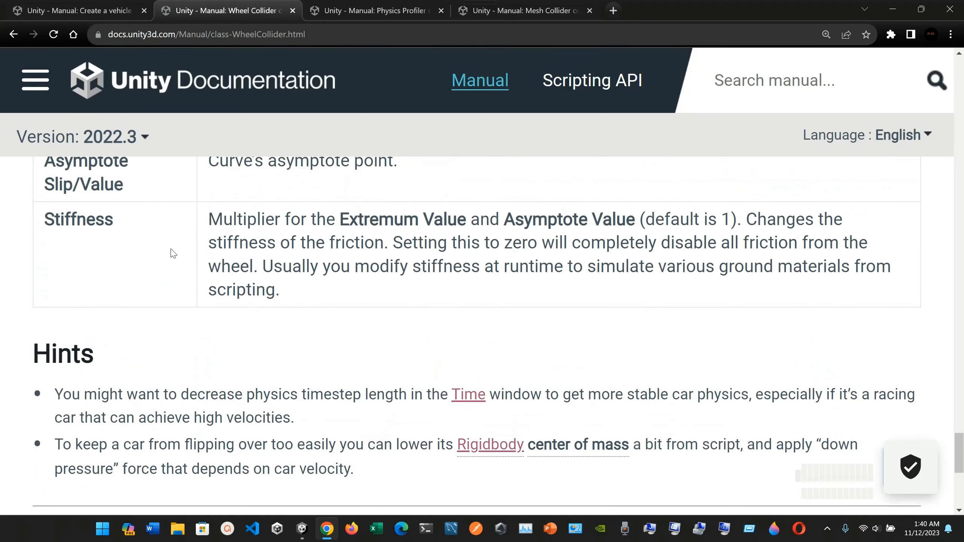
{"action": "scroll", "coordinate": [173, 254], "scroll_direction": "up", "scroll_amount": 2}
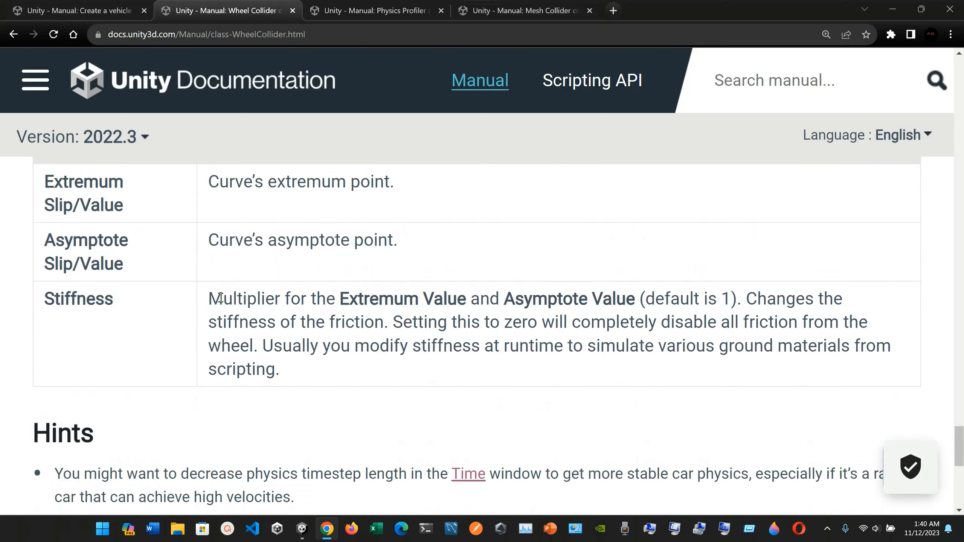
{"action": "scroll", "coordinate": [220, 298], "scroll_direction": "up", "scroll_amount": 1}
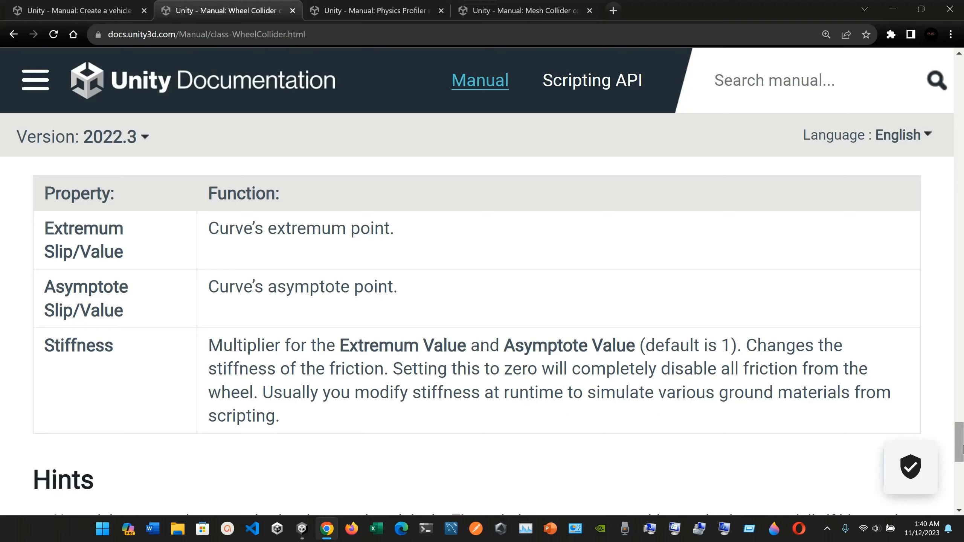
{"action": "scroll", "coordinate": [962, 447], "scroll_direction": "up", "scroll_amount": 1}
{"action": "left_click_drag", "start_coordinate": [961, 448], "coordinate": [962, 342]}
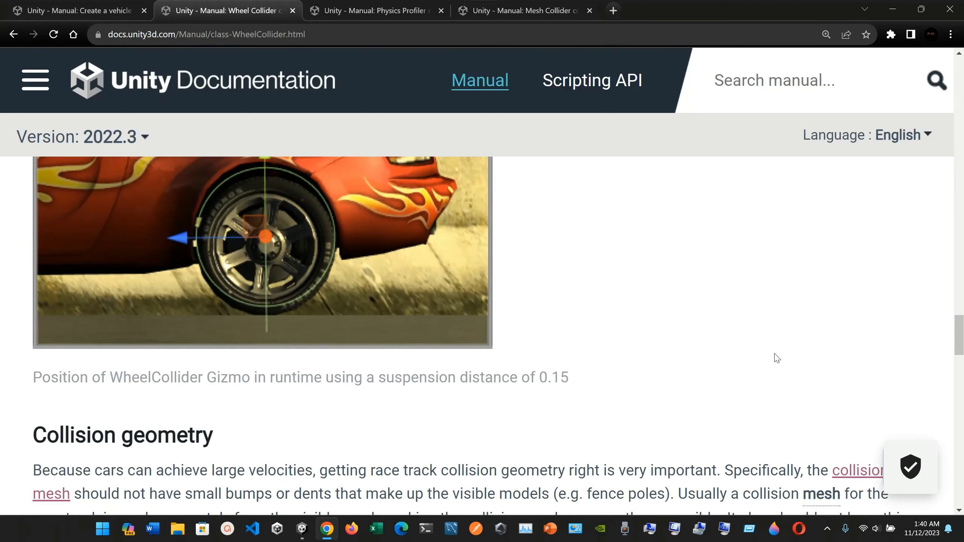
Switch to the Unity editor and expand frontLeft's Wheel Collider groups: Layer Overrides, Sideways Friction, Forward Friction and Suspension Spring.
{"action": "left_click", "coordinate": [302, 529]}
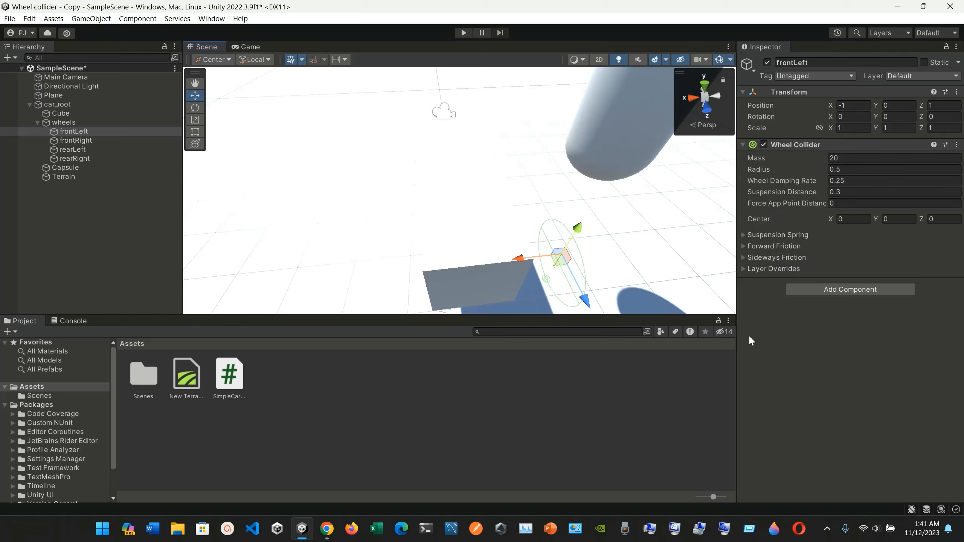
{"action": "left_click", "coordinate": [743, 269]}
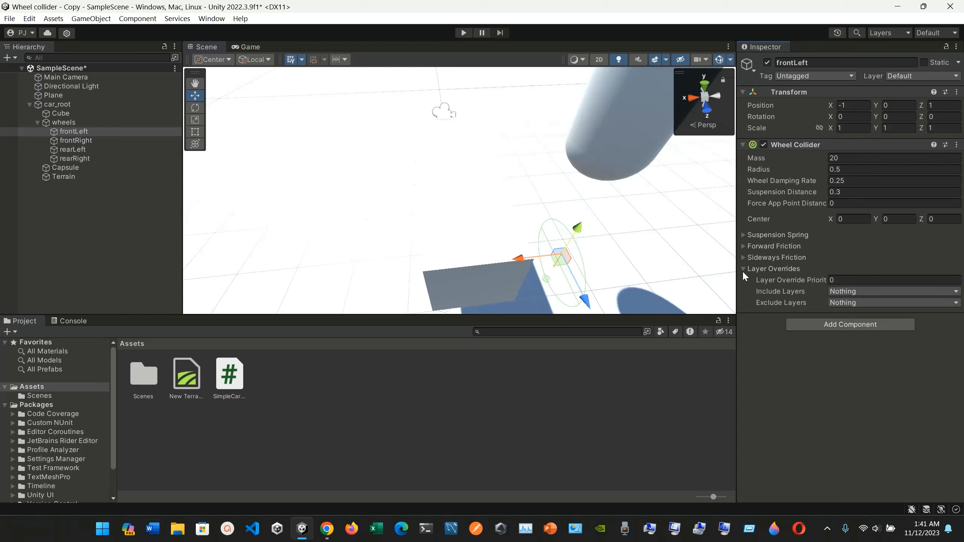
{"action": "left_click", "coordinate": [743, 258]}
{"action": "left_click", "coordinate": [743, 247]}
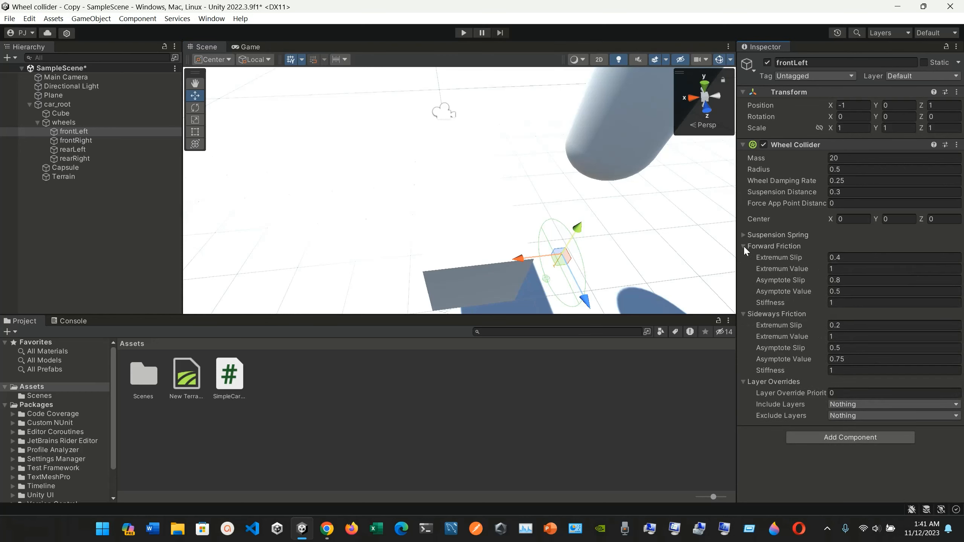
{"action": "left_click", "coordinate": [743, 235]}
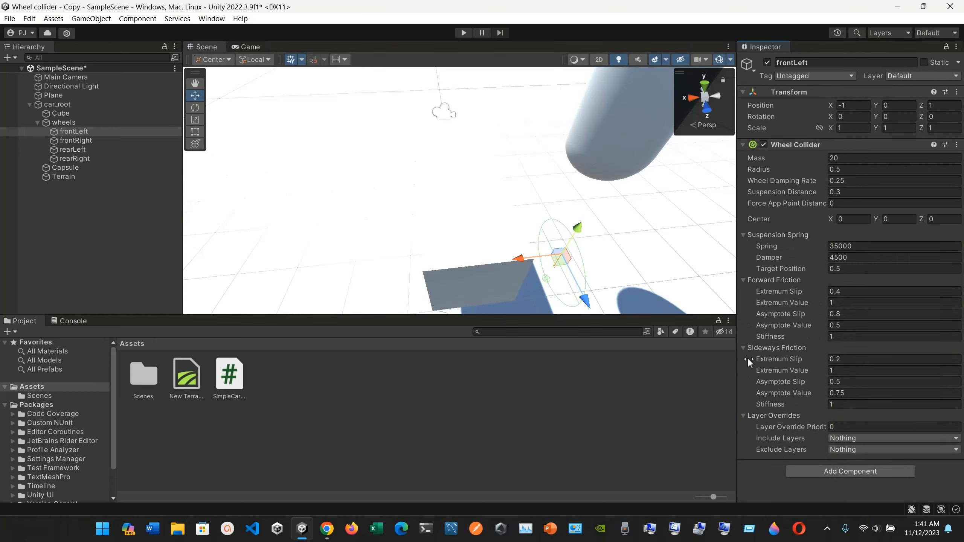